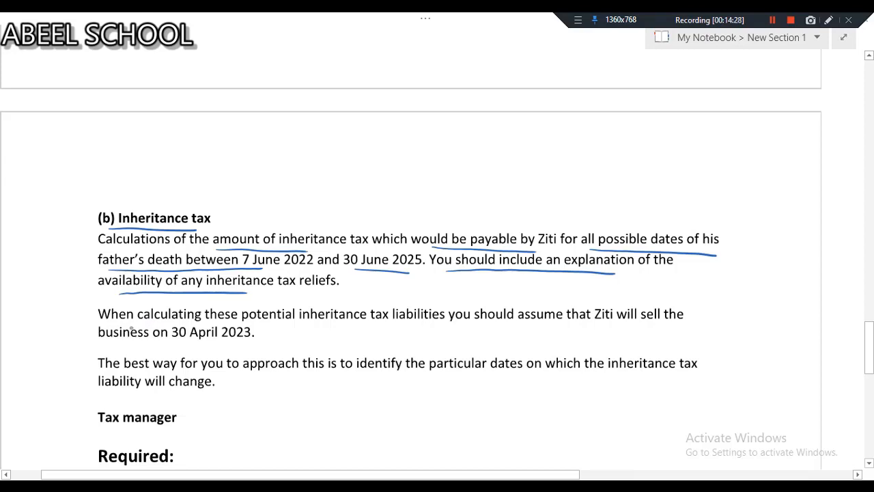
Underline "When calculating", "inheritance tax", "should assume" and "30 April 2023" in the paragraph about selling the business.
drag(109, 323, 213, 324)
drag(286, 326, 381, 326)
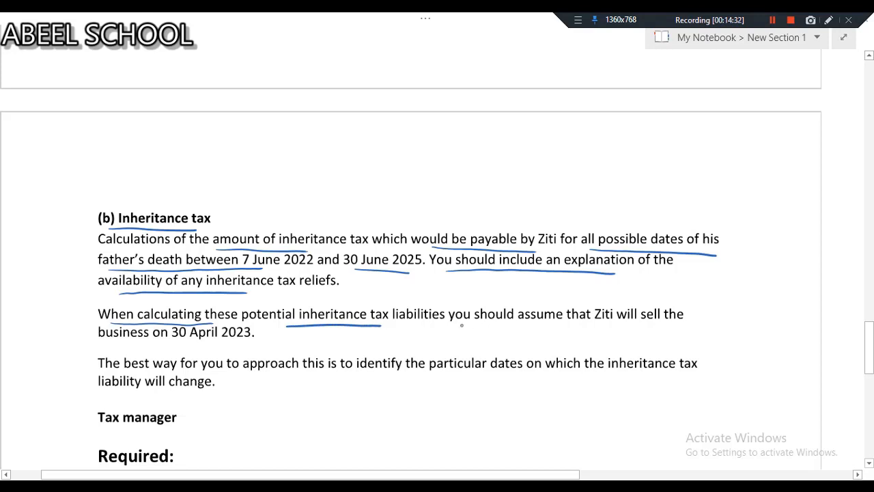
drag(464, 325, 571, 326)
drag(159, 344, 246, 344)
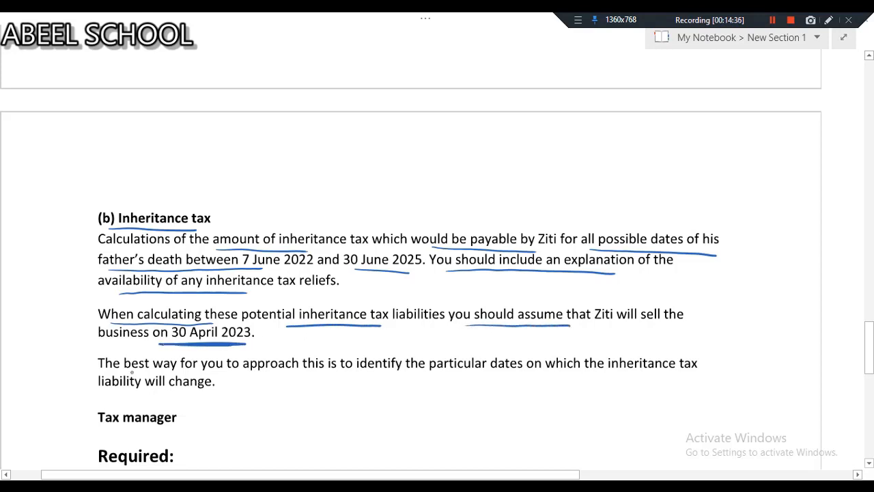
Underline the key phrases of the "best way for you to approach this" paragraph, including "the particular dates" and "the inheritance tax liability".
drag(116, 372, 319, 372)
drag(401, 375, 504, 376)
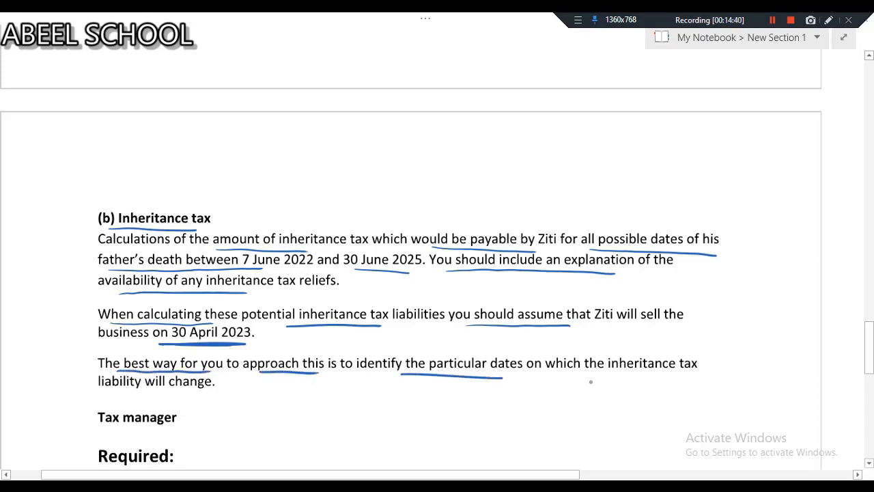
drag(584, 376, 664, 375)
drag(112, 397, 189, 396)
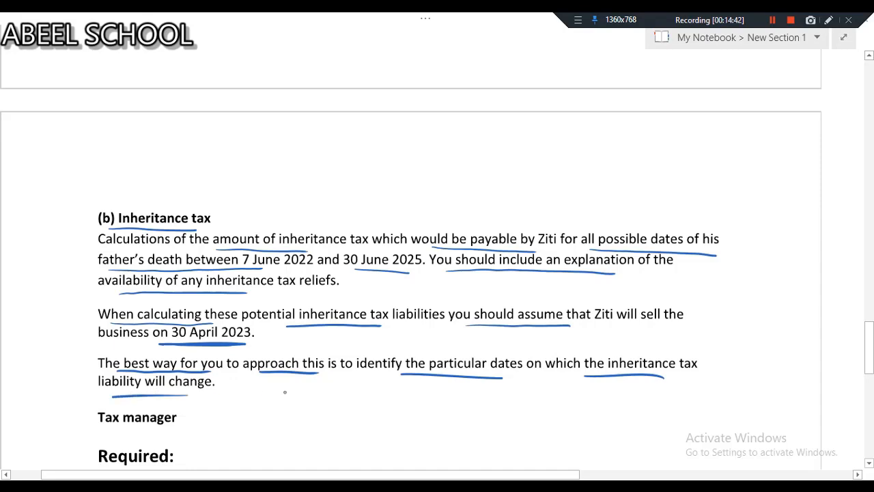
Handwrite the date 30/04/22 below the page 192 footer line.
scroll(410, 415, down, 5)
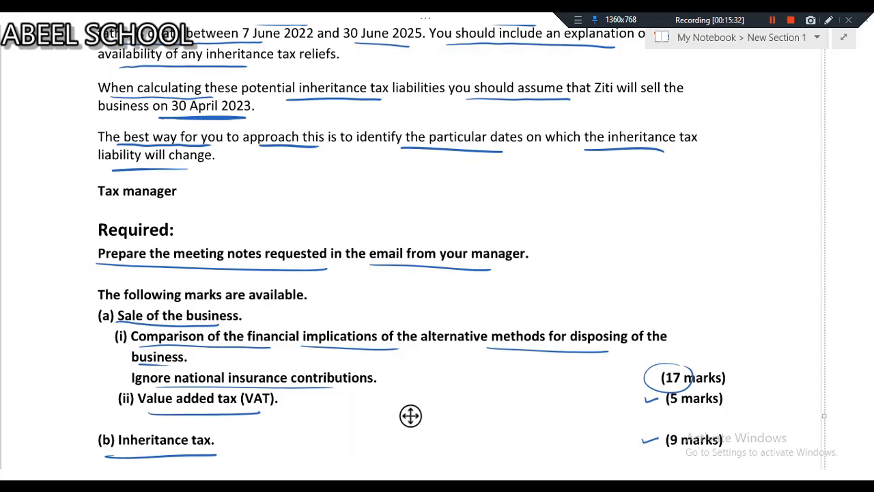
scroll(410, 416, up, 10)
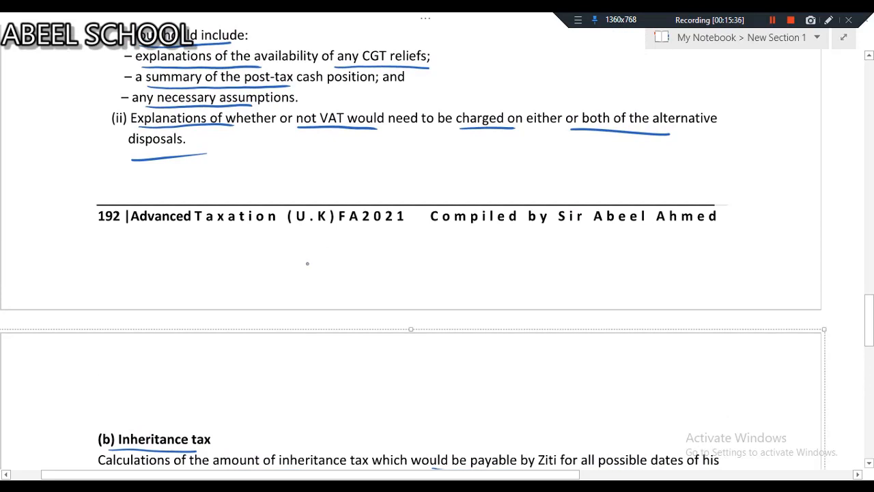
drag(303, 265, 302, 296)
drag(338, 267, 356, 299)
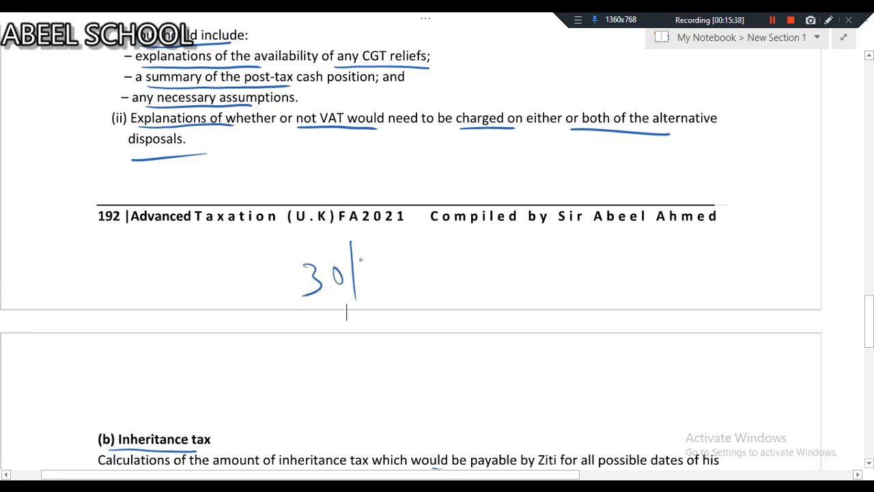
drag(372, 264, 392, 279)
drag(401, 240, 409, 300)
drag(418, 264, 428, 278)
drag(433, 262, 462, 269)
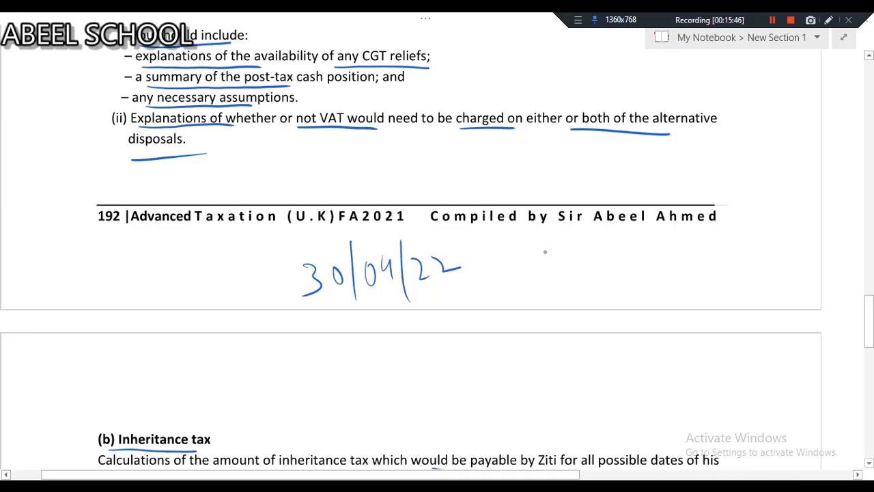
Handwrite the date 31/1/23 beside 30/04/22 and circle the 30/04/22 date.
mouse_move(534, 252)
mouse_down()
mouse_move(561, 269)
mouse_move(551, 277)
mouse_up()
mouse_move(577, 248)
mouse_down()
mouse_move(586, 281)
mouse_move(602, 273)
mouse_up()
mouse_move(613, 238)
mouse_down()
mouse_move(614, 280)
mouse_move(645, 270)
mouse_move(660, 277)
mouse_up()
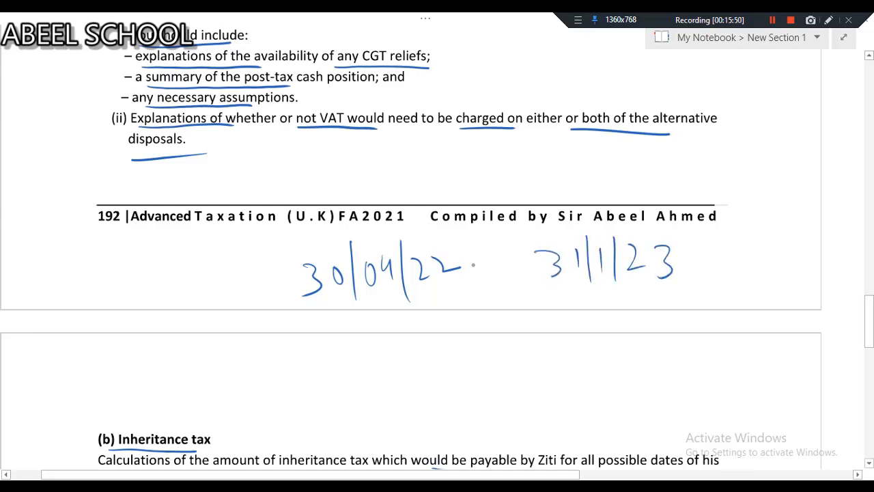
mouse_move(478, 254)
mouse_down()
mouse_move(383, 216)
mouse_move(377, 341)
mouse_move(478, 236)
mouse_up()
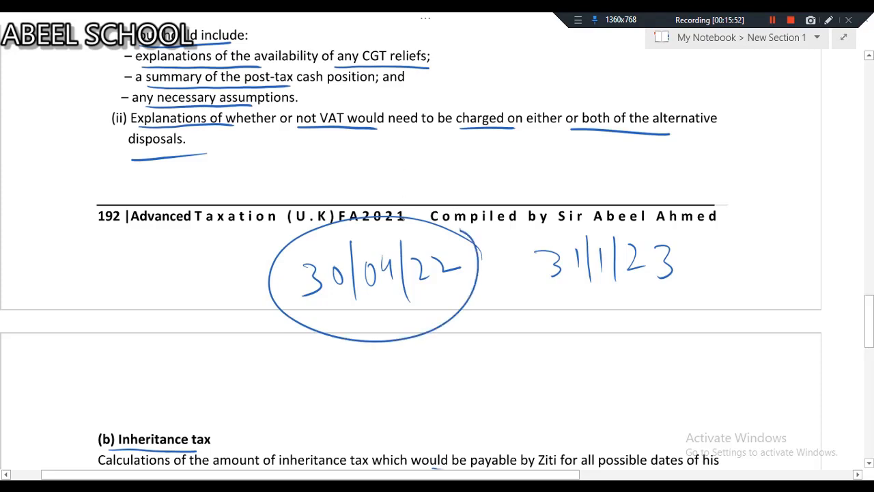
Draw a connecting line from each of the two handwritten dates and label both with the tax year 22/23.
drag(401, 220, 484, 165)
drag(498, 144, 499, 198)
mouse_move(507, 157)
mouse_down()
mouse_move(520, 175)
mouse_move(541, 175)
mouse_up()
drag(686, 256, 759, 230)
mouse_move(739, 179)
mouse_down()
mouse_move(764, 199)
mouse_move(783, 185)
mouse_move(794, 207)
mouse_up()
drag(789, 166, 807, 188)
drag(803, 164, 820, 183)
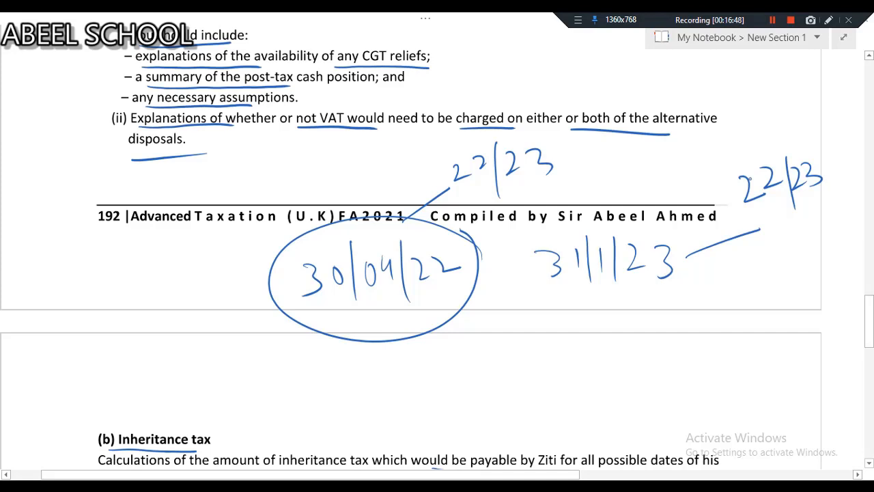
Handwrite a second 30/04/22 below the circled date, above the Inheritance tax heading.
scroll(437, 246, down, 2)
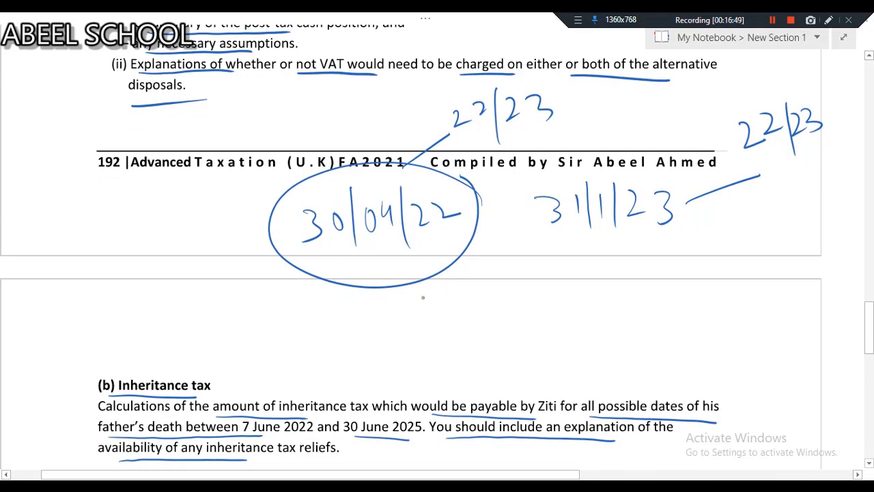
mouse_move(354, 309)
mouse_down()
mouse_move(367, 319)
mouse_move(355, 333)
mouse_up()
mouse_move(387, 312)
mouse_down()
mouse_move(384, 326)
mouse_move(386, 312)
mouse_up()
mouse_move(419, 291)
mouse_down()
mouse_move(419, 328)
mouse_move(439, 306)
mouse_move(464, 313)
mouse_move(468, 328)
mouse_up()
drag(485, 279, 483, 335)
drag(496, 301, 514, 323)
drag(523, 302, 539, 319)
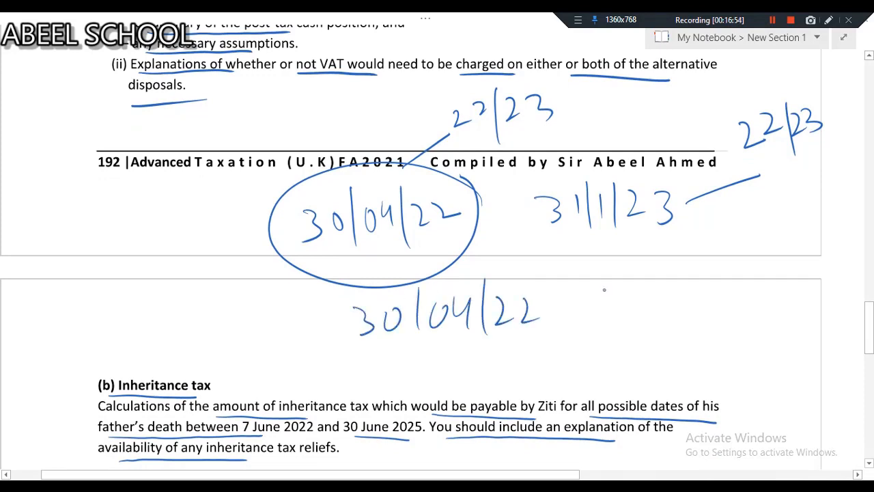
Handwrite the date 30/04/23 beside the second 30/04/22, above the Inheritance tax heading.
mouse_move(591, 298)
mouse_down()
mouse_move(590, 323)
mouse_move(612, 303)
mouse_up()
mouse_move(634, 276)
mouse_down()
mouse_move(630, 335)
mouse_move(640, 332)
mouse_up()
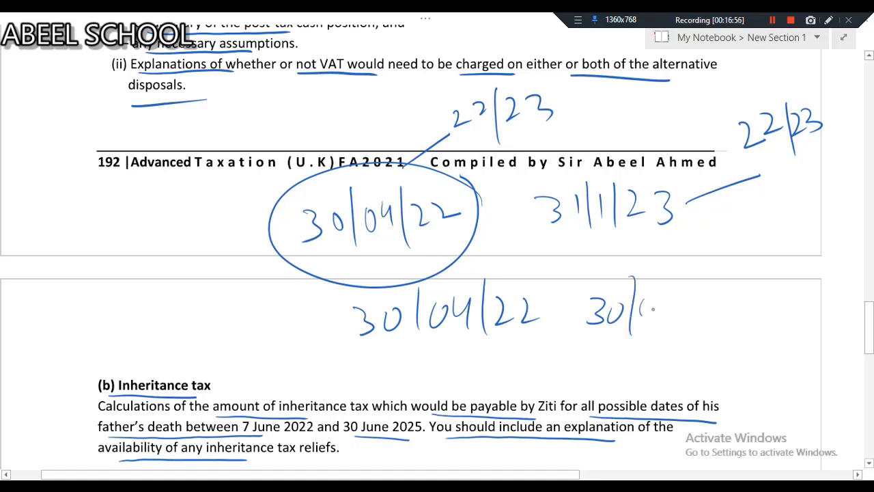
drag(660, 299, 671, 318)
drag(682, 281, 680, 337)
mouse_move(692, 300)
mouse_down()
mouse_move(705, 328)
mouse_move(727, 332)
mouse_up()
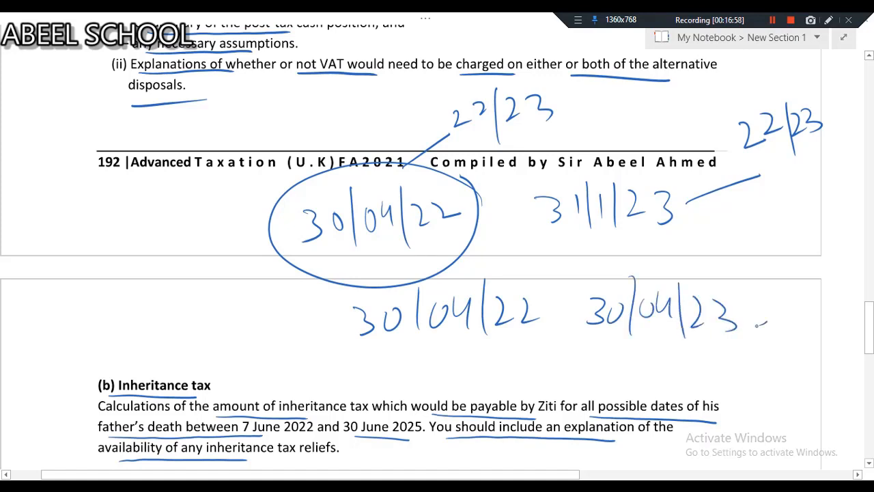
mouse_move(769, 313)
mouse_down()
mouse_move(585, 335)
mouse_move(751, 321)
mouse_up()
mouse_move(553, 294)
mouse_down()
mouse_move(451, 263)
mouse_move(538, 346)
mouse_move(556, 298)
mouse_up()
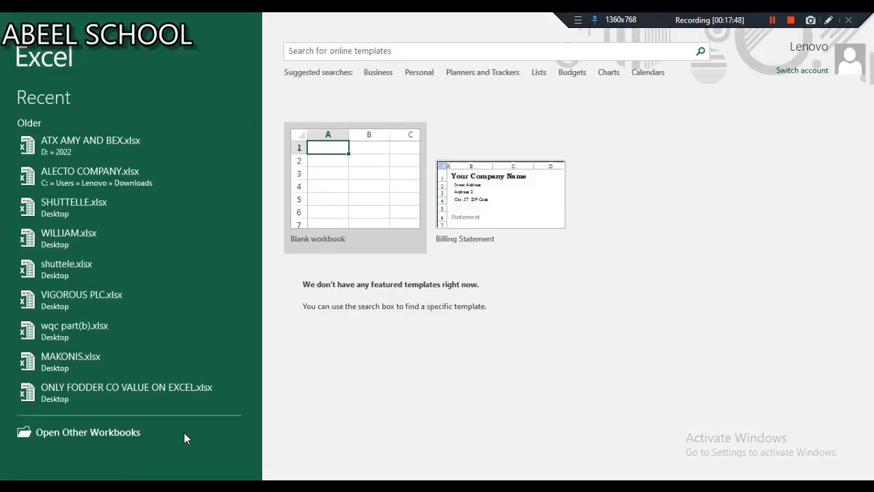
Create a blank Excel workbook and enlarge the sheet display to 190%.
click(364, 169)
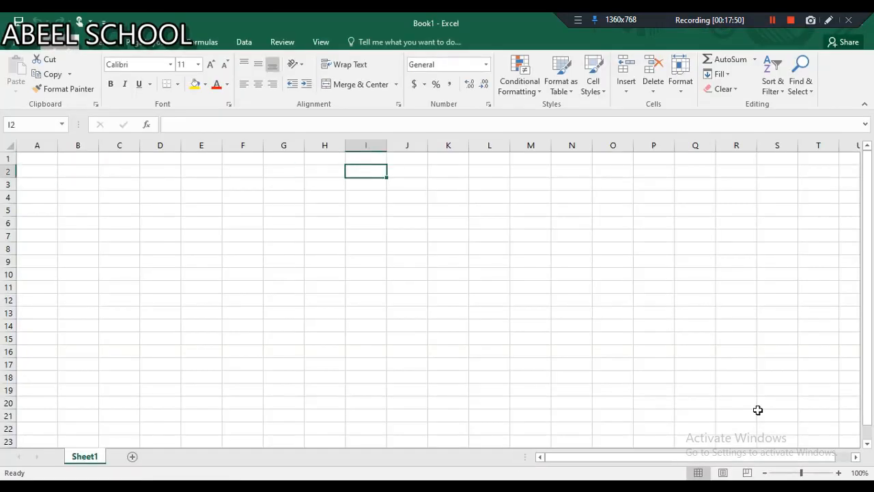
click(839, 472)
click(839, 472)
click(839, 473)
click(839, 473)
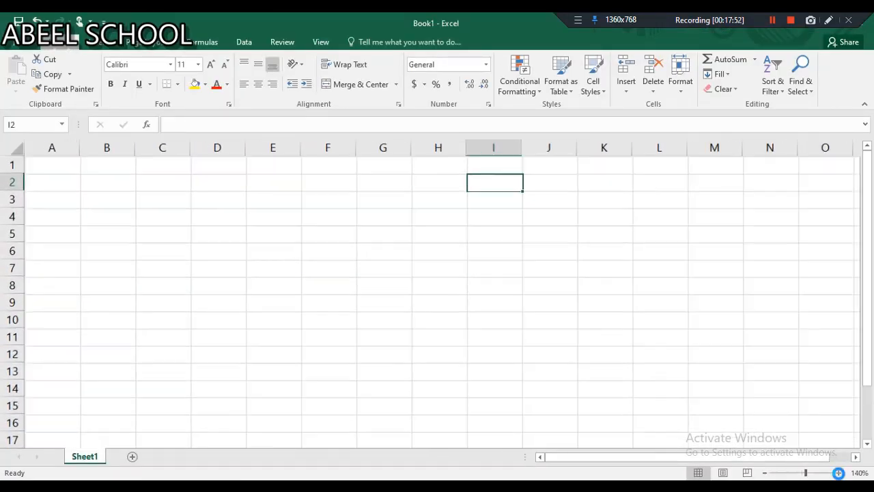
click(838, 473)
click(838, 473)
click(838, 473)
click(839, 472)
click(839, 472)
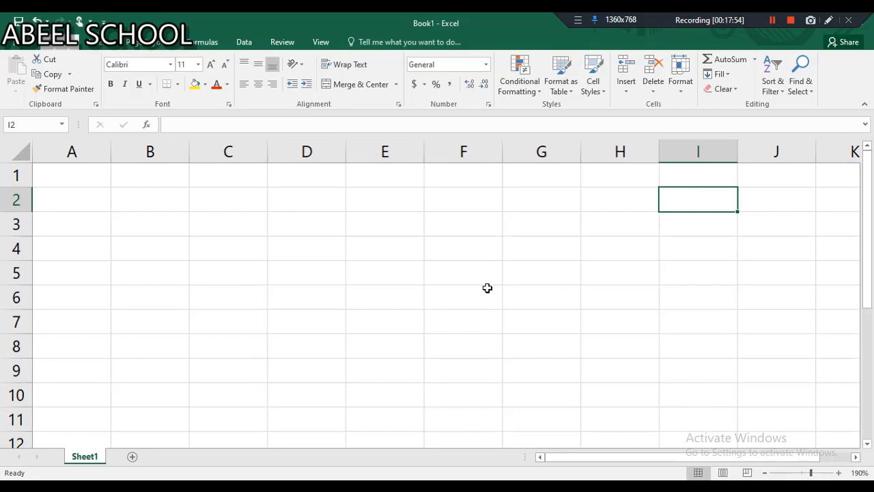
Enter the headings "QUESTION 100" in cell A1 and "NOTES FOR MEETING" in cell A2.
click(75, 175)
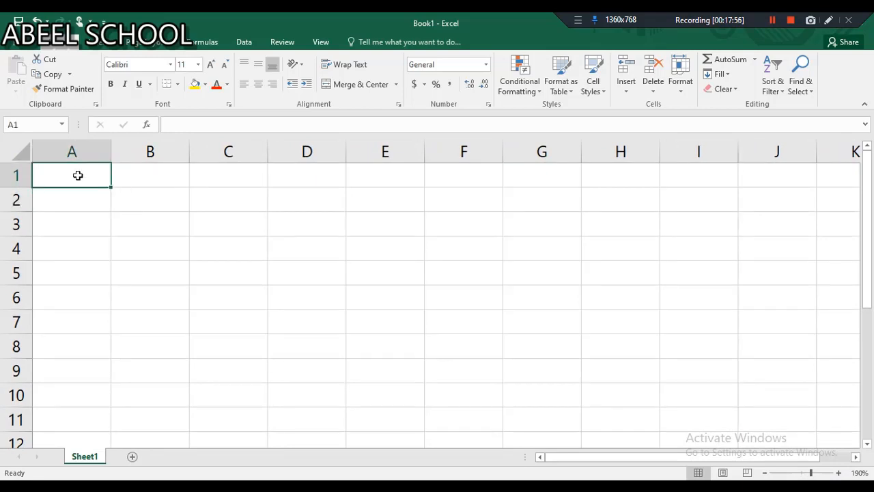
text(QUESTIO)
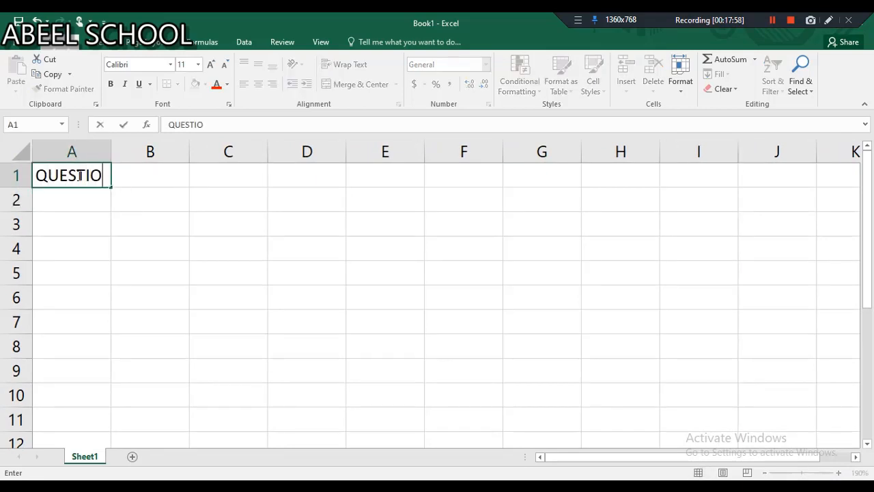
text(N 100)
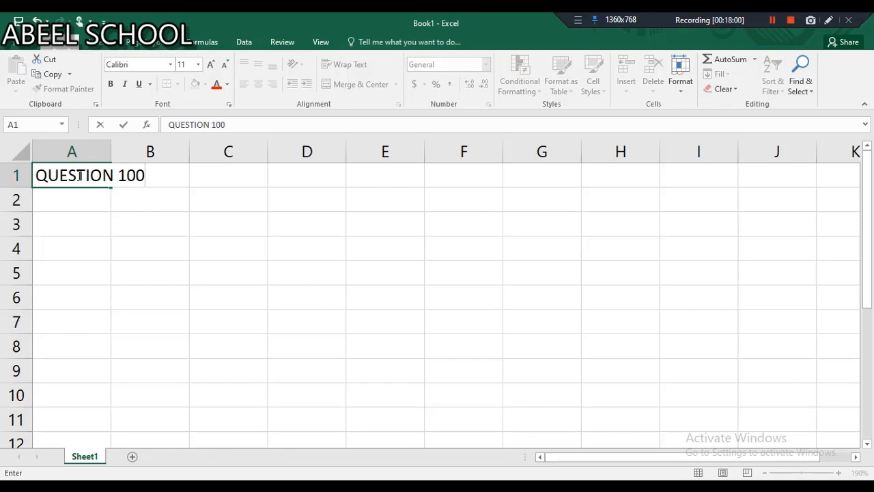
key(Return)
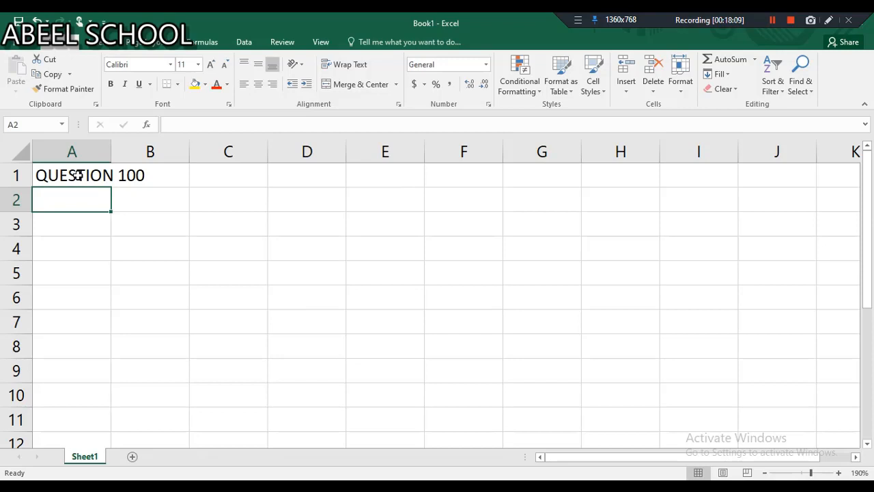
text(NO)
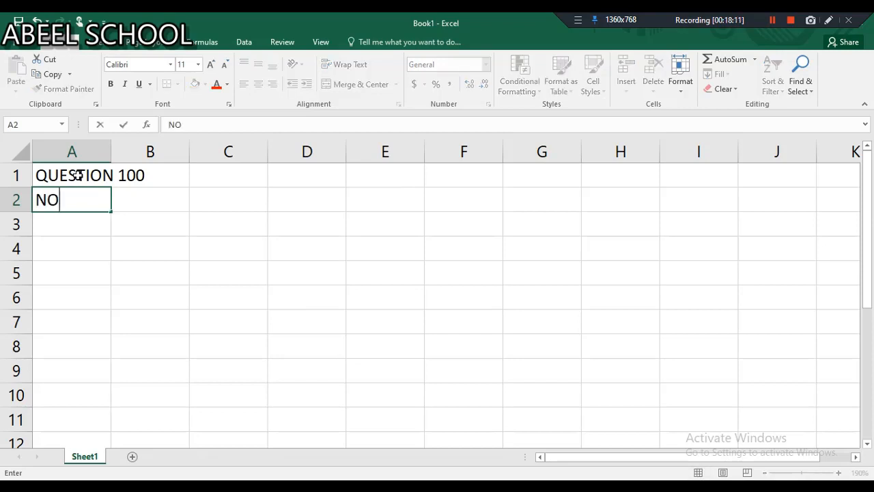
text(TES FOR)
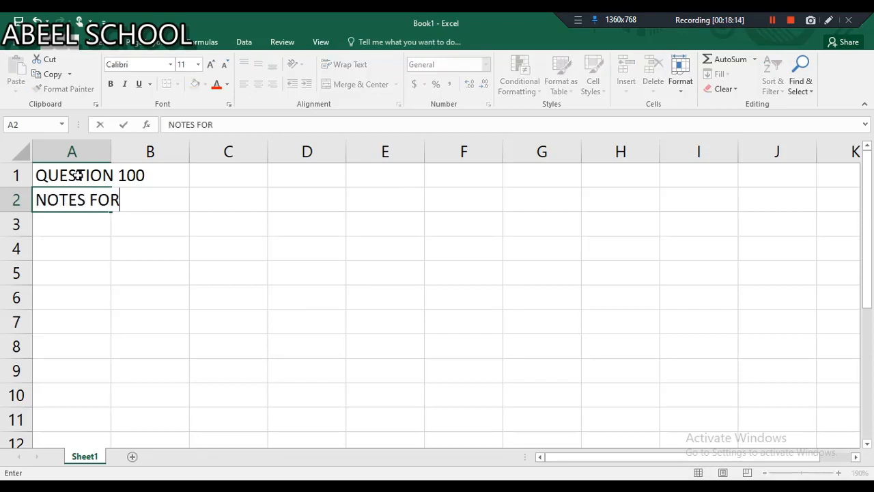
text( MEETING)
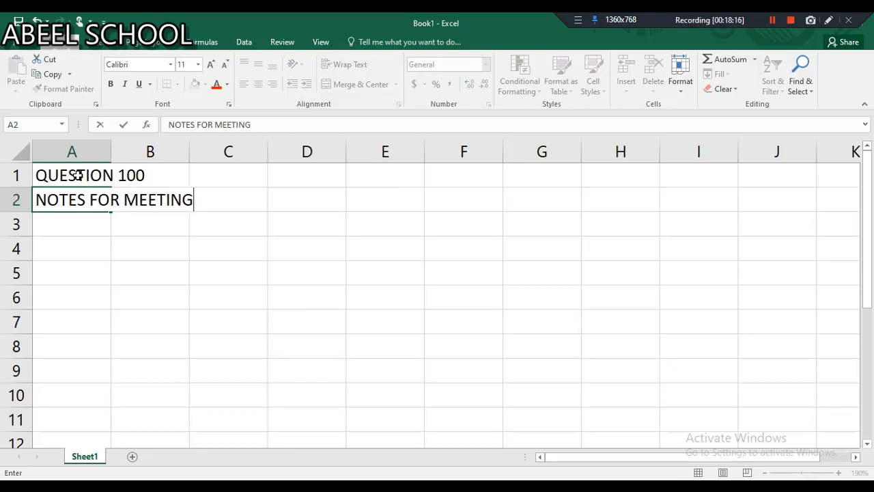
key(Return)
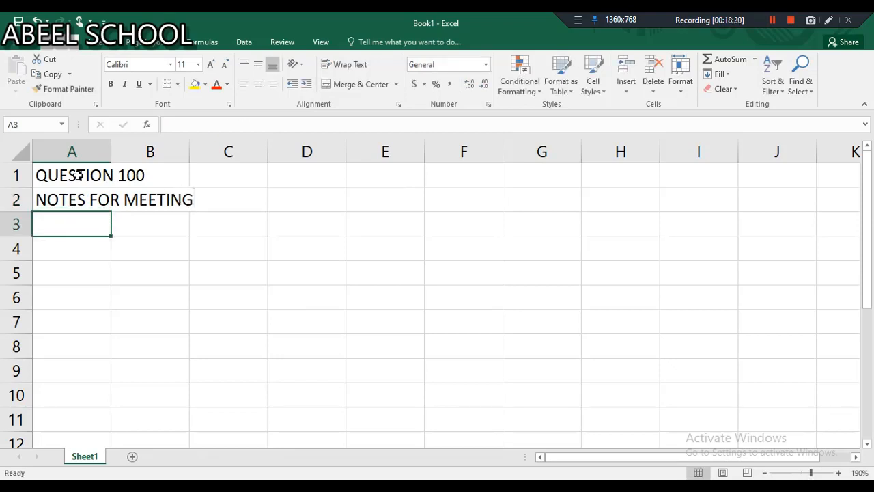
Enter the label "Prepared by" in cell A3 and "Tax senior" in cell C3.
text(pRE)
key(BackSpace)
key(BackSpace)
key(BackSpace)
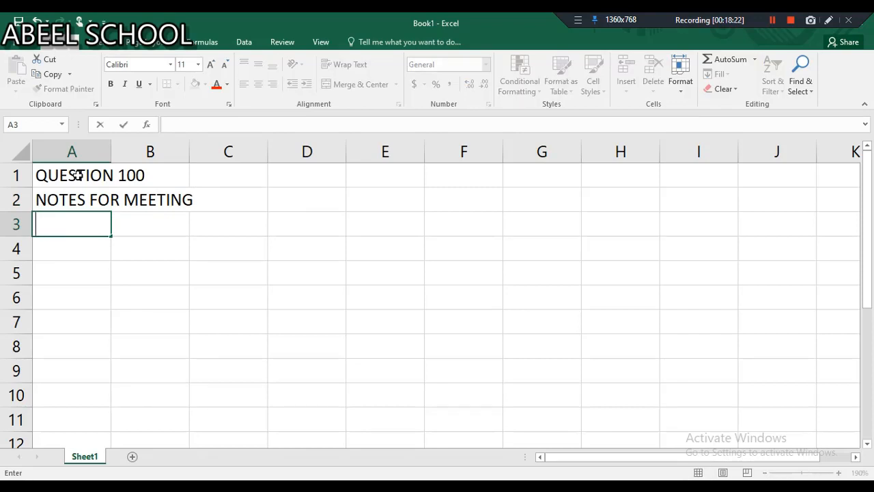
text(Prepared by)
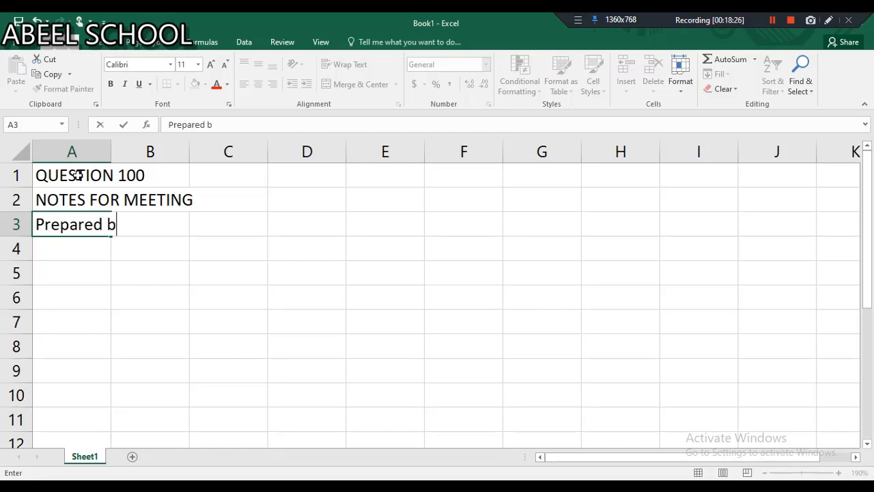
click(208, 233)
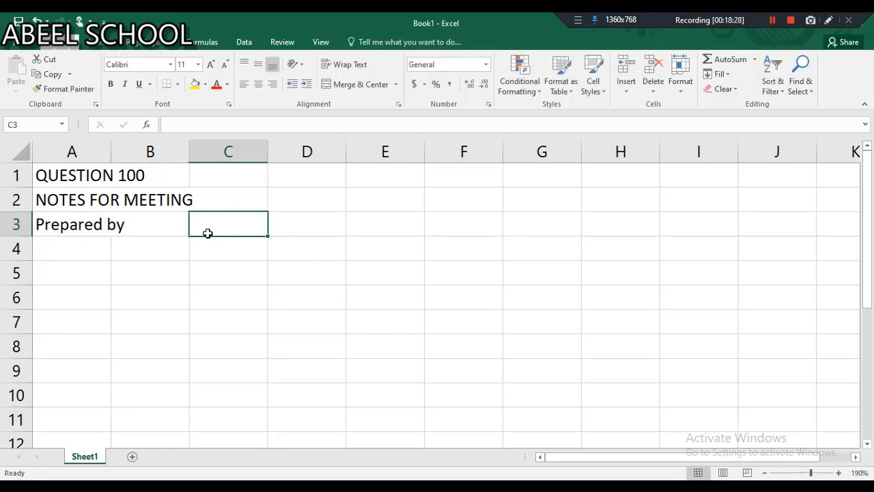
text(Tax s)
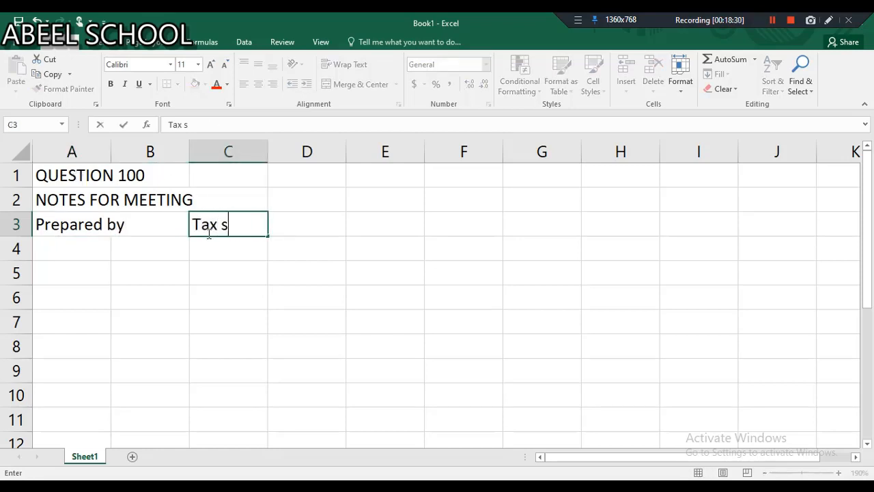
text(enior)
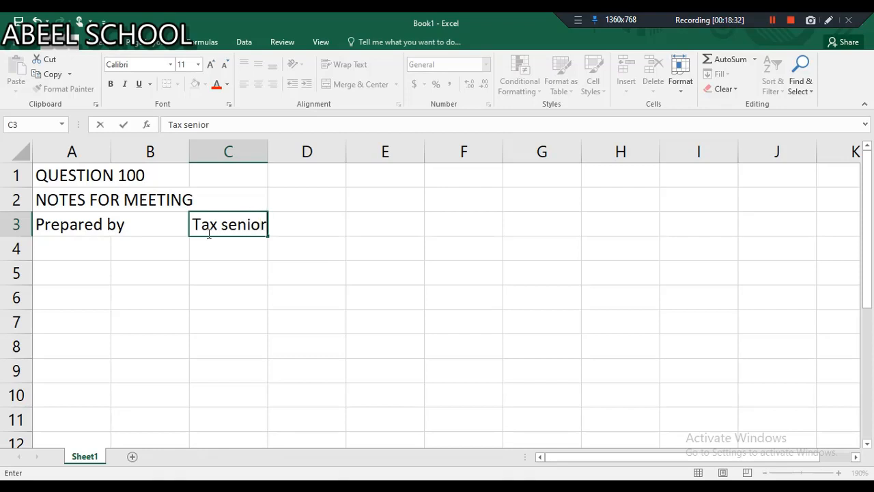
key(Return)
Enter the label "Date" in cell A4, below "Prepared by".
click(74, 250)
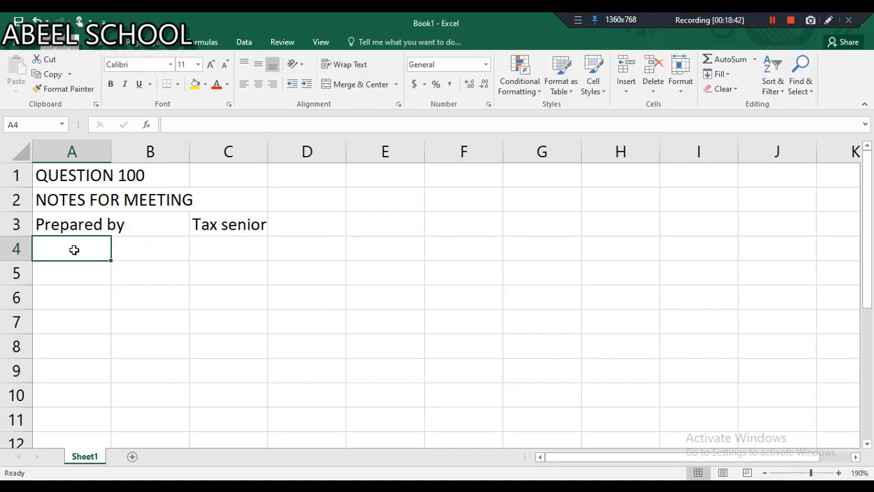
text(da)
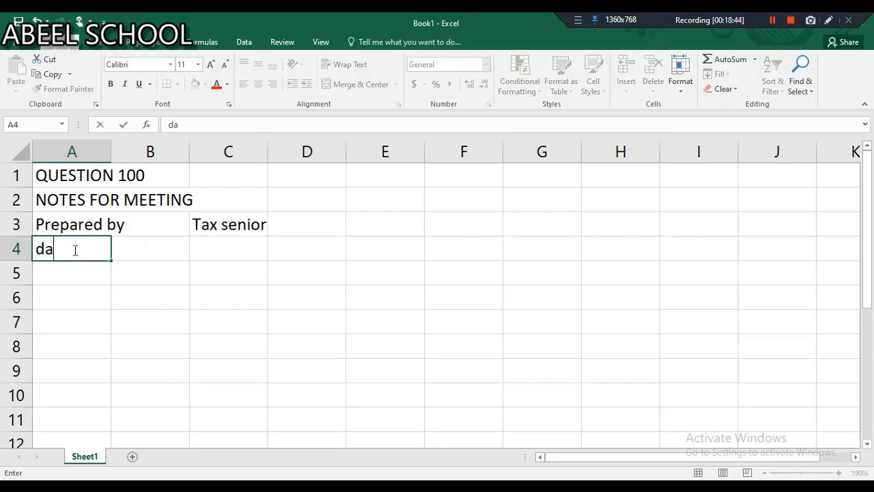
key(BackSpace)
key(BackSpace)
text(Date)
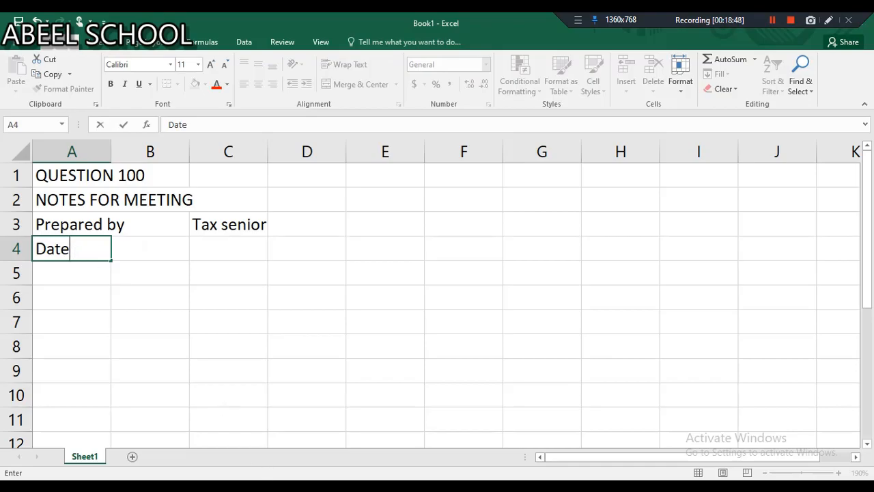
Check the assumed current date at the start of Question 100 in the notebook and enter 6 june 2022 in cell C4.
key(alt+Tab)
scroll(317, 376, up, 20)
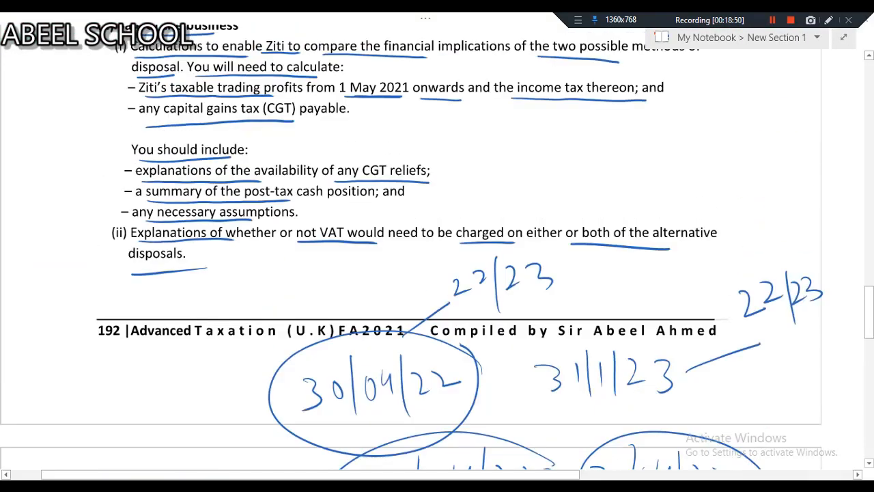
scroll(317, 377, up, 10)
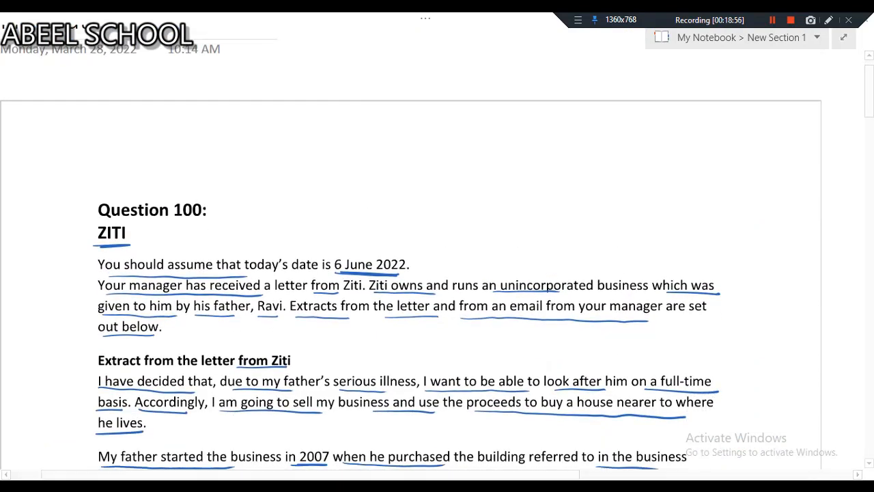
key(alt+Tab)
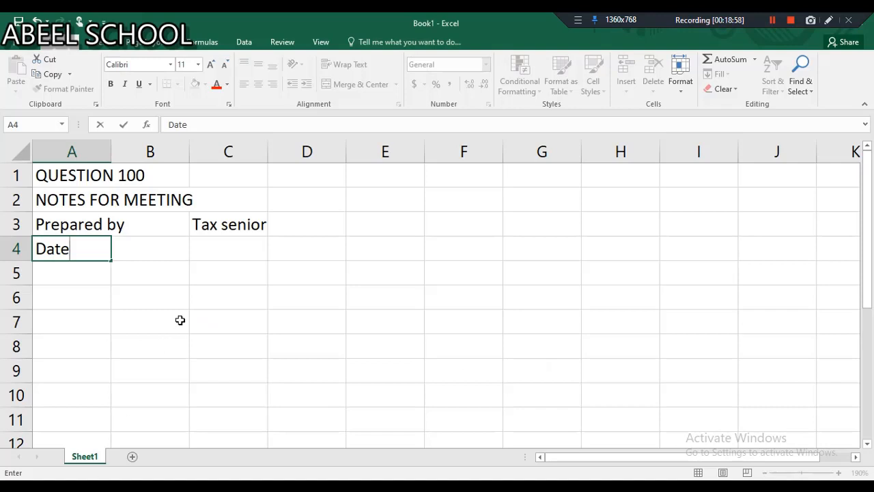
click(207, 247)
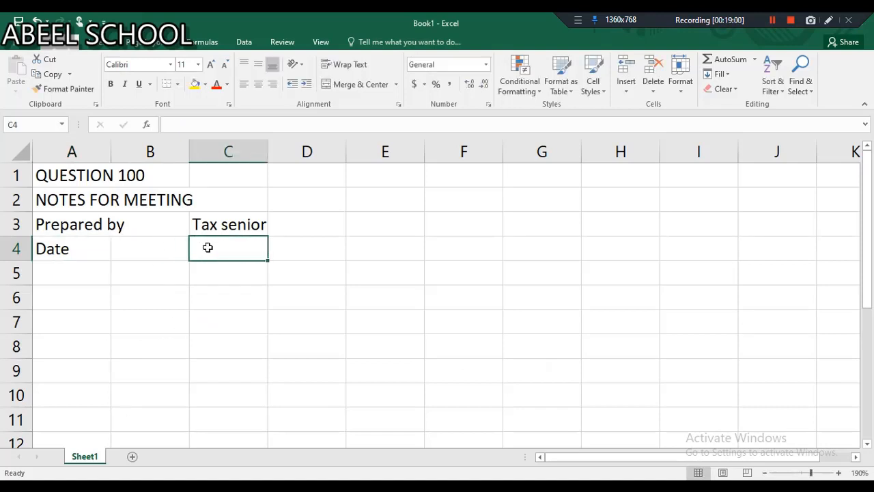
text(6 june)
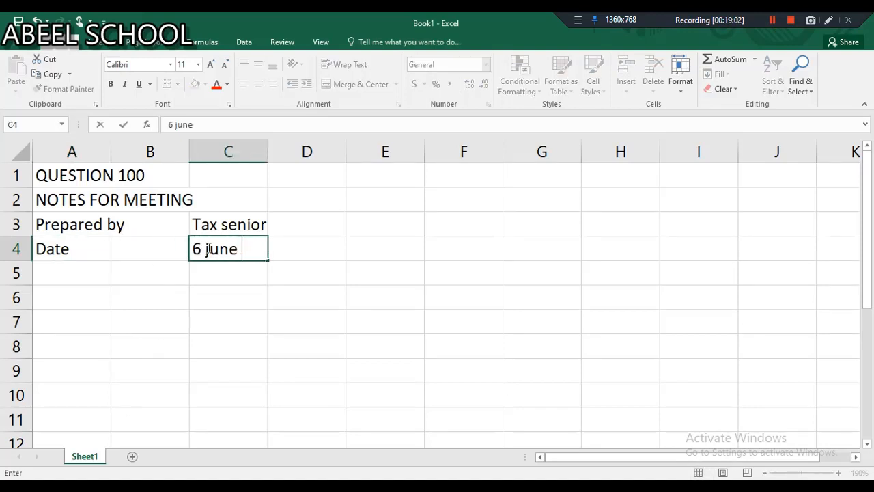
text( 2022)
key(Return)
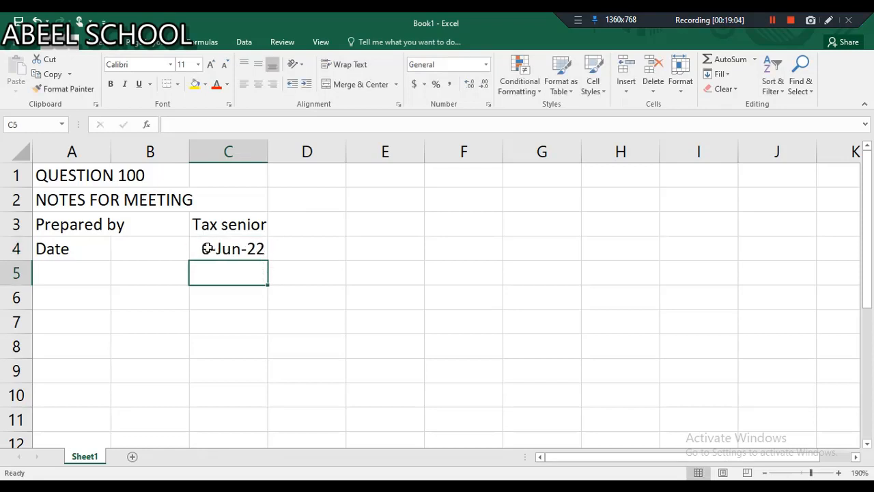
Enter the label "Subject" in cell A5 and "Multiple tax issues of" followed by the client's name in cell C5.
click(58, 271)
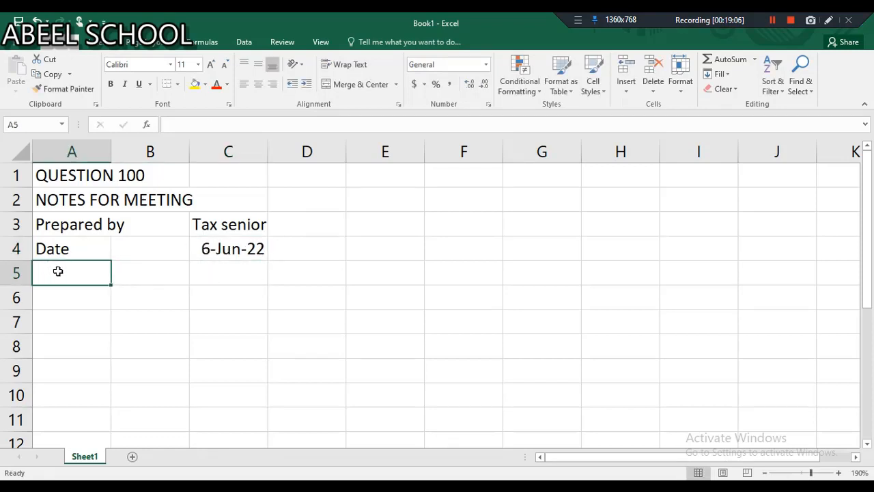
text(S)
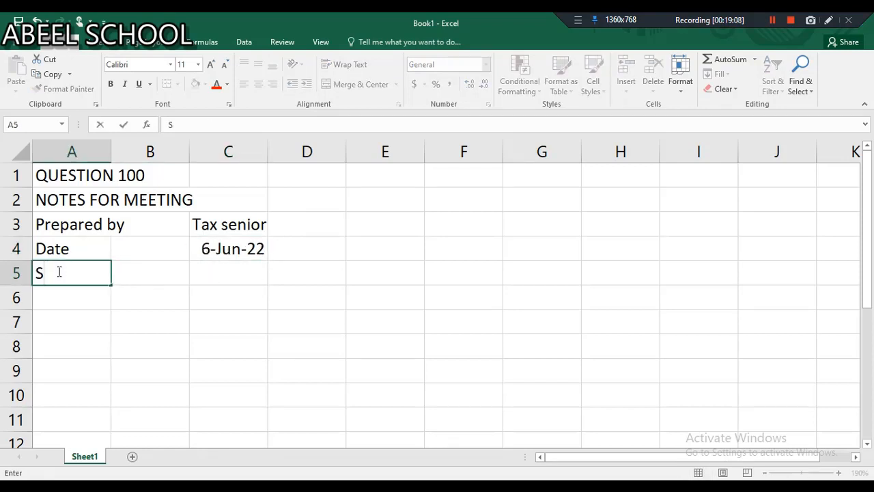
text(ubject)
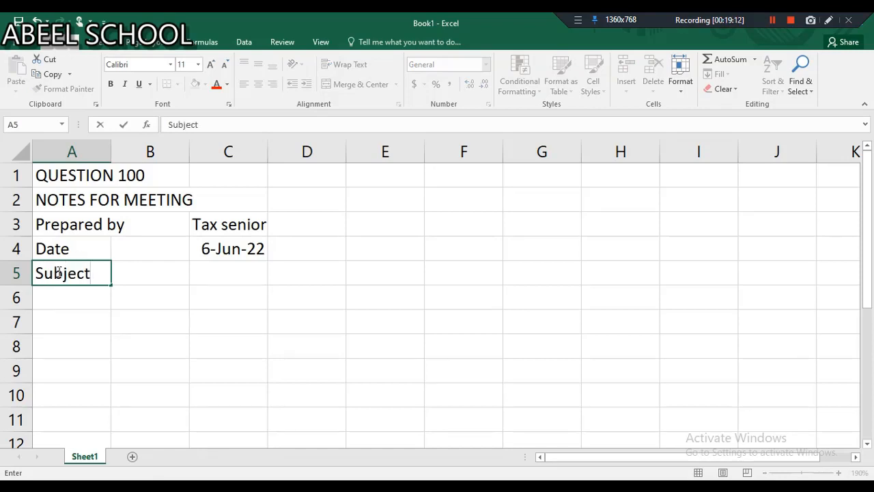
click(236, 271)
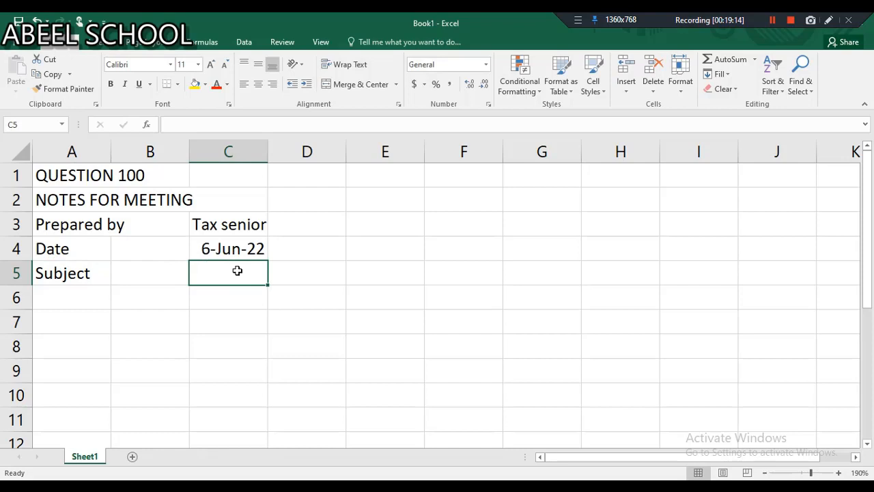
text(Mul)
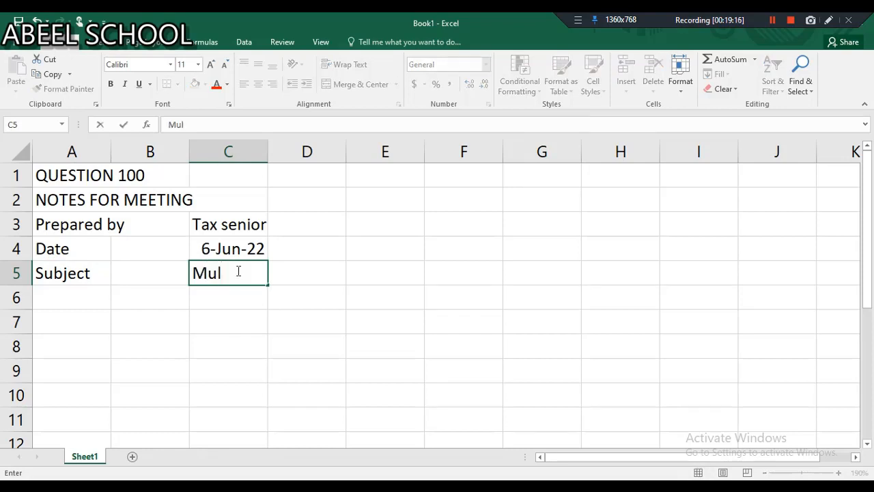
text(tiple tax issues)
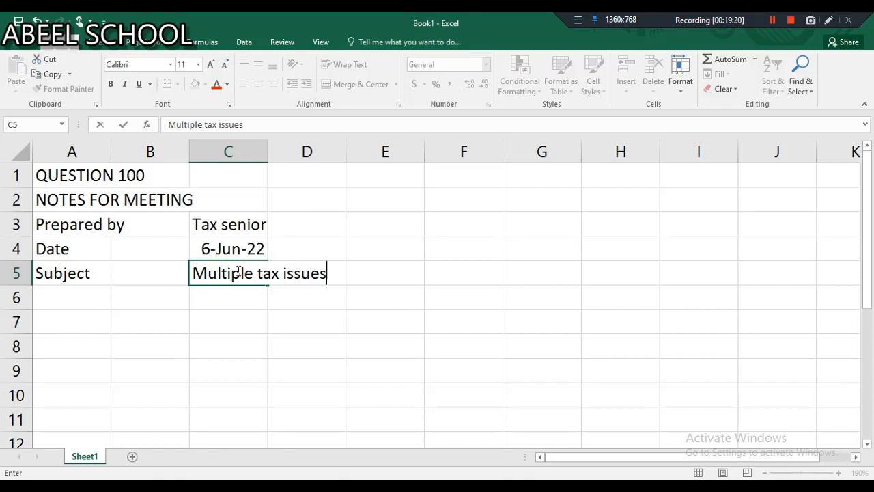
text( of Ziti)
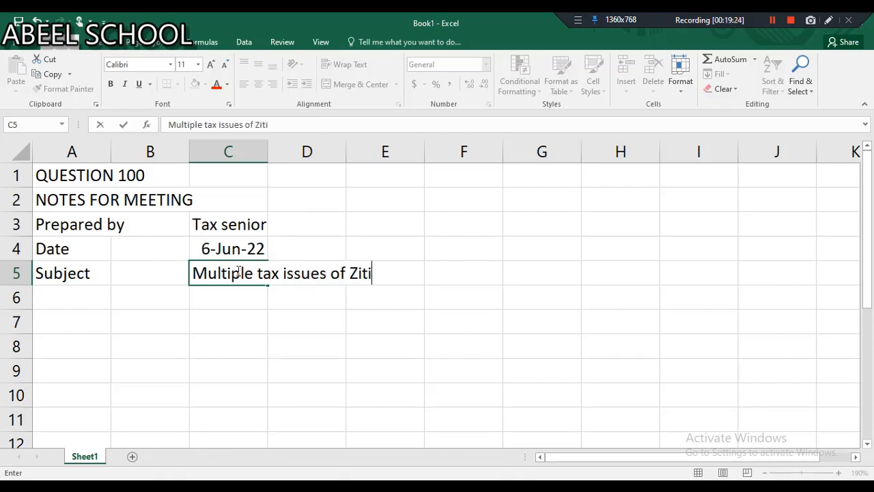
key(Return)
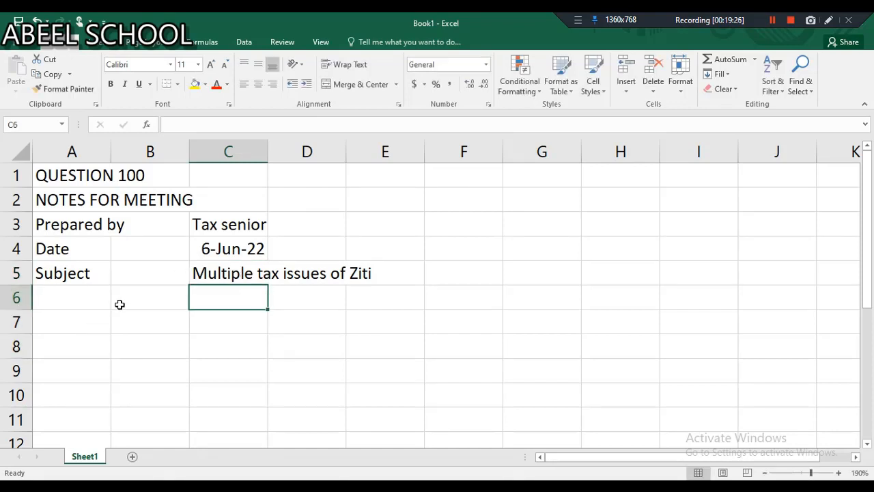
Enter the headings "Part(a)" in cell A6 and "Sale of the business" in cell A7.
click(79, 301)
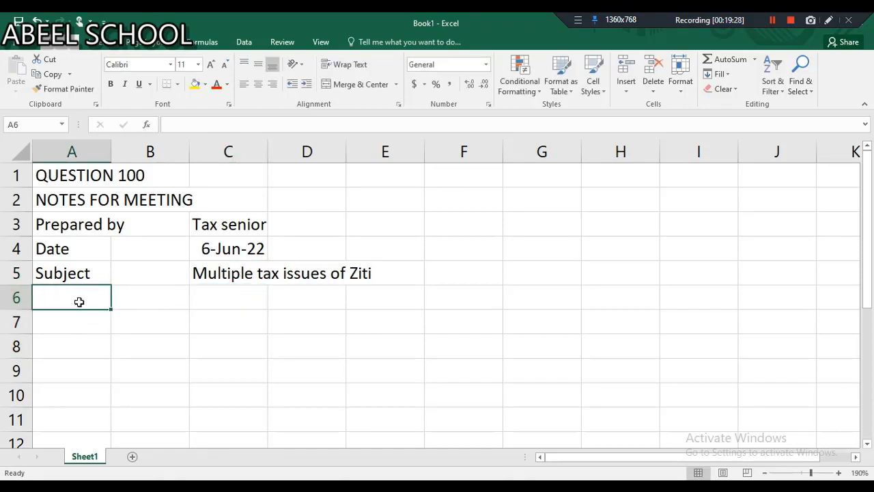
scroll(79, 301, down, 2)
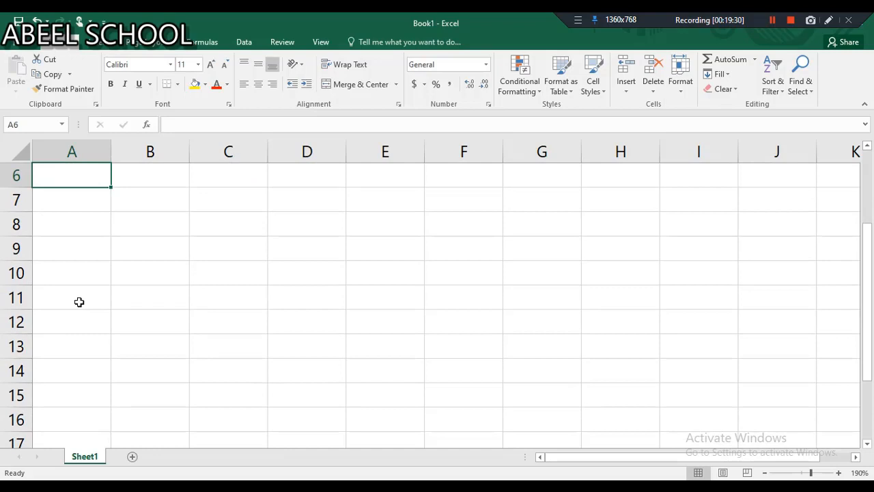
scroll(79, 301, up, 1)
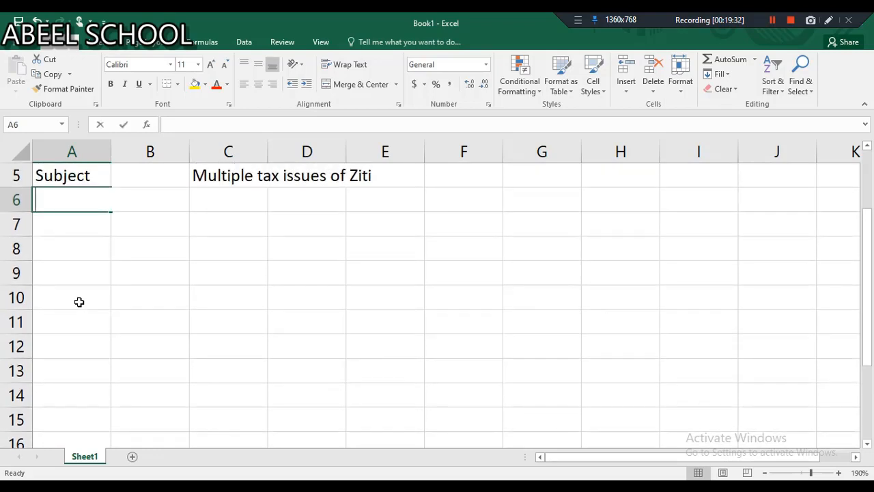
text(Part(a))
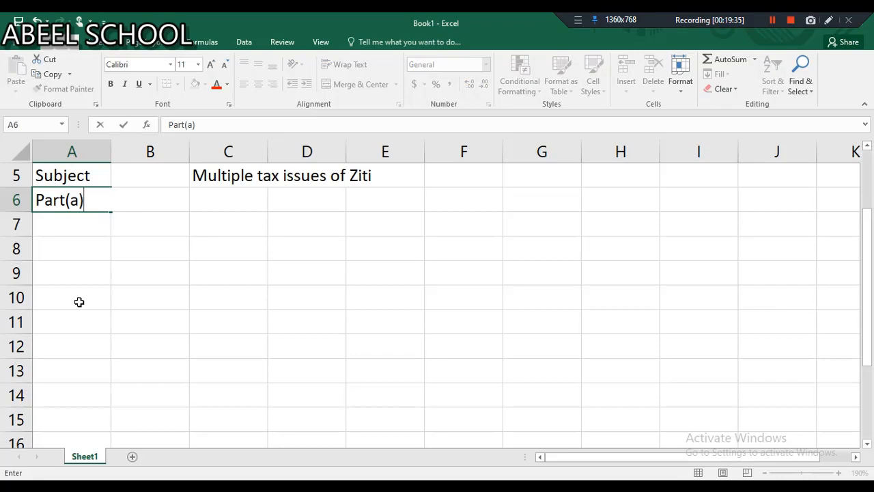
key(Return)
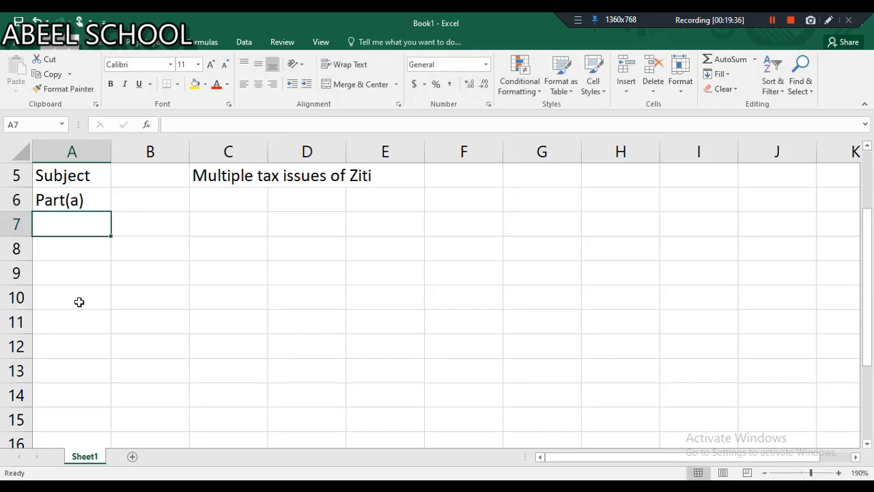
text(Sale )
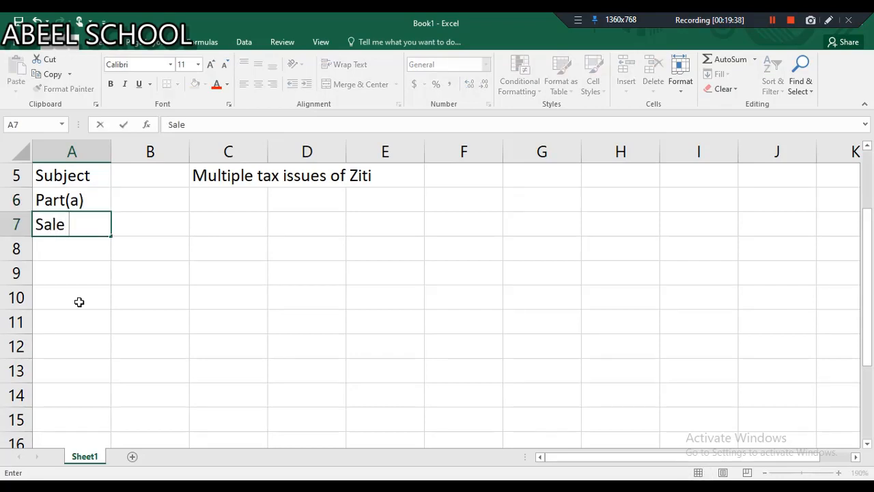
text(of the bu)
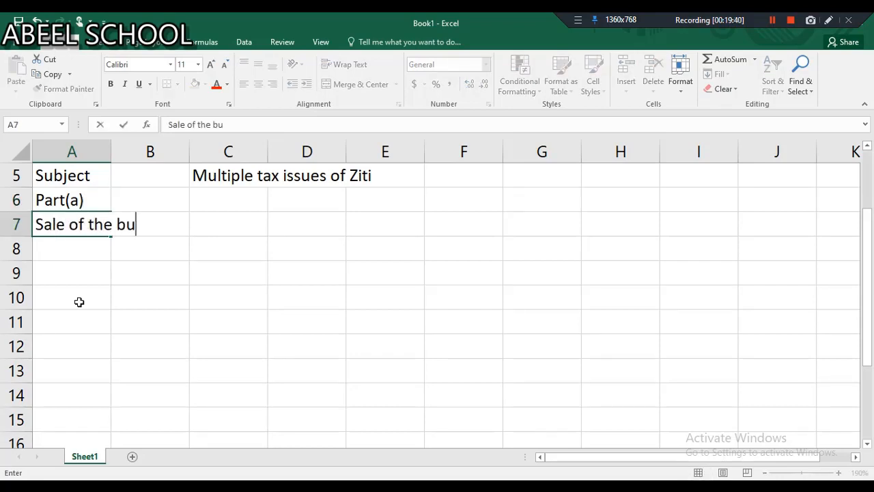
text(siness)
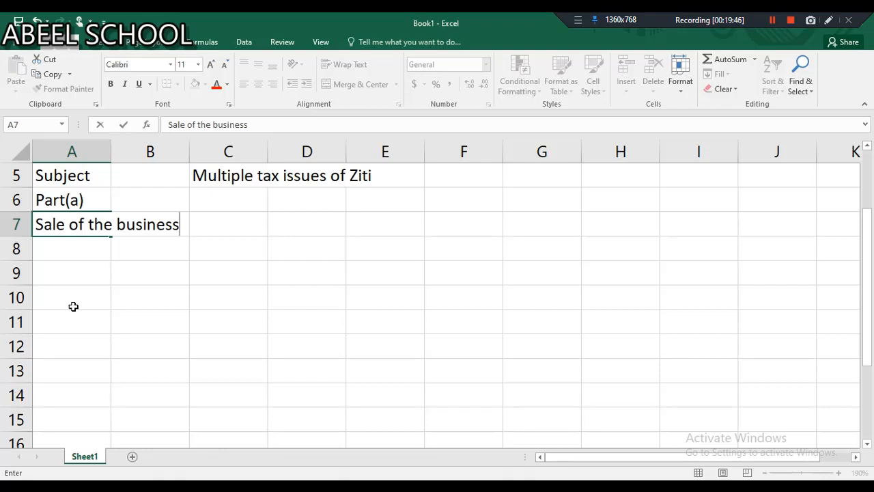
Enter the subheading "Post tax income and sales proceeds" in cell A8.
click(90, 243)
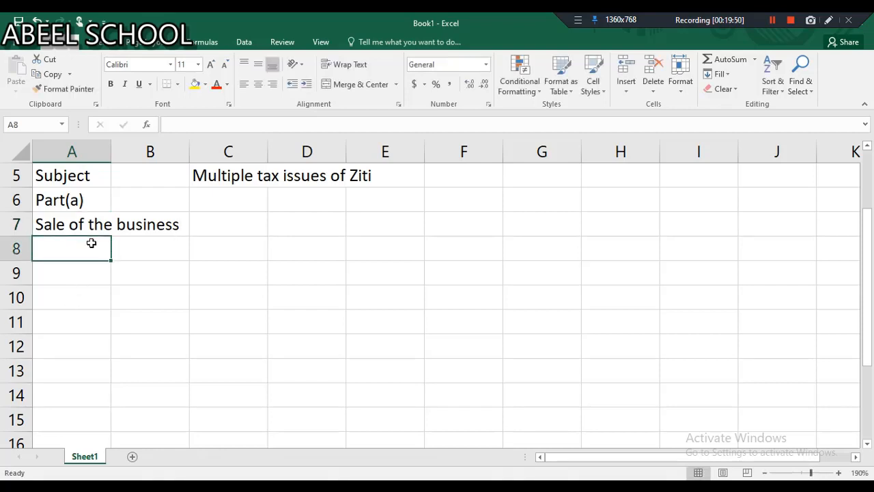
text(Post )
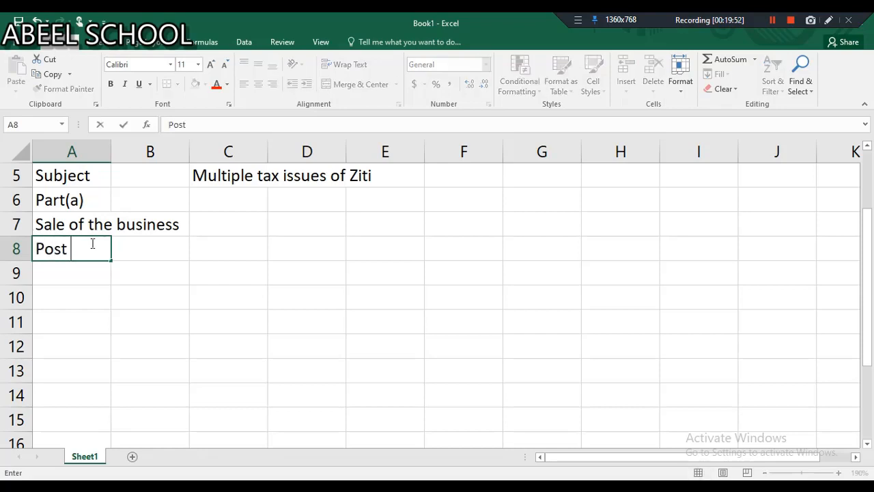
text(tax income)
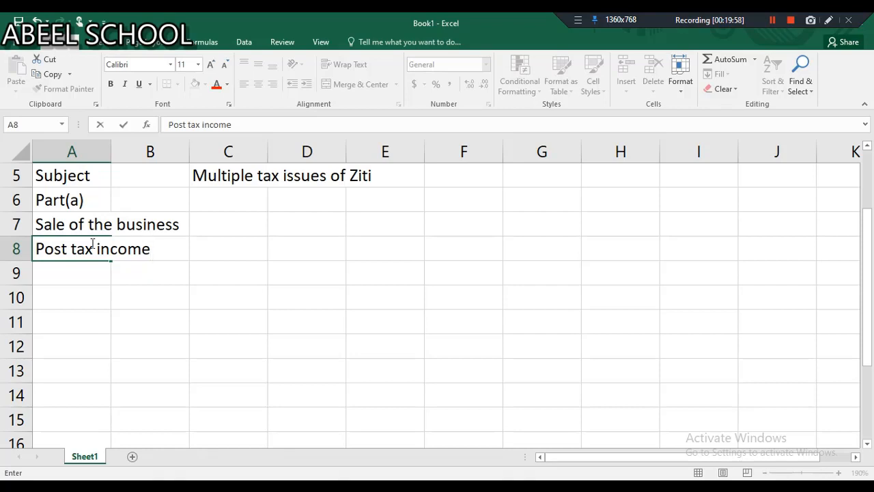
text(and s)
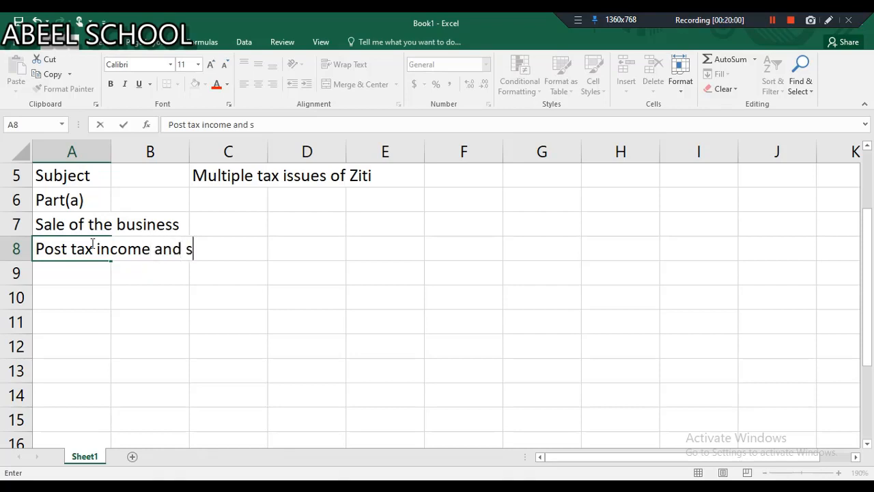
text(ales proc)
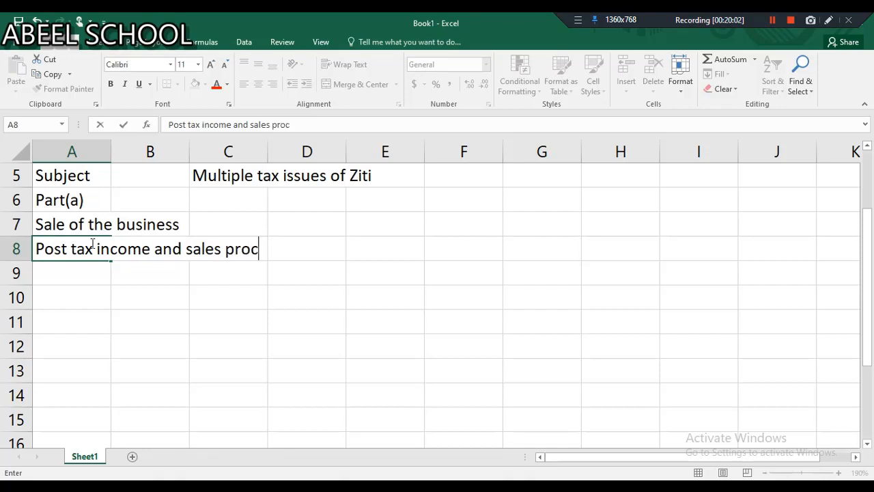
text(eefs)
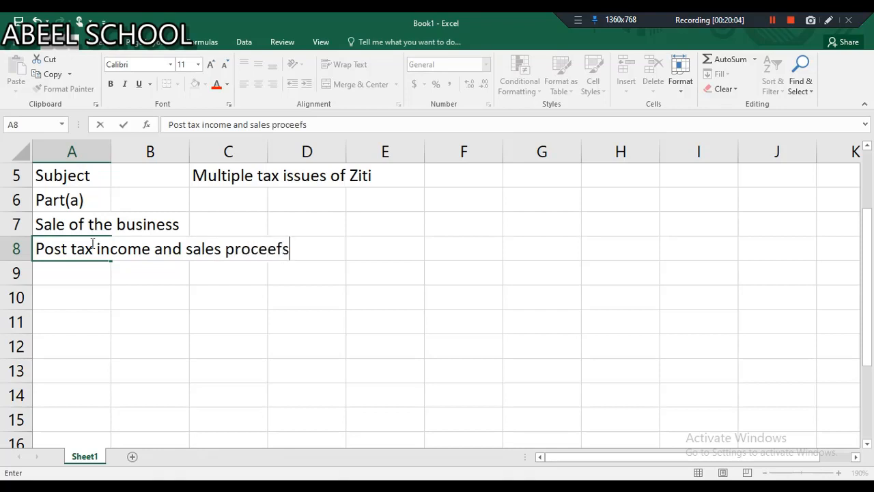
key(BackSpace)
text(d)
key(BackSpace)
key(BackSpace)
text(ds)
key(Return)
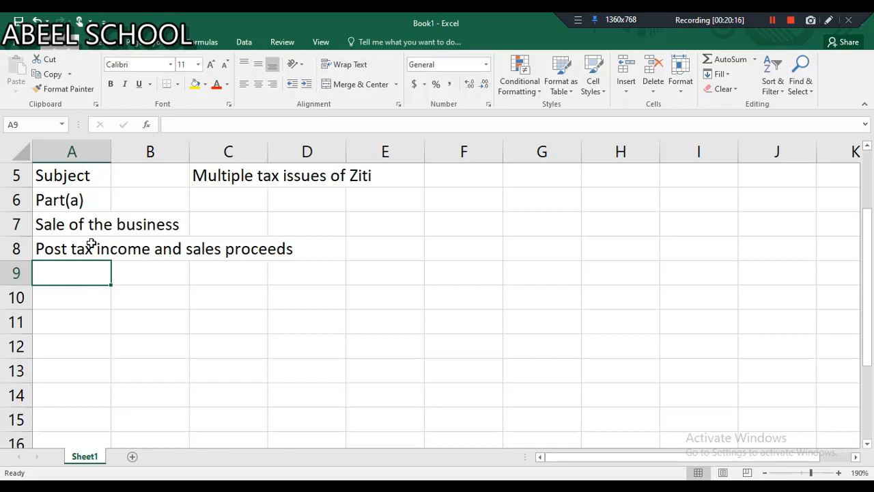
Enter the note "Business is cessed on 31 January 2023" in cell A9.
text(z)
key(BackSpace)
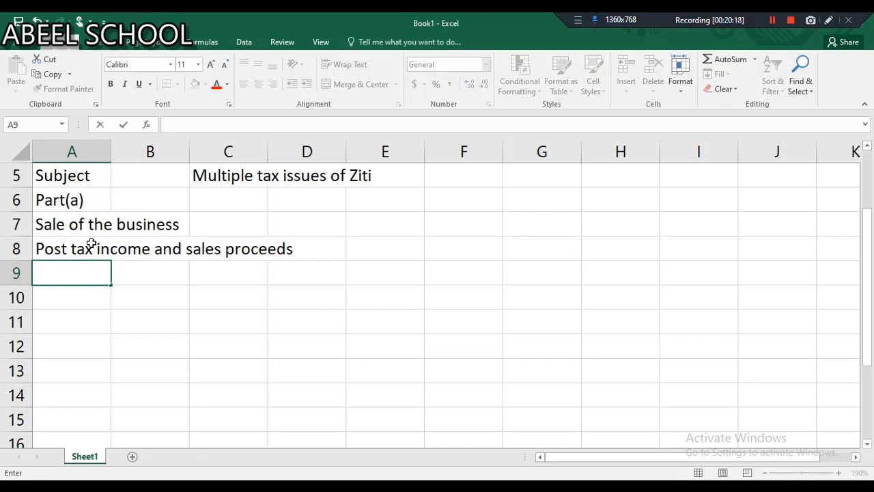
text(Business is)
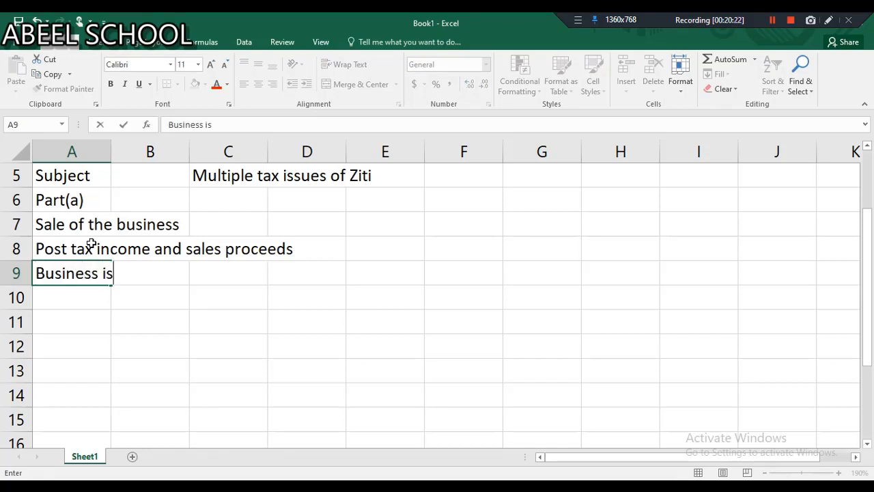
text( cessed)
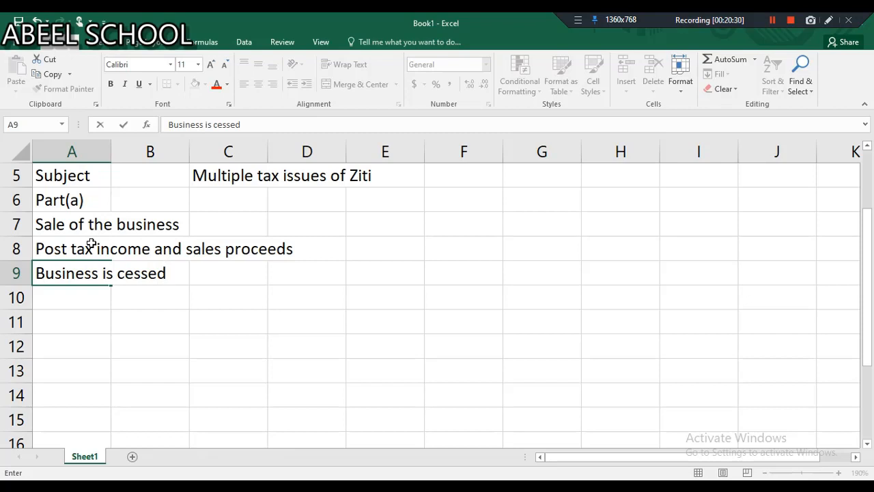
text( on 31)
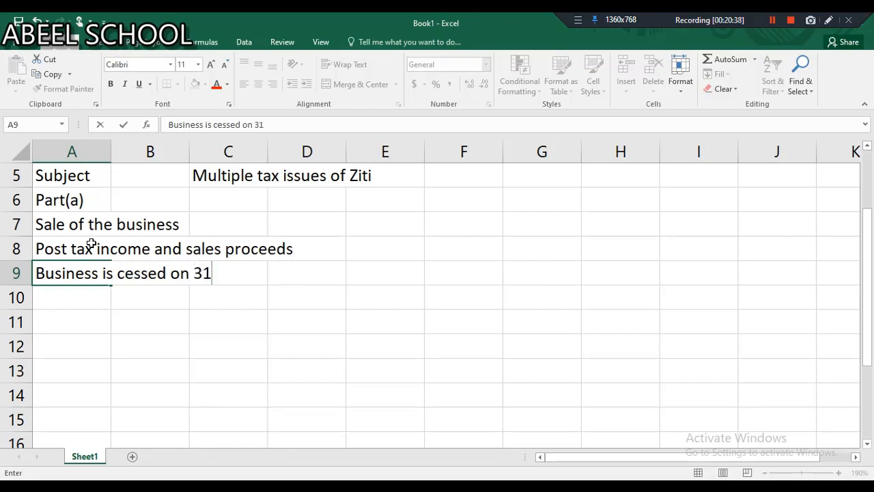
text( Januar)
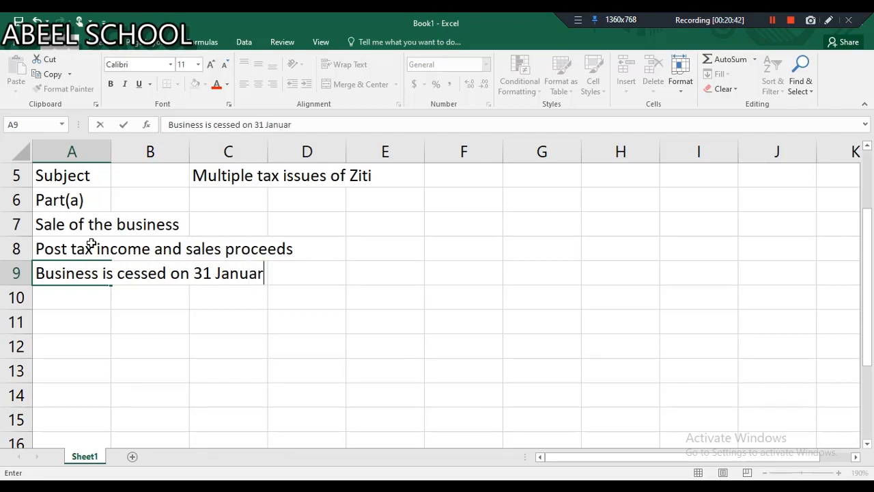
text(y 2-)
key(BackSpace)
text(023)
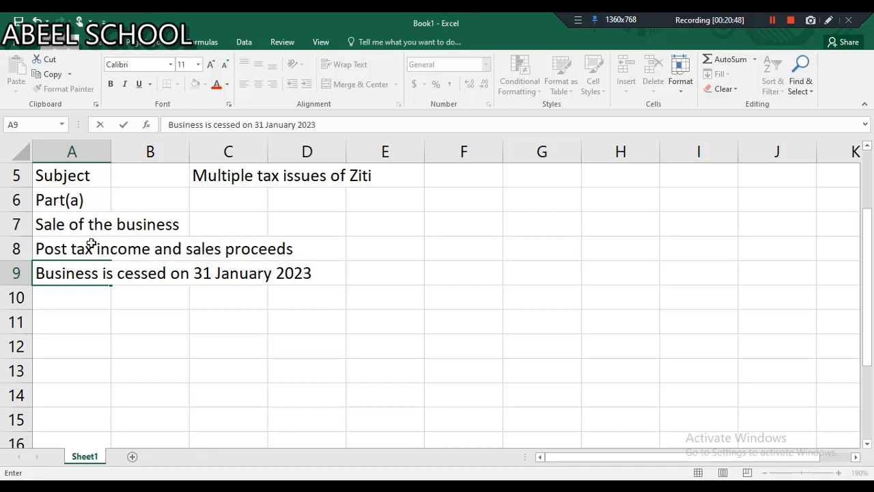
click(80, 298)
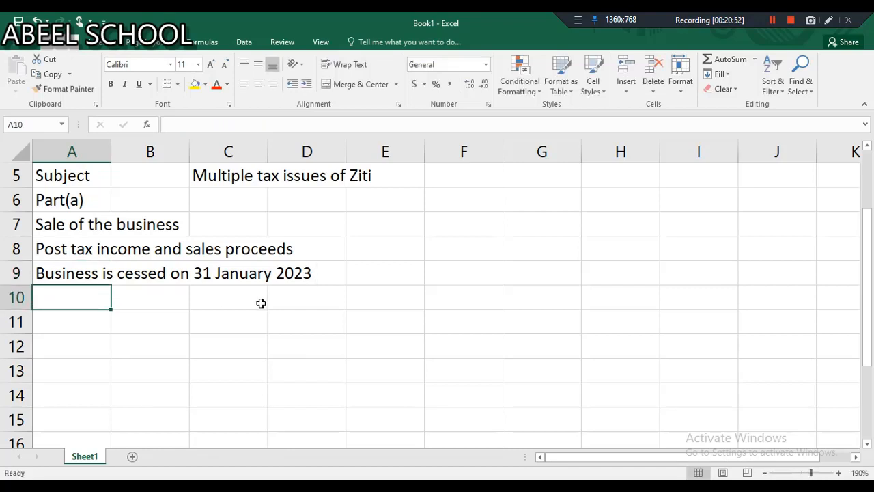
Enter the column heading "year end 30-4-2022" in cell D10.
click(292, 297)
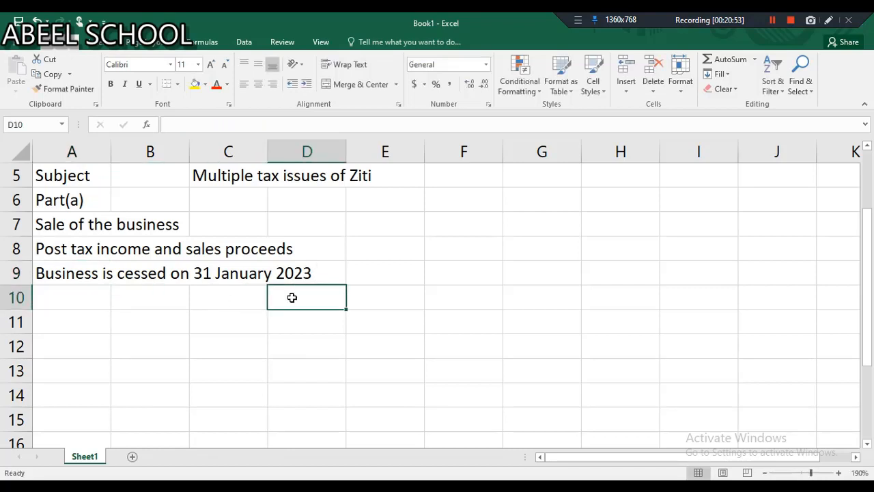
text(year end)
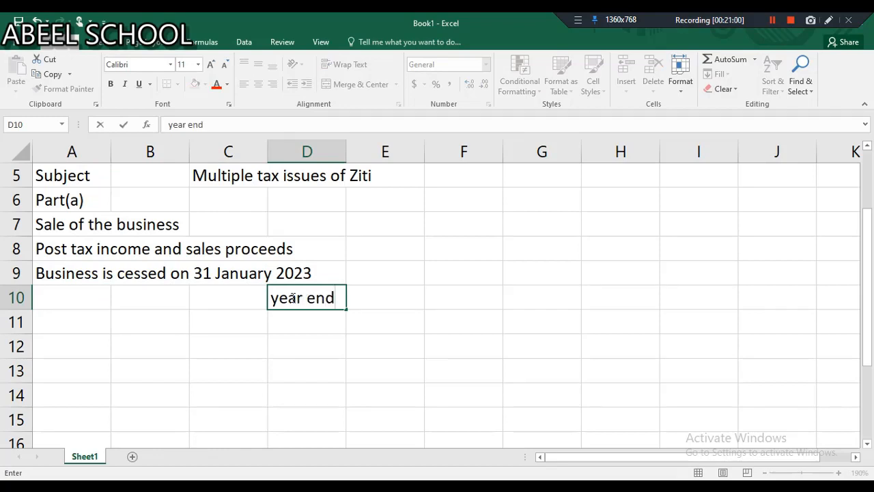
text( 30-4)
text(-)
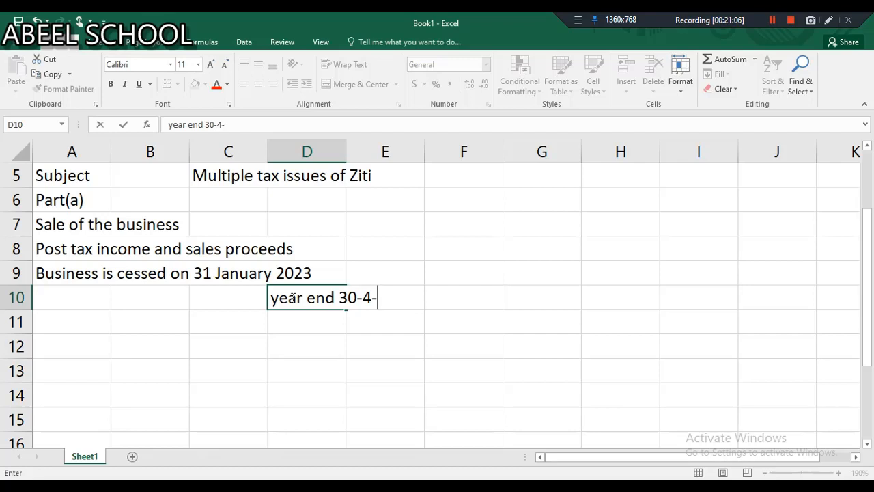
text(2022)
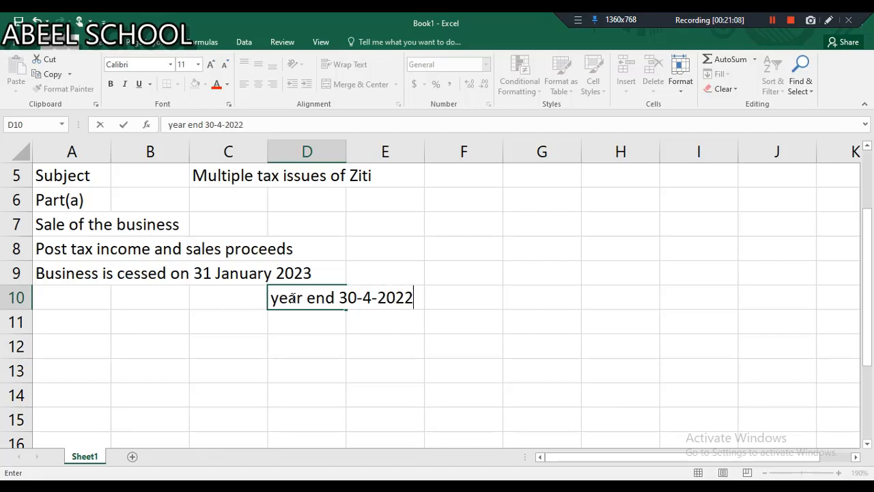
Enter the column heading "period ended 31-1-23" in cell F10.
click(464, 296)
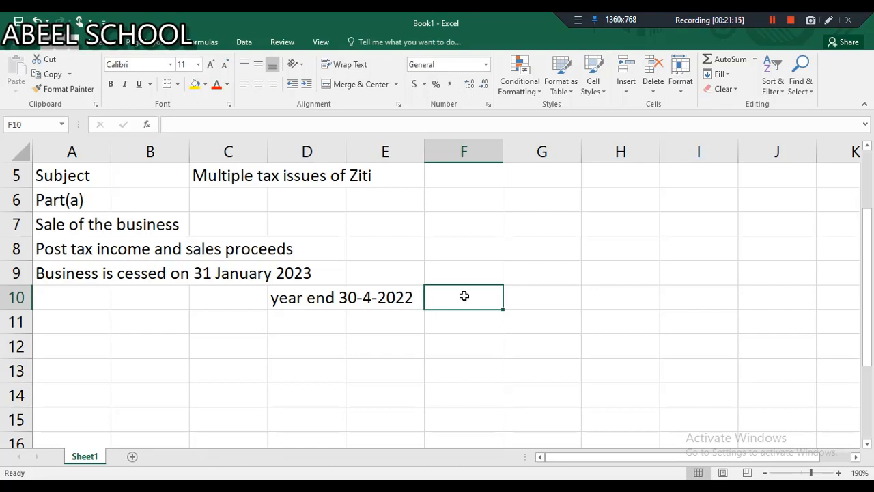
text(p)
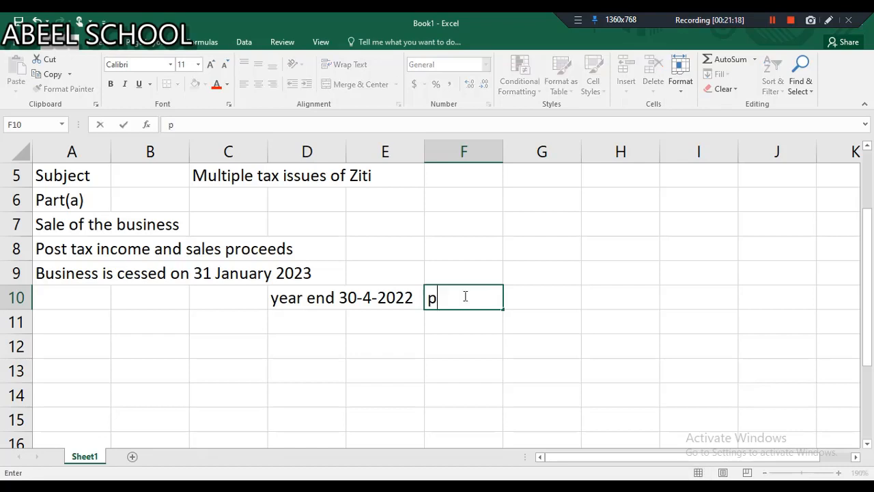
text(eriod en)
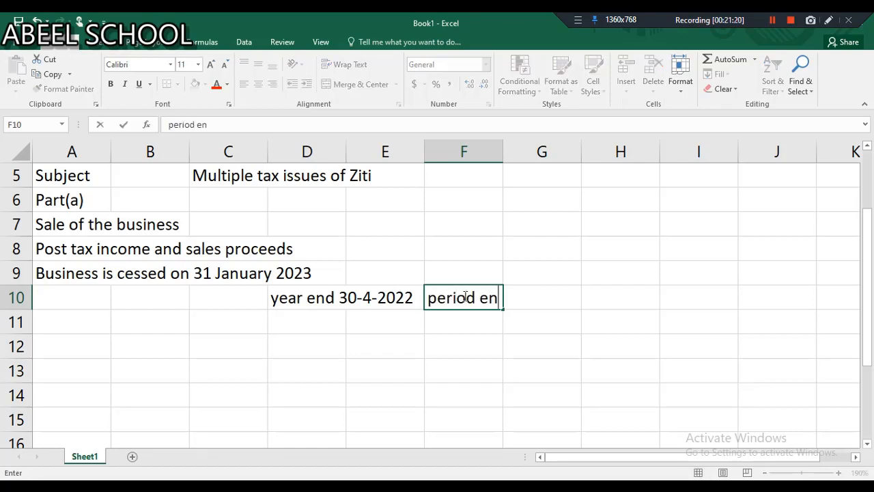
text(ded)
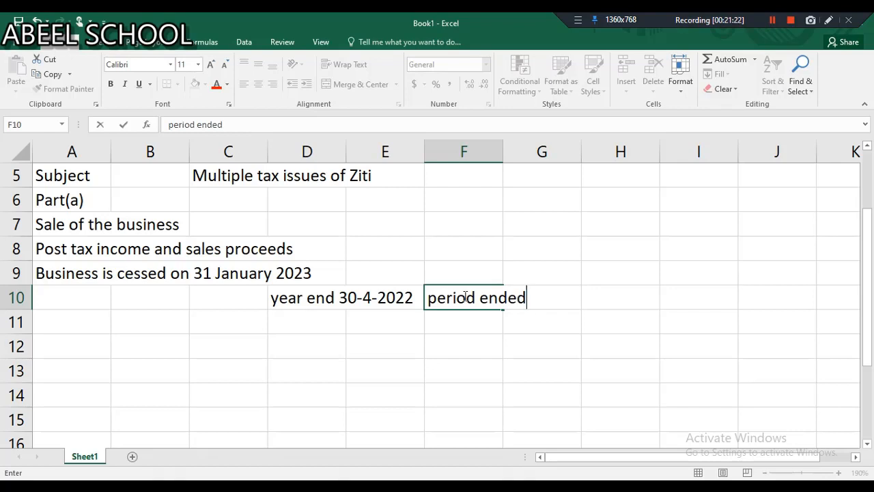
text( 31-1-23)
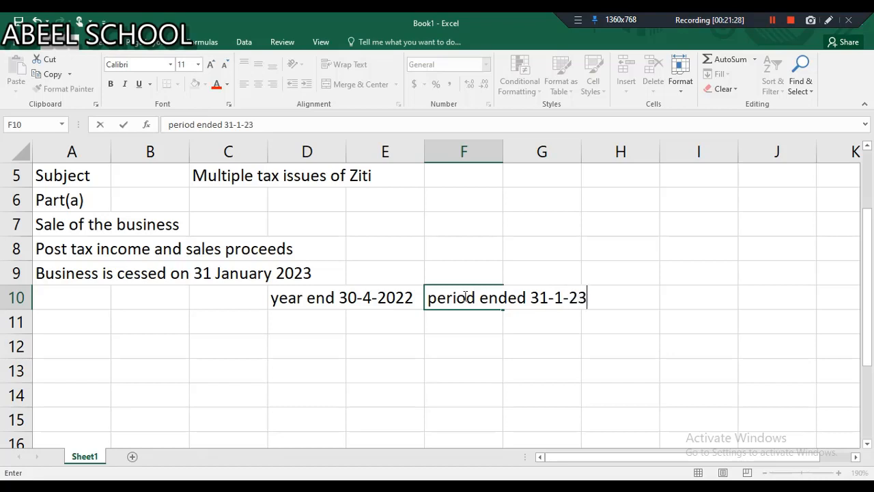
key(Return)
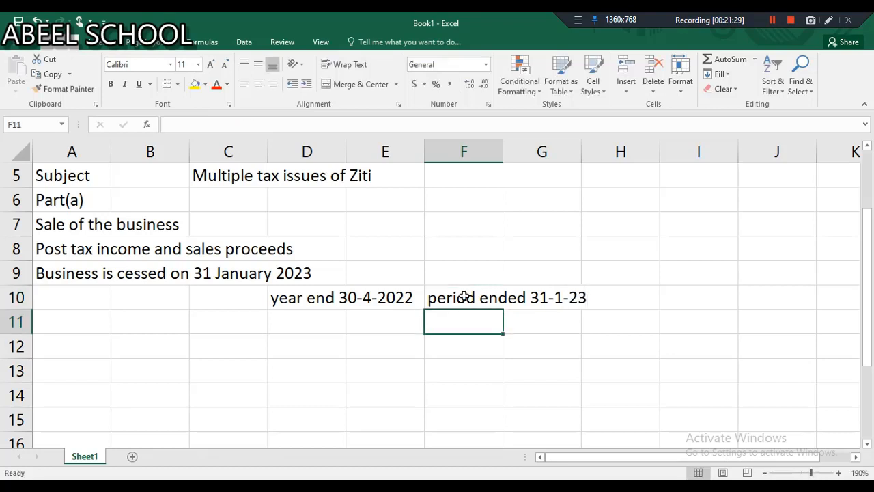
Enter the row label "trading profit" in cell A11.
click(101, 324)
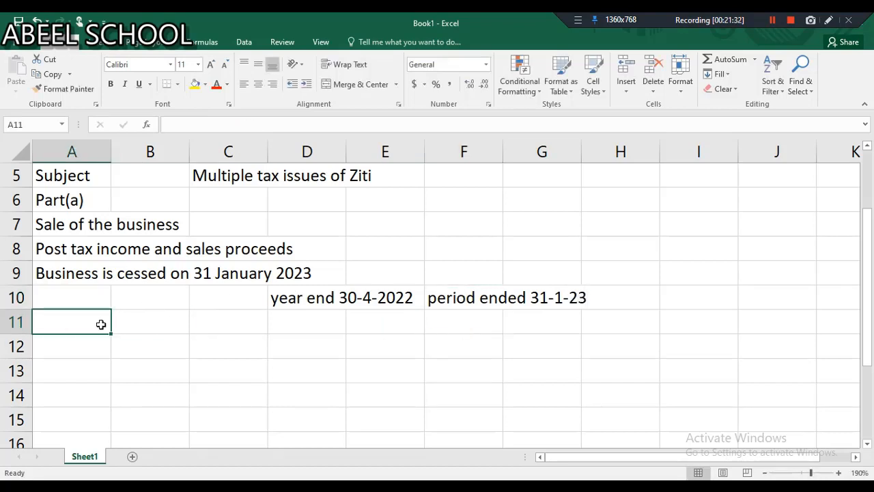
text(t)
key(BackSpace)
text(tr)
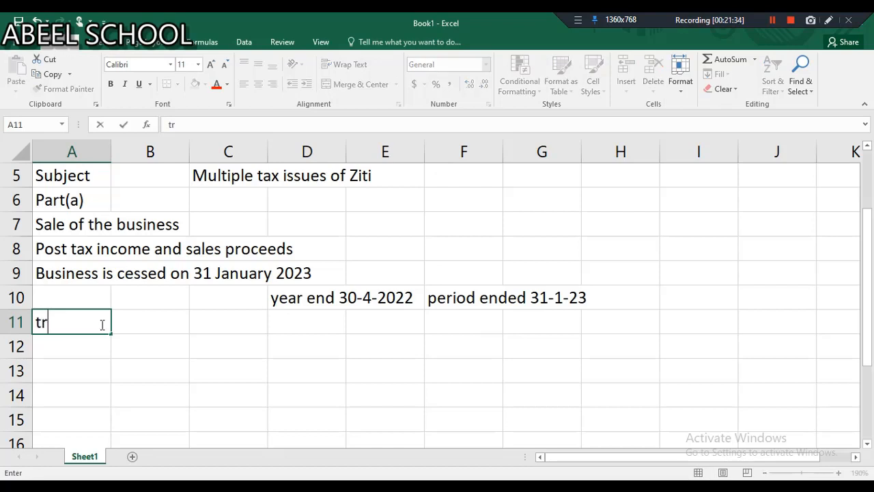
text(ading prf)
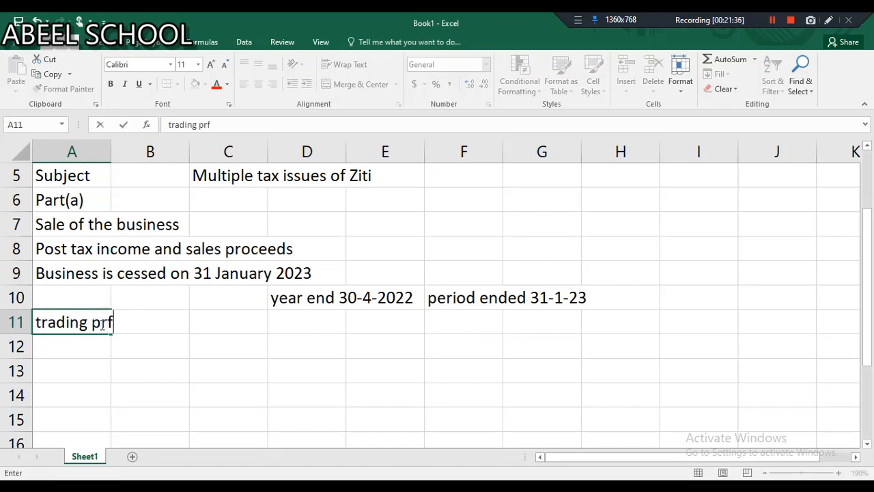
text(o)
key(BackSpace)
key(BackSpace)
text(ofit)
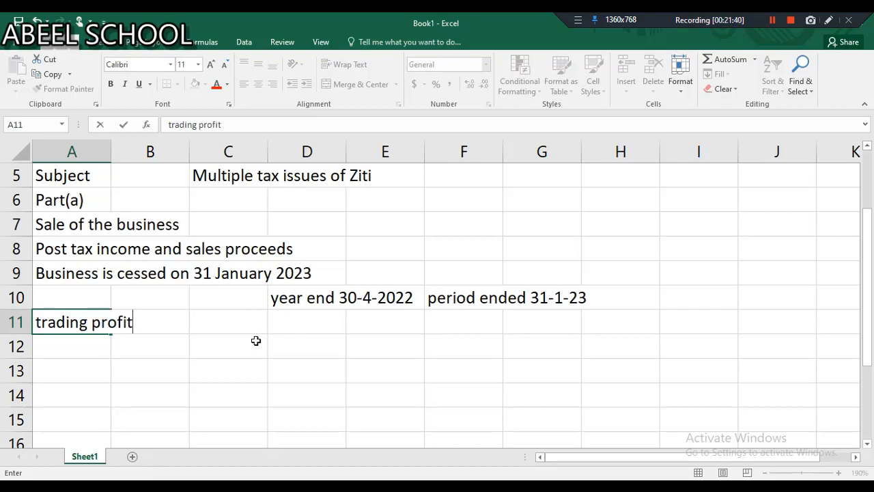
Calculate the trading profit for both periods with =5000*12 in cell D11 and =5000*9 in cell F11.
click(307, 322)
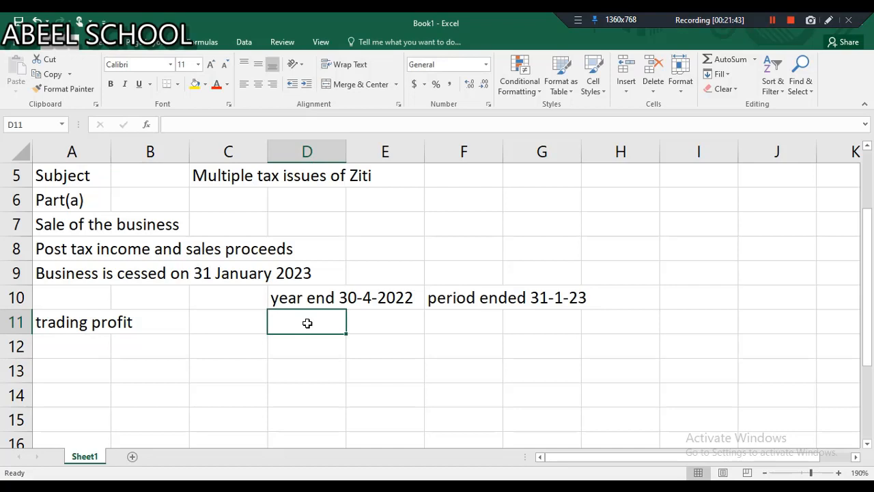
text(=)
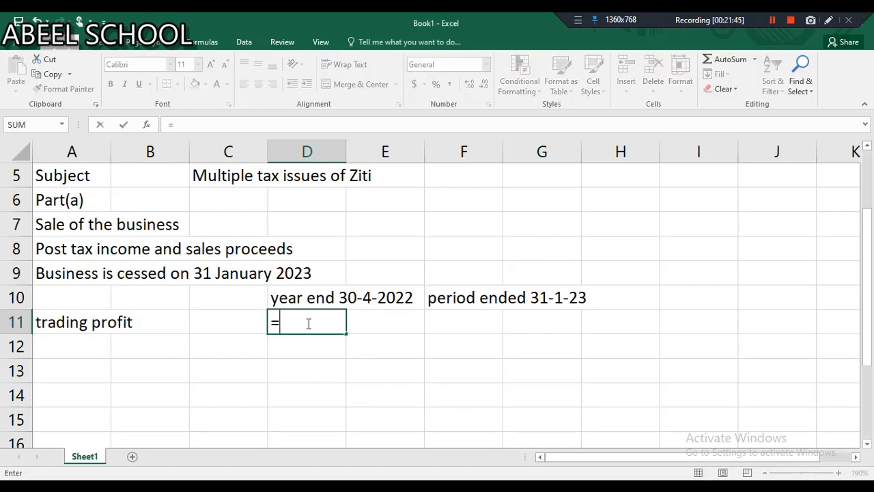
text(5000*12)
key(Return)
click(489, 322)
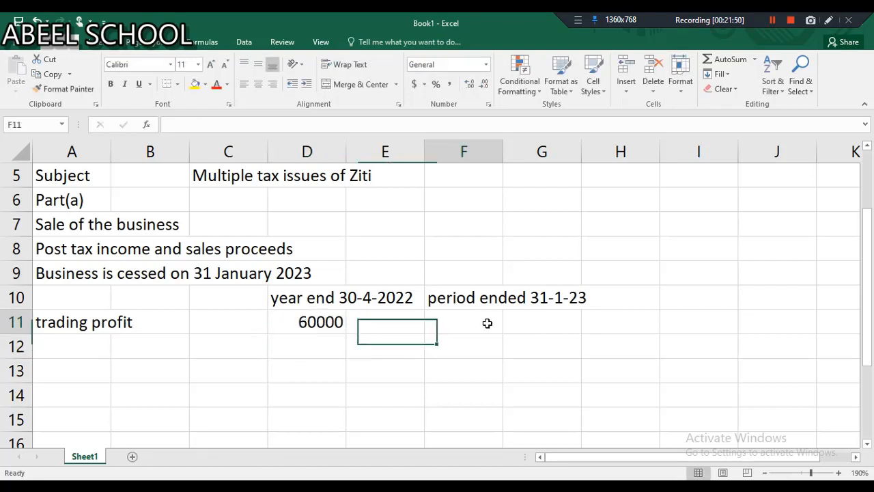
text(=5)
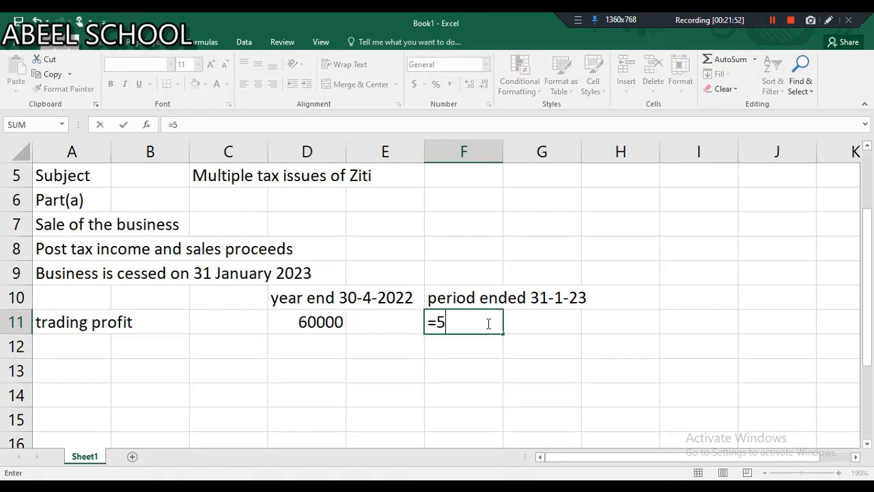
text(000*9)
key(Return)
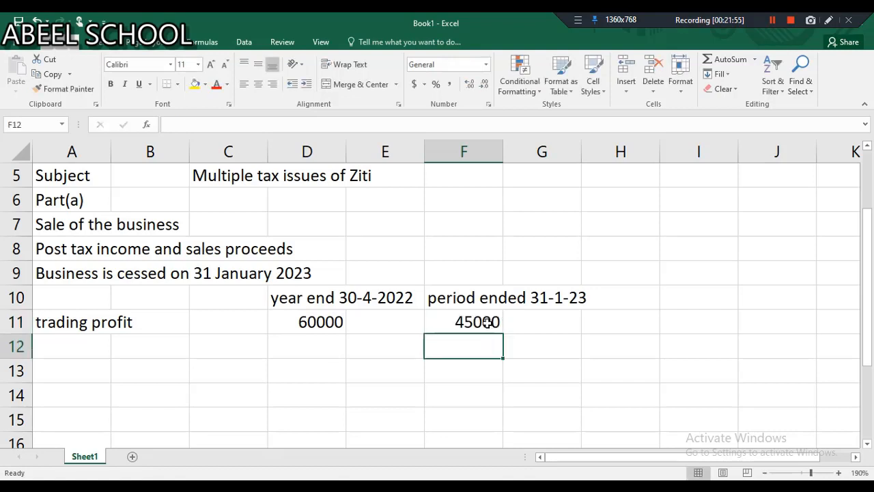
Enter the row label "less capital allowances" in cell A12.
click(62, 349)
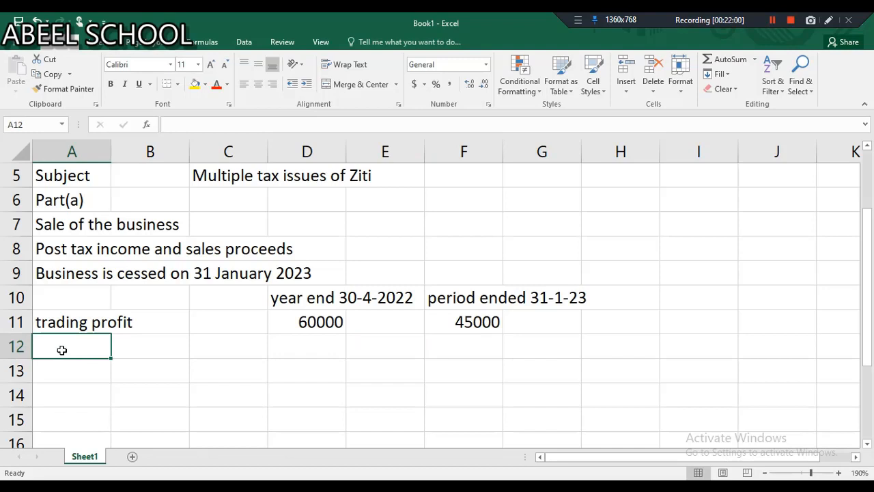
text(less)
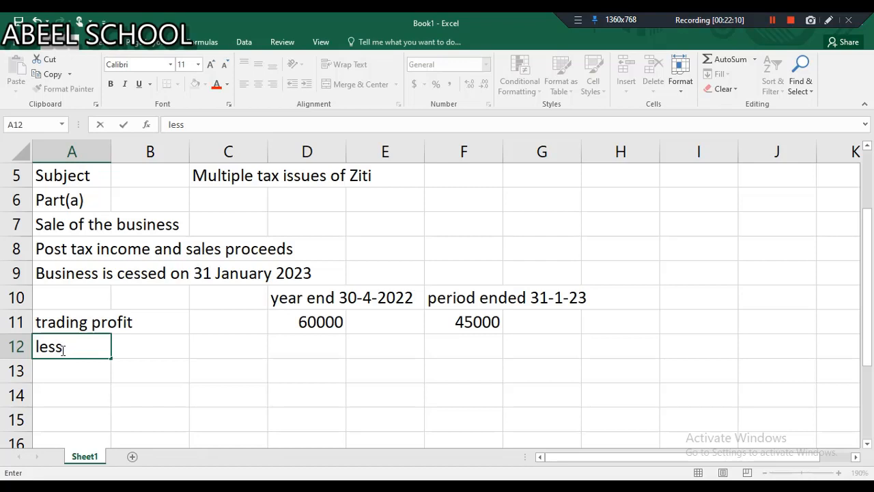
text(capital)
text( a)
key(BackSpace)
text(al)
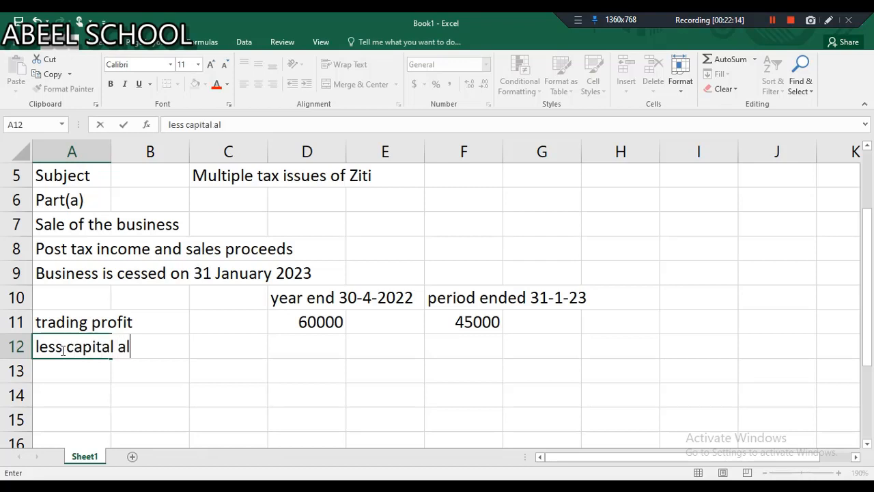
text(lowances)
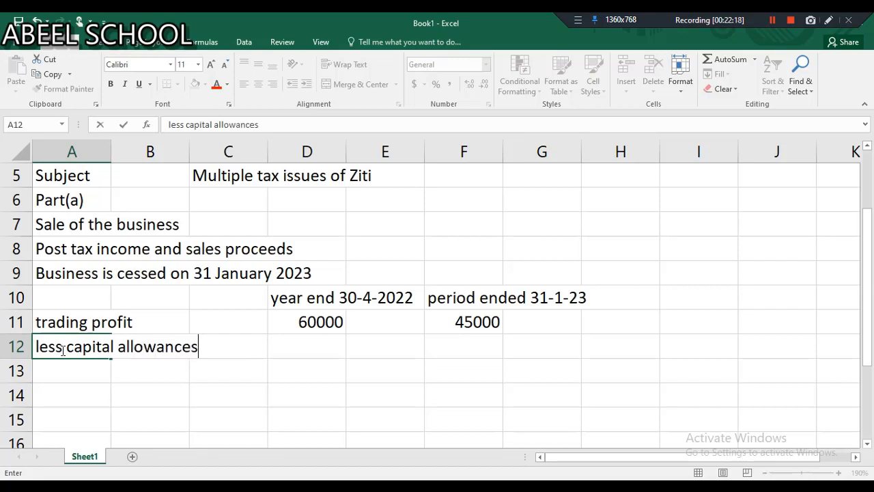
click(292, 355)
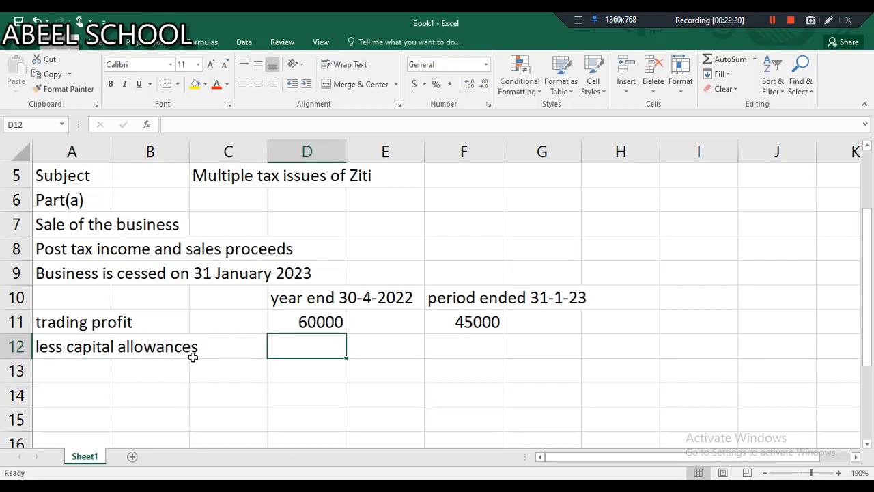
Append "(AIA)" to the capital allowances label in cell A12.
click(71, 354)
click(270, 126)
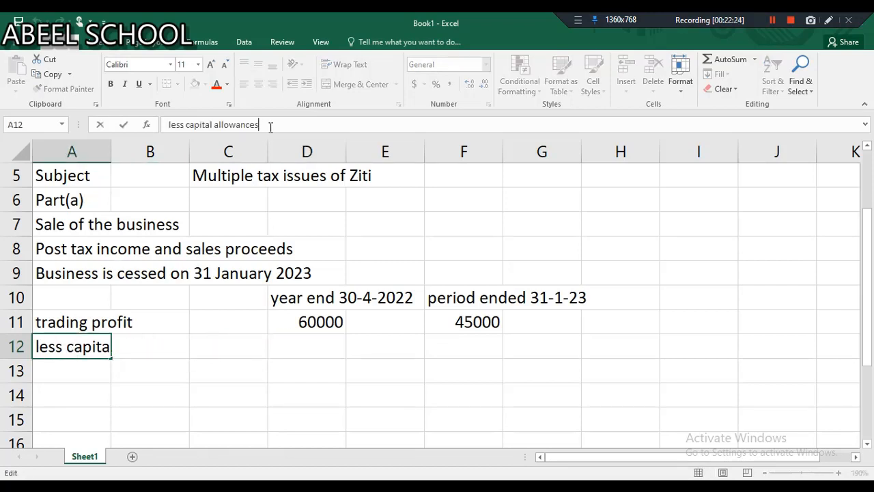
text(()
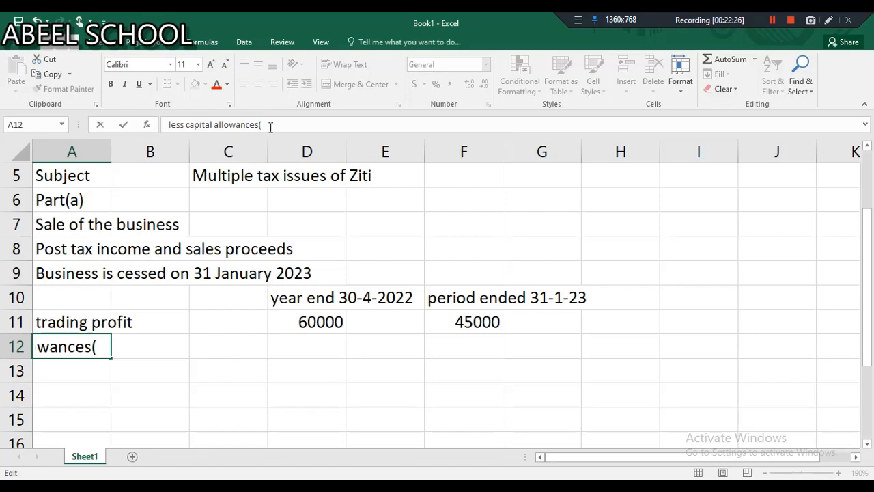
text(SAI)
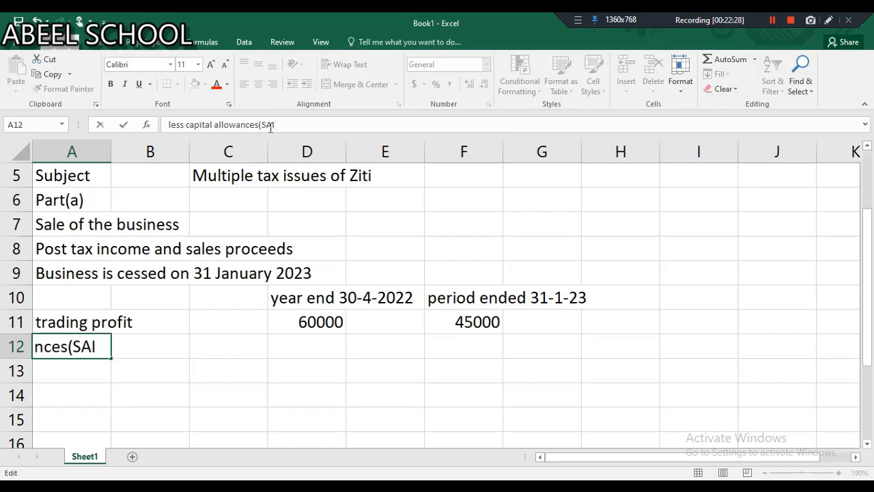
key(BackSpace)
key(BackSpace)
key(BackSpace)
key(BackSpace)
text((AIA))
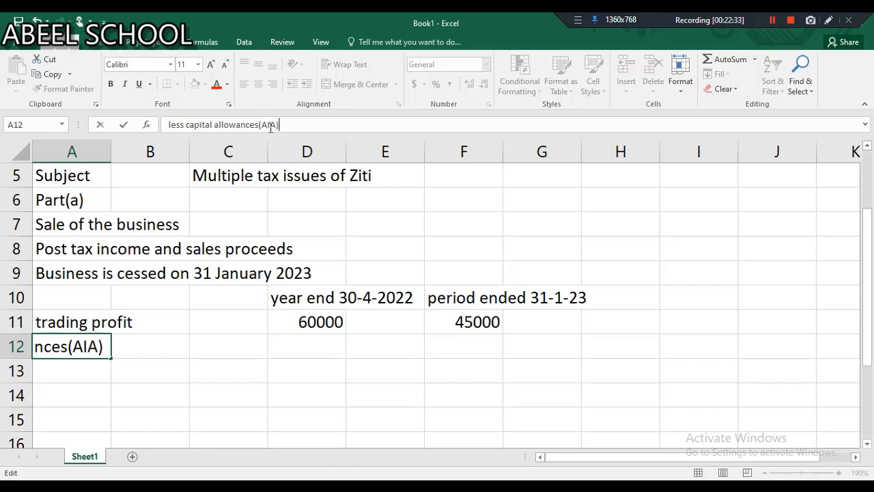
Enter the year-end 30-4-2022 capital allowance as =-6000 in cell D12.
click(308, 347)
text(=-)
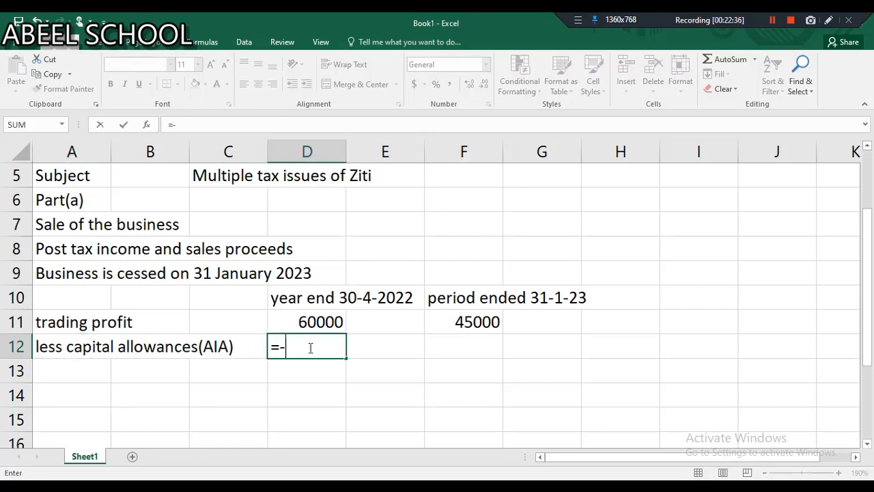
text(6000)
key(Return)
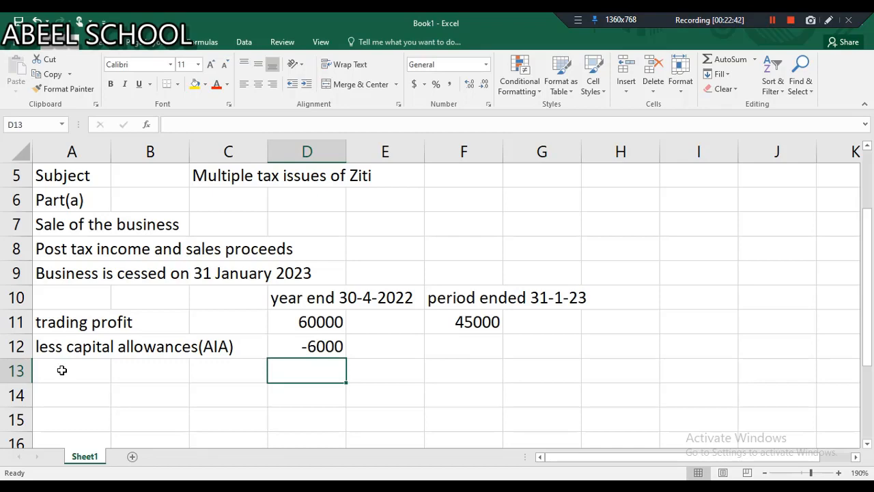
Switch to the OneNote question page and circle 31 January 2023, 30 April 2023 and the equipment's 10,000 expected market value in the Appendix.
key(alt+Tab)
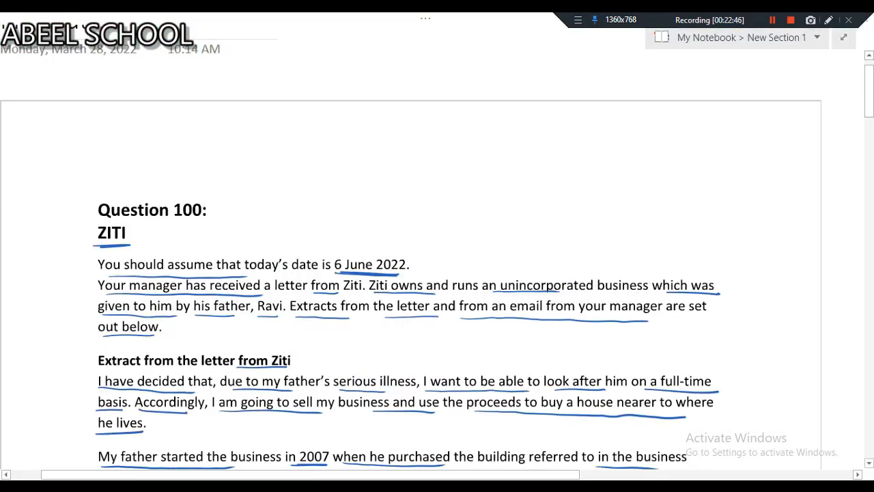
scroll(437, 273, down, 10)
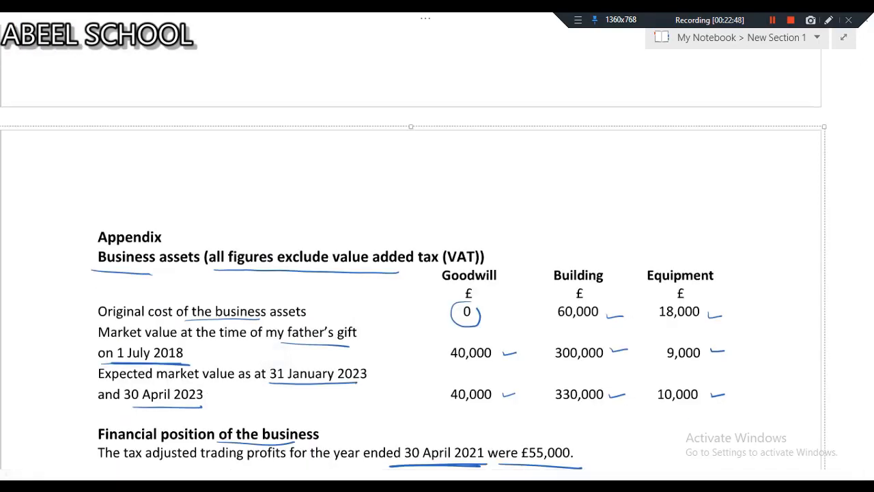
scroll(437, 273, down, 5)
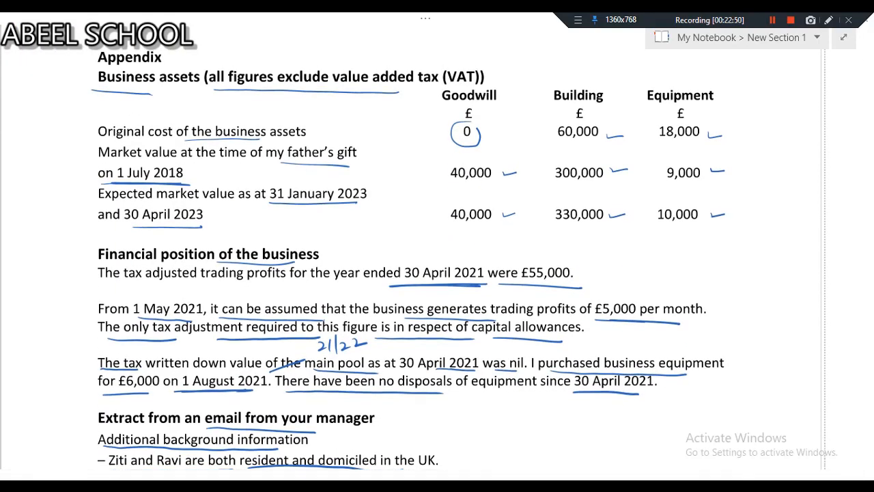
mouse_move(375, 176)
mouse_down()
mouse_move(268, 191)
mouse_move(370, 215)
mouse_move(387, 198)
mouse_up()
mouse_move(209, 198)
mouse_down()
mouse_move(134, 198)
mouse_move(157, 232)
mouse_up()
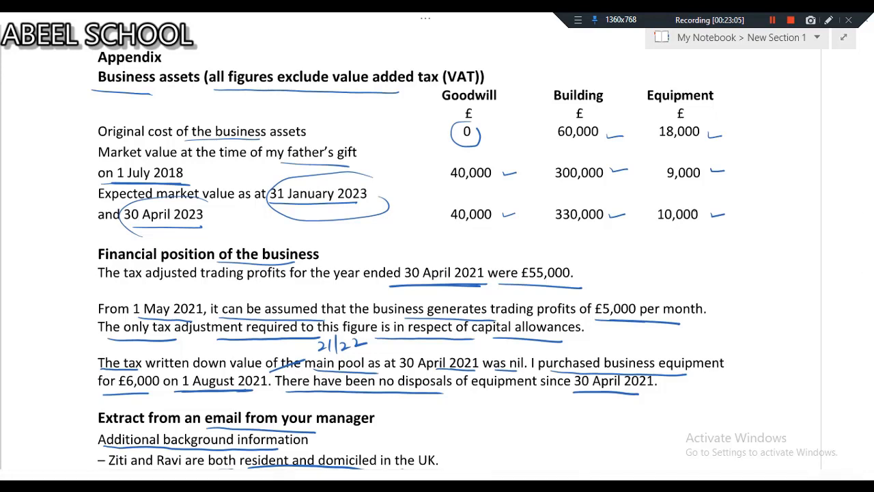
mouse_move(717, 209)
mouse_down()
mouse_move(667, 202)
mouse_move(650, 225)
mouse_move(722, 212)
mouse_up()
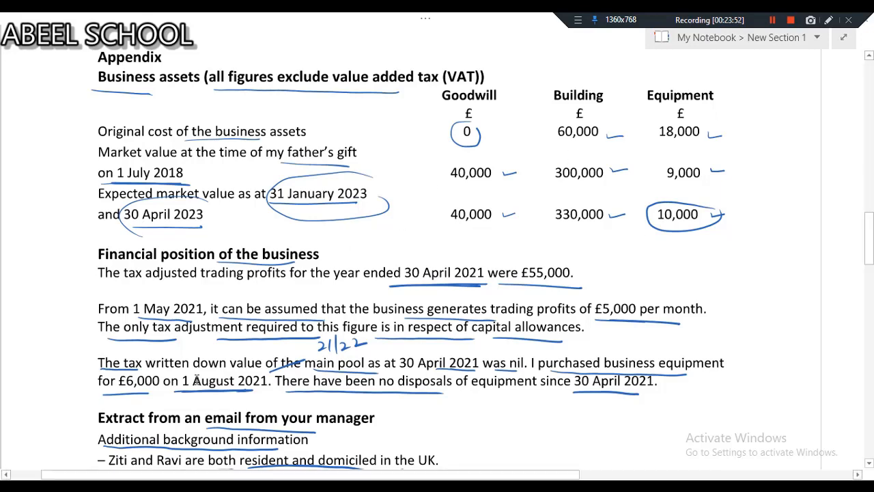
Switch back to the Excel workbook and enter 0 as the capital allowance for the period ended 31-1-23 in cell F12.
key(alt+Tab)
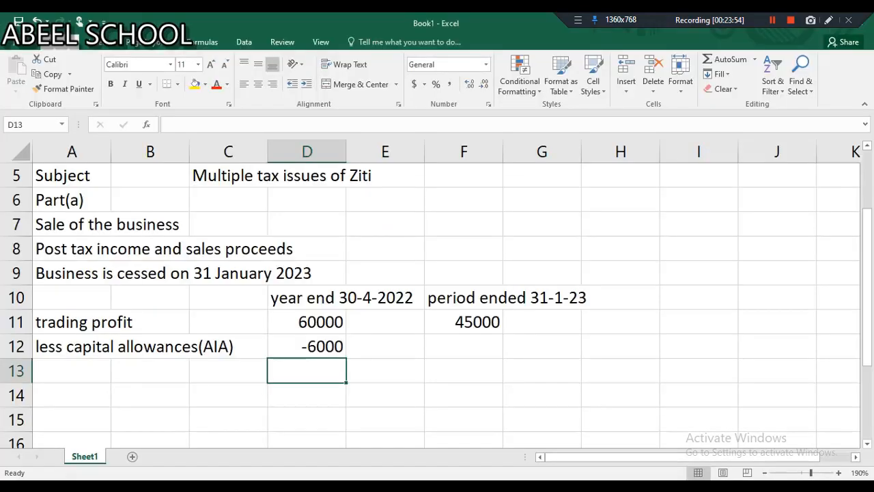
click(457, 348)
text(0)
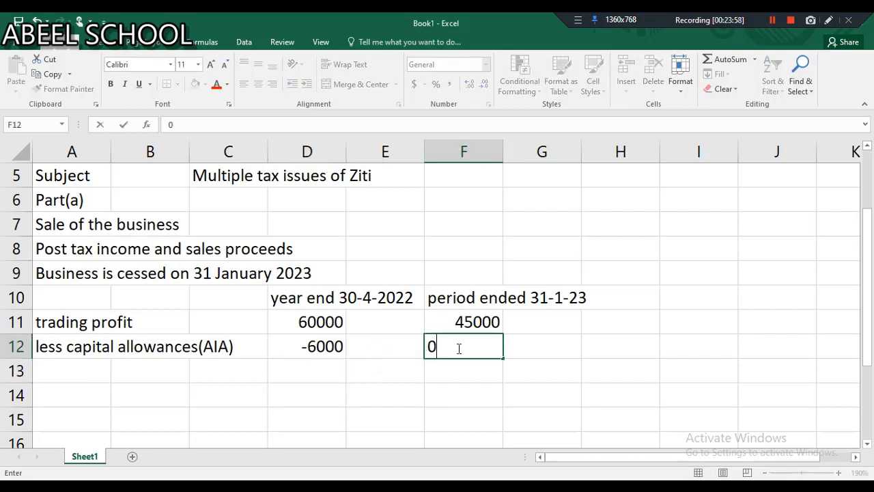
key(Return)
Enter the row label "Add balancing charge" in cell A13.
click(75, 362)
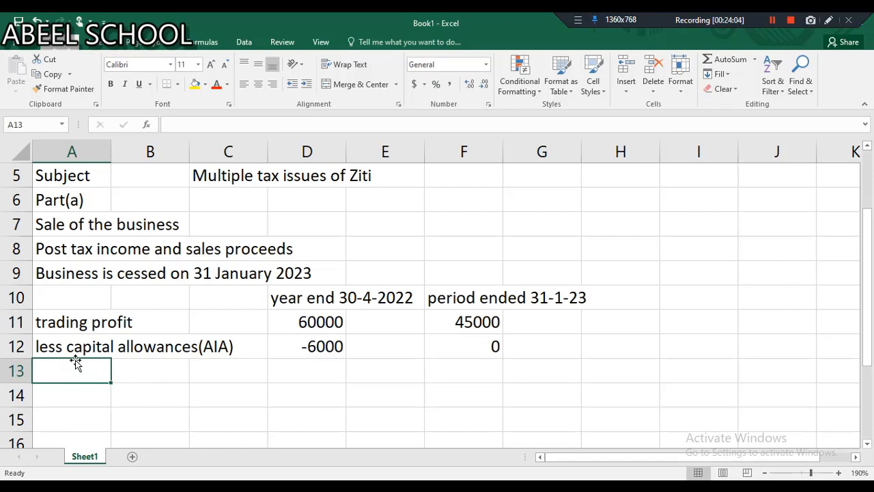
text(Add bal)
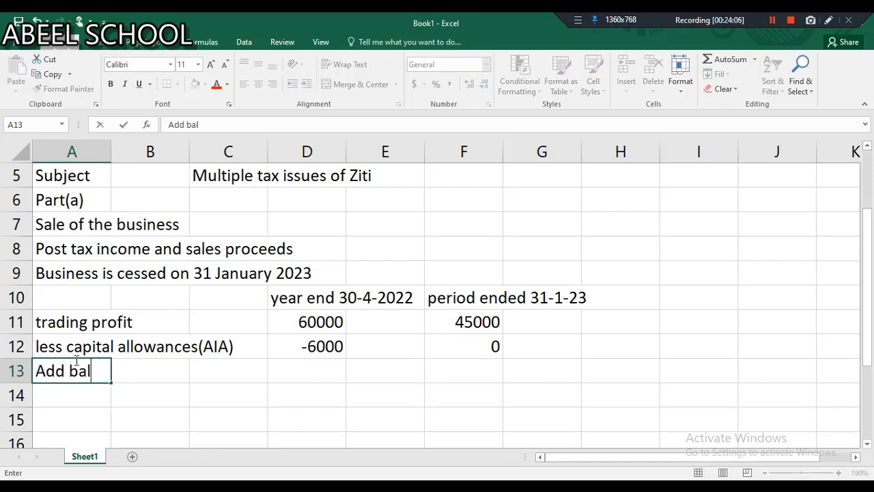
text(anceing)
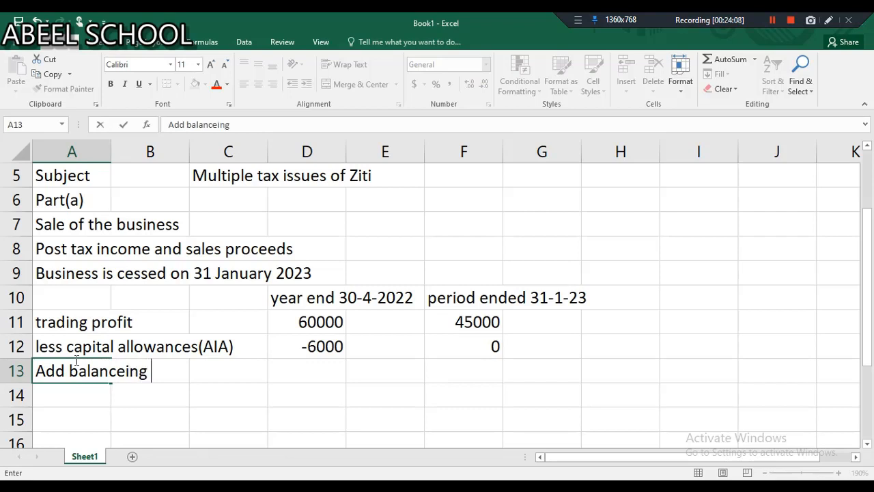
key(BackSpace)
key(BackSpace)
key(BackSpace)
key(BackSpace)
key(BackSpace)
text(ing)
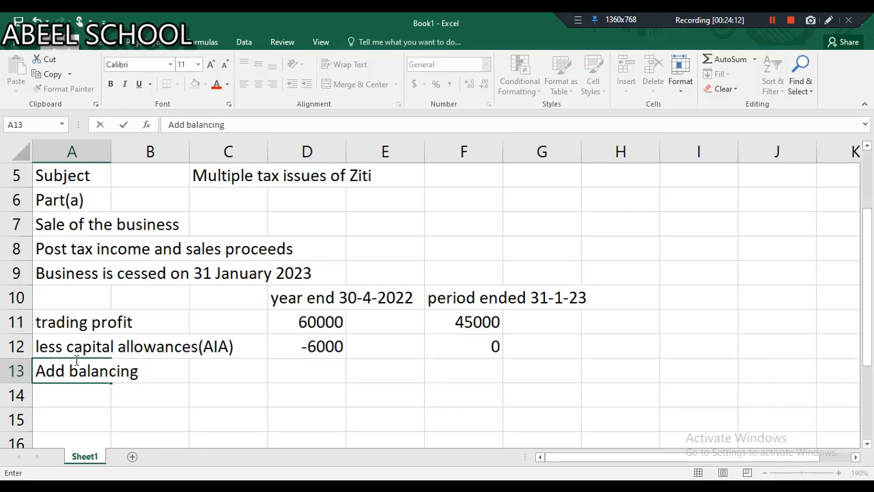
text( charge)
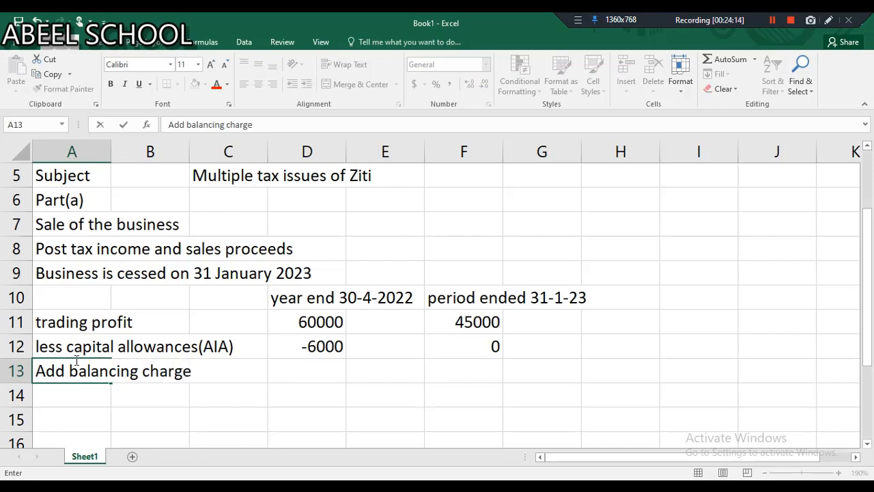
Enter the balancing charge for the period ended 31-1-23 as =10000 in cell F13.
click(443, 367)
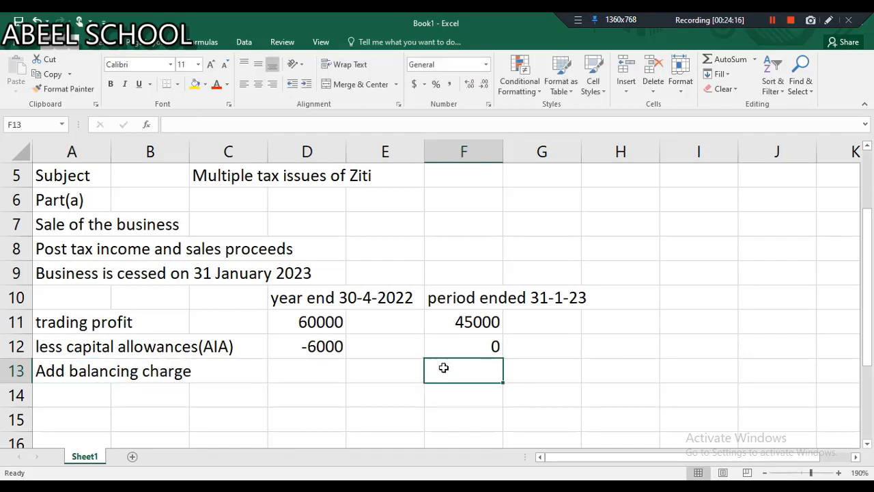
text(=10000)
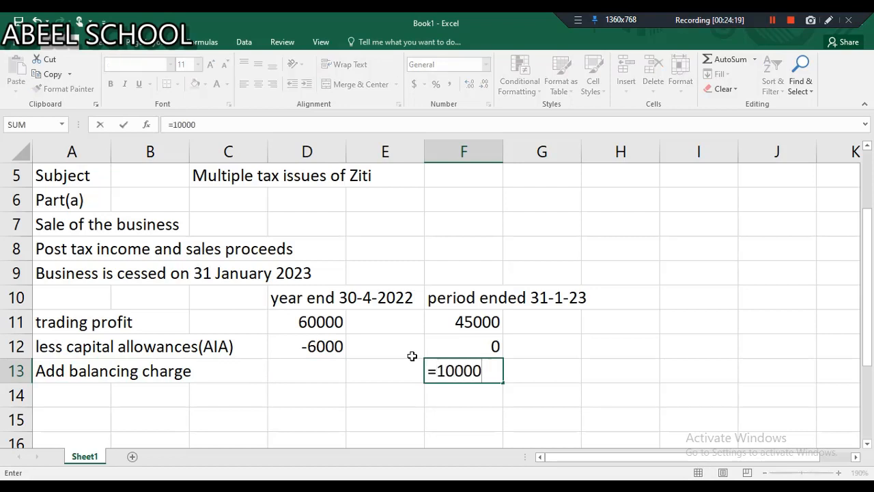
key(Return)
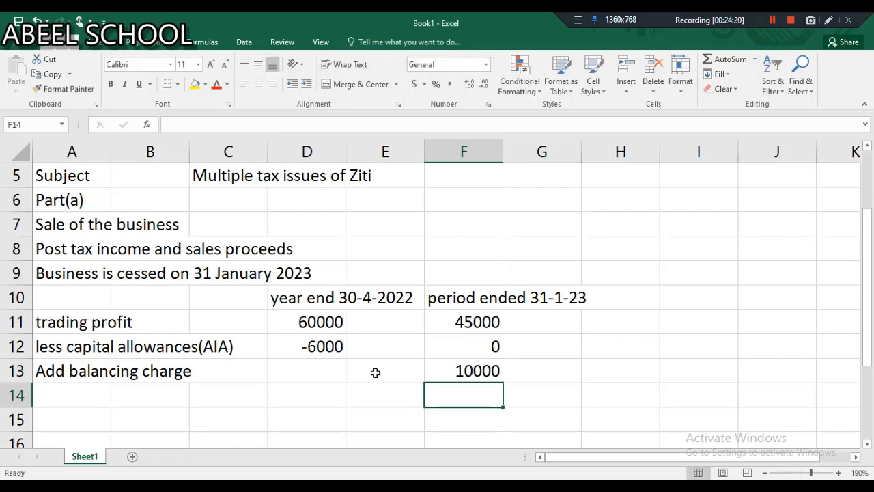
Append "(TWDV0-10000)" to the balancing charge label in cell A13.
click(145, 371)
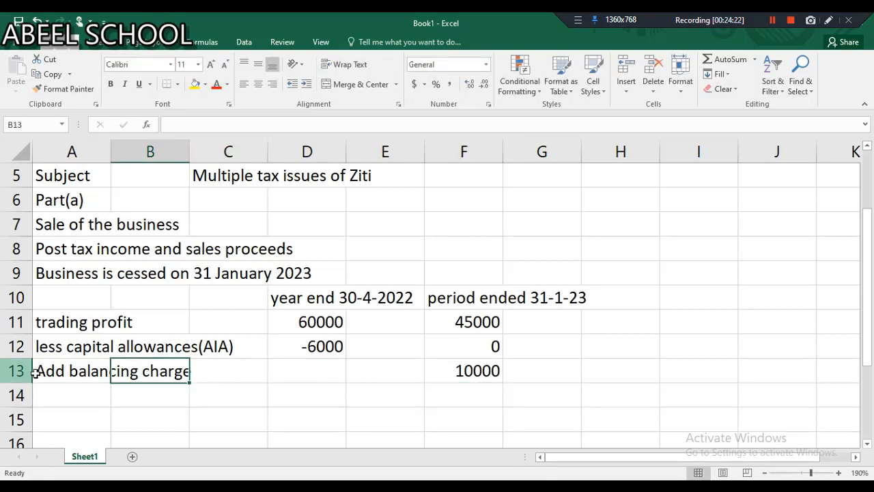
click(64, 370)
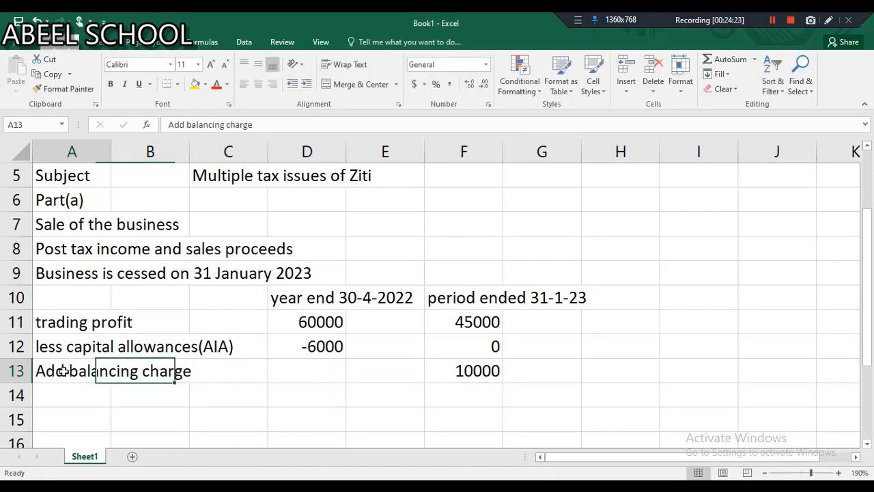
click(257, 125)
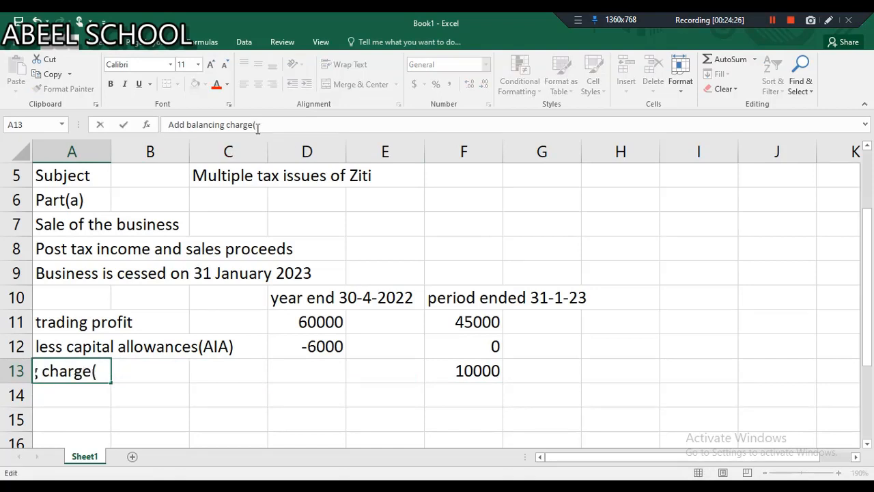
text(TWDV)
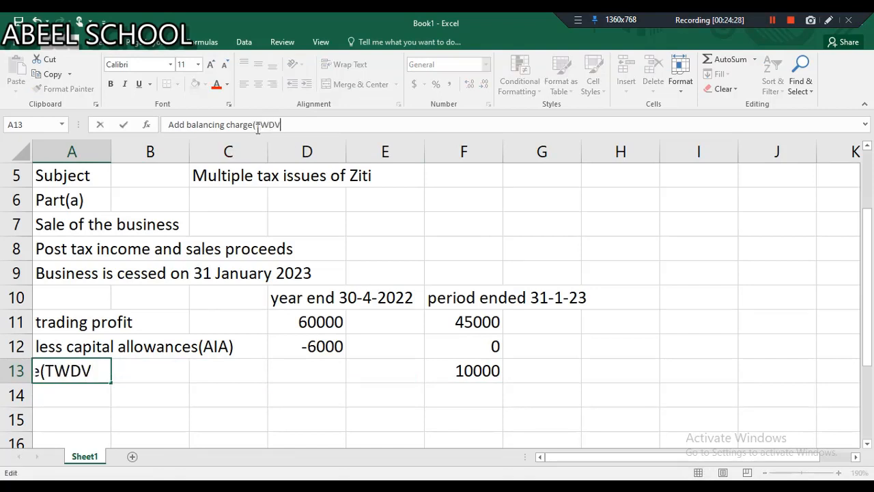
text(0_!)
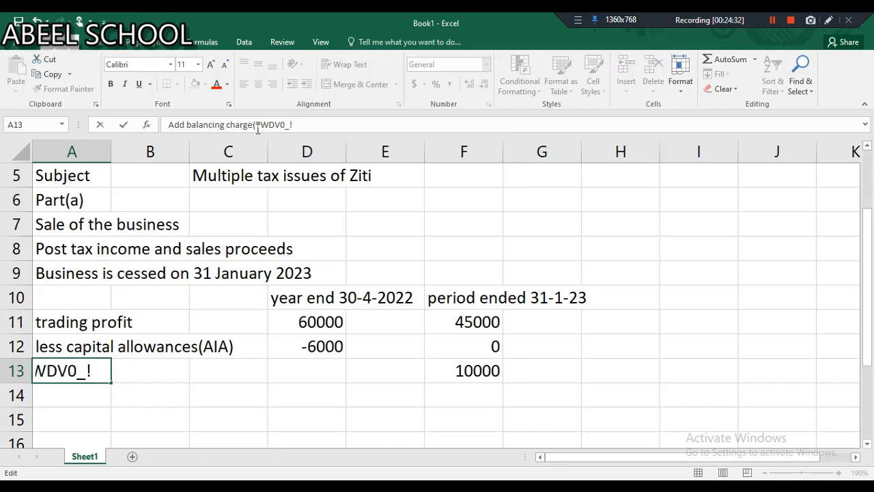
text(00)
key(BackSpace)
key(BackSpace)
key(BackSpace)
text(-10000))
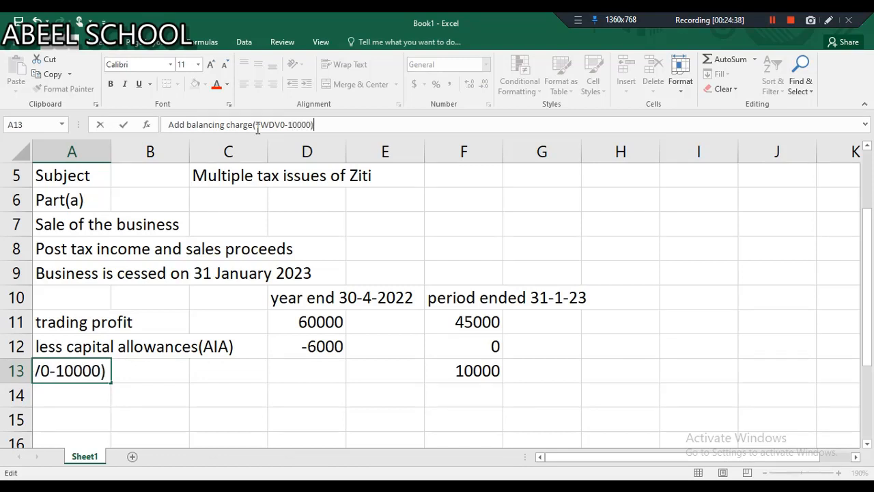
key(Return)
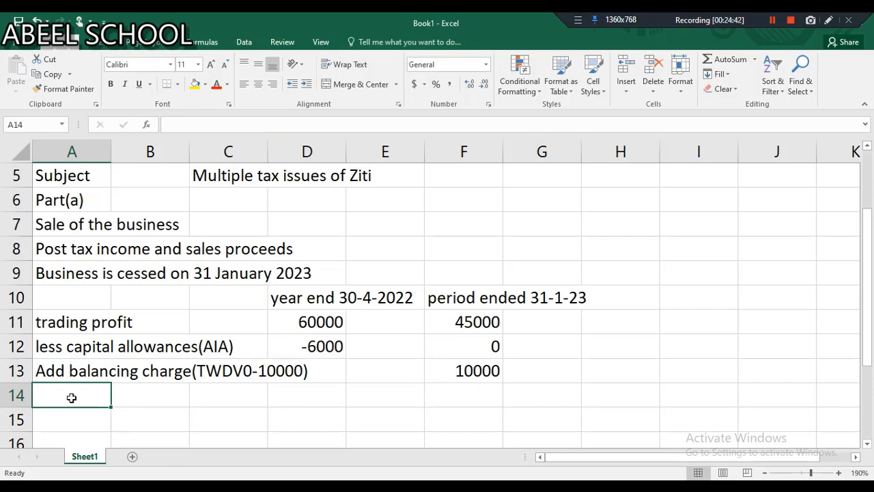
Enter the row label "Tax adjusted trading profits" in cell A14.
scroll(71, 397, down, 2)
text(Tax a)
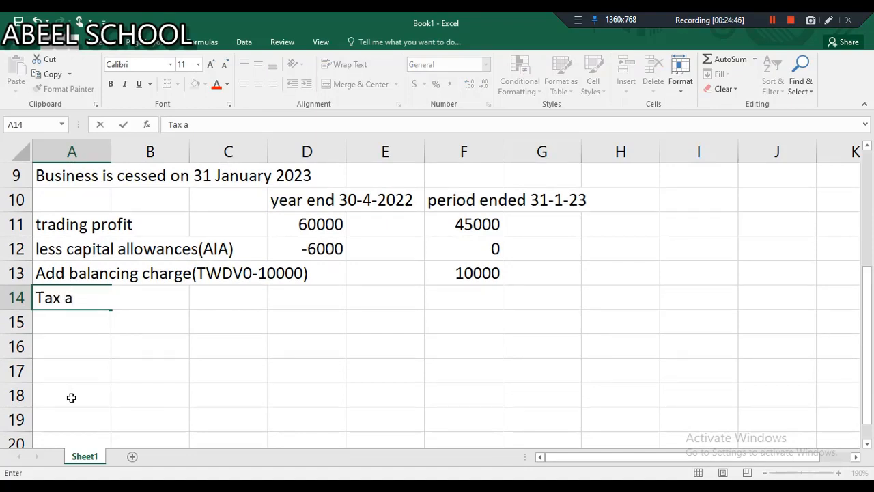
text(djusted tr)
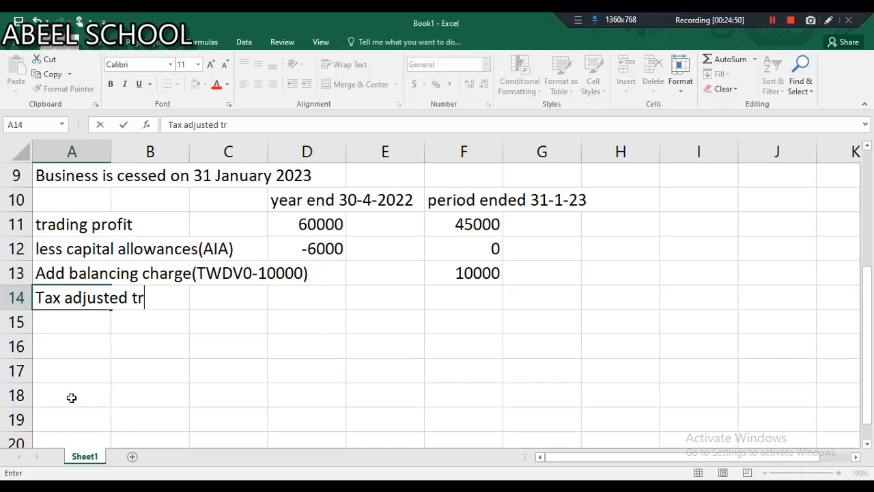
text(ading p)
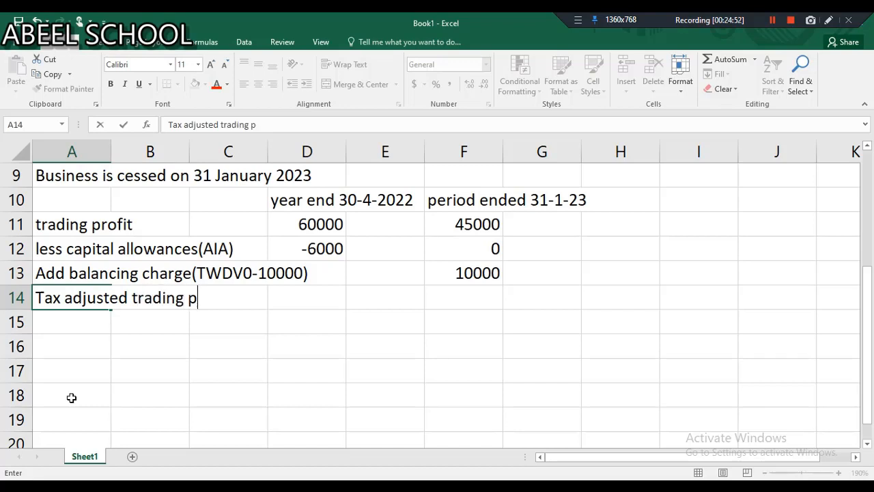
text(rofits)
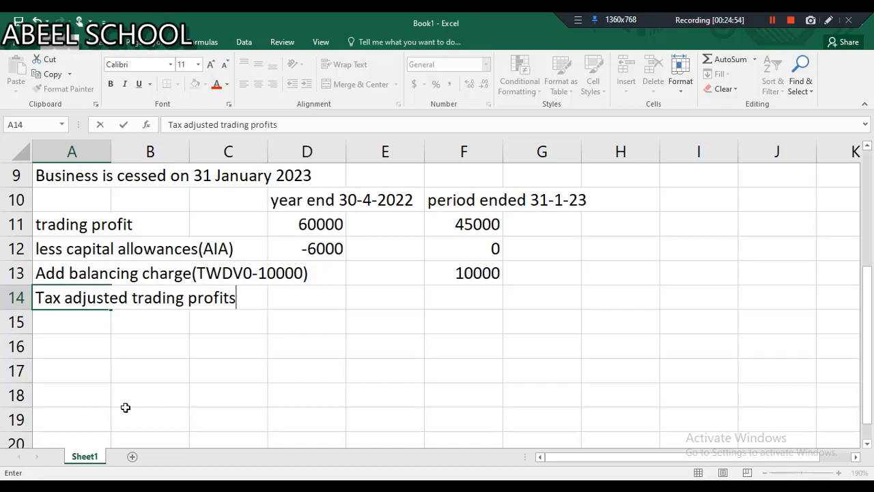
Calculate the tax adjusted trading profits for year end 30-4-2022 with =D12+D11 in cell D14.
click(311, 298)
text(=)
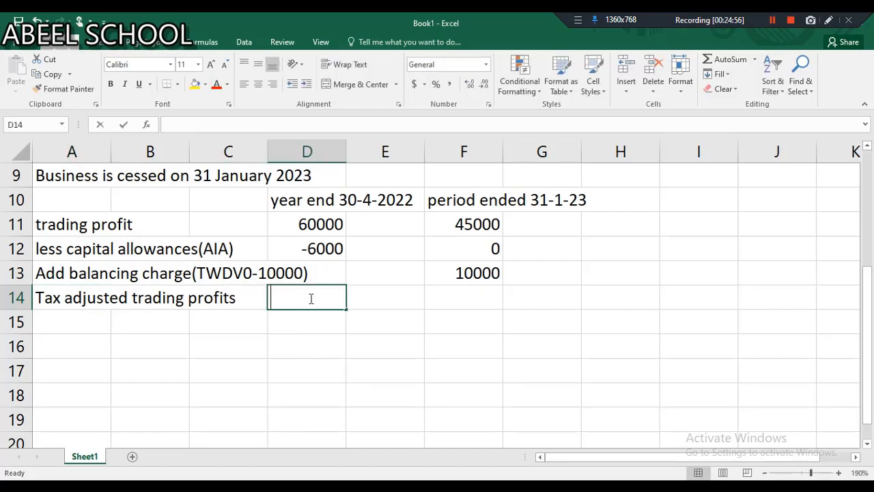
click(299, 248)
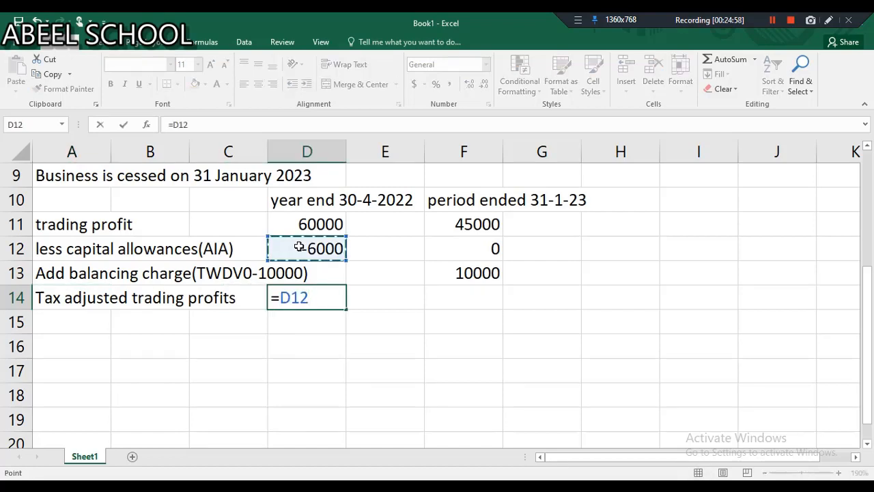
text(+)
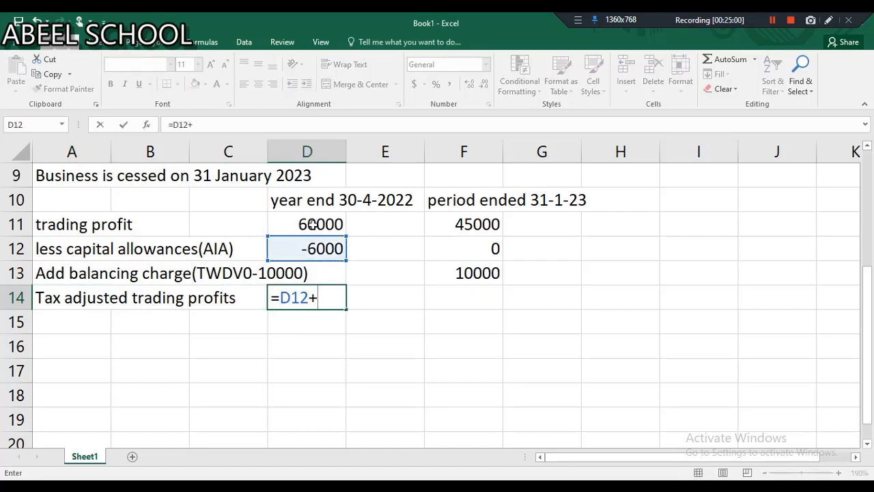
click(312, 224)
key(Return)
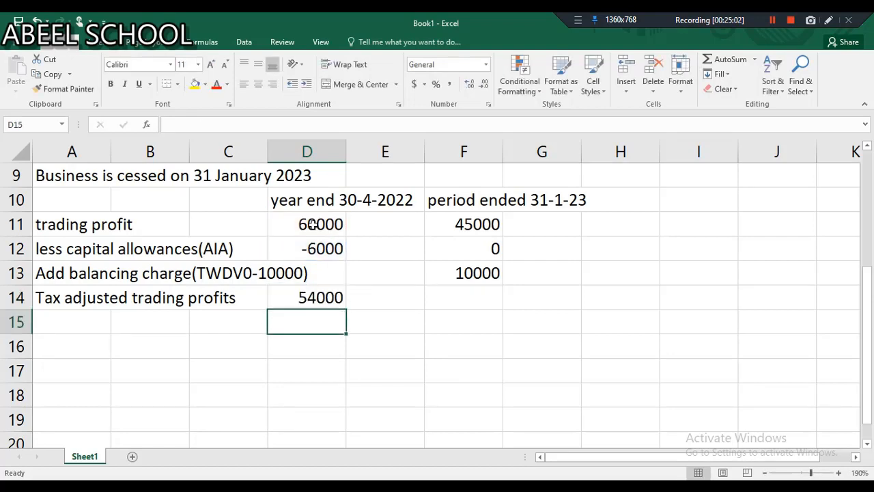
Calculate the tax adjusted trading profits for the period ended 31-1-23 with =F13+F11 in cell F14.
click(482, 295)
text(=)
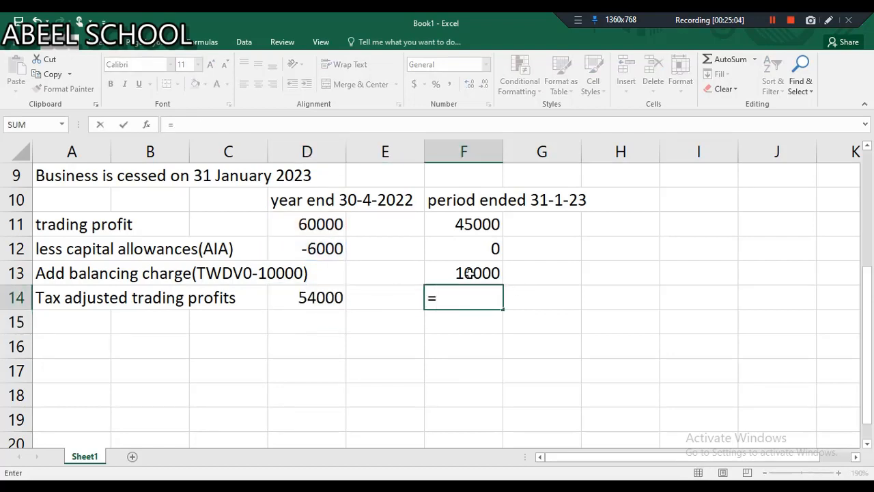
click(468, 272)
text(+)
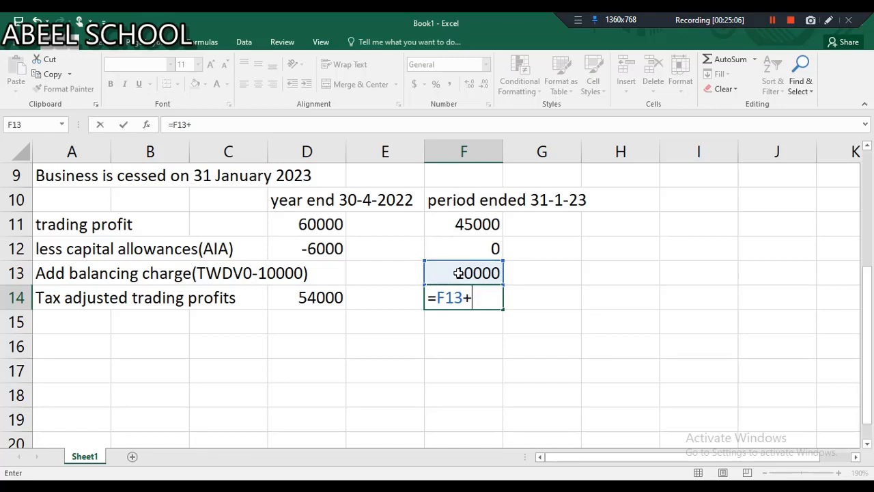
click(459, 225)
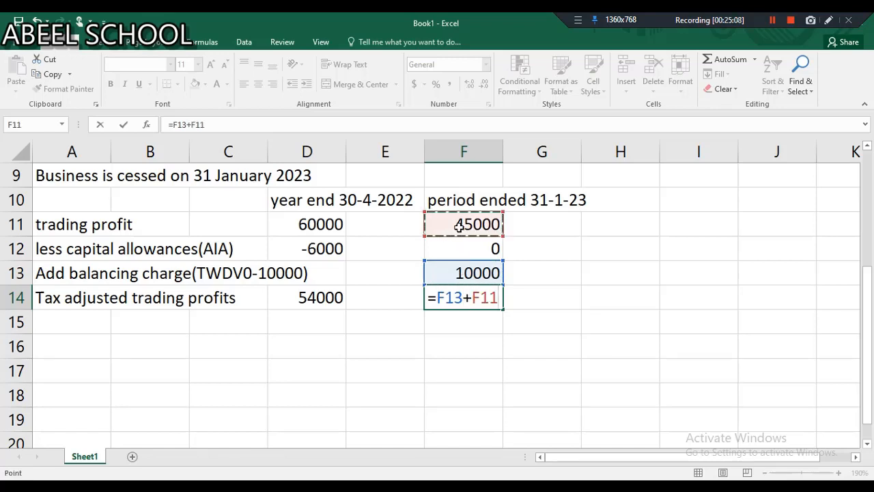
key(Return)
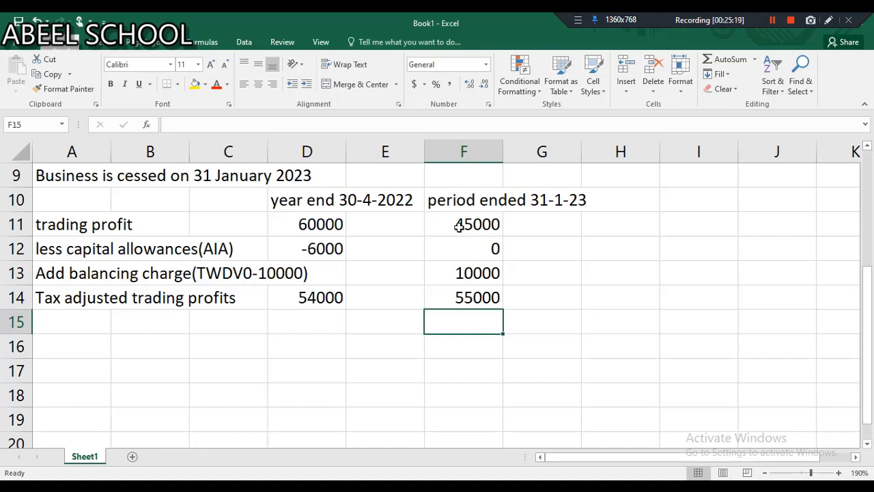
Enter the note "both accounting ends fall in the same tax year 22/23" in cell A15.
click(82, 319)
text(bo)
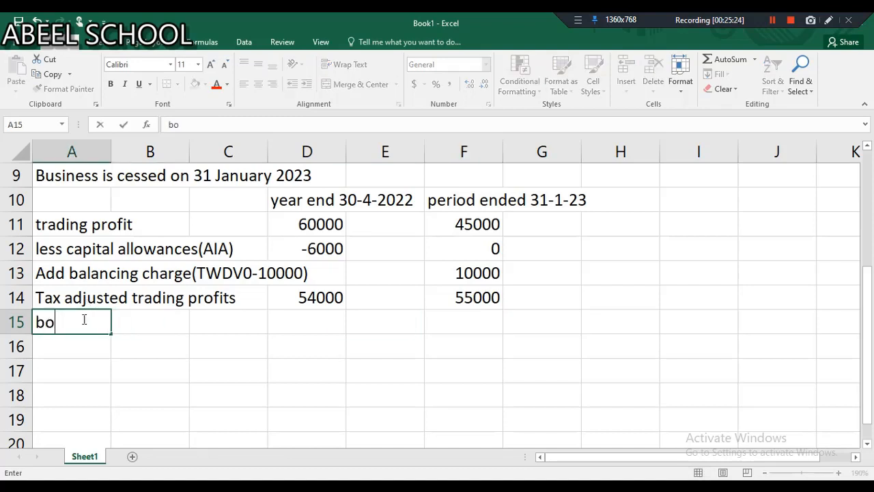
text(th accouni)
key(BackSpace)
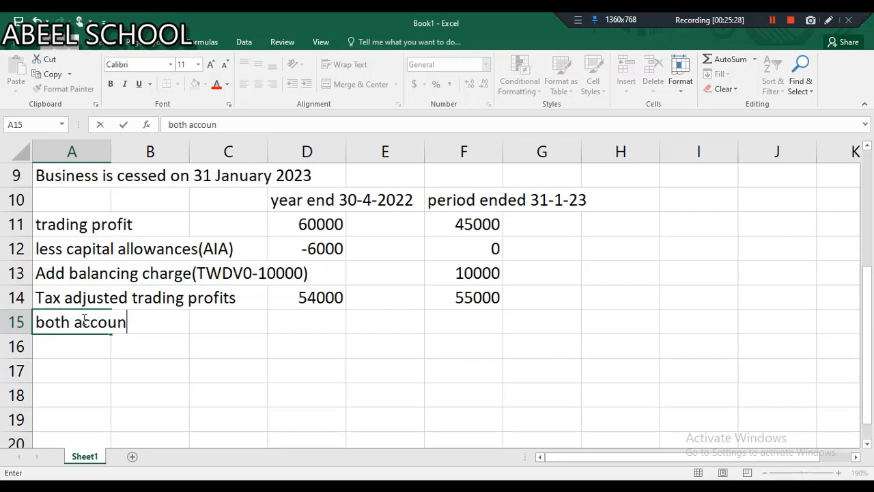
text(ting ends )
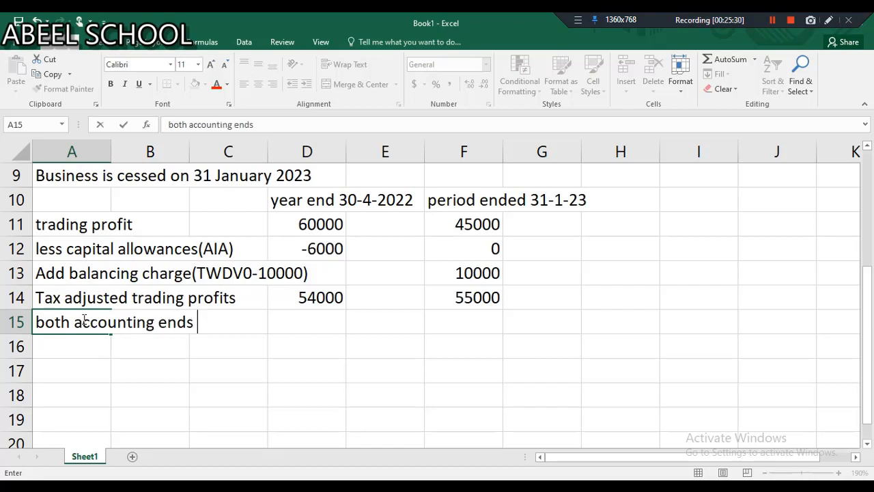
text(fall in the)
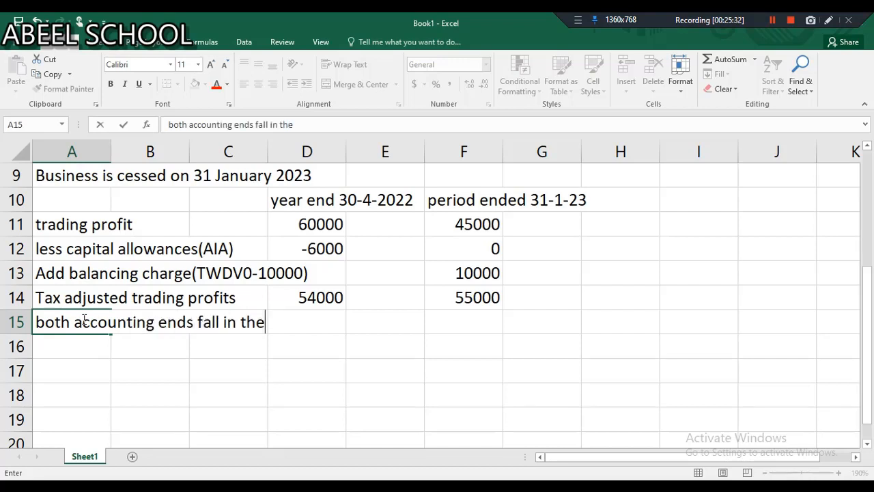
text( same tax year)
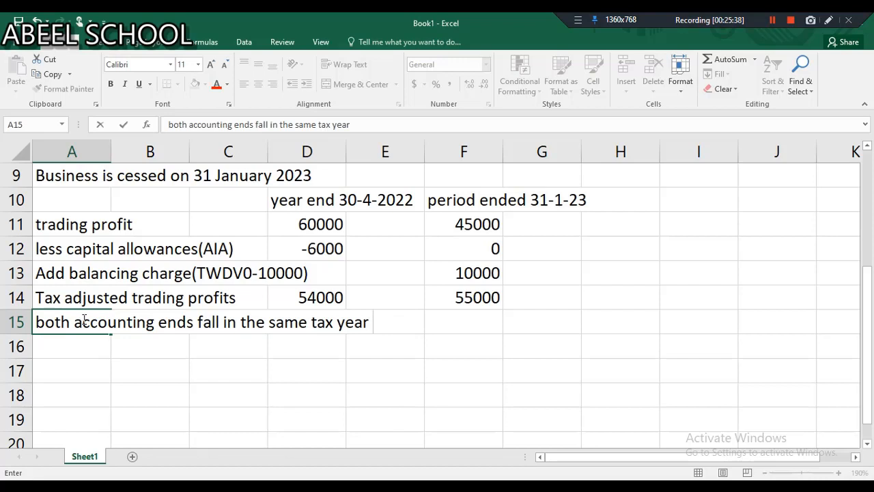
text( 22/23)
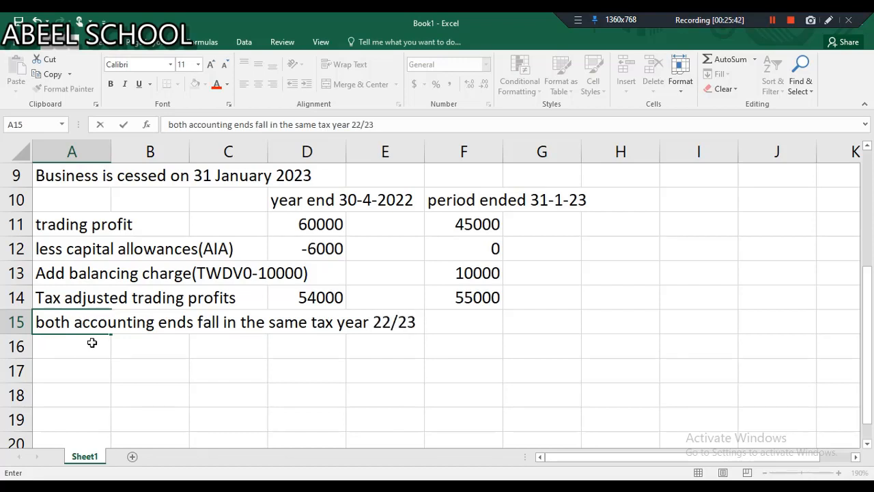
key(Return)
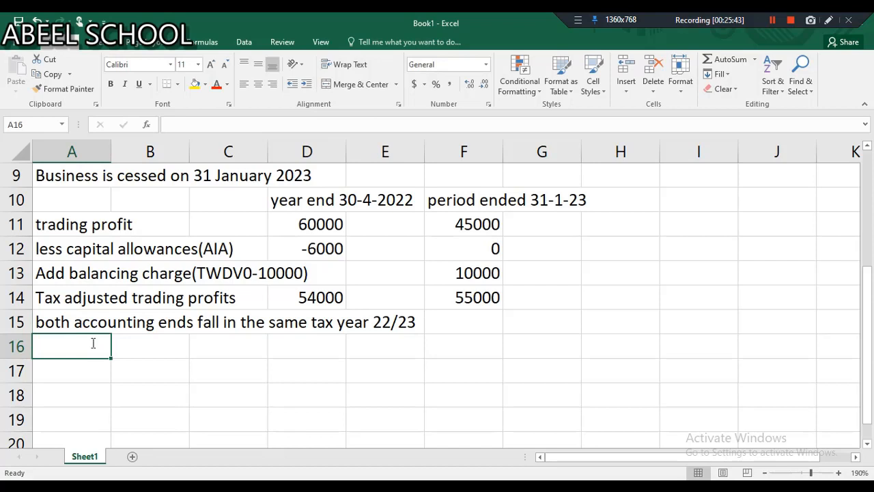
Add a "Tax adjusted trading profits" row in A16 and total both periods with =D14+F14 in cell F16.
text(Tax)
key(Return)
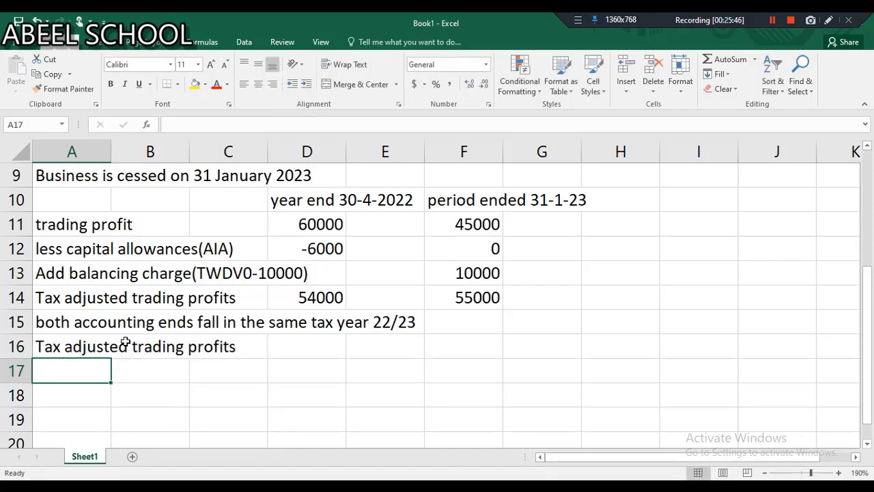
click(460, 351)
text(=)
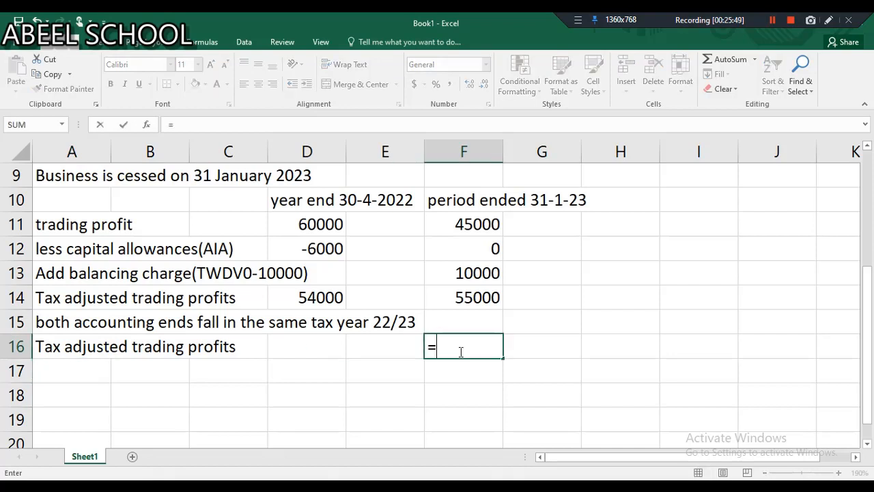
click(324, 297)
text(+)
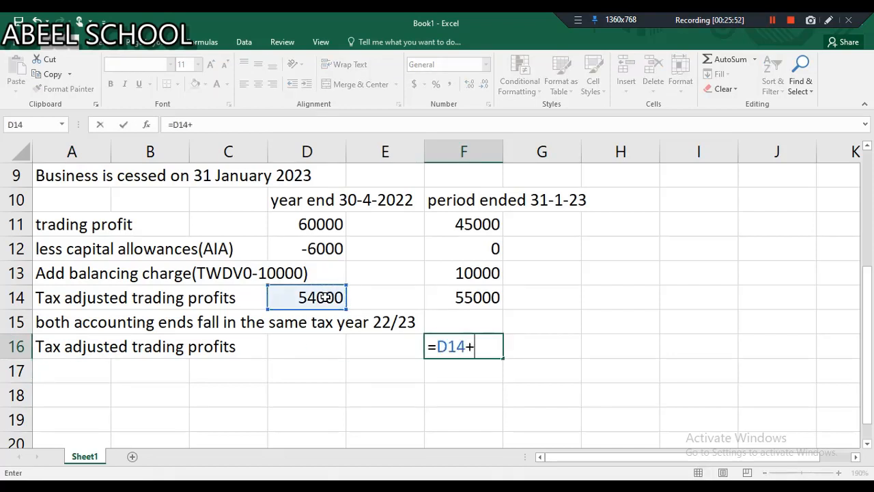
click(459, 296)
key(Return)
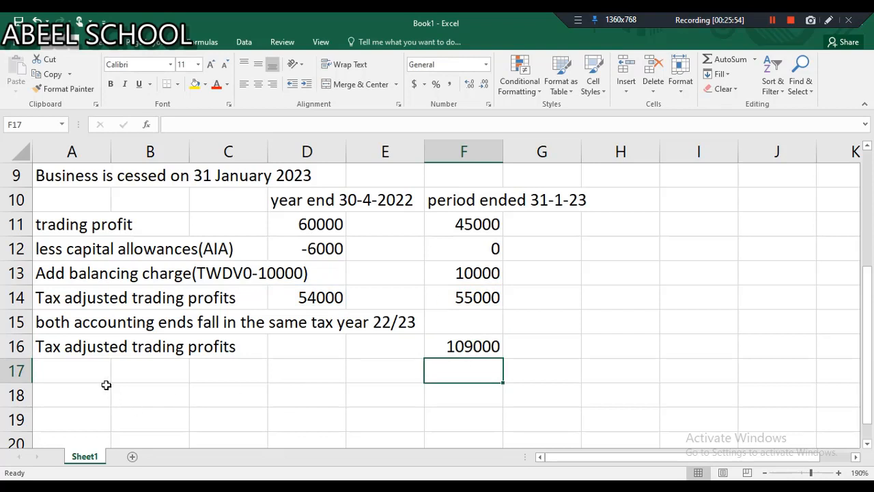
Enter the row label "less overlap profits" in cell A17.
click(79, 376)
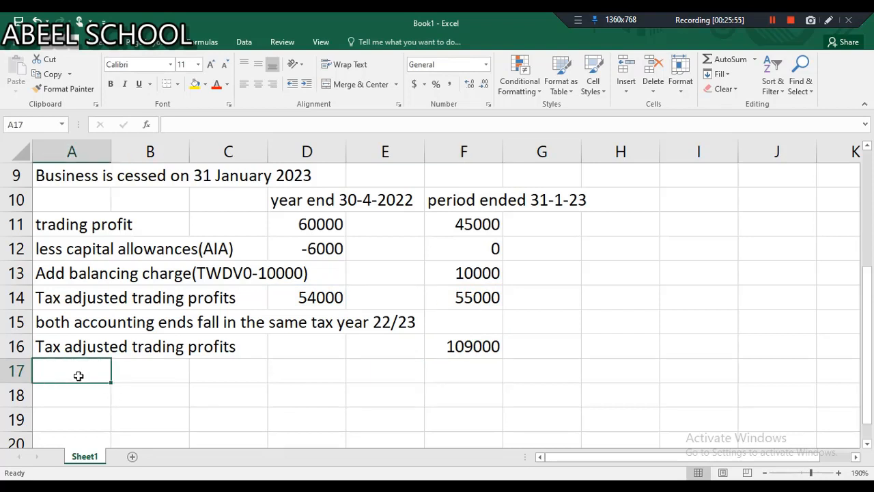
text(less )
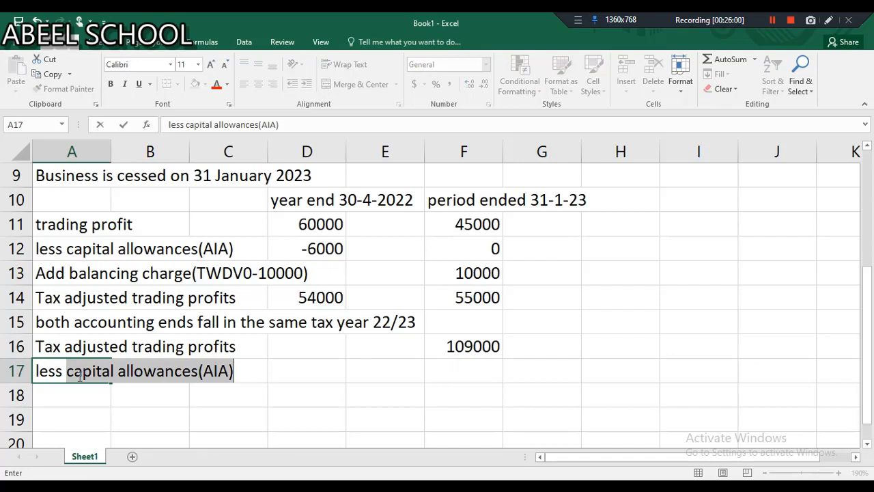
text(o)
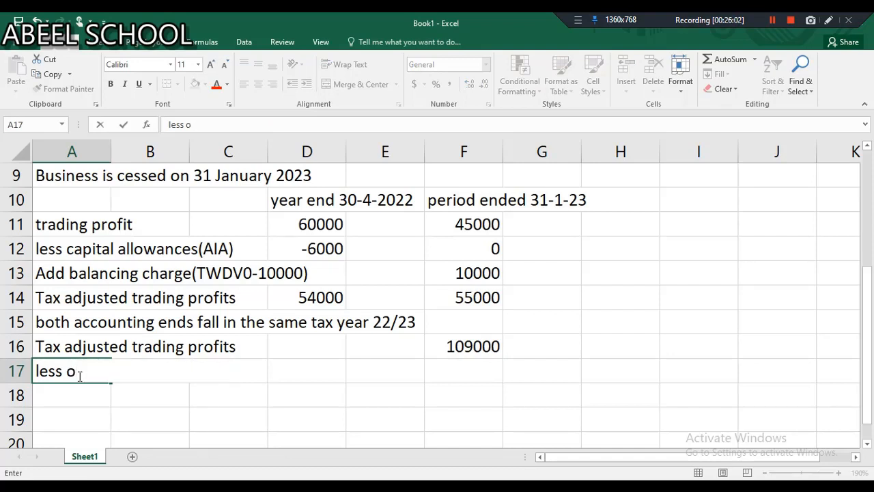
text(e)
key(BackSpace)
text(bv)
key(BackSpace)
key(BackSpace)
text(ver la)
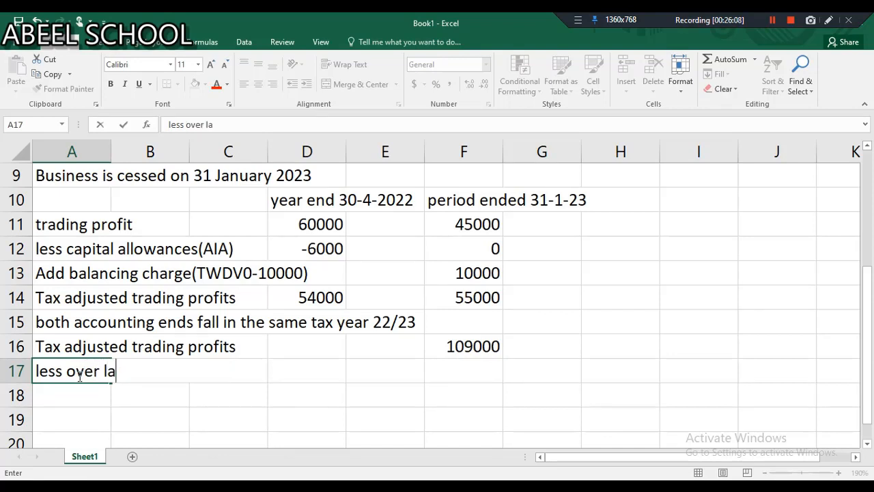
key(BackSpace)
key(BackSpace)
key(BackSpace)
text(lap)
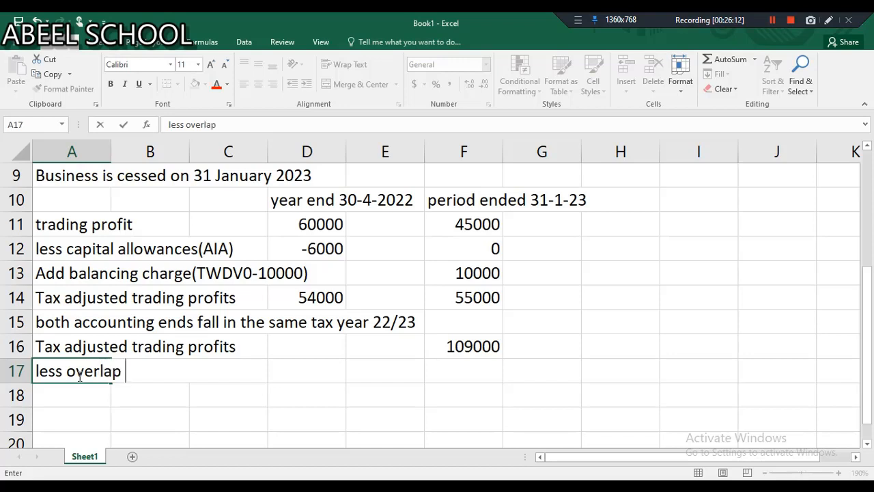
text( prof)
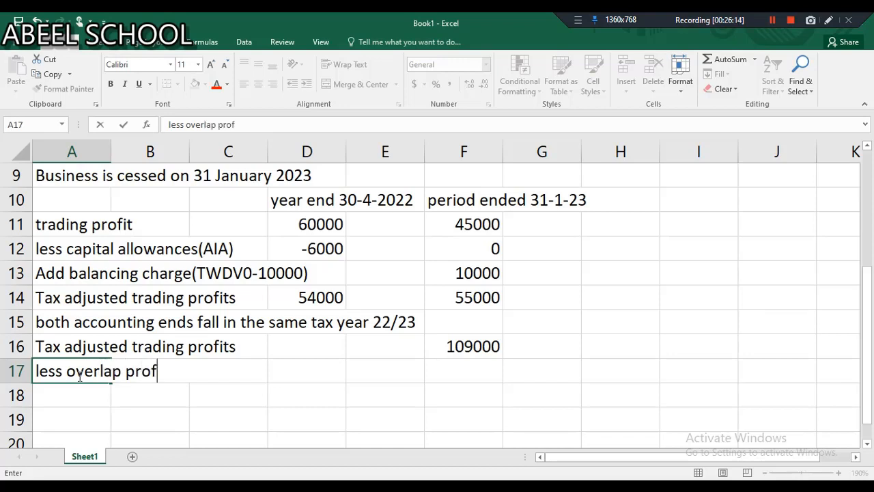
text(its)
Enter the overlap profits deduction as =-9000 in cell F17.
click(452, 377)
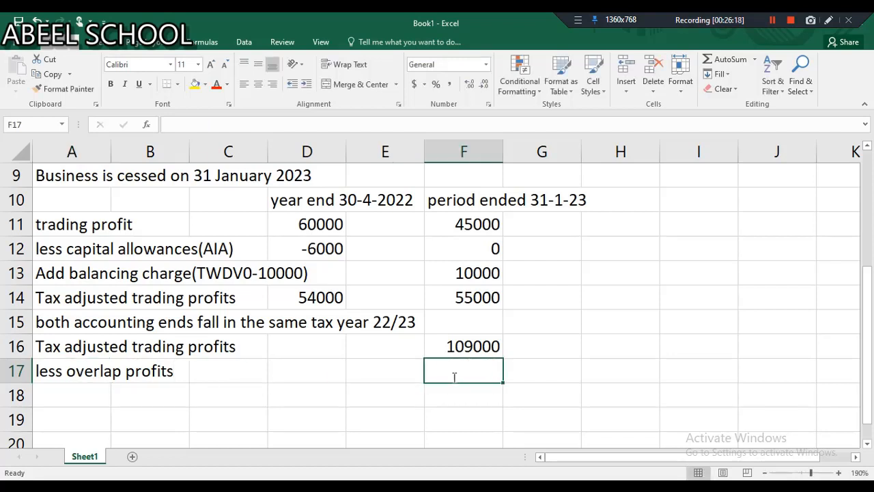
text(=-9000)
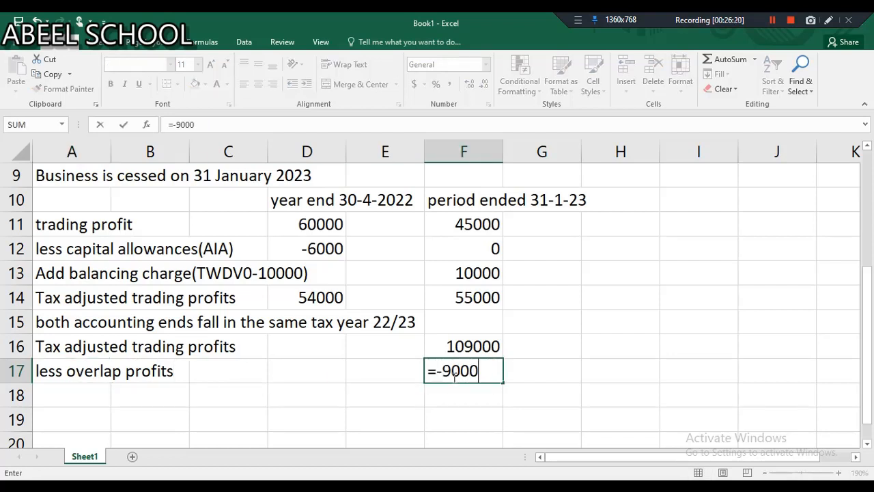
key(Return)
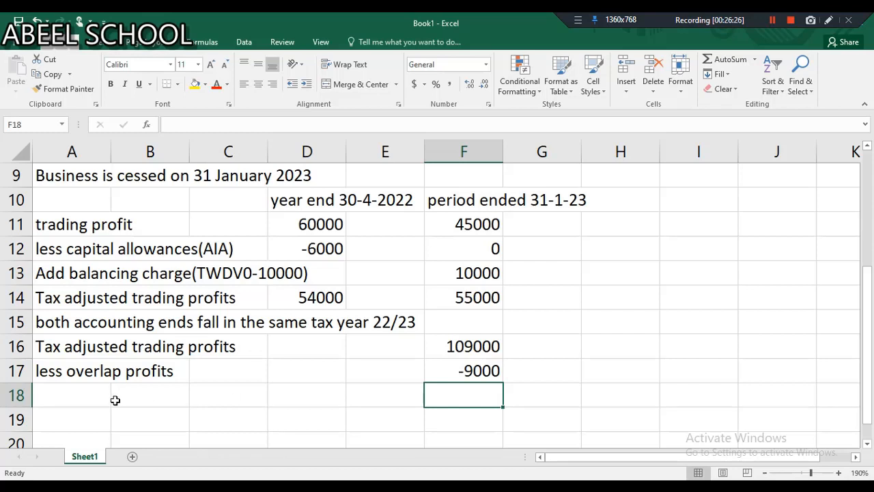
Enter the row label "Taxable trading profit" in cell A18.
click(91, 397)
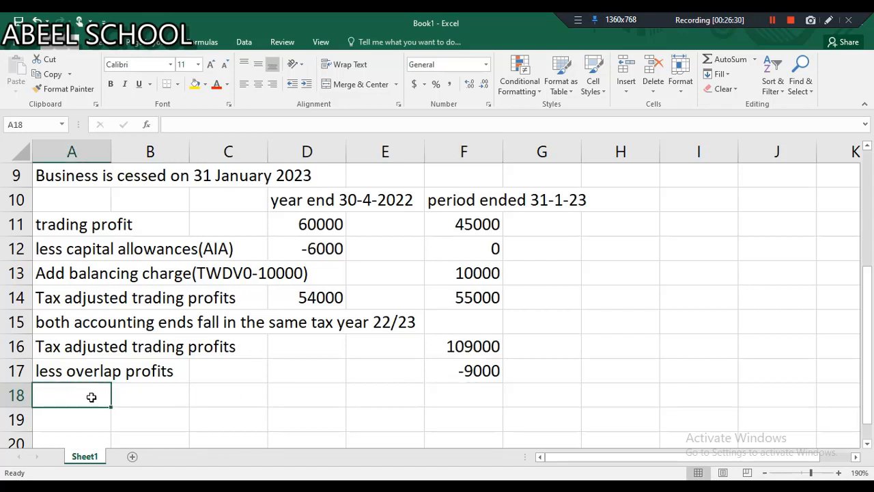
text(Taxa)
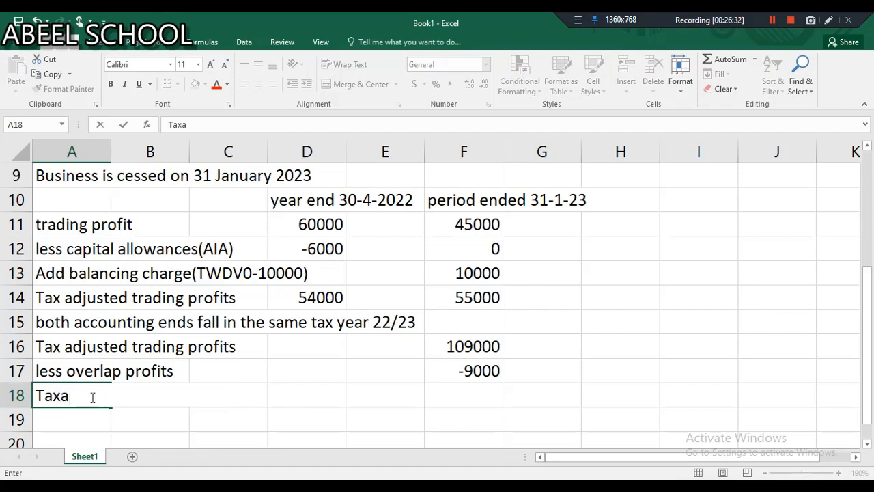
text(ble trding)
key(BackSpace)
key(BackSpace)
key(BackSpace)
key(BackSpace)
key(BackSpace)
text(ading profit)
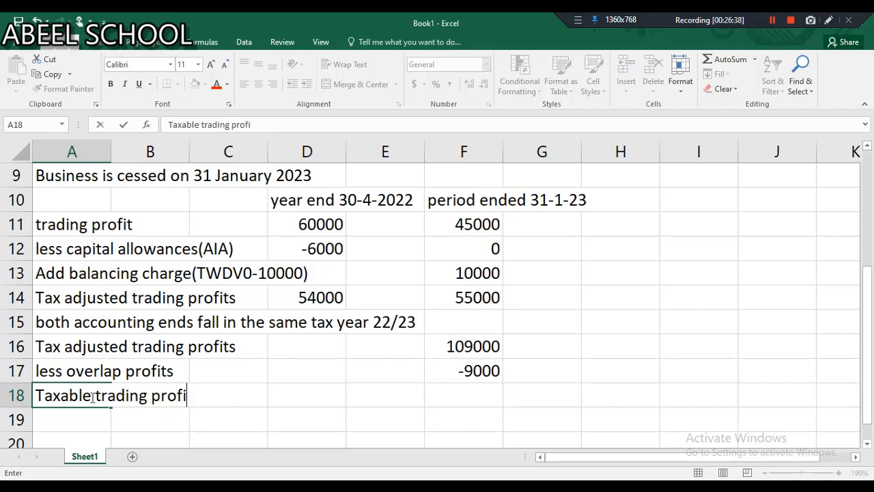
Calculate the taxable trading profit with =F16+F17 in cell F18.
click(451, 405)
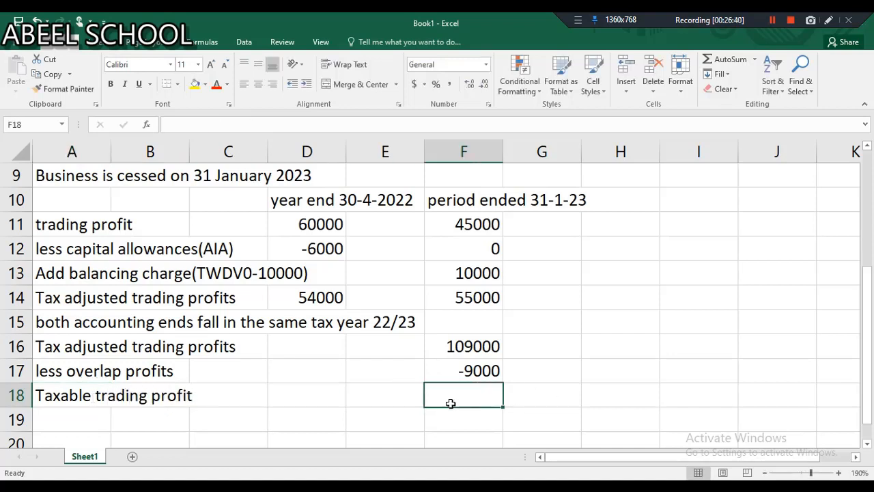
text(=)
click(453, 353)
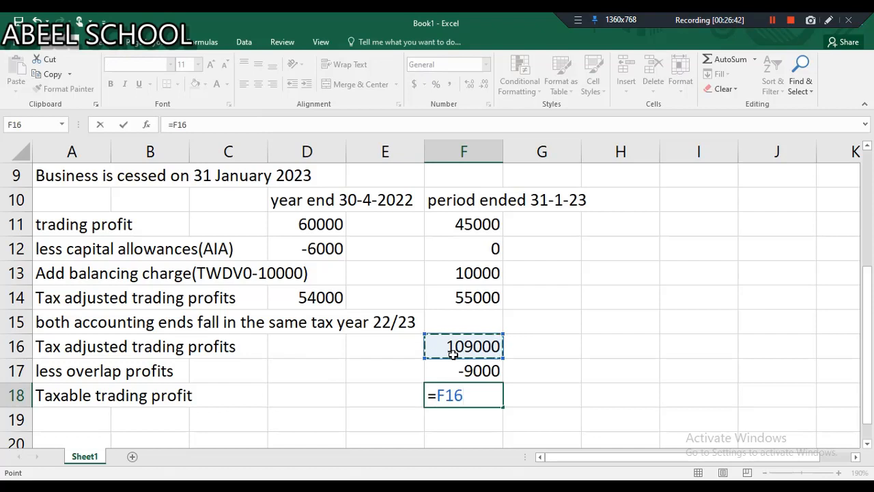
text(+)
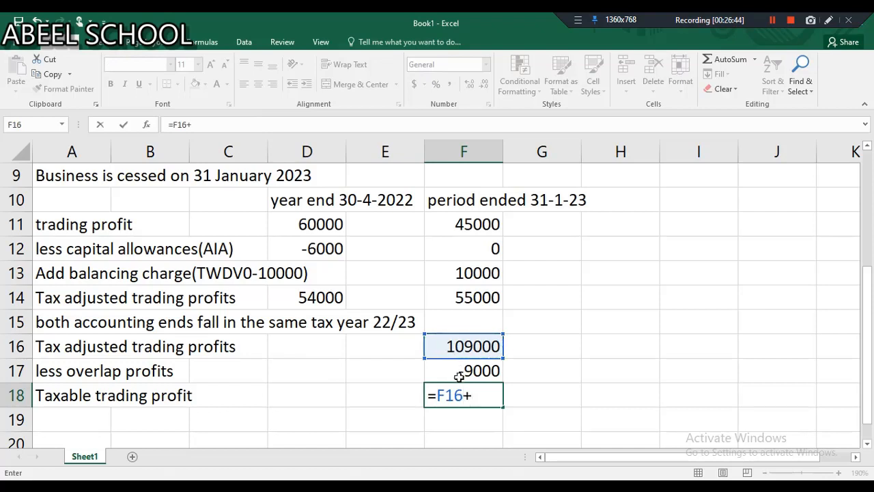
click(456, 376)
key(Return)
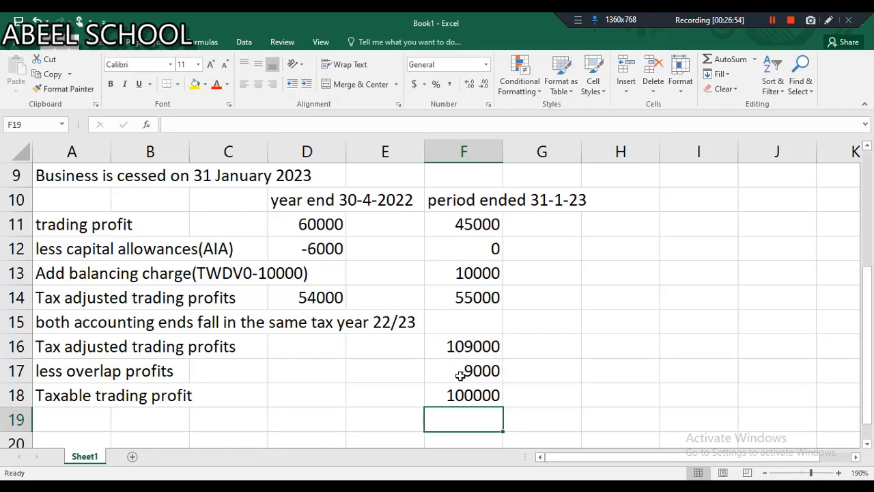
Add the row label "less Personal allowance" in cell A19 and enter the deduction as =-12570 in cell F19.
scroll(461, 375, down, 1)
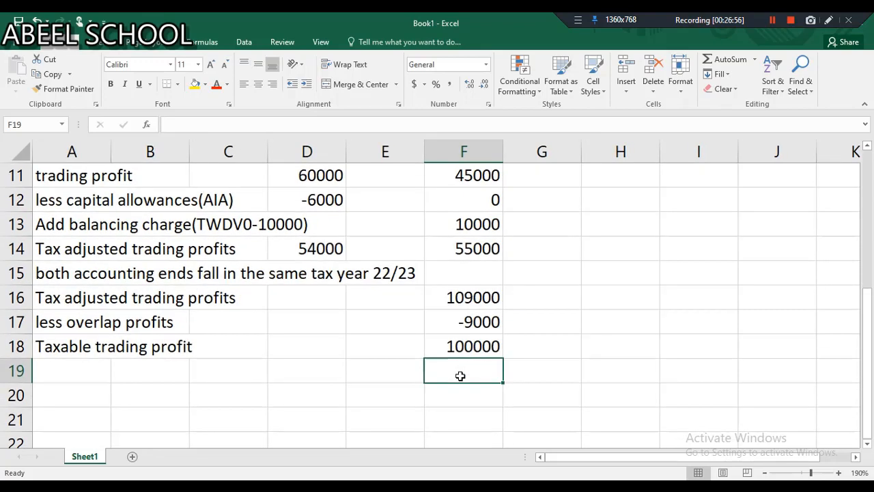
click(84, 379)
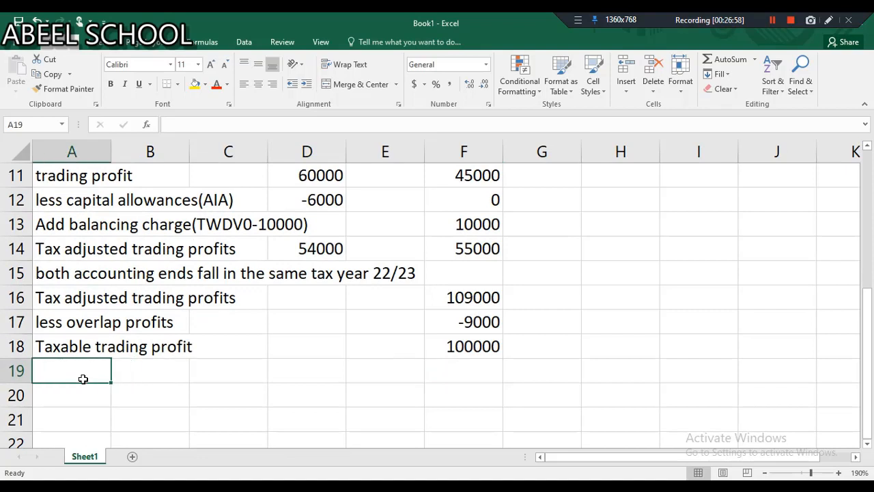
text(less )
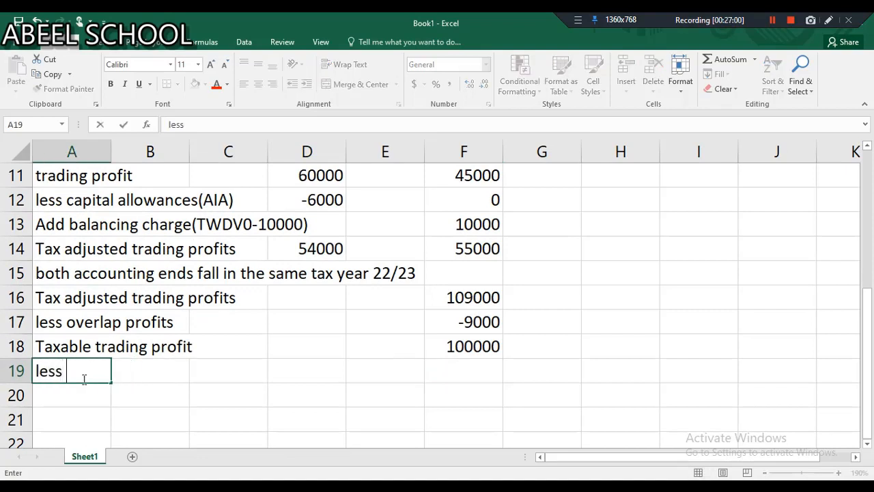
text(Personal allowance)
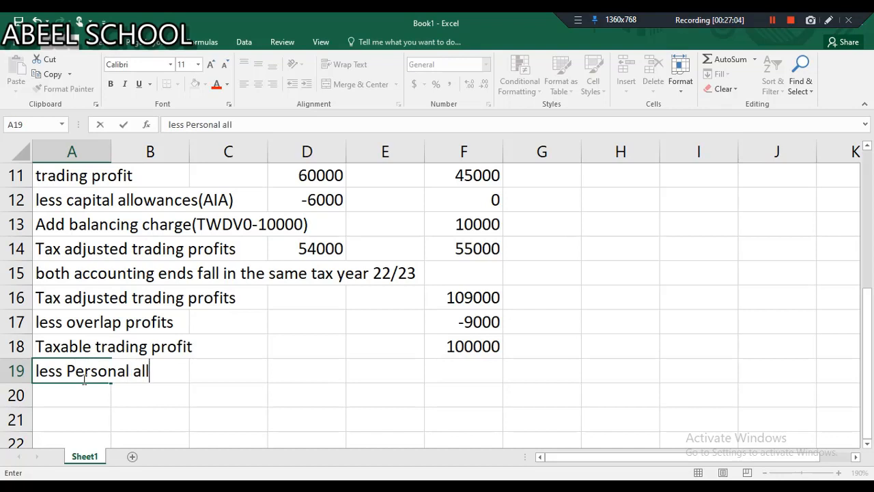
click(461, 367)
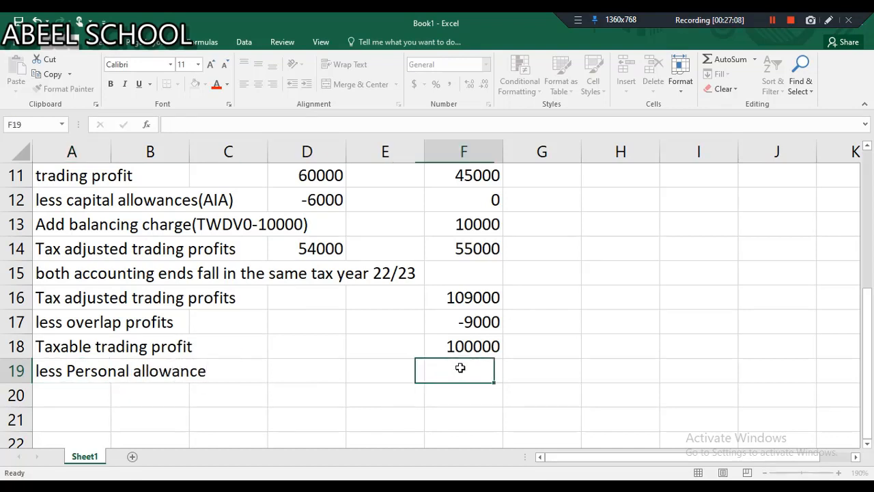
text(=-12570)
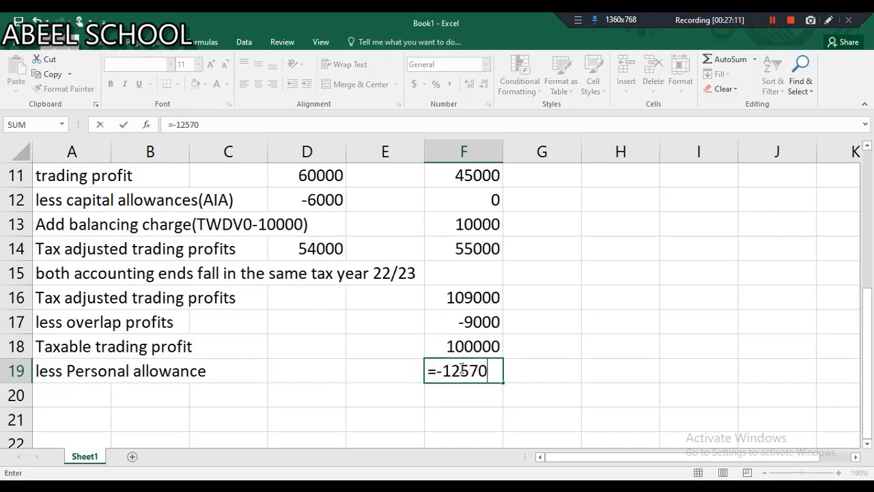
key(Return)
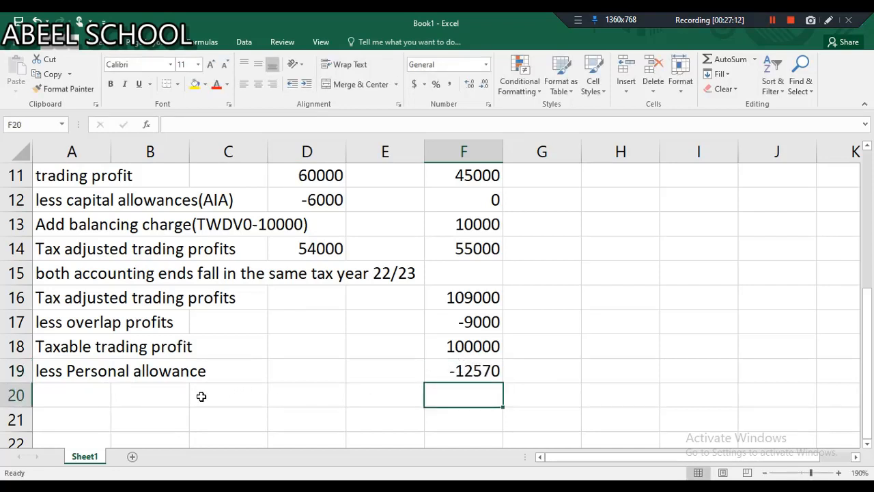
Add the row label "taxable income" in cell A20 and calculate it with =F18+F19 in cell F20.
click(92, 397)
text(t)
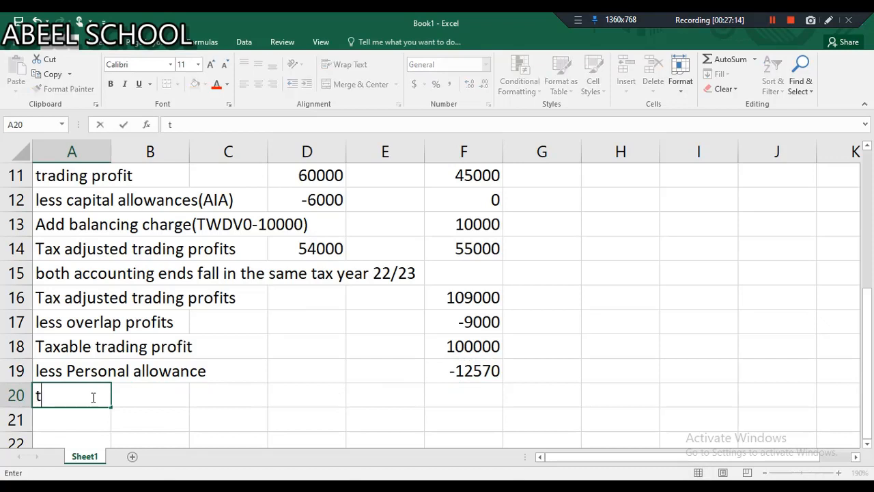
text(axable i)
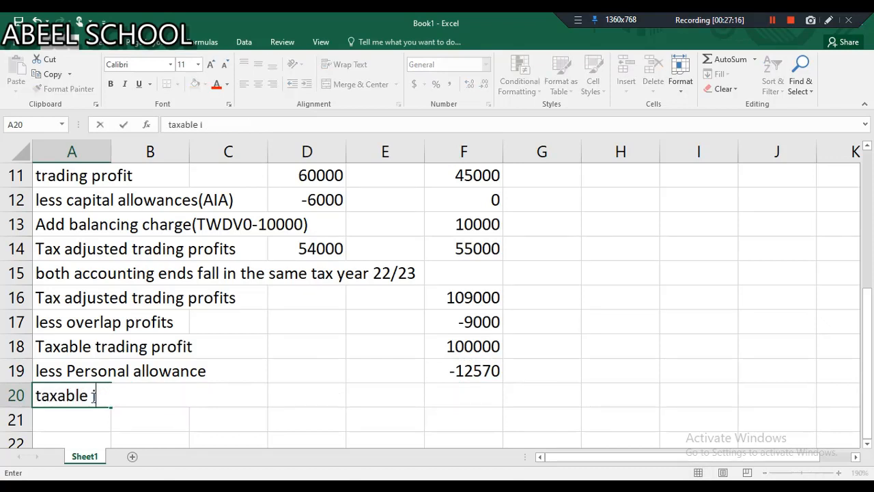
text(ncome)
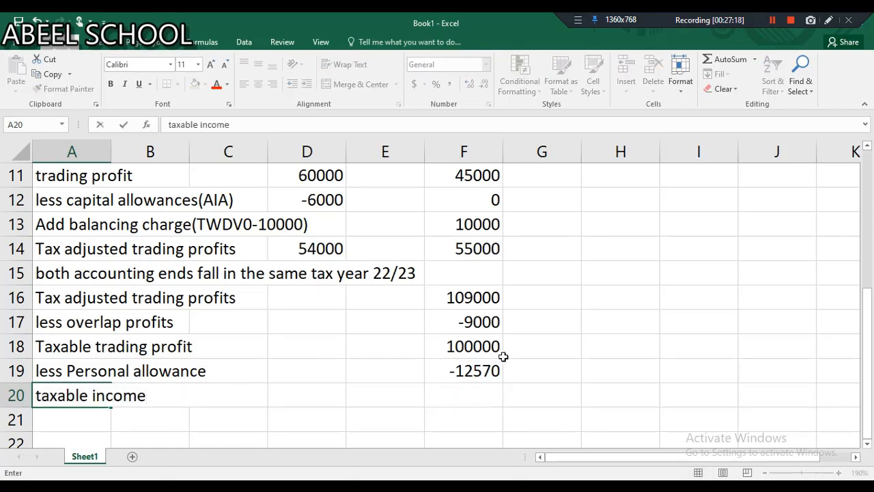
click(457, 394)
text(=)
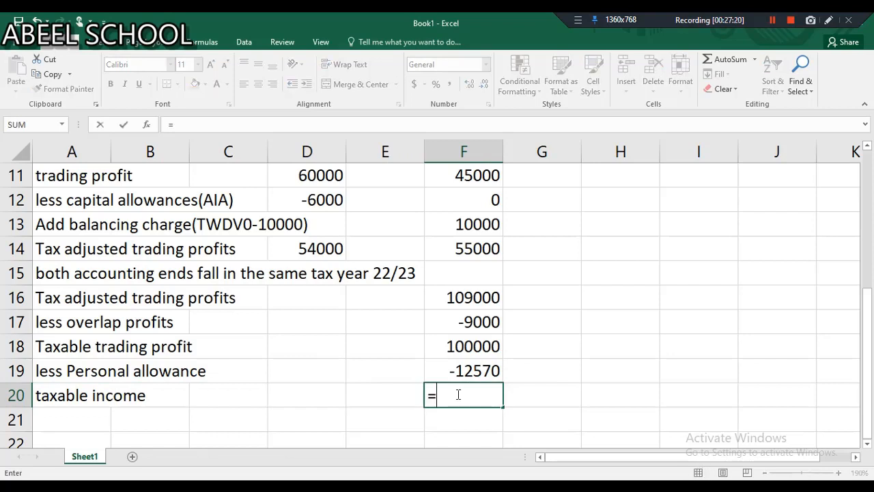
click(448, 348)
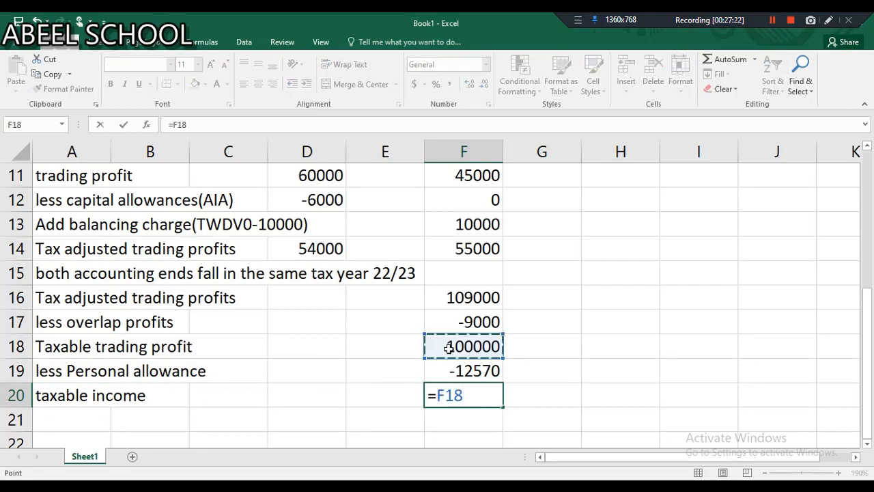
text(+)
click(465, 370)
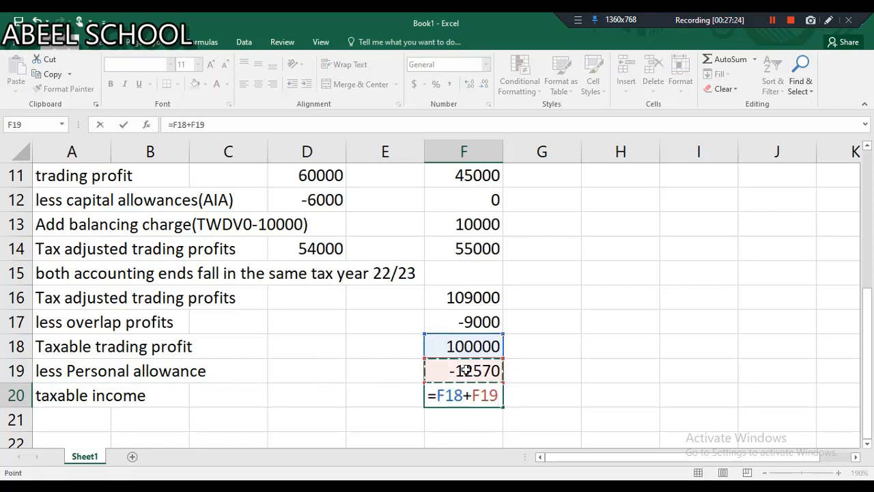
key(Return)
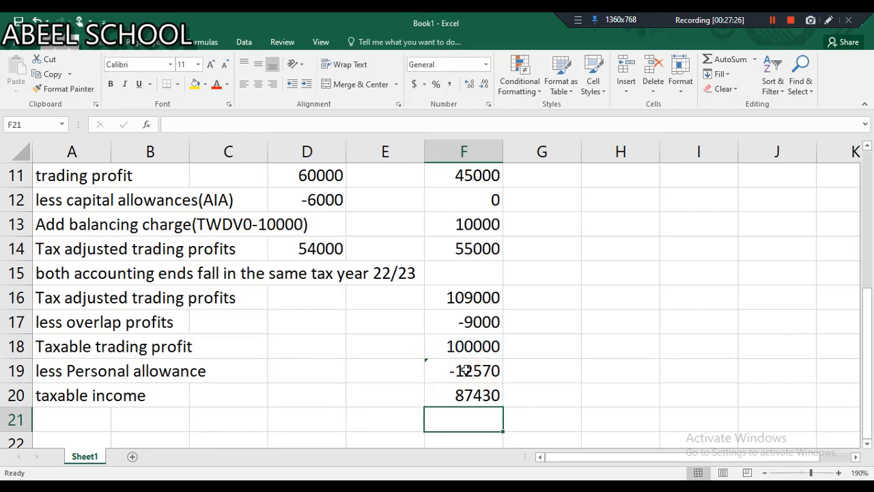
Enter the heading "income tax" in cell A21.
scroll(464, 370, down, 2)
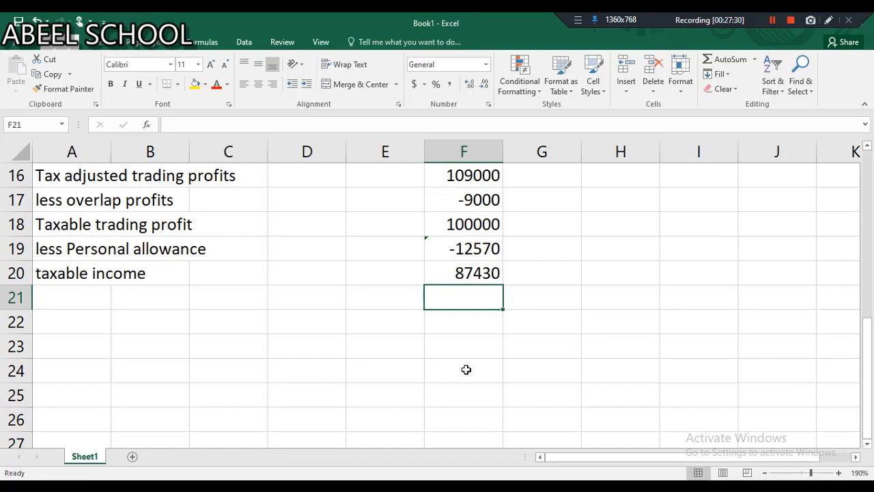
click(81, 299)
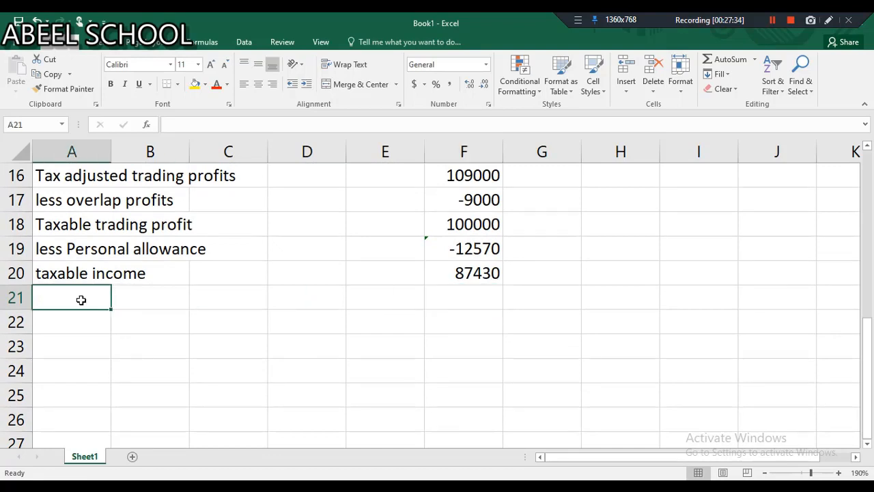
text(income )
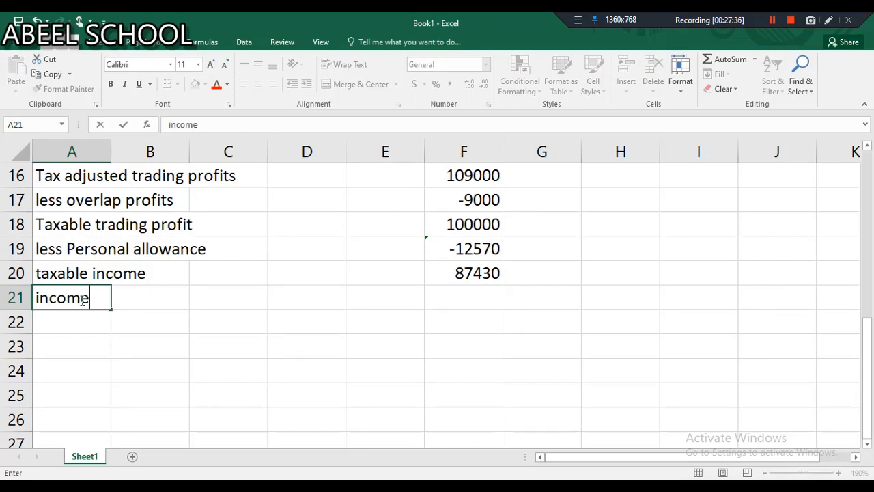
text(tax)
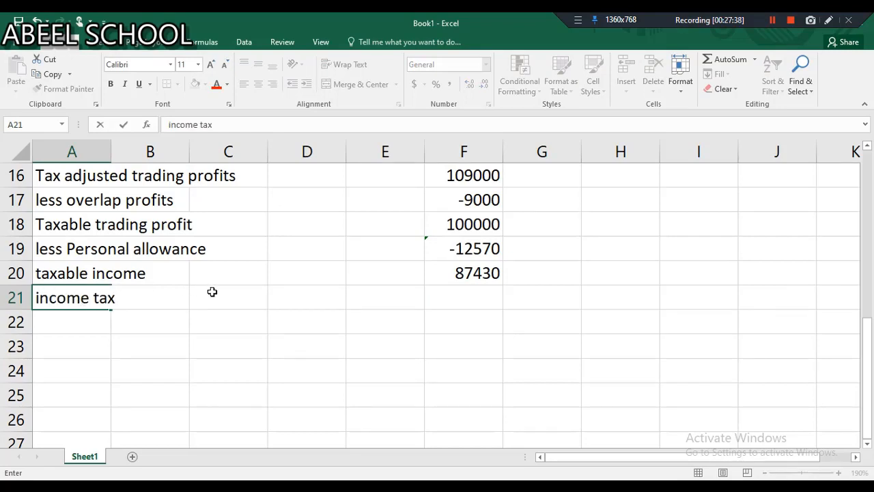
click(213, 292)
Enter the basic rate band of 37700 in cell A22 and its 20% rate in cell B22.
click(70, 321)
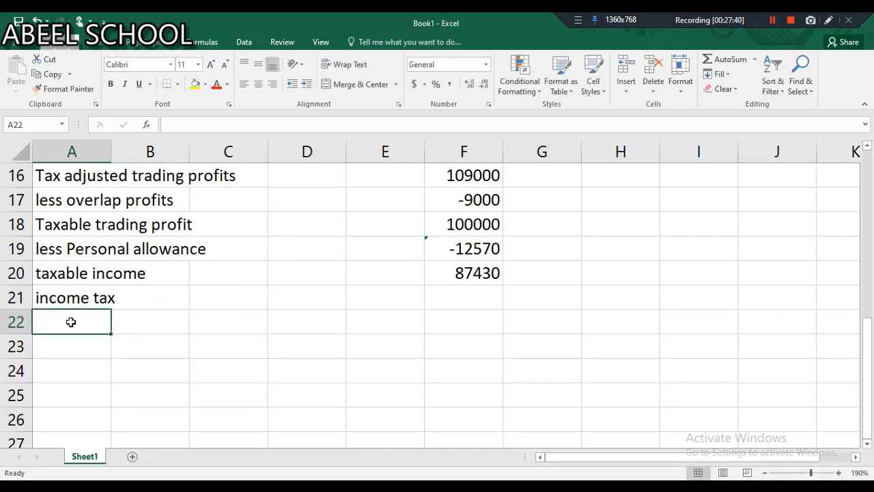
text(37)
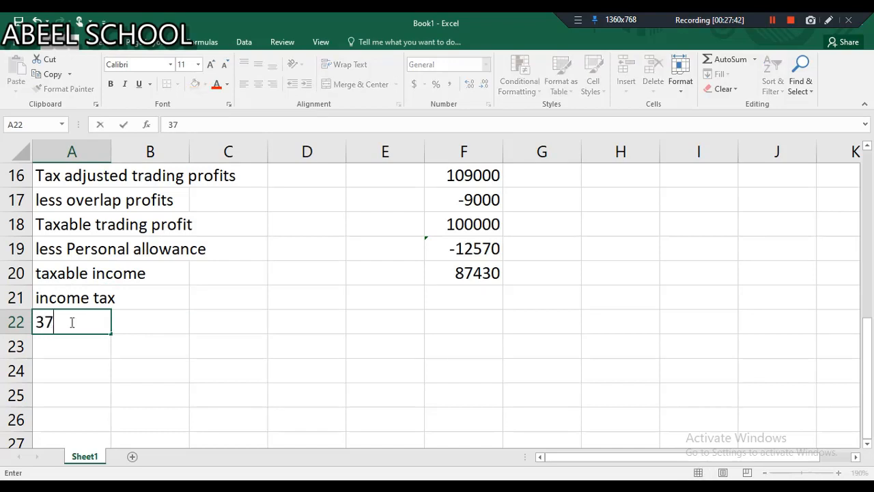
text(700)
click(157, 321)
text(0%)
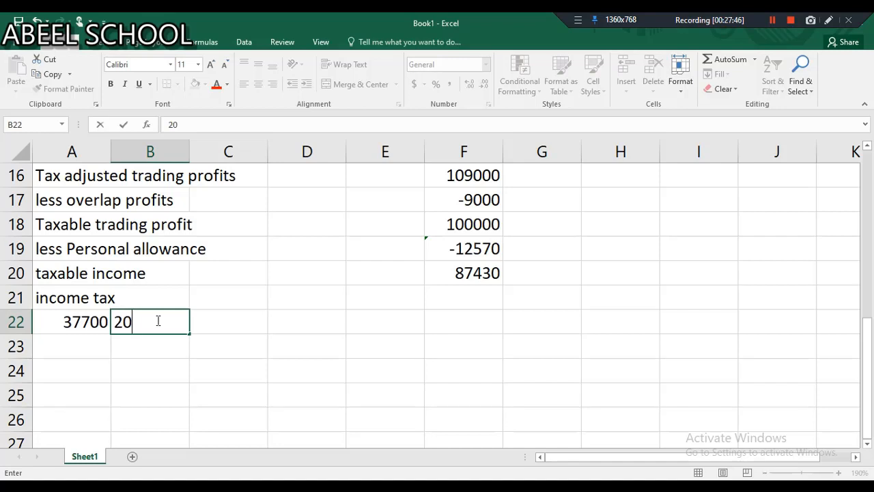
Calculate the basic rate tax with =A22*B22 in cell C22.
click(213, 323)
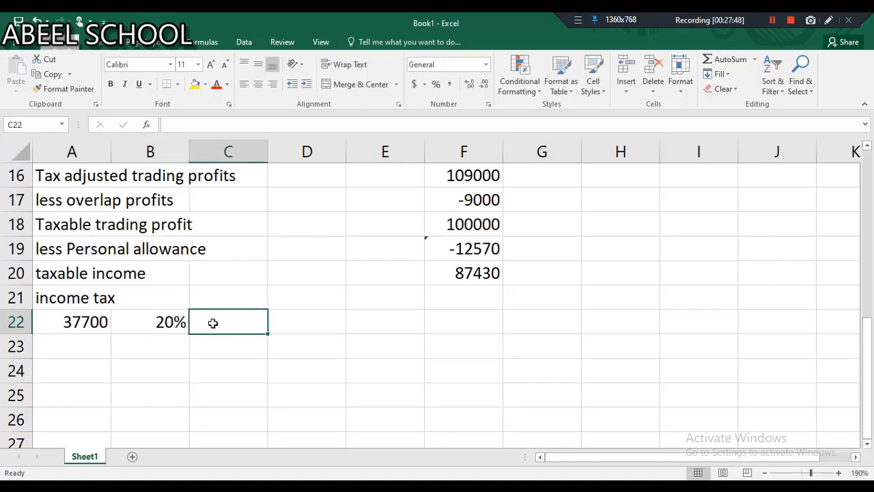
text(=)
click(79, 322)
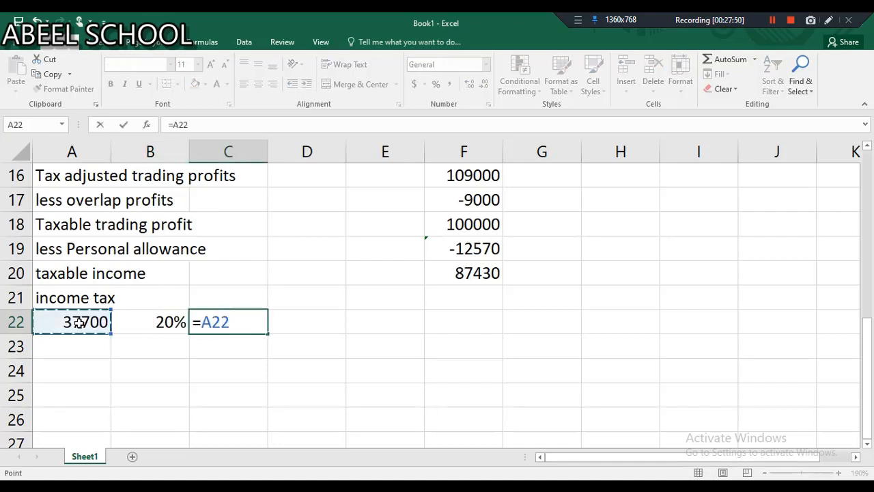
text(*)
click(153, 325)
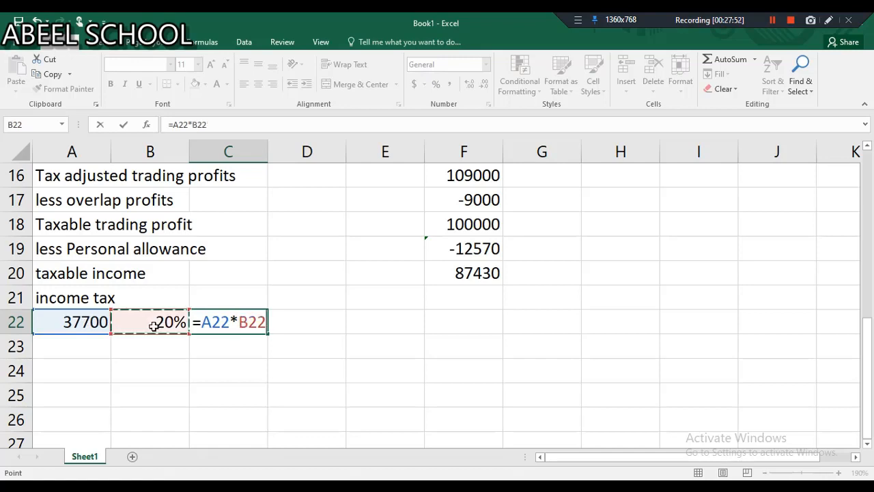
key(Return)
Calculate the income remaining above the basic rate band with =F20-A22 in cell A23.
click(74, 347)
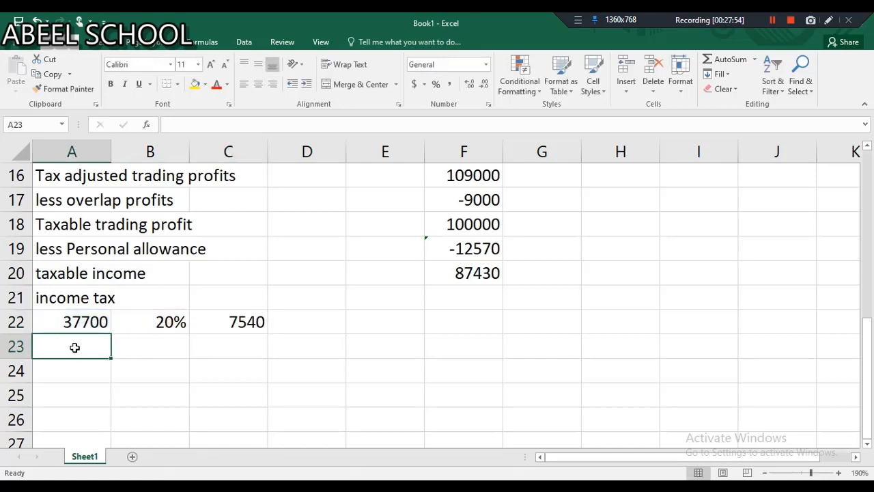
text(=)
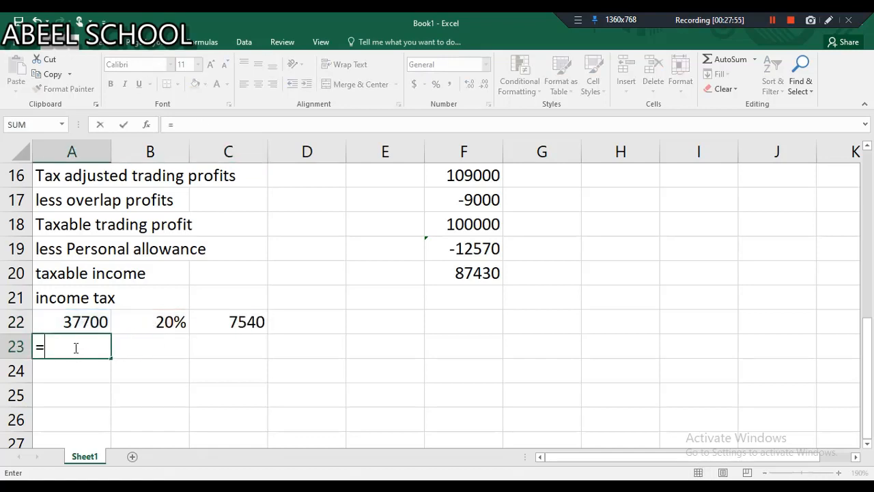
click(448, 275)
text(-)
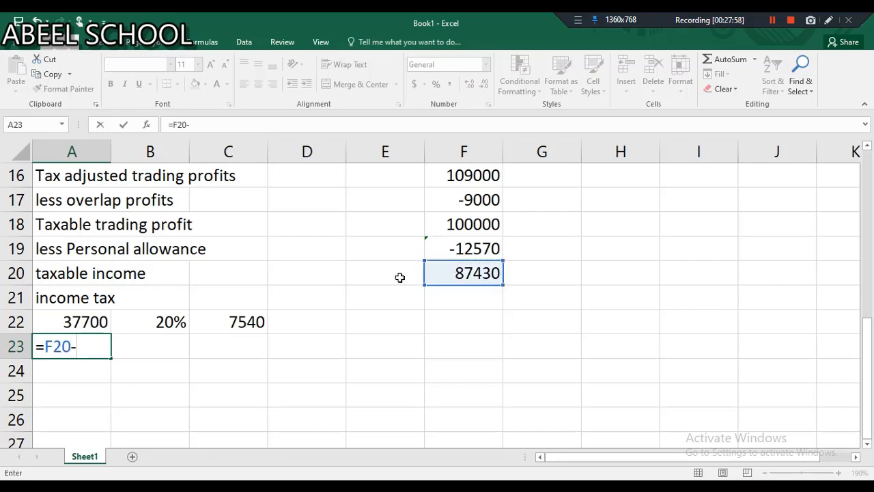
click(95, 321)
key(Return)
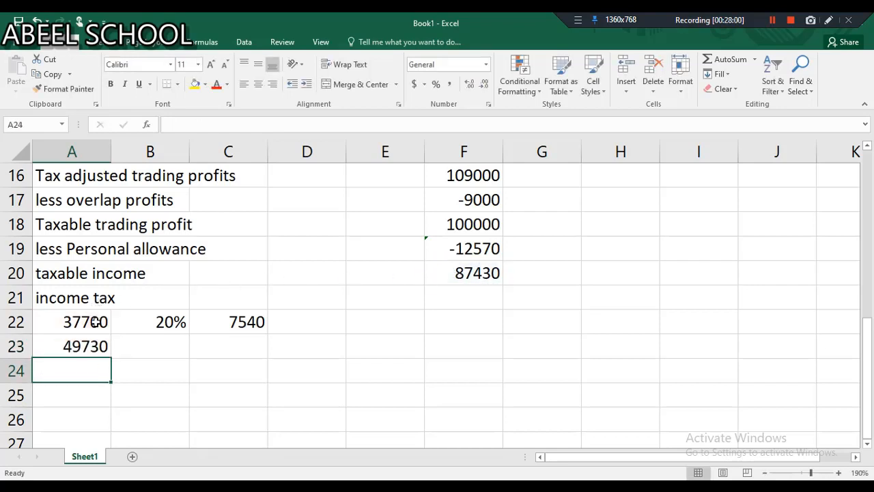
Enter the 40% rate in cell B23 and calculate the higher rate tax with =A23*B23 in cell C23.
click(160, 345)
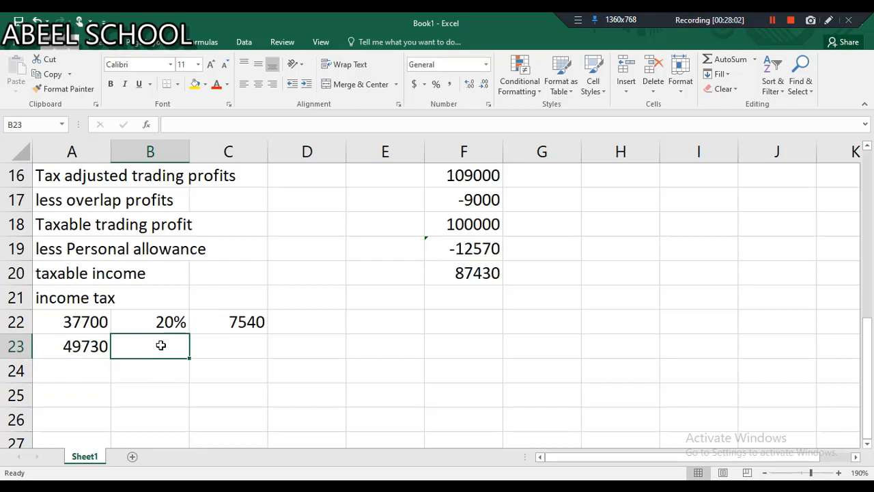
text(40%)
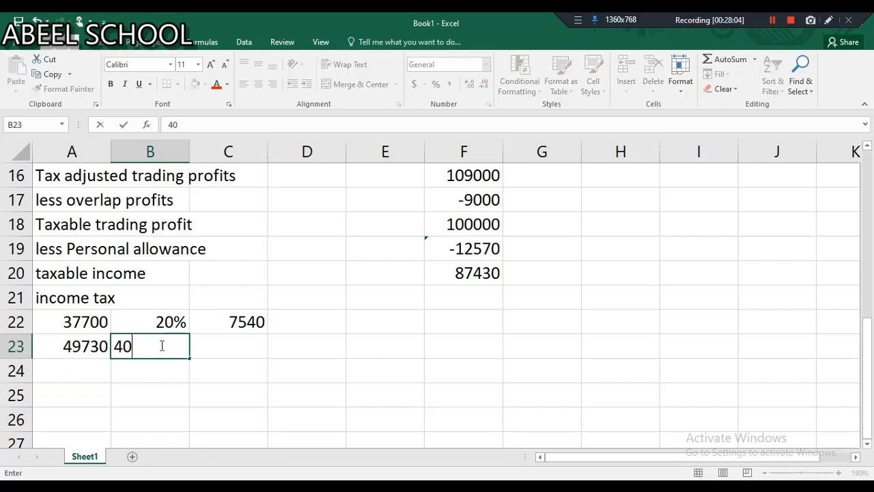
click(198, 346)
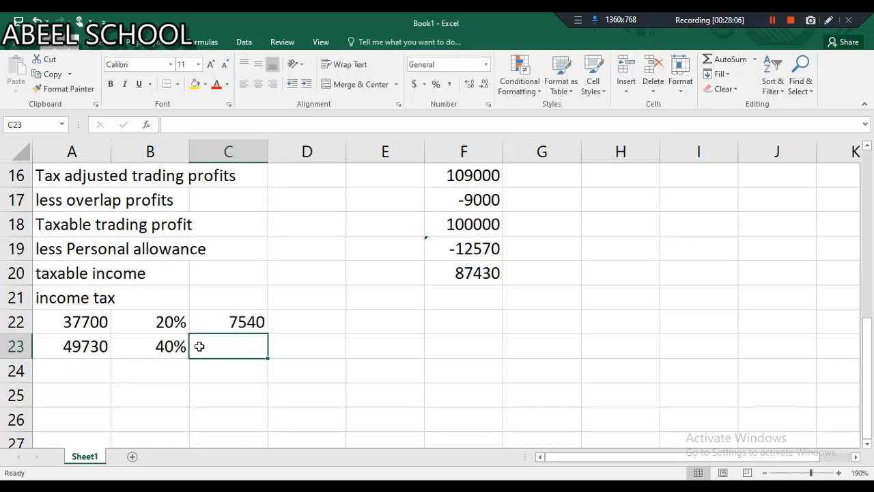
text(=)
click(71, 343)
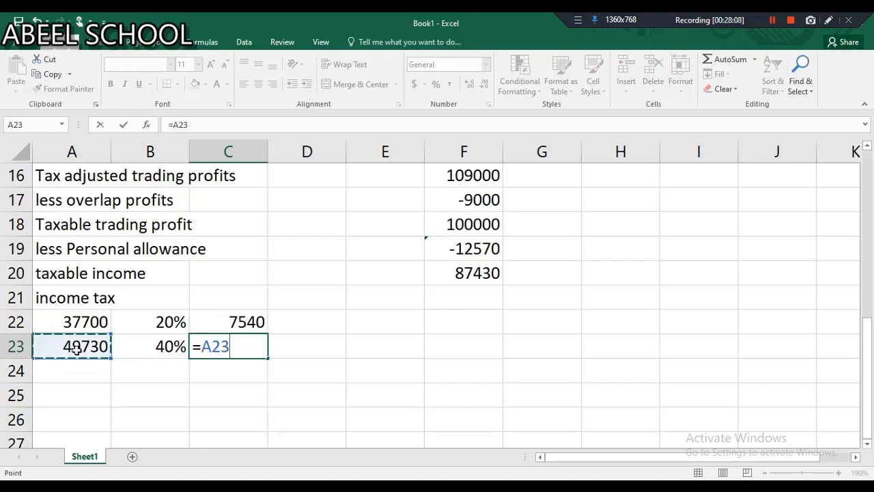
text(*)
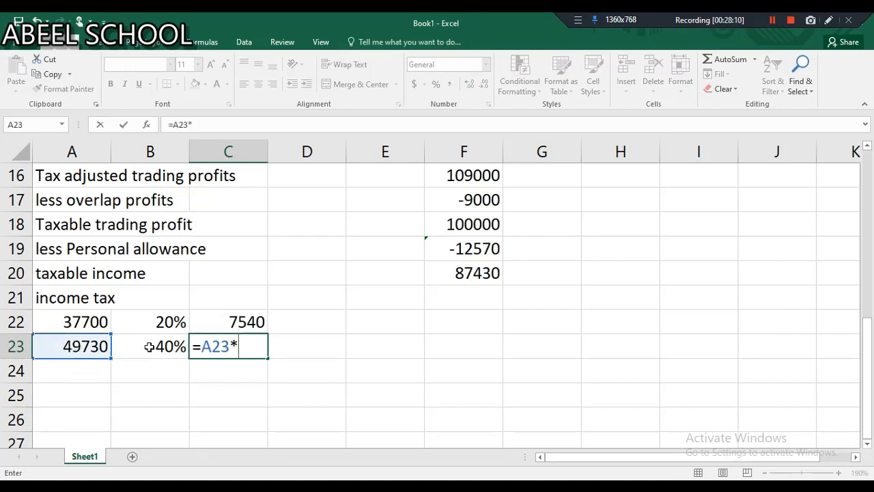
click(150, 345)
key(Return)
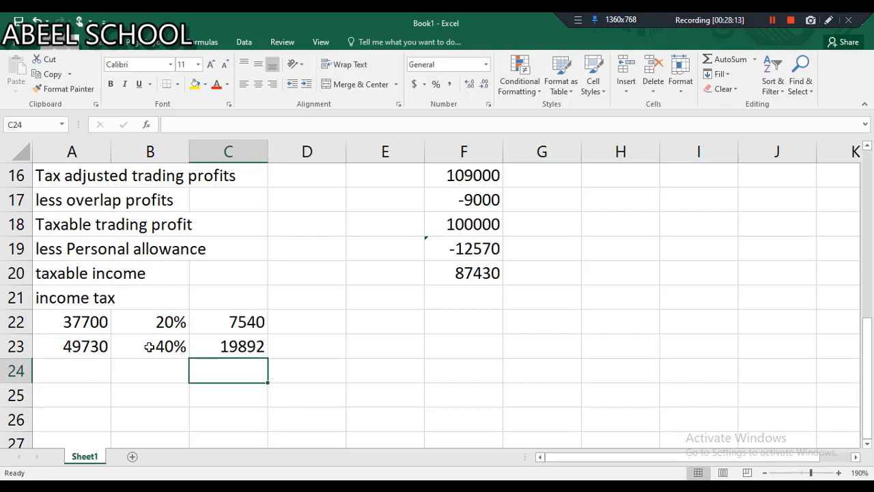
Total the basic and higher rate tax with =C23+C22 in cell C24.
text(=)
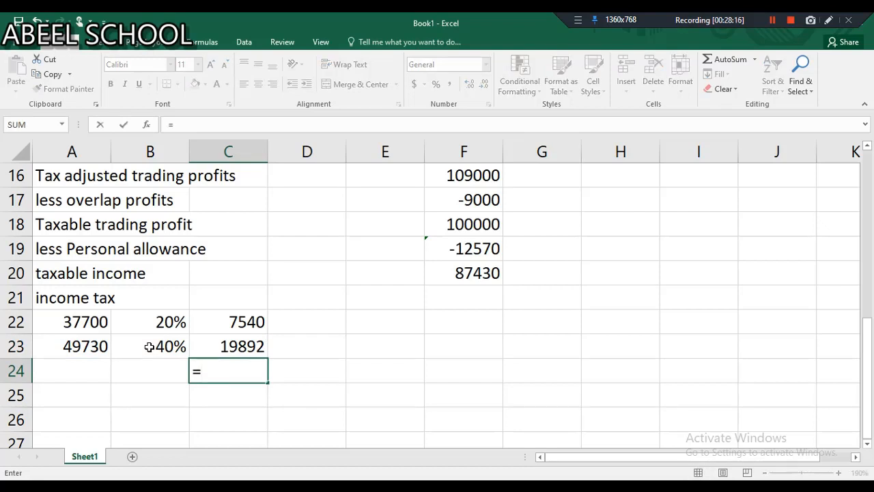
click(207, 345)
text(+)
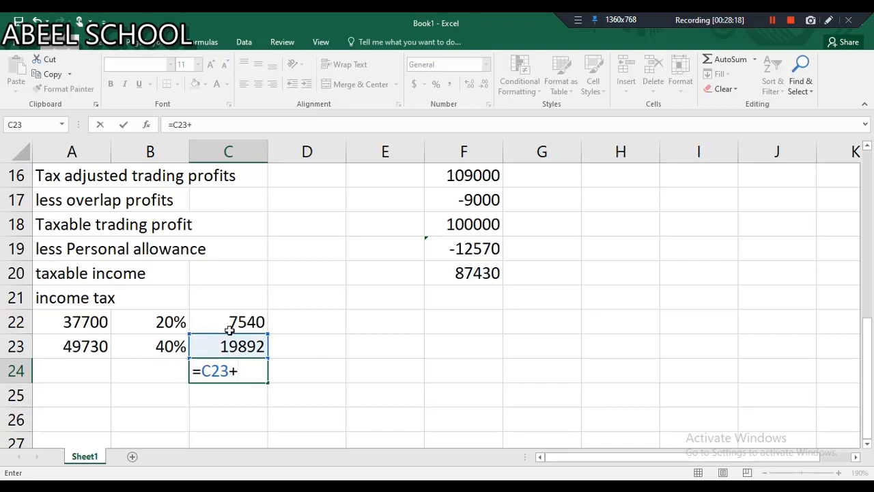
click(231, 325)
key(Return)
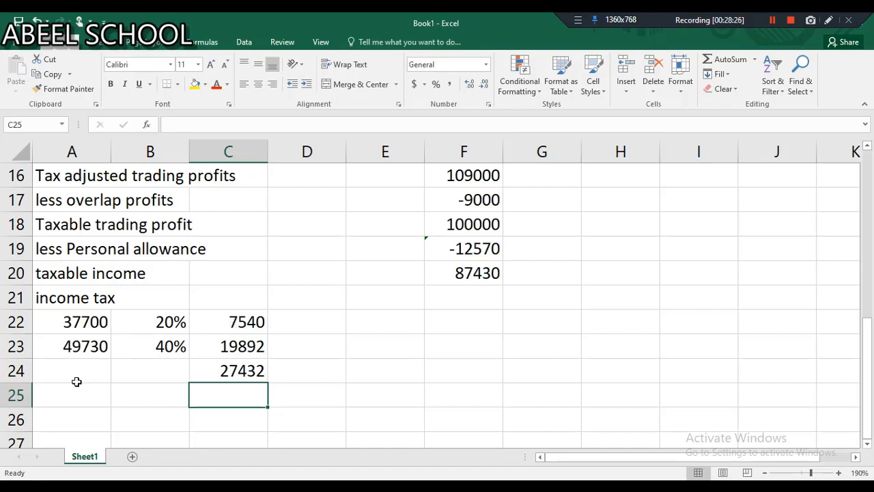
Label the tax total "income tax liability" in cell A24.
click(78, 386)
text(income t)
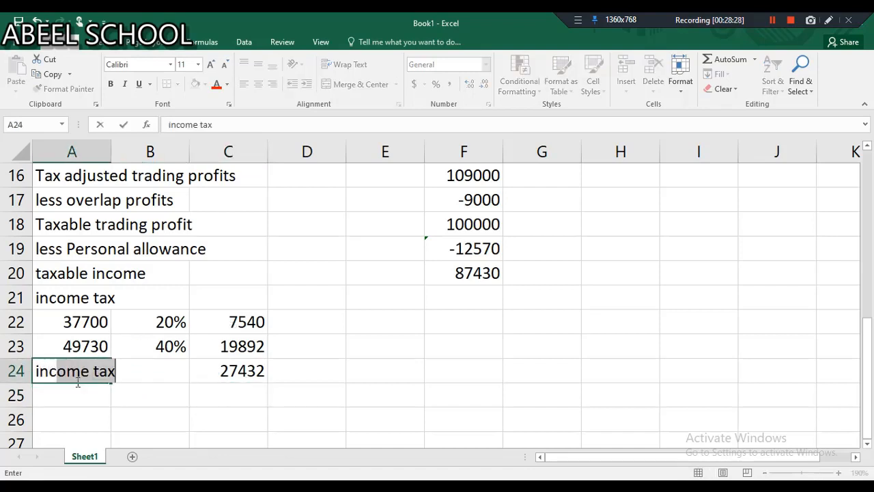
text(ax)
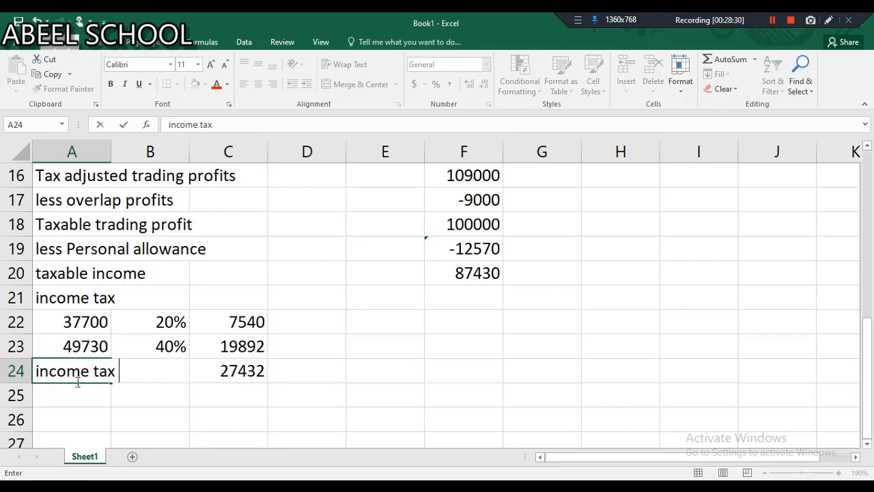
text( liability)
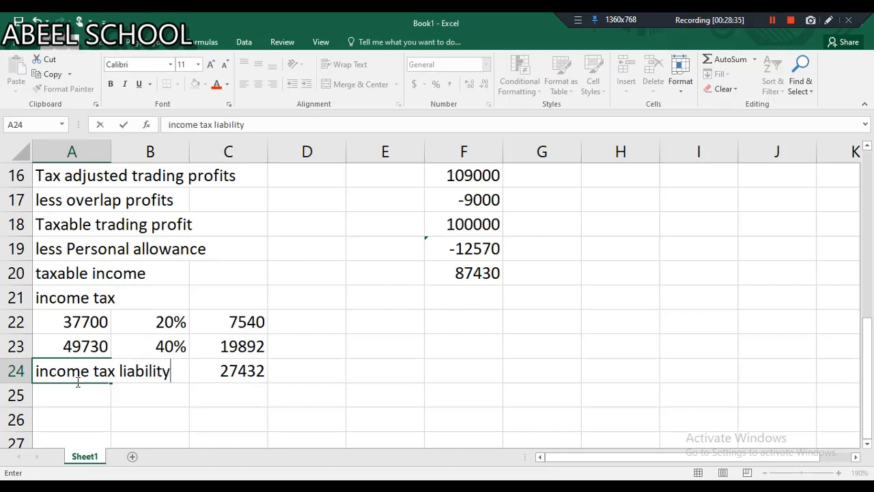
key(Return)
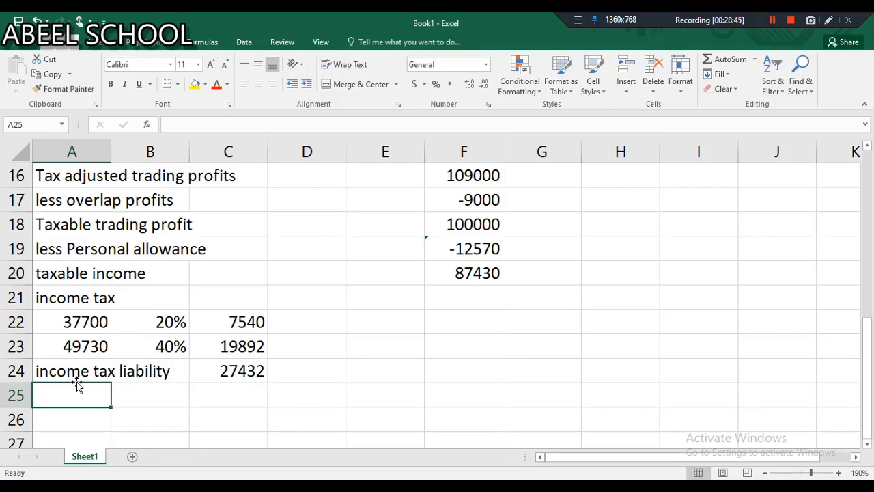
Enter the heading "business is sold on 30 April 2023" in cell A25 for the second scenario.
scroll(77, 386, down, 2)
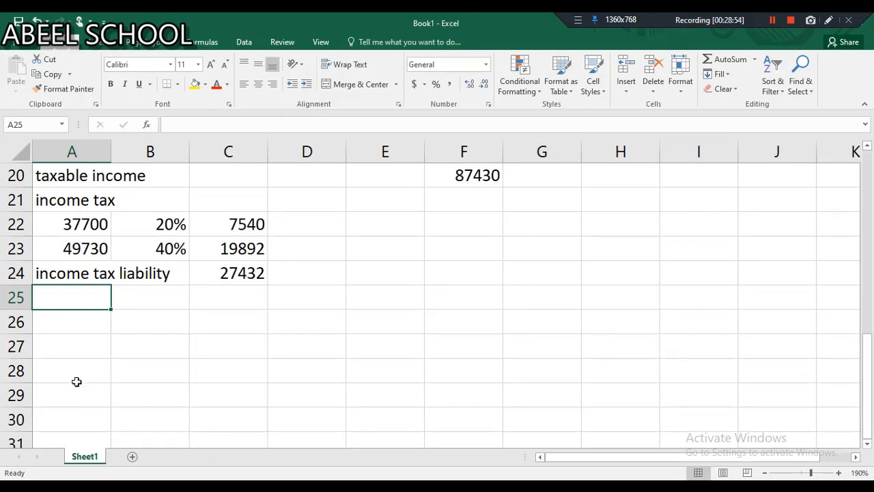
text(b)
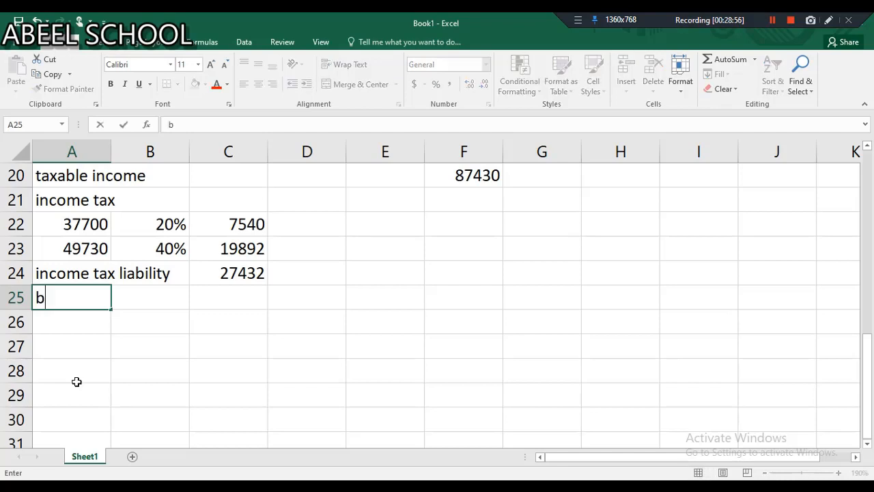
text(usines)
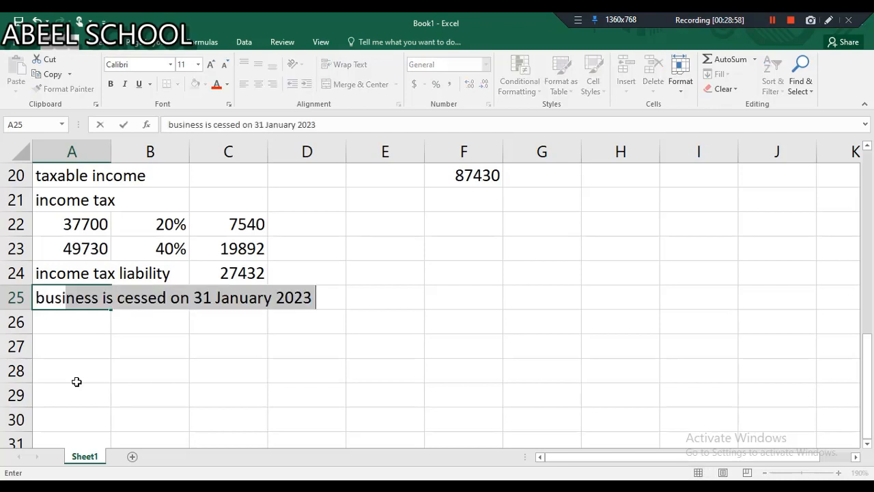
key(BackSpace)
text(ness is )
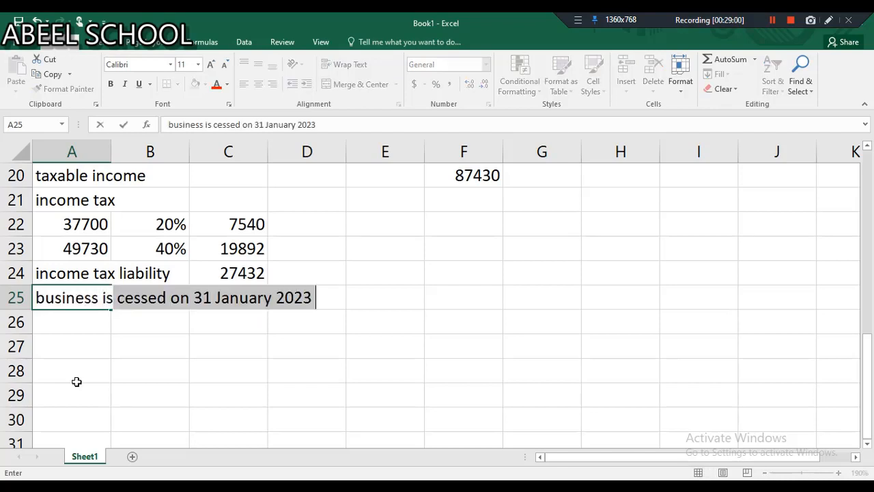
text(sold on )
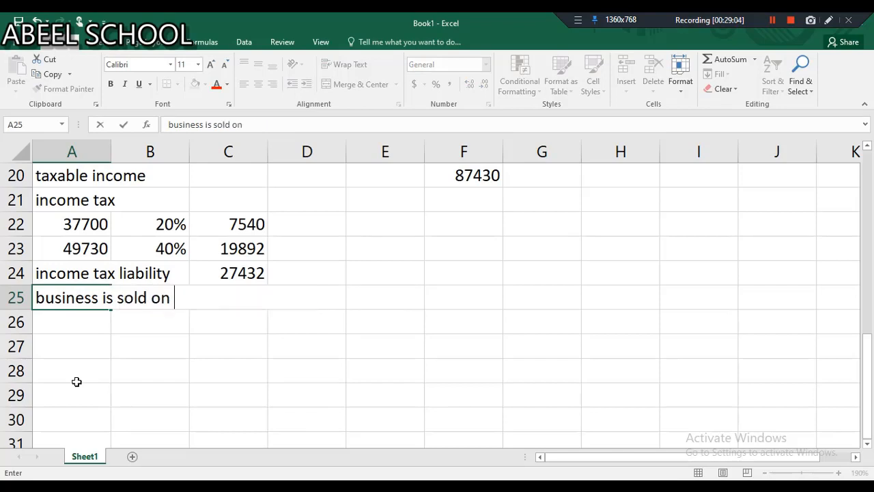
text(30 Ap)
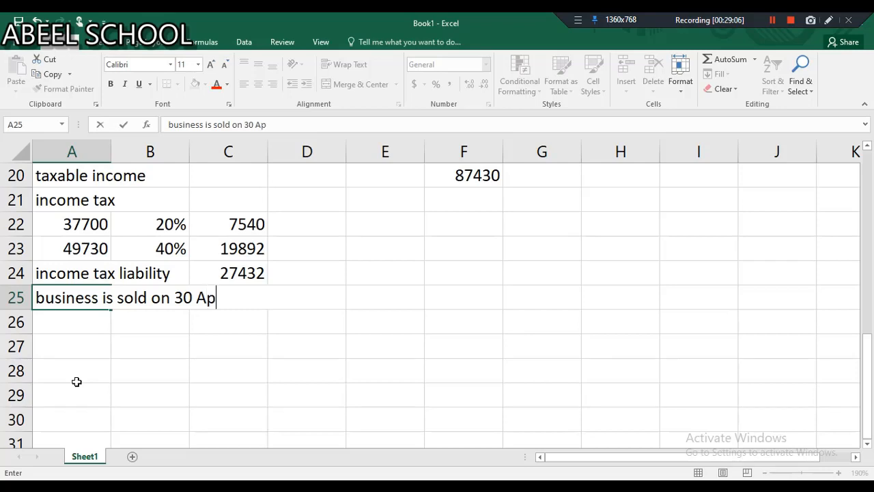
text(ril 2023)
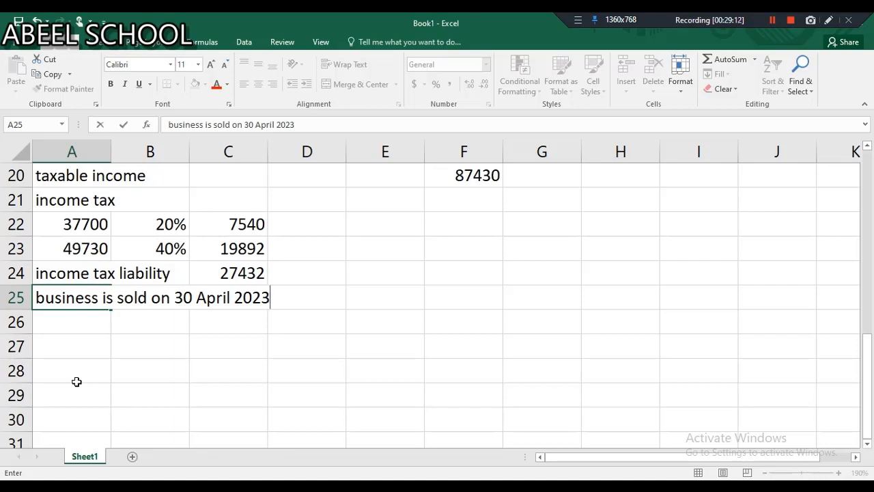
Enter the column heading "year ended 30-2-2022" in cell D26.
click(331, 322)
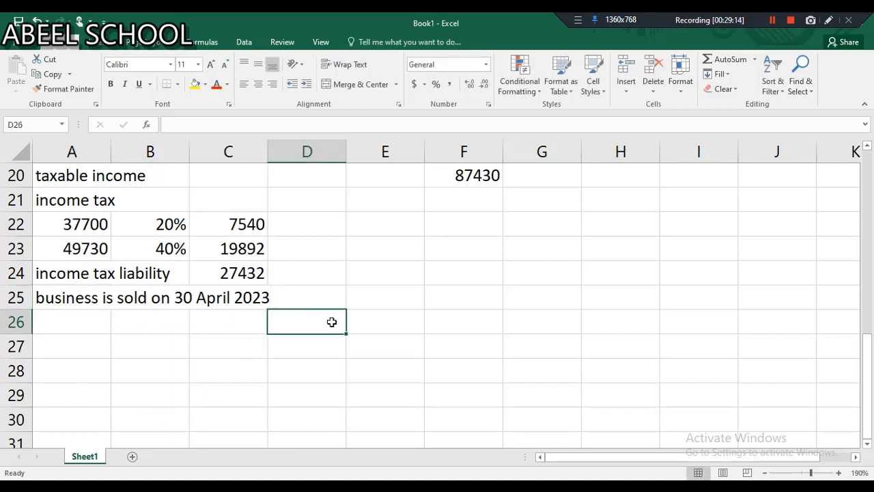
text(year en)
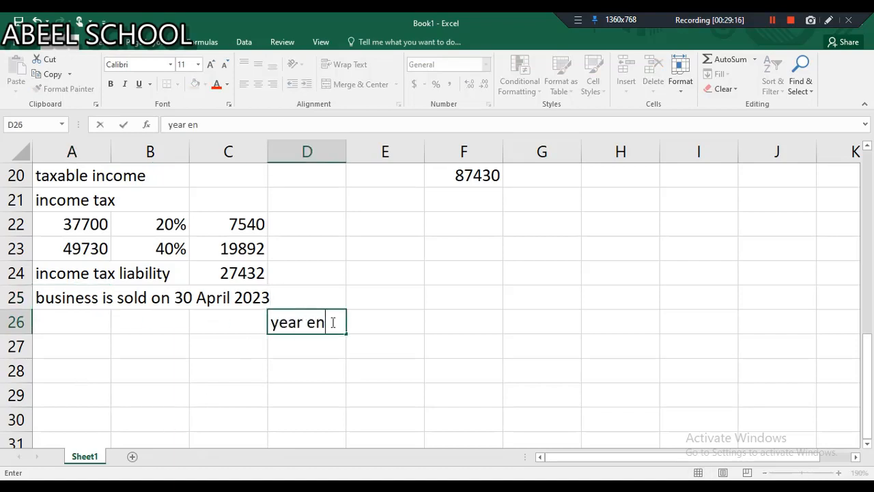
text(ded 30-2)
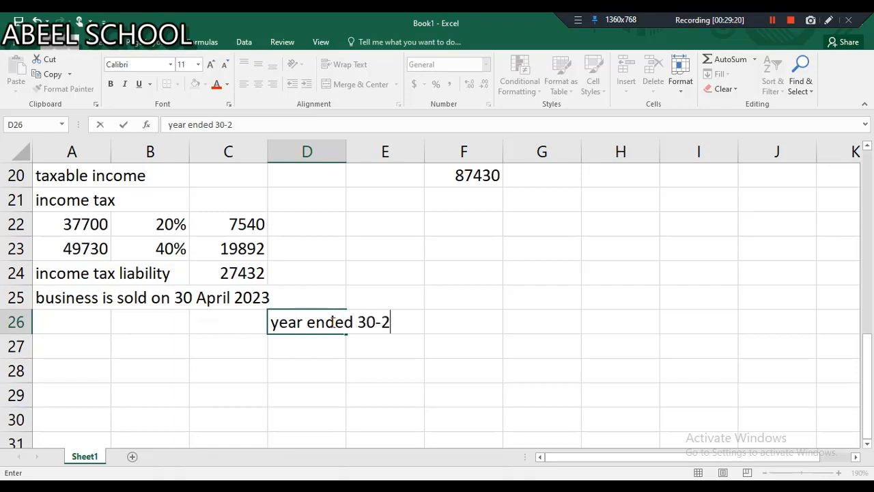
text(-2022)
key(Return)
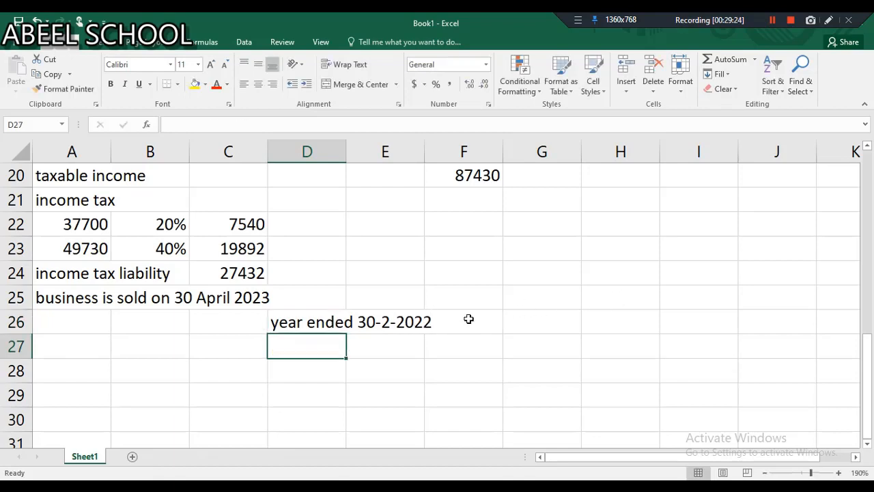
Enter the column heading "year ended 30-4-2023" in cell F26.
click(468, 319)
text(yea)
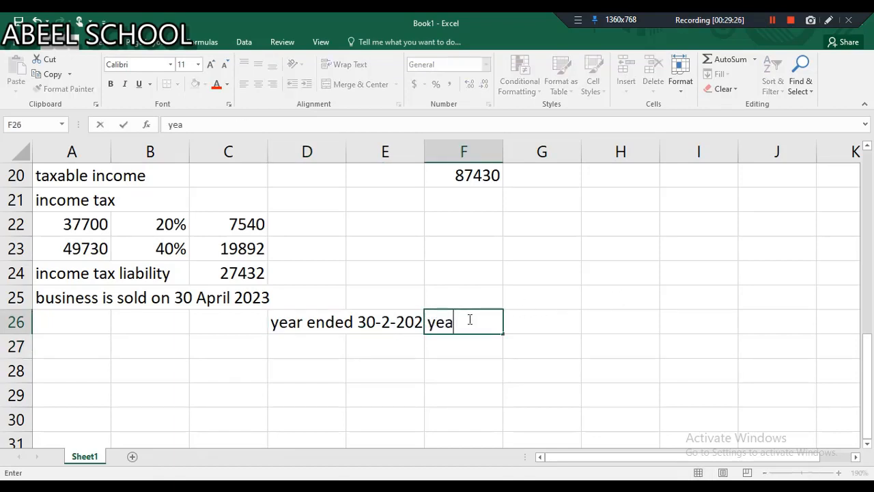
text(r ended 30)
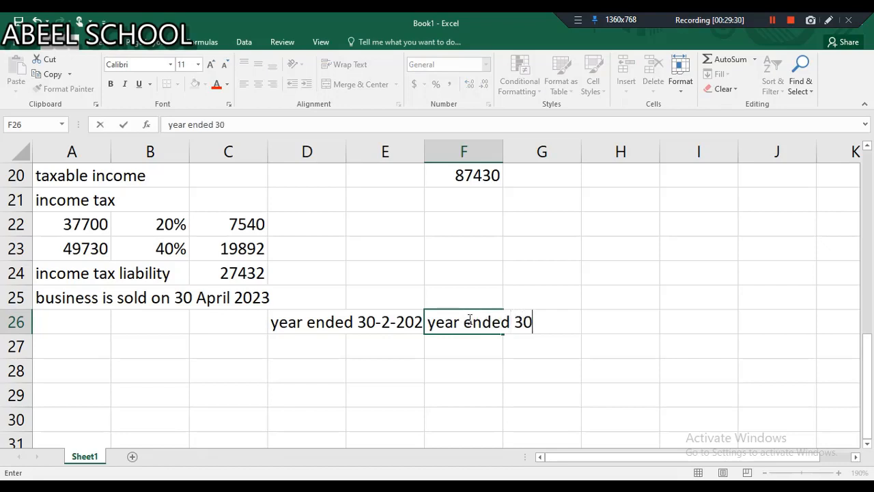
text(-4-2023)
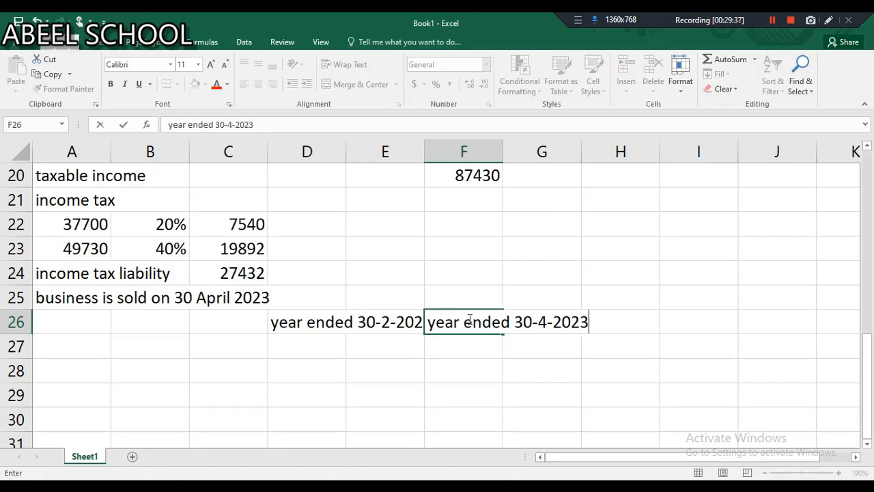
key(Return)
Correct the heading in cell D26 to "year ended 30-4-2022".
click(390, 321)
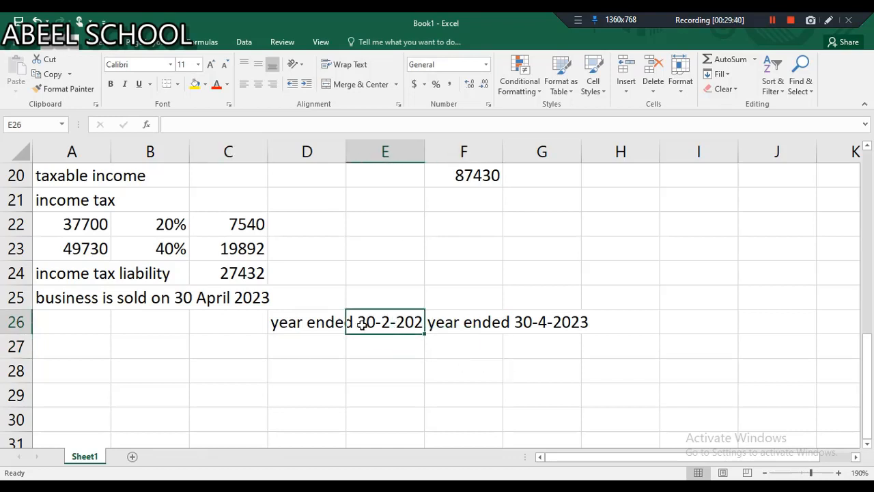
click(327, 321)
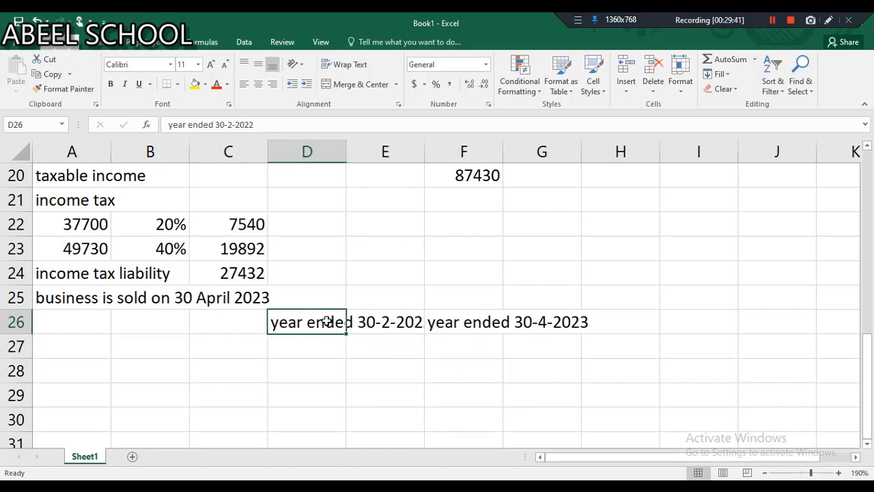
click(235, 124)
key(BackSpace)
key(BackSpace)
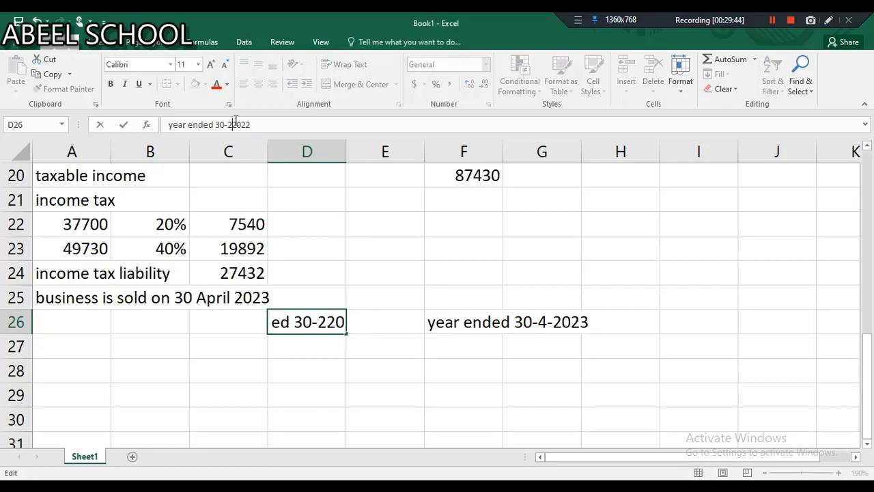
text(4-)
key(Return)
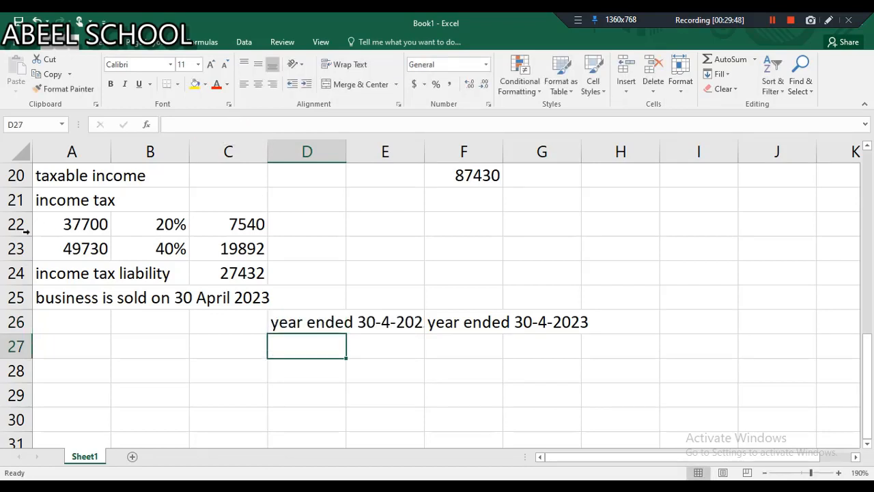
Enter the row label "trading profit" in cell A27.
click(83, 350)
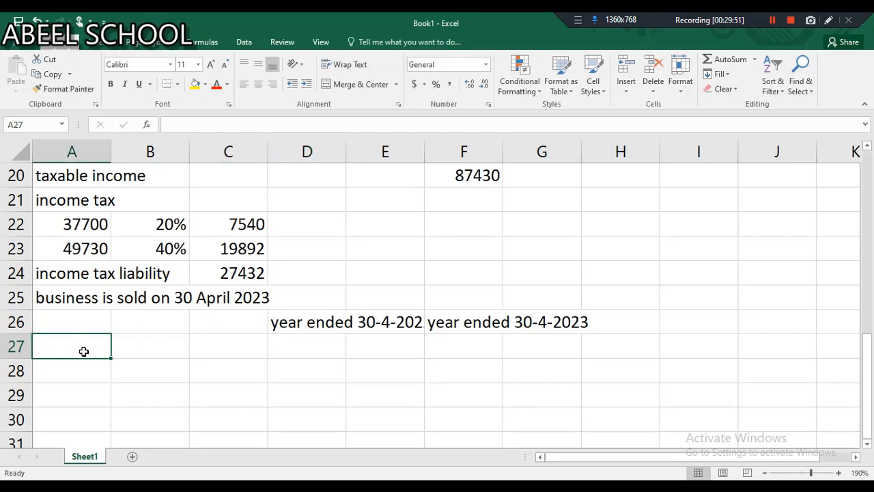
text(ta)
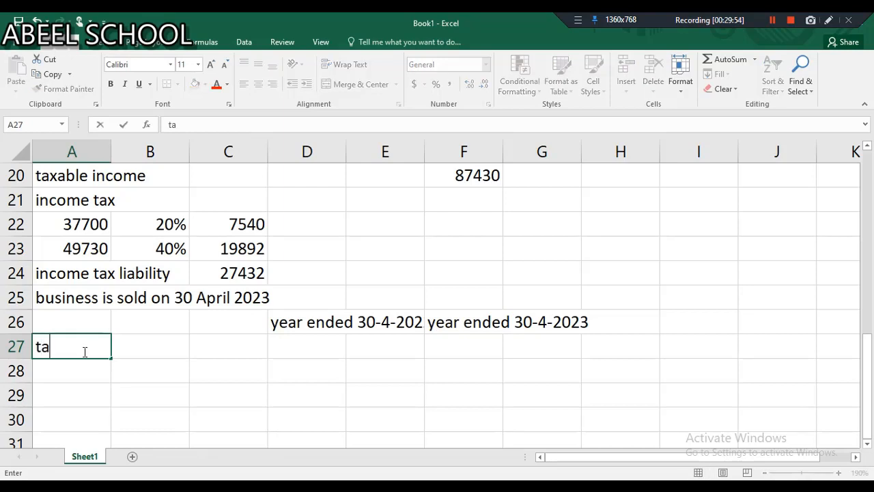
text(x)
key(BackSpace)
key(BackSpace)
text(rading profit)
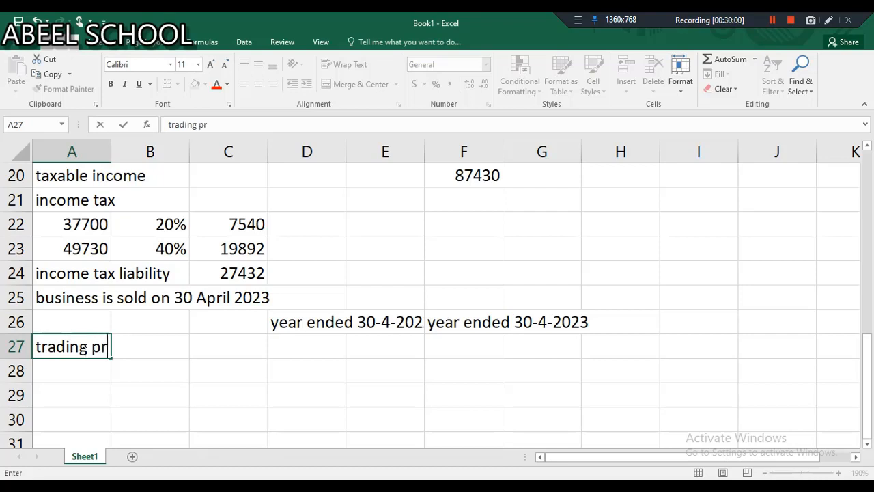
Calculate the first year's trading profit with =5000*12 in cell D27.
click(317, 344)
text(=5)
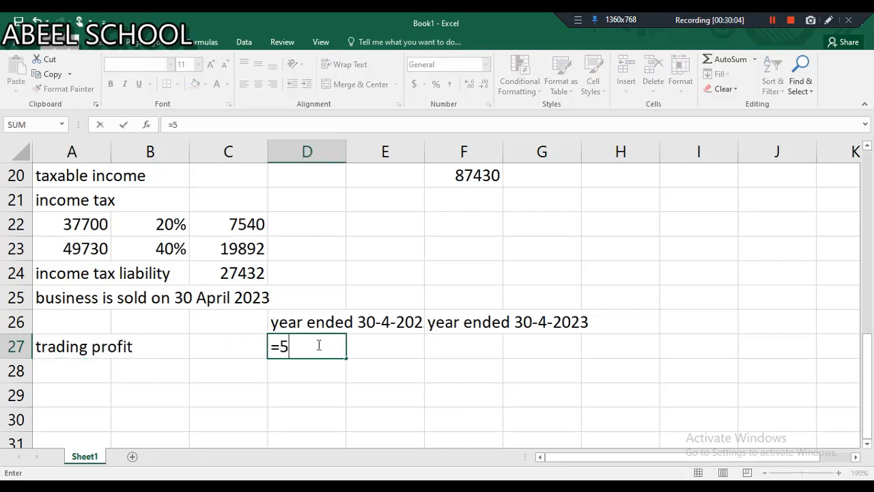
text(000*12)
key(Return)
Carry the same trading profit into the year ended 30-4-2023 with =D27 in cell F27.
click(485, 343)
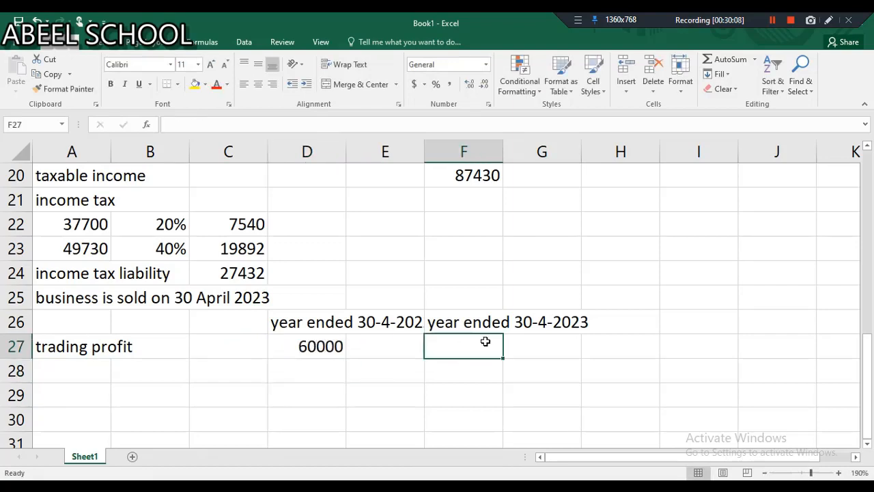
text(=)
click(312, 347)
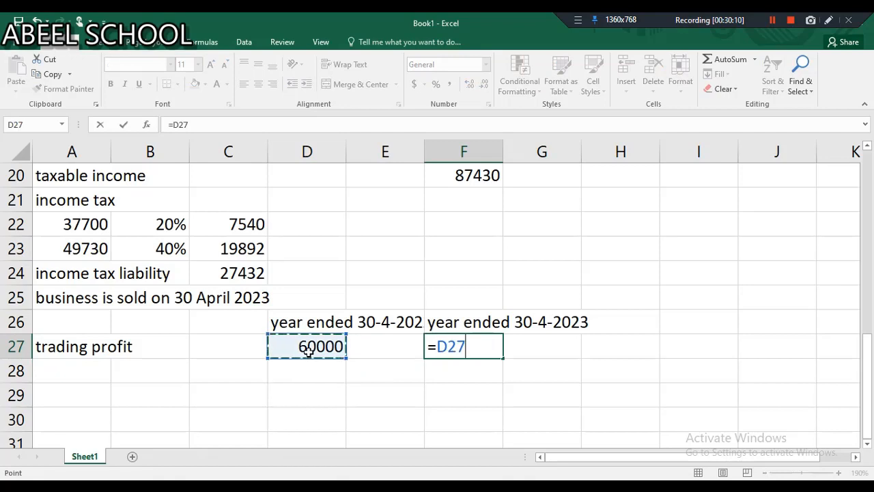
key(Return)
Enter the row label "less capital allowance (AIA)" in cell A28.
click(84, 375)
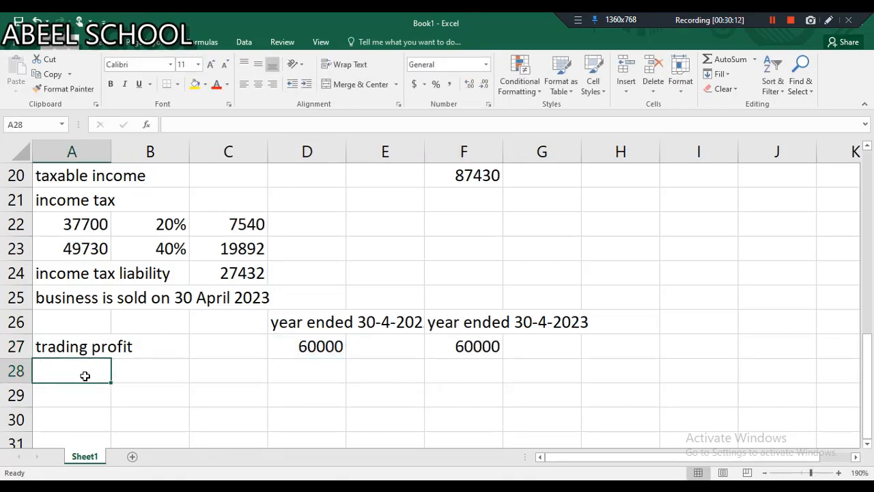
text(less )
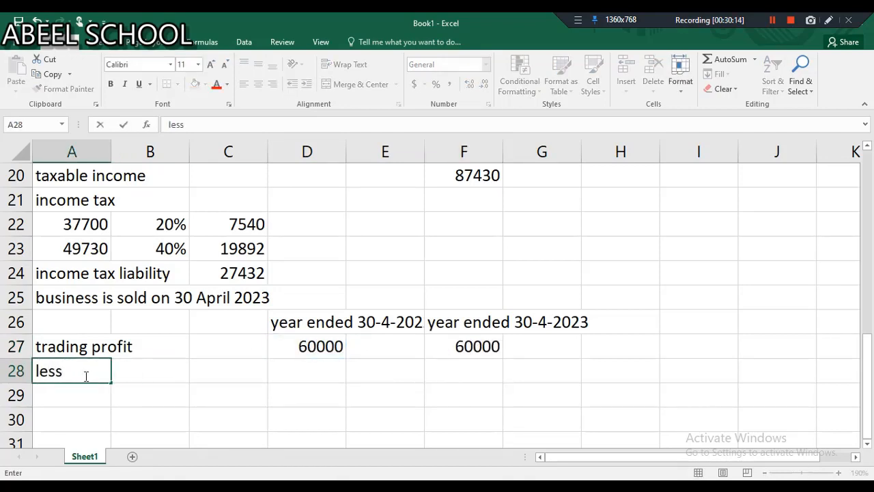
text(capital allowance)
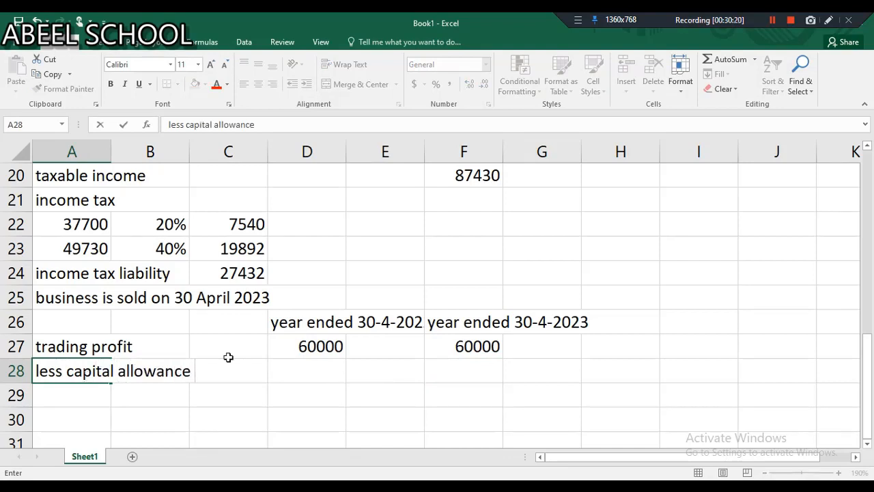
text( (AIA))
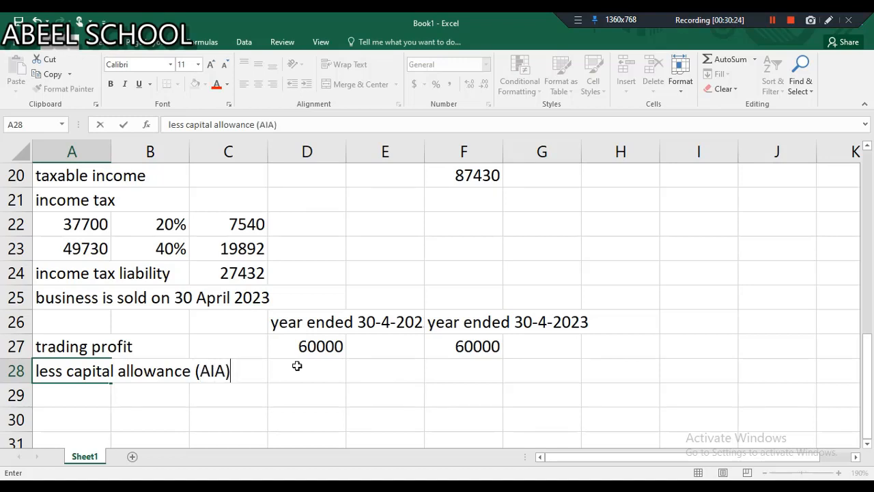
Enter the capital allowance amounts in row 28: =-6000 in cell D28 and 0 in cell F28.
click(297, 366)
text(=-)
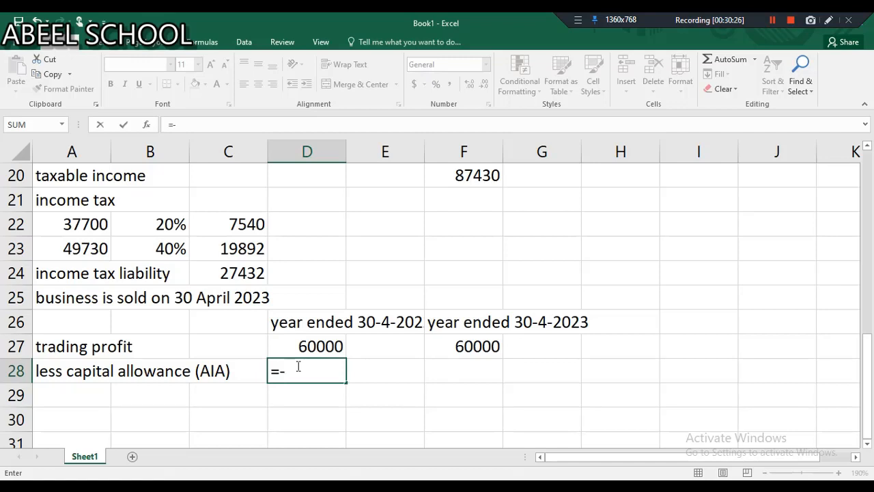
text(6000)
key(Return)
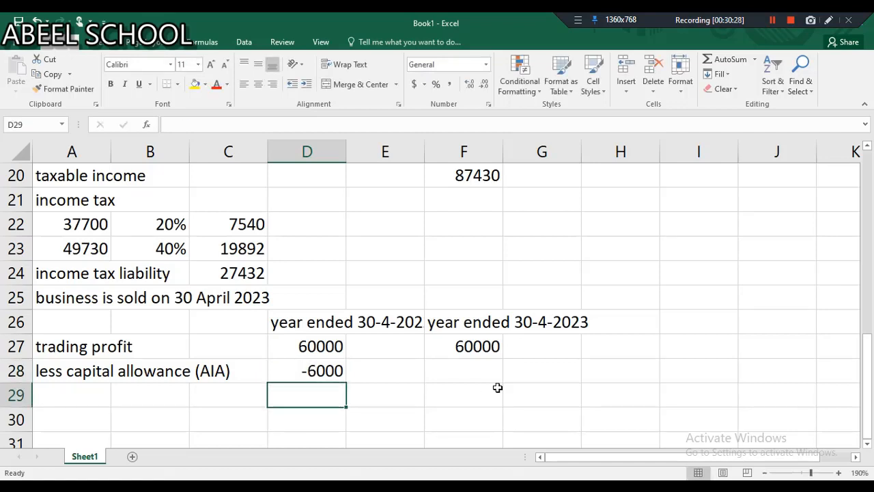
click(467, 373)
text(0)
key(Return)
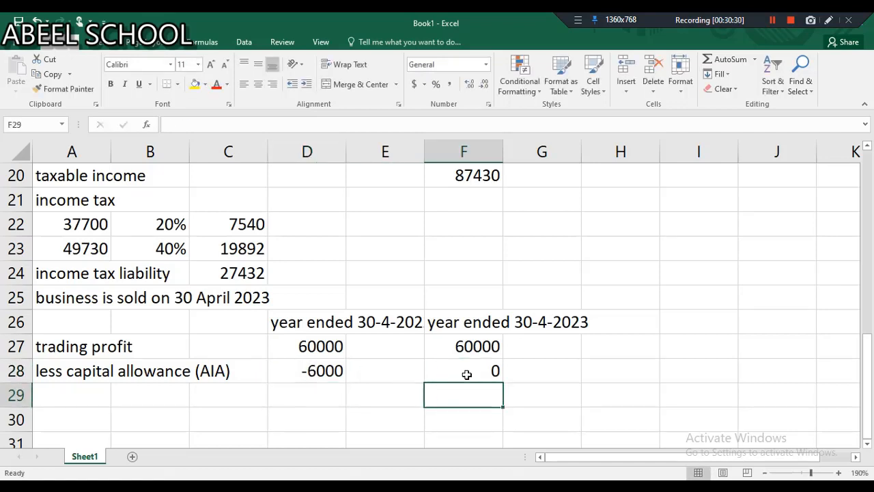
Add the row label "add balancing charge" in cell A29 and enter =10000 for the year ended 30-4-2023 in cell F29.
click(75, 395)
scroll(74, 399, down, 1)
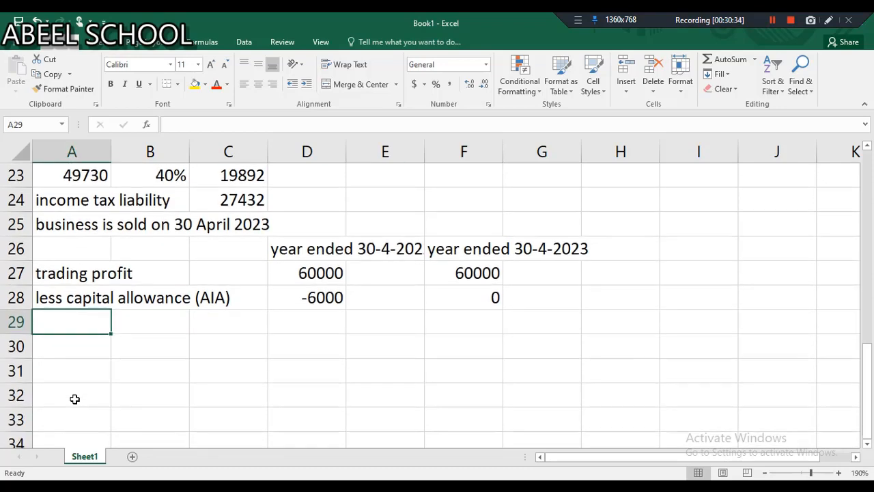
text(add b)
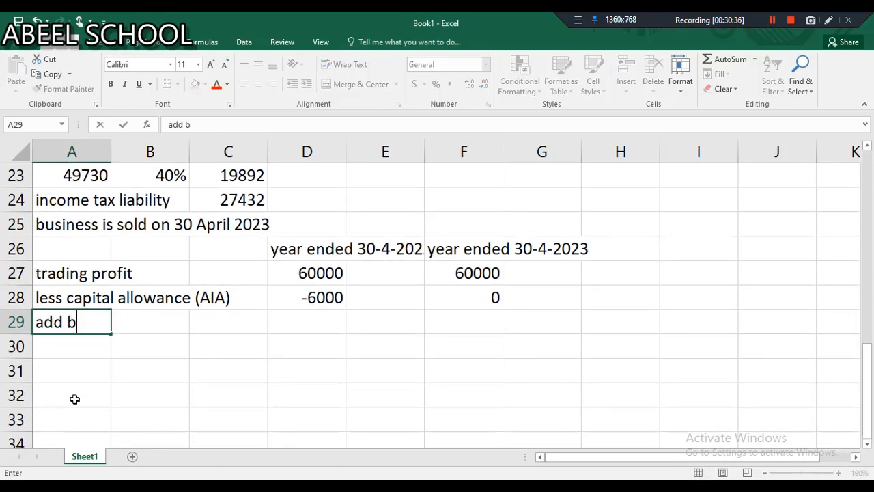
text(alancing )
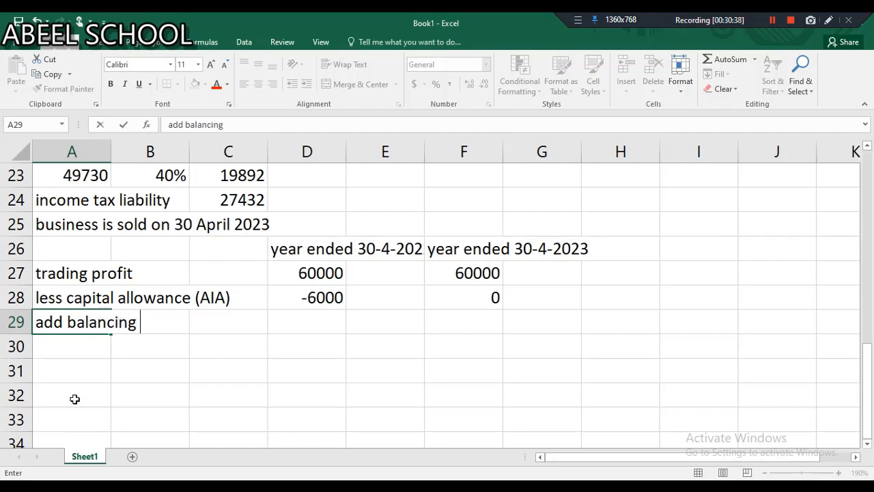
text(charge)
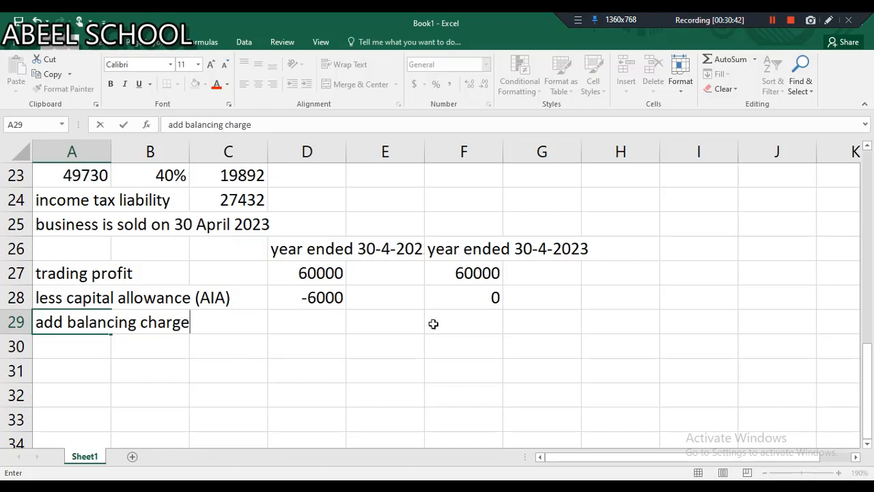
click(455, 323)
text(=10000)
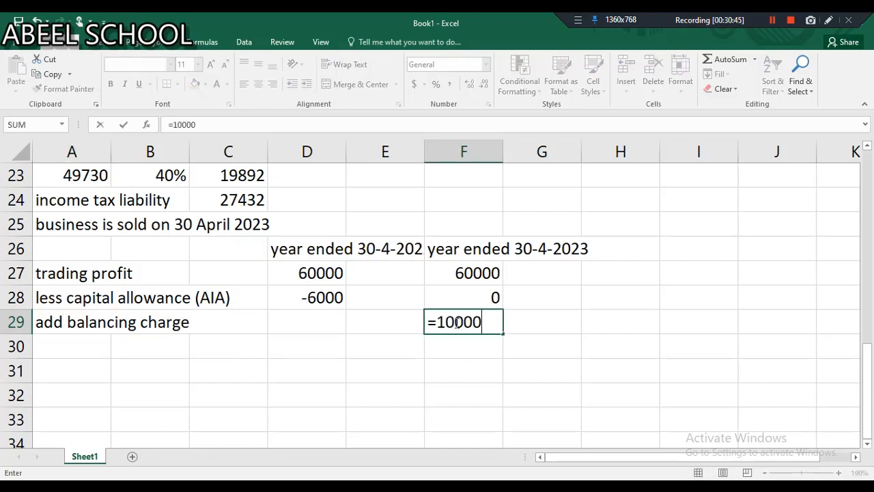
key(Return)
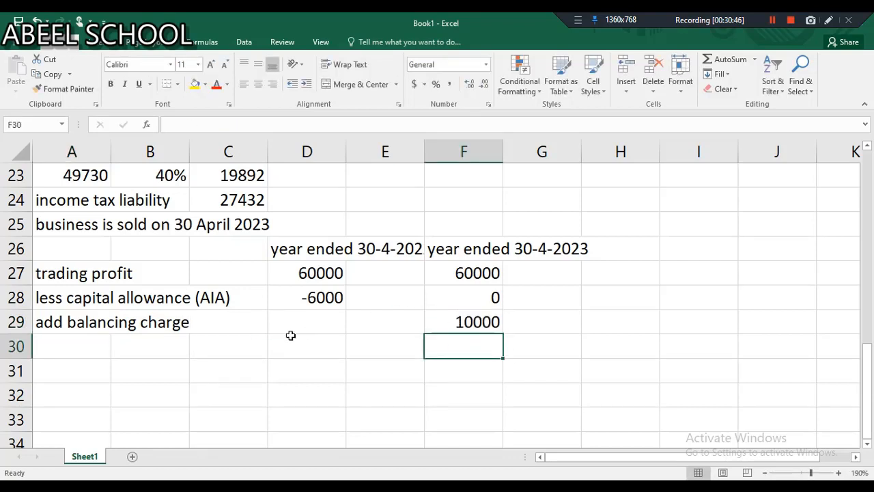
Enter the row label "tax adjusted trading profit" in cell A30.
click(80, 351)
text(tax)
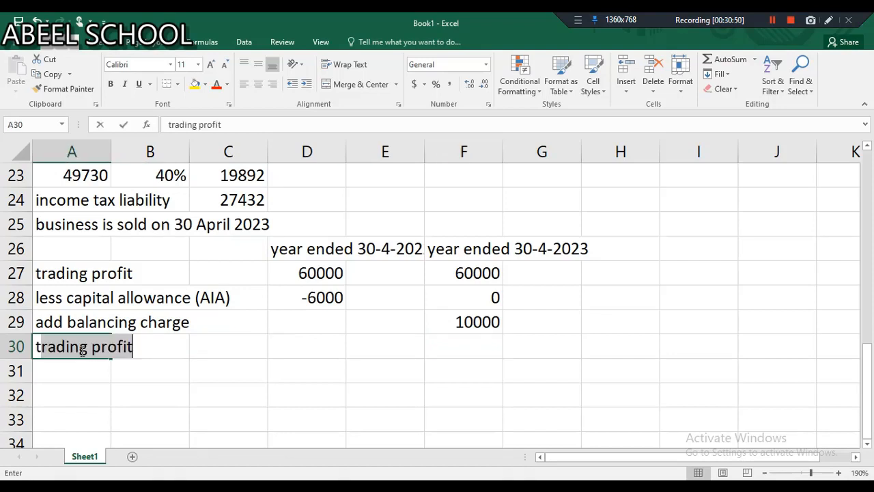
text( ad)
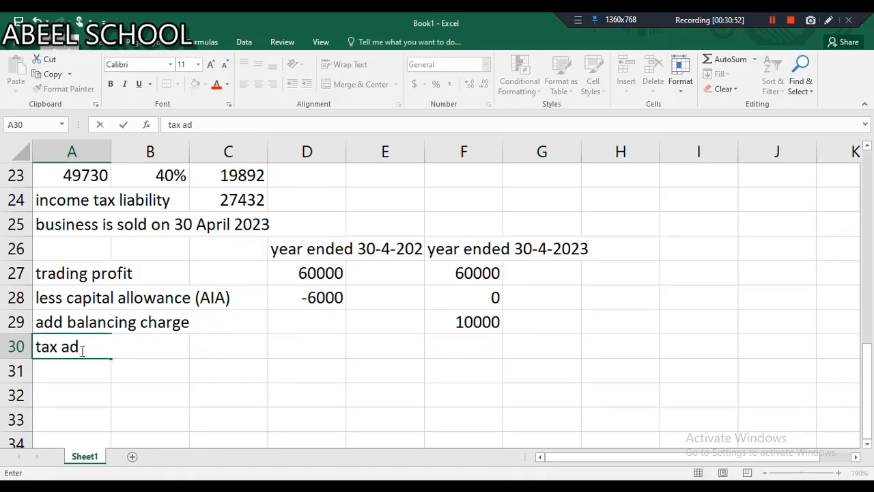
text(justed t)
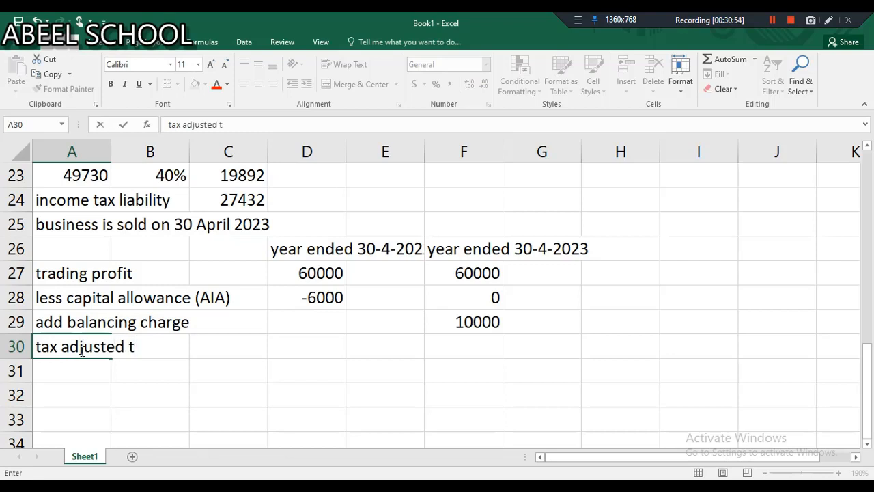
text(radign pr)
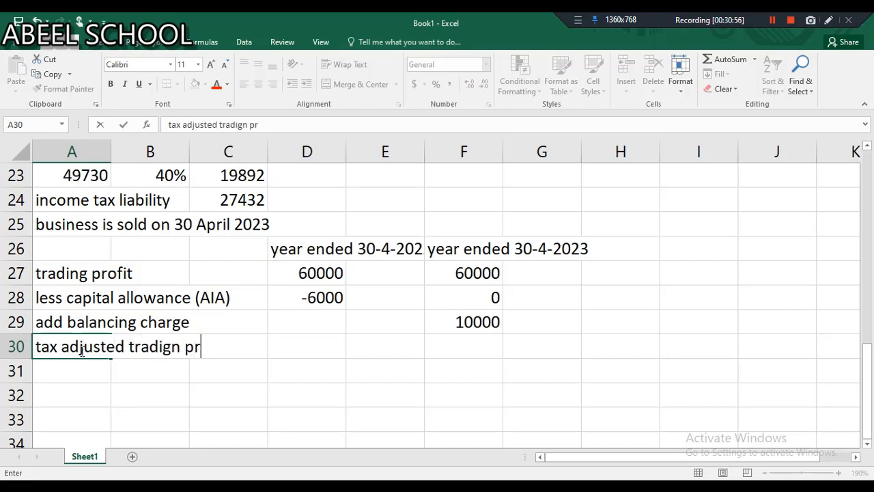
key(BackSpace)
key(BackSpace)
key(BackSpace)
key(BackSpace)
key(BackSpace)
text(ng profit)
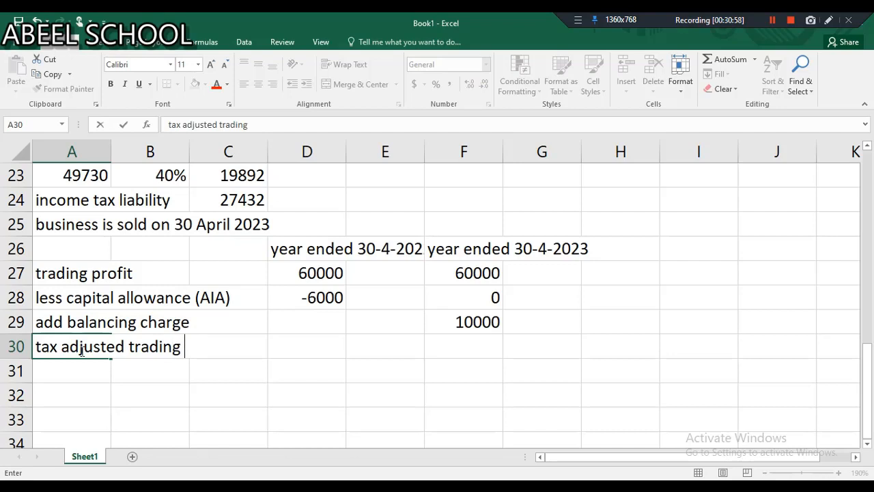
Calculate the first year's tax adjusted trading profit with =D28+D27 in cell D30.
click(295, 354)
text(=)
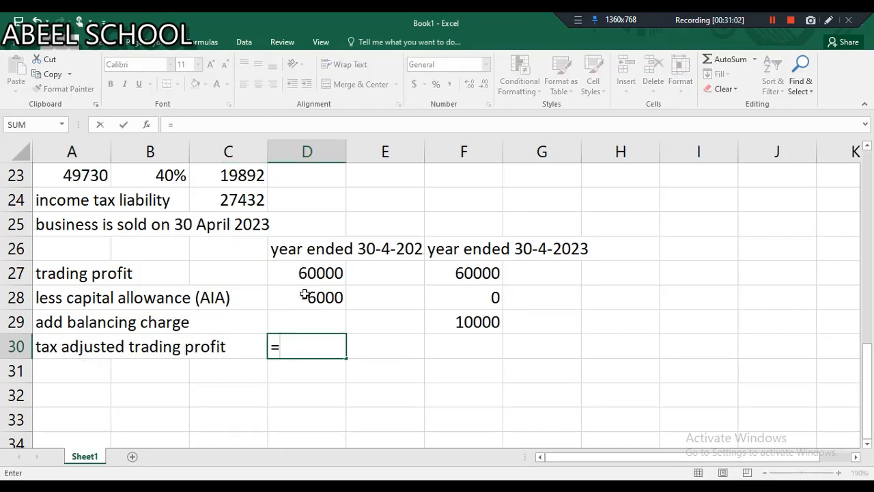
click(305, 295)
text(+)
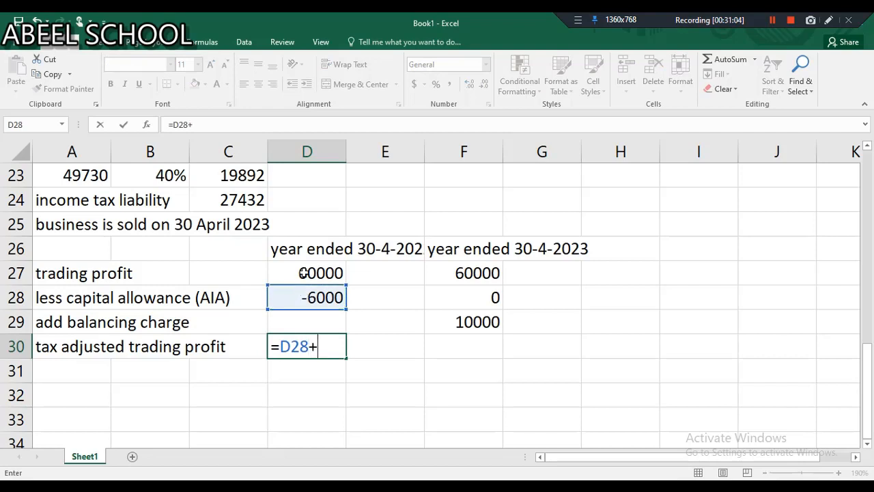
key(Return)
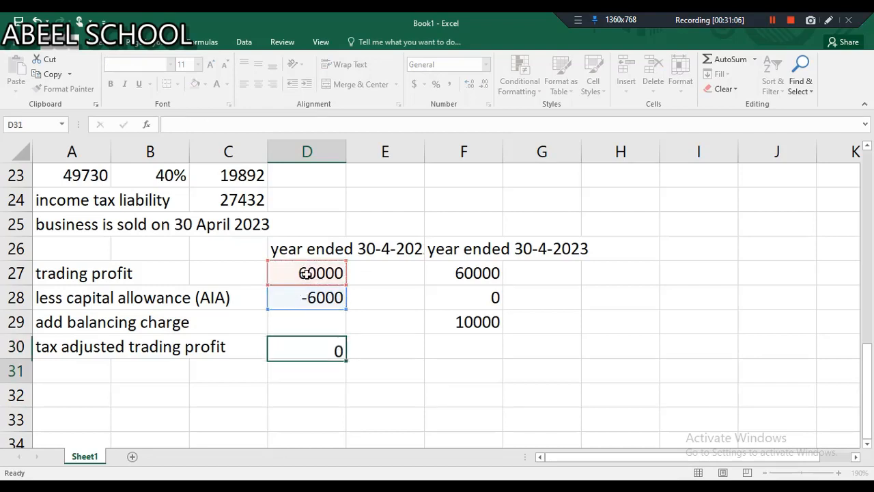
Calculate the tax adjusted trading profit for the year ended 30-4-2023 with =F29+F27 in cell F30.
click(469, 350)
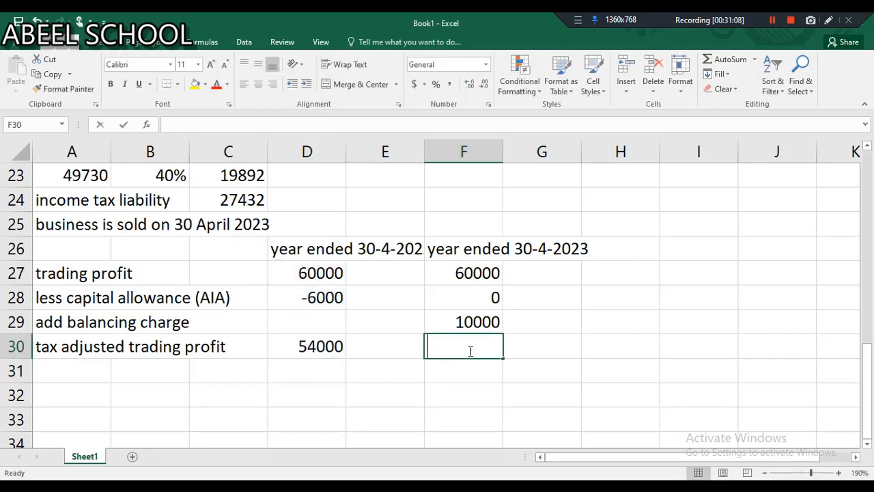
text(=)
click(455, 323)
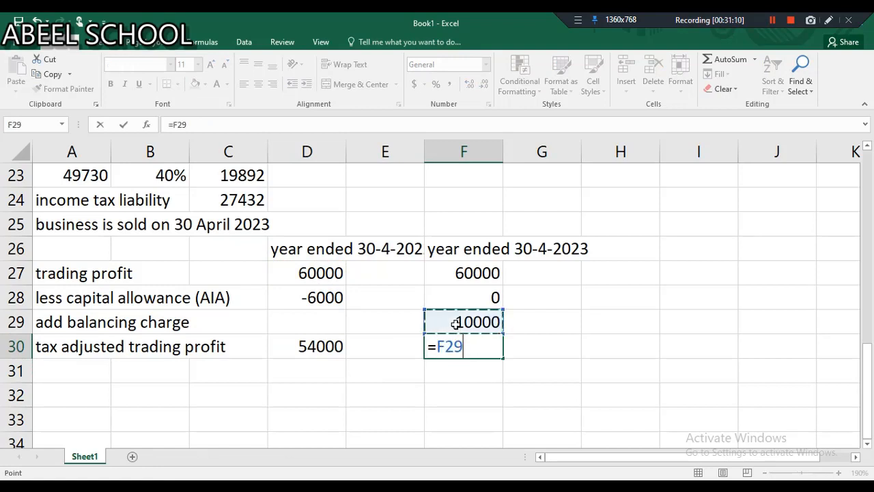
text(+)
click(465, 273)
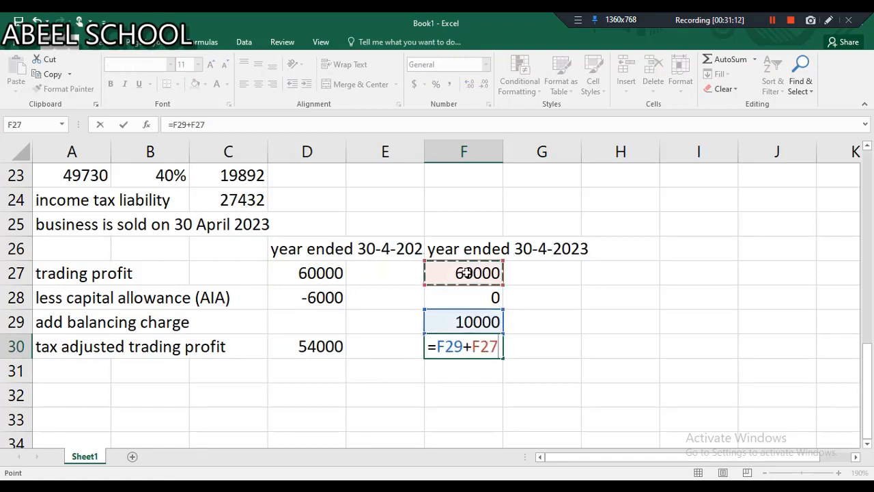
key(Return)
Add the row label "less overlap profits" in cell A31 and enter =-9000 in cell F31.
click(80, 363)
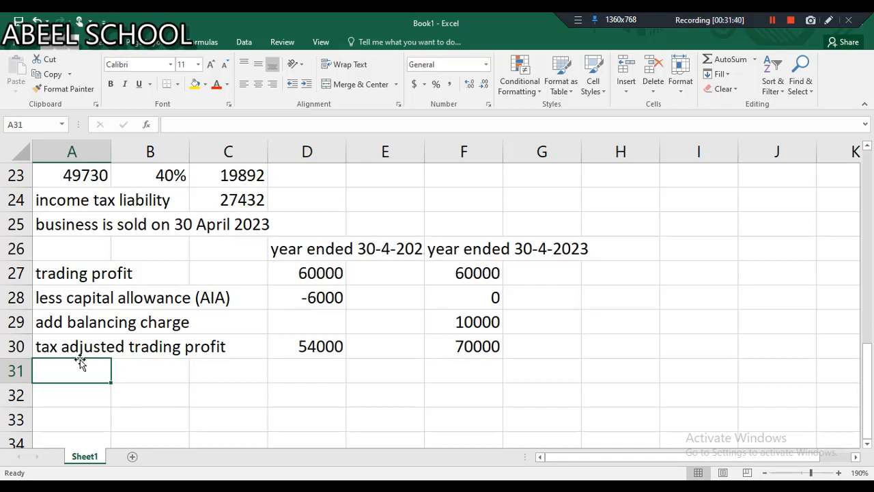
text(less )
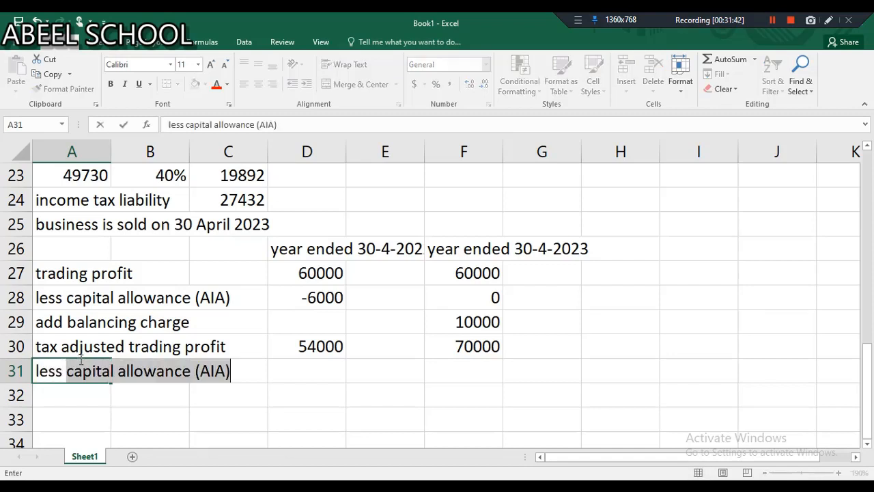
text(overlap)
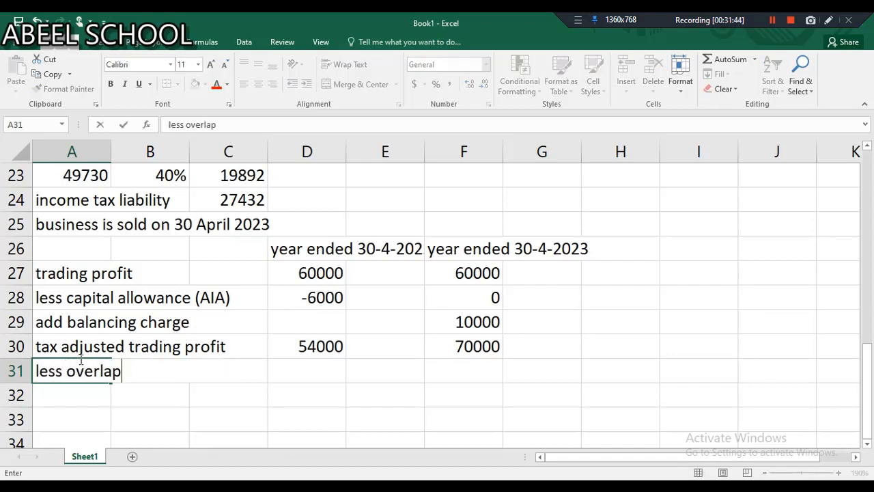
text( profits)
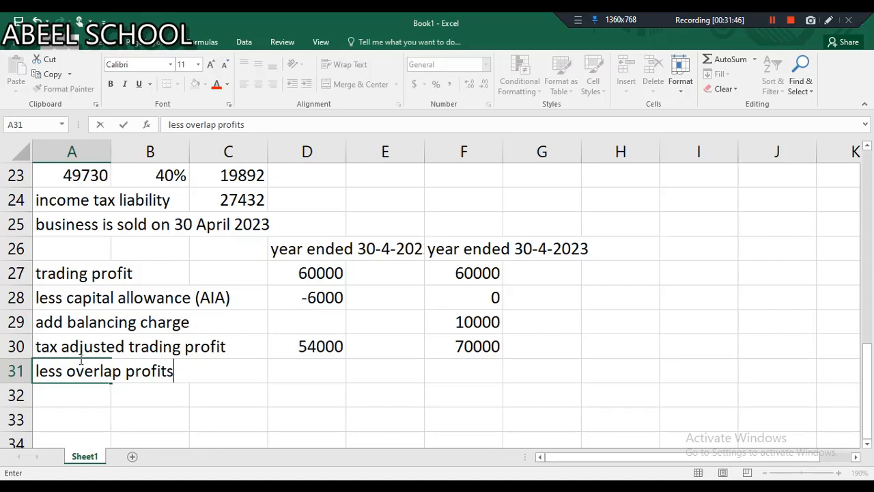
click(448, 373)
text(=)
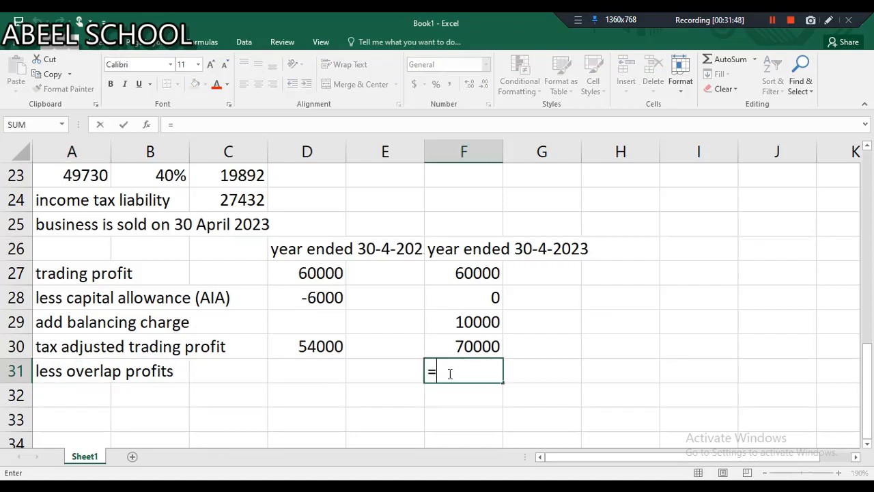
text(-9000)
key(Return)
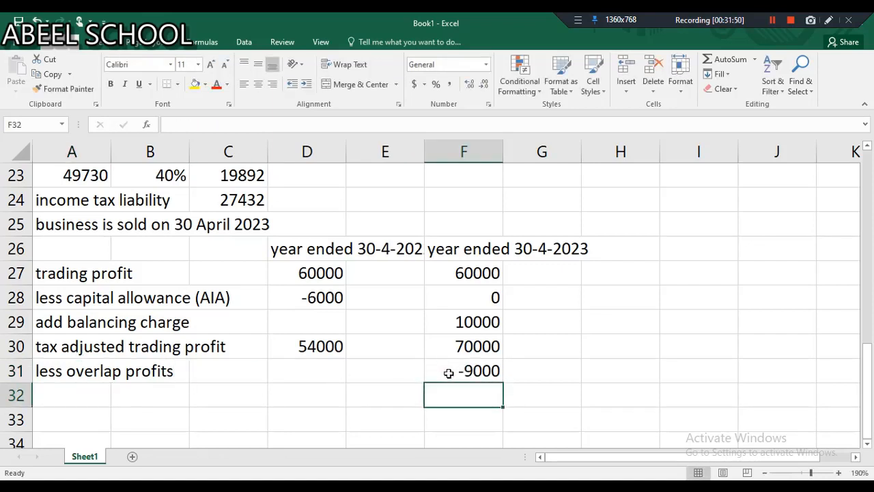
Add the row label "taxable profit" in cell A32 and carry the first year's adjusted profit into cell D32 with =D30.
click(94, 397)
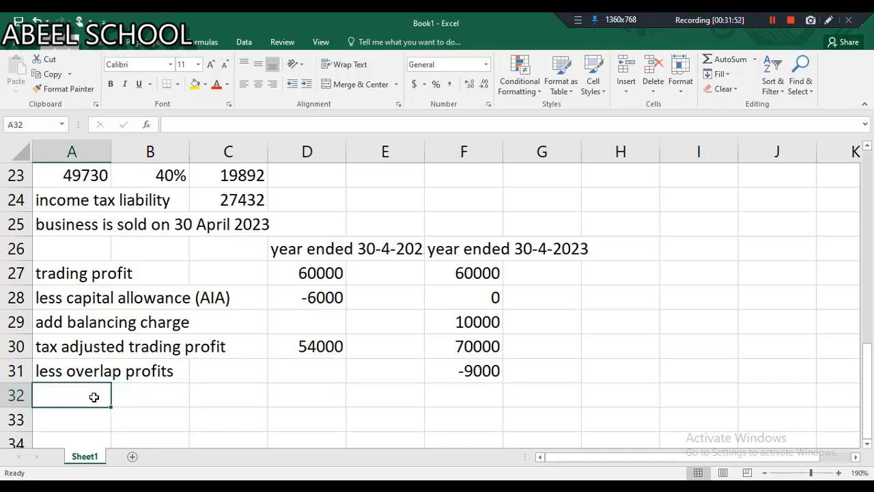
text(taxa)
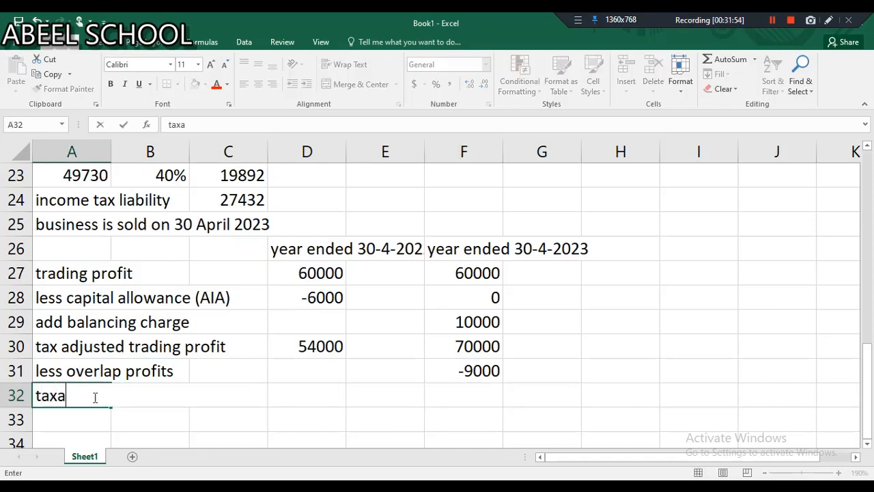
text(ble profit)
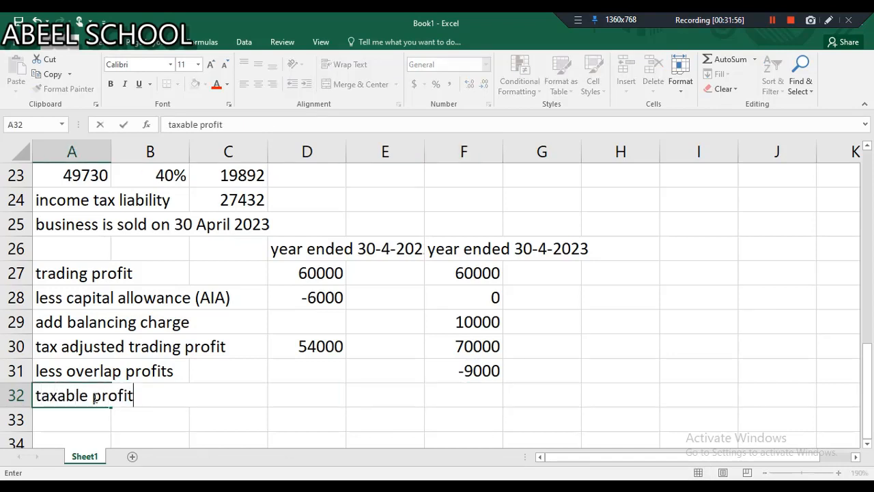
click(286, 400)
text(=)
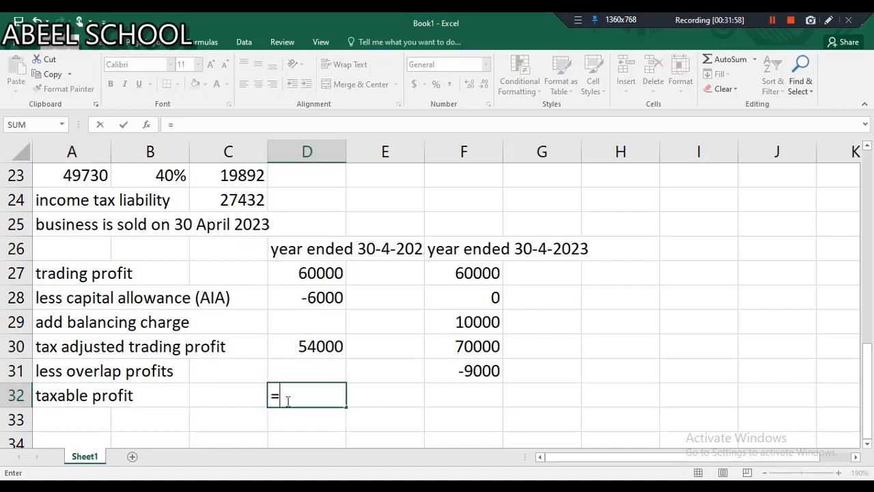
click(292, 349)
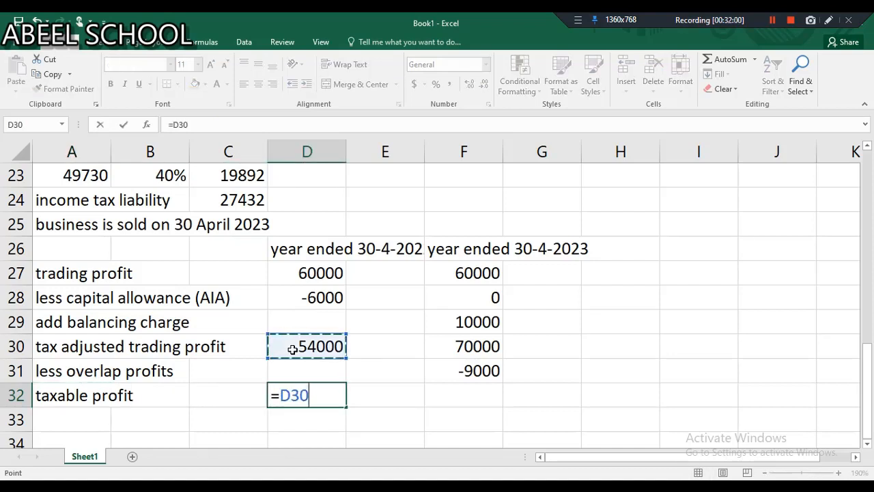
key(Return)
Calculate the taxable profit for the year ended 30-4-2023 with =F30+F31 in cell F32.
click(473, 396)
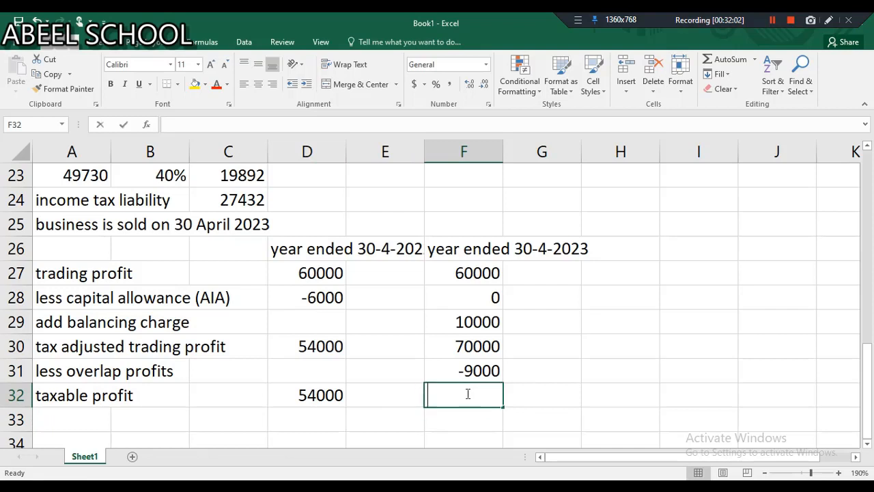
text(=)
click(459, 347)
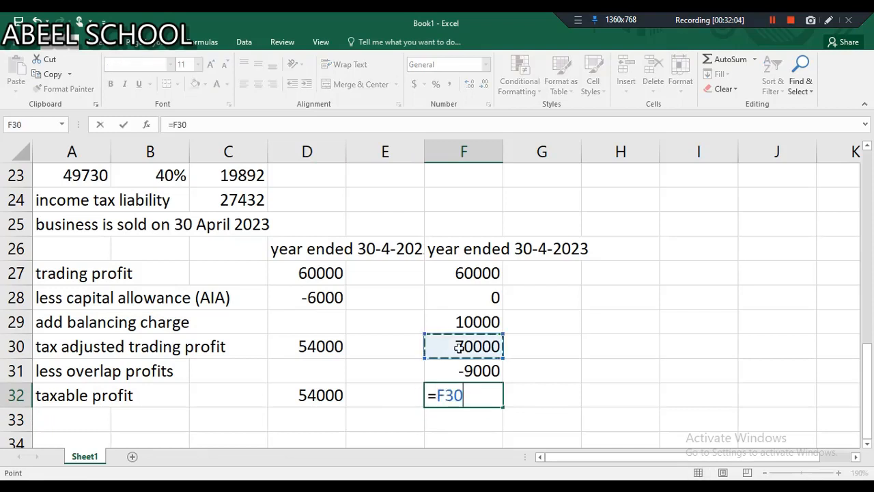
text(+)
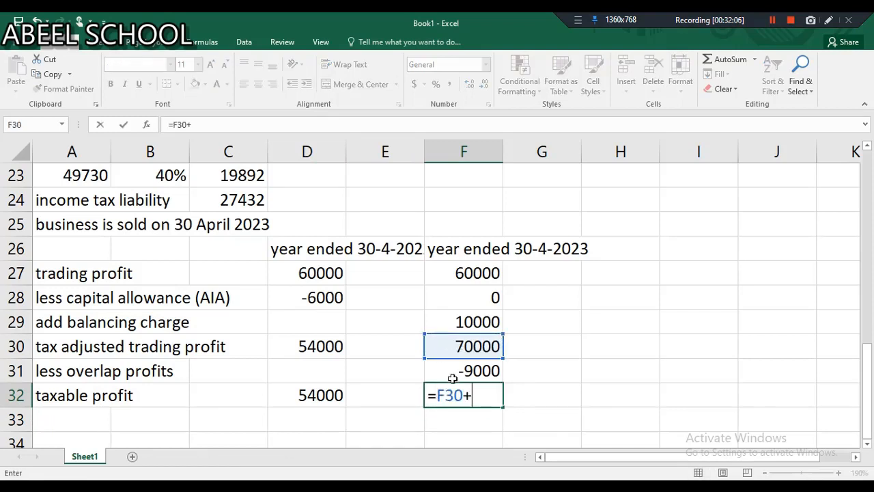
click(451, 377)
key(ctrl+Return)
key(Return)
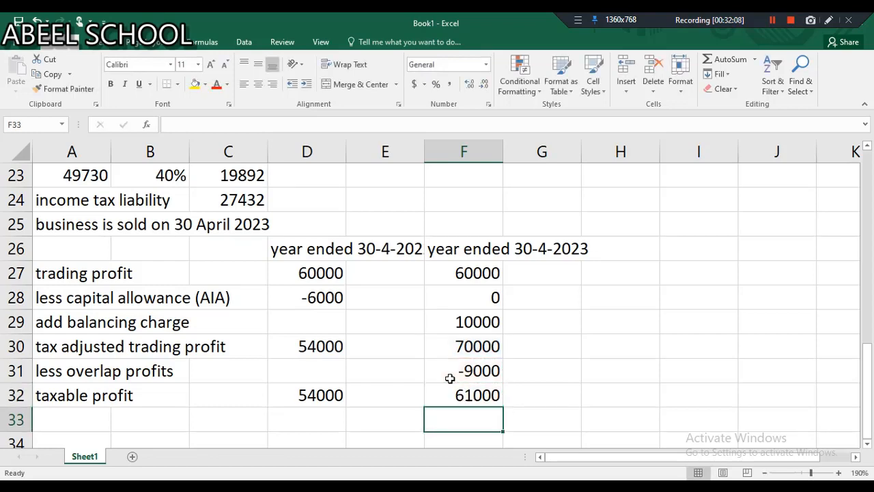
Add the row label "less personal allowance" in cell A33 below the taxable profit row.
scroll(450, 377, down, 2)
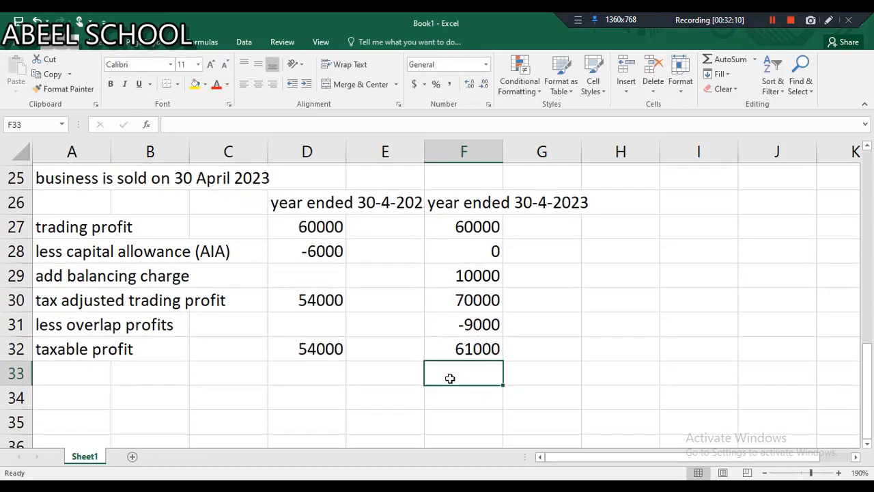
click(67, 328)
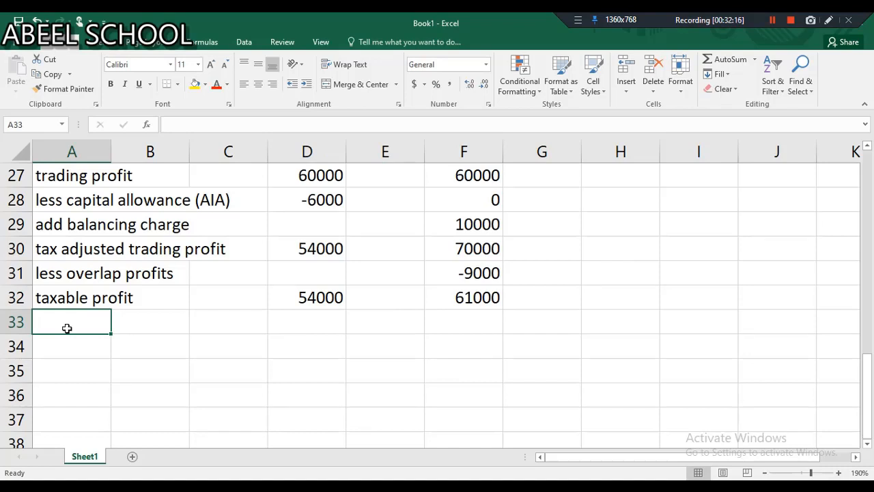
text(less )
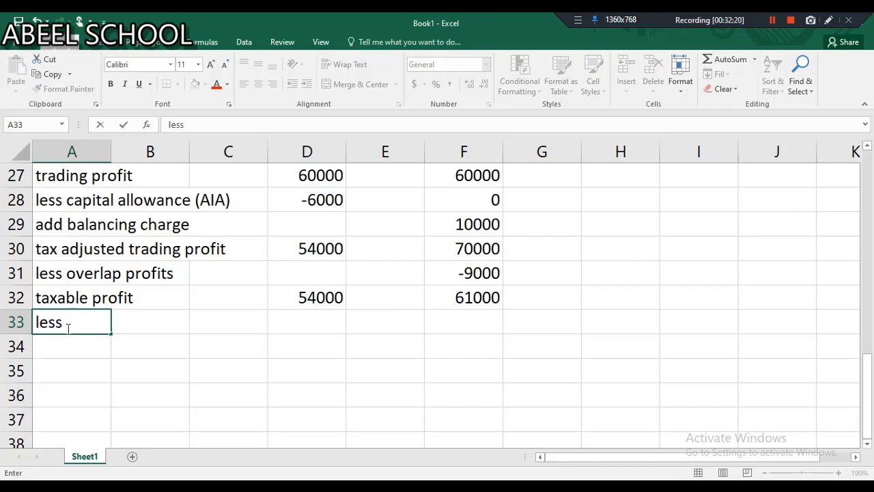
text(persona)
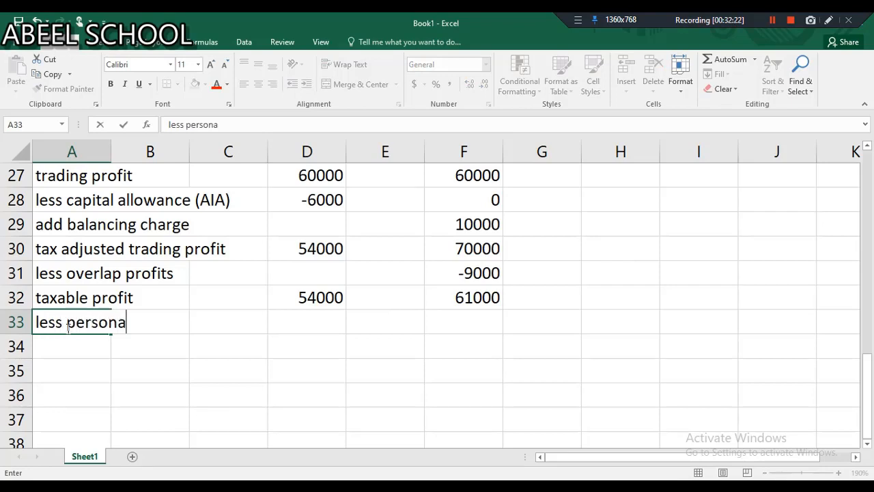
text(l allwan)
key(BackSpace)
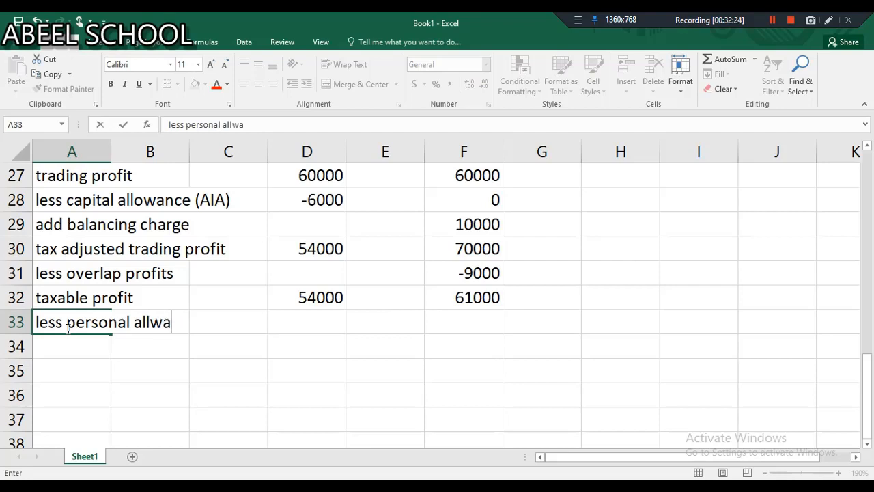
key(BackSpace)
key(BackSpace)
text(owance)
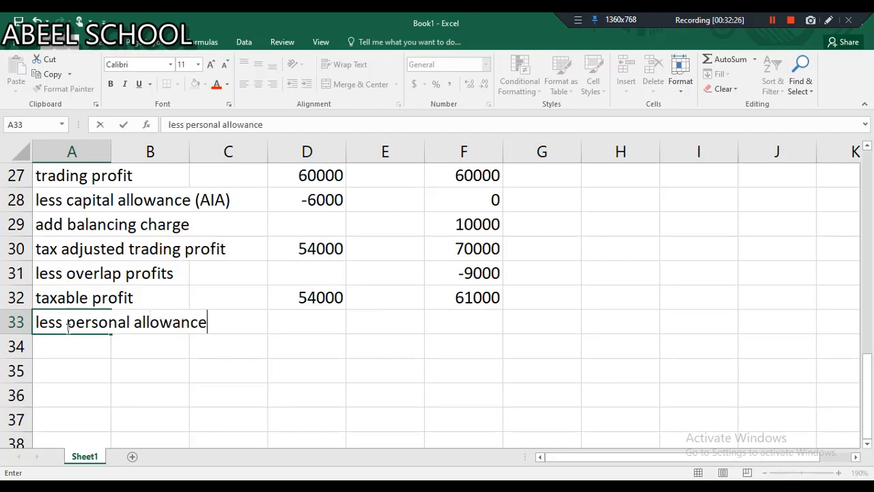
Enter the personal allowance as =-12570 in cell D33 and carry it into the second year with =D33 in cell F33.
click(292, 318)
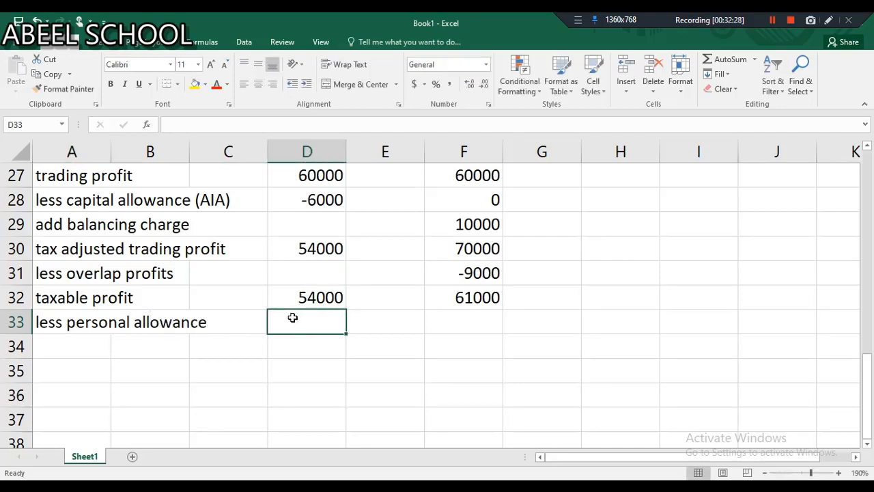
text(=-12570)
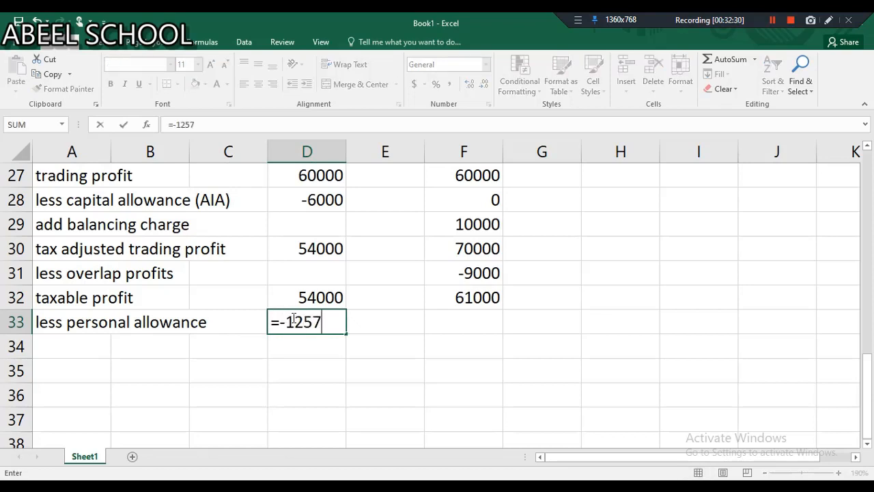
click(453, 324)
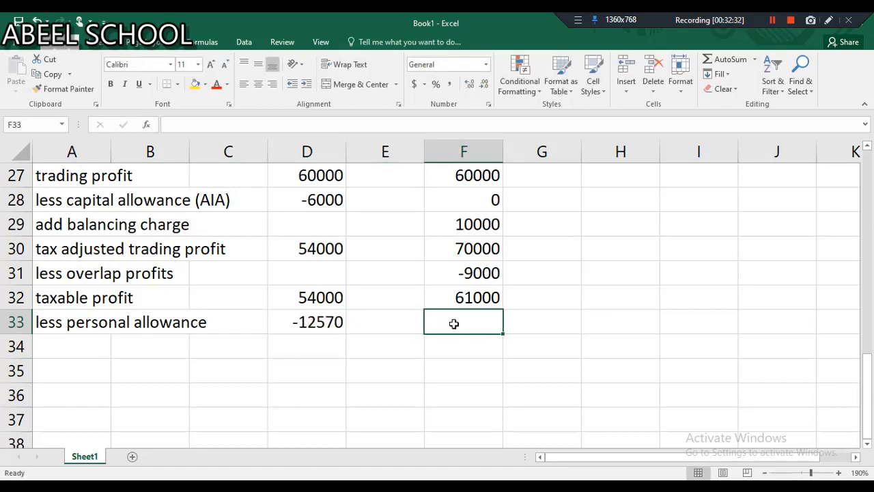
text(=)
click(300, 323)
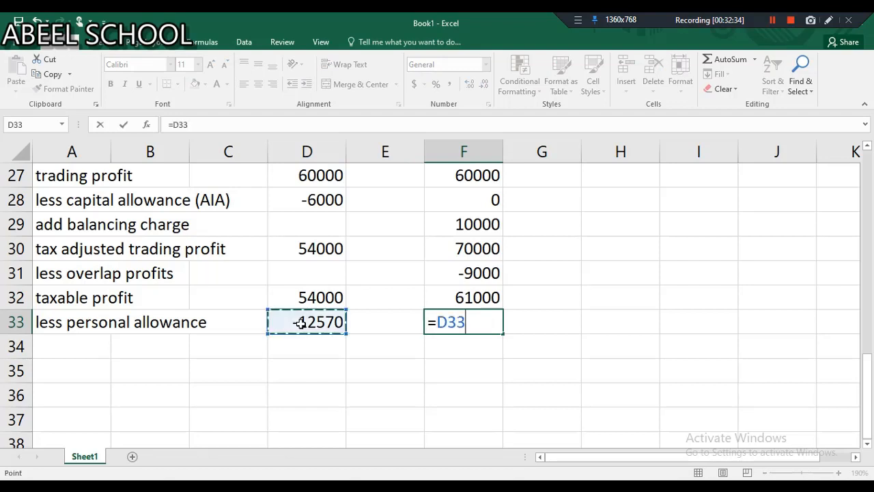
key(Return)
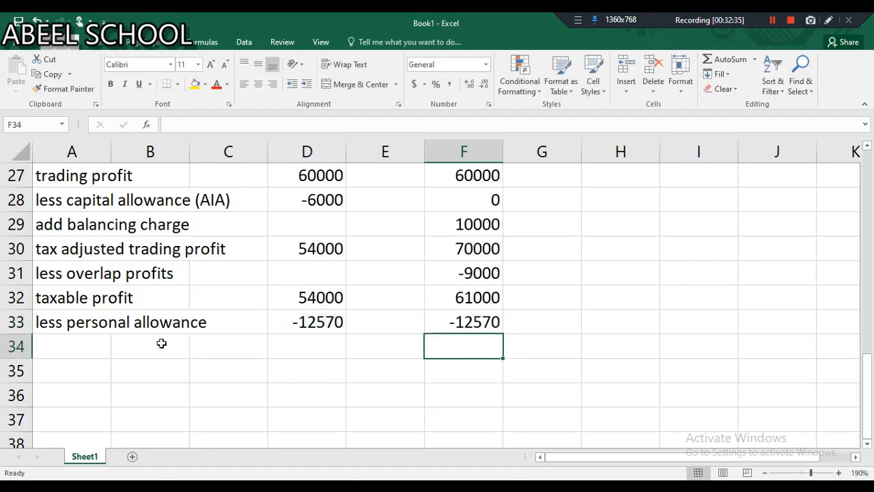
Add the row label "taxable income" in cell A34.
click(86, 343)
text(taca)
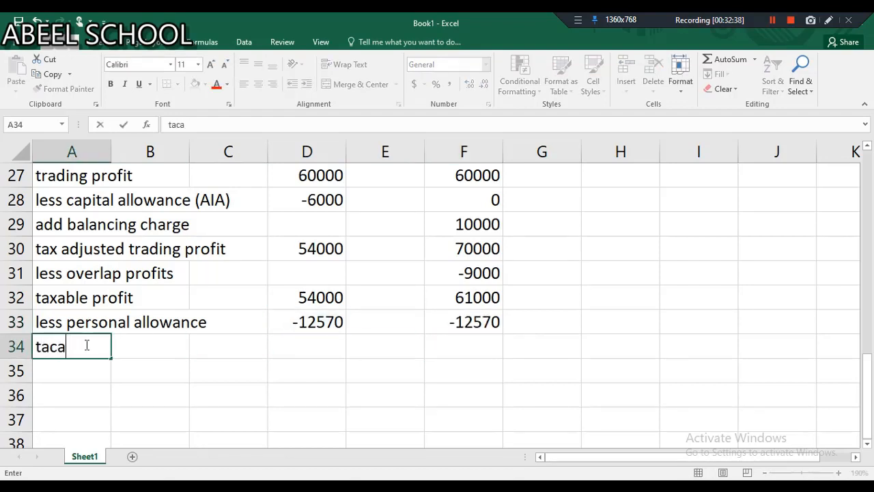
key(BackSpace)
key(BackSpace)
text(xable incom)
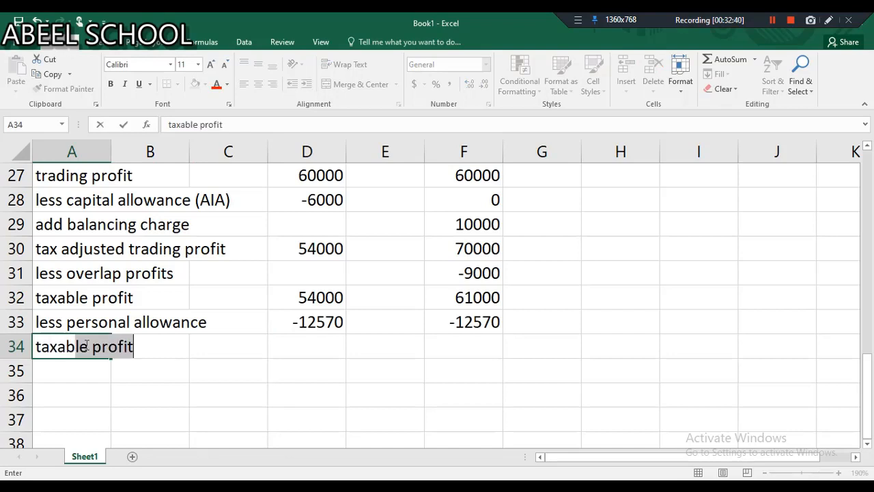
text(e)
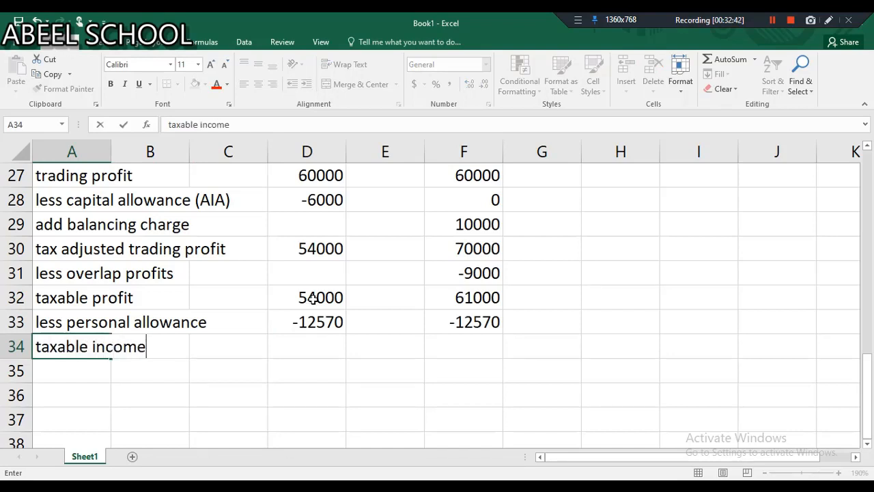
Calculate the first year's taxable income with =D32+D33 in cell D34.
click(302, 350)
text(=)
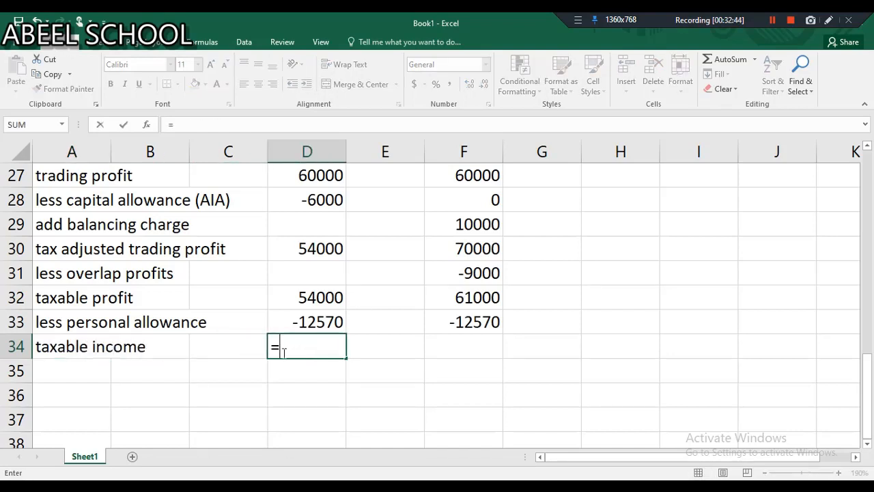
click(290, 296)
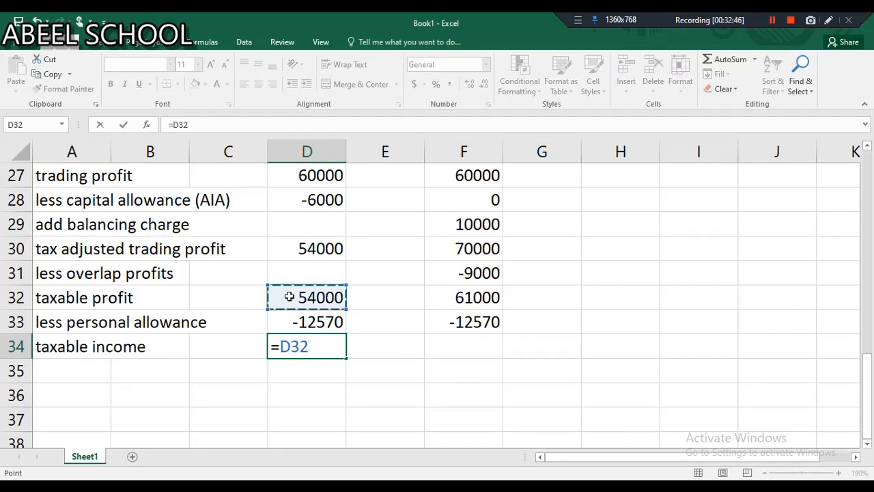
text(+)
click(297, 320)
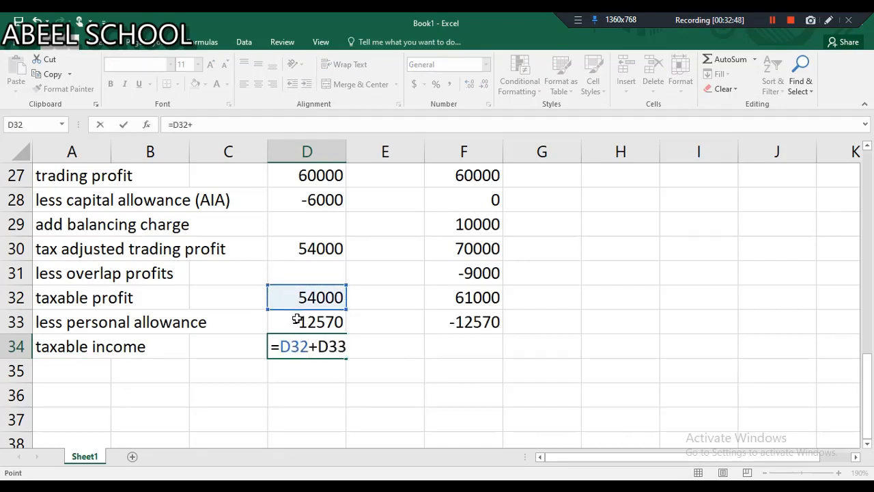
key(Return)
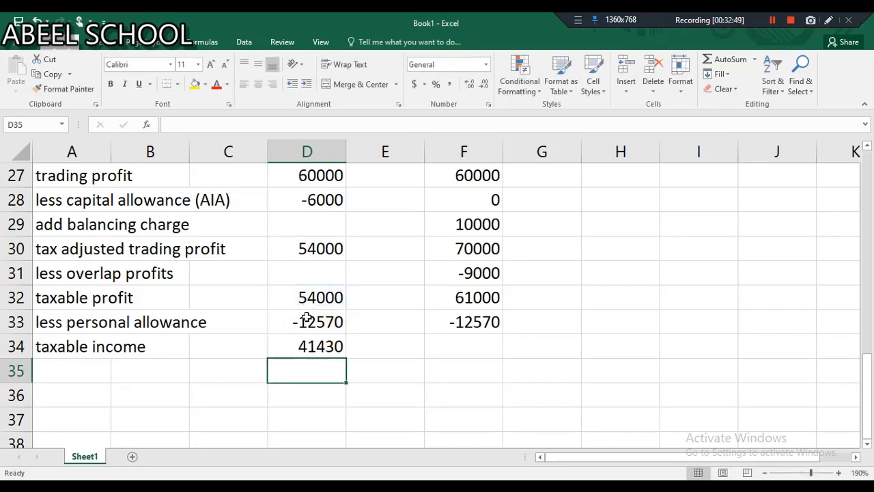
Calculate the taxable income for the year ended 30-4-2023 with =F32+F33 in cell F34.
click(467, 349)
text(=)
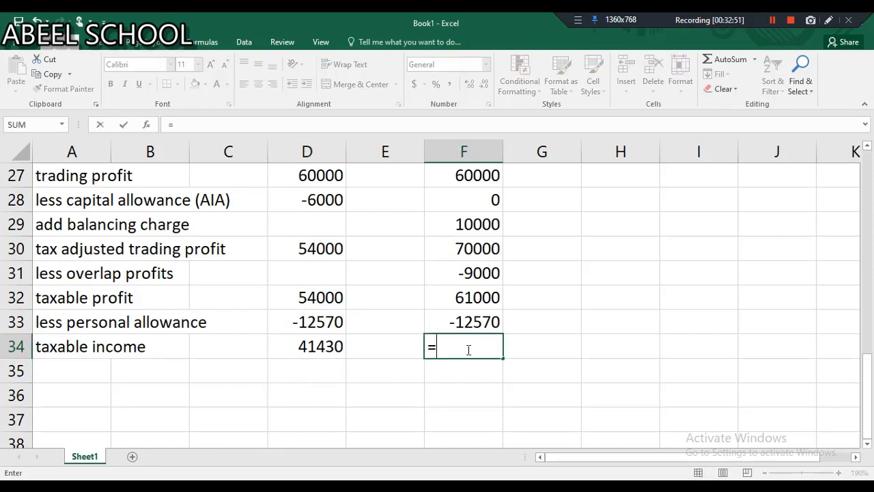
click(446, 298)
text(+)
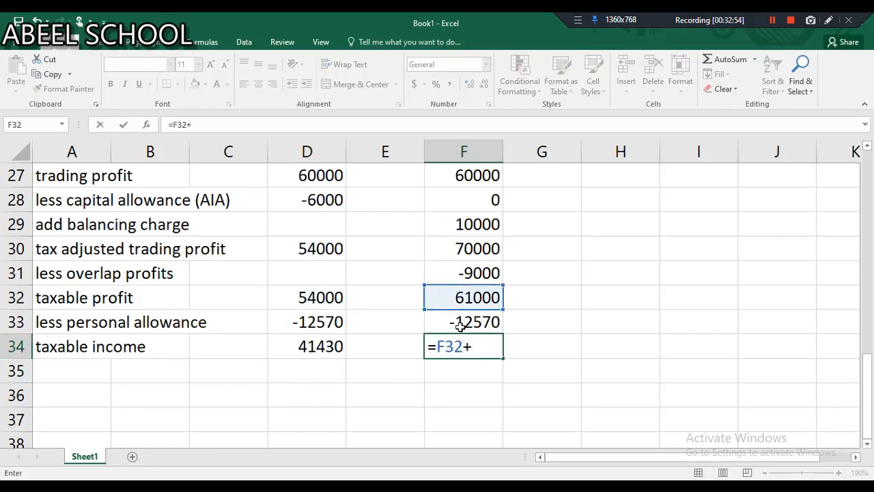
click(461, 327)
key(Return)
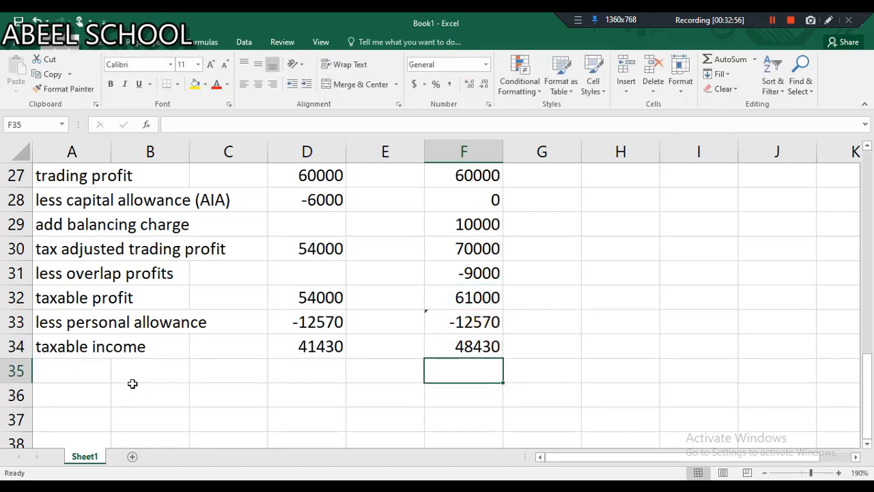
Add the heading "income tax" in cell A35 and enter the basic rate band as 37700 in A36 with 20% in B36.
click(79, 370)
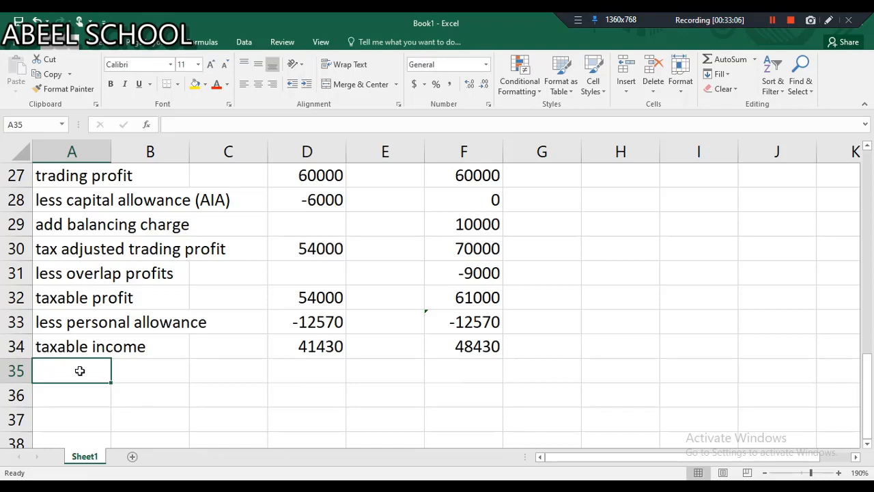
text(inc)
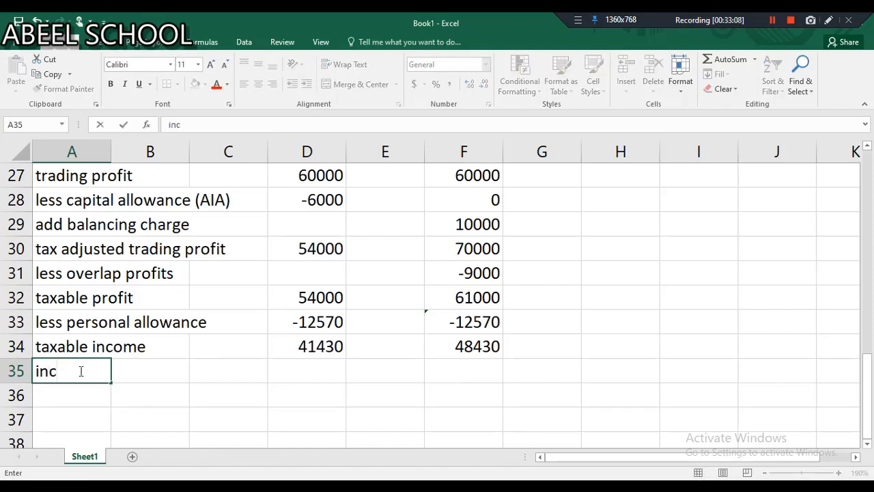
text(ome tax)
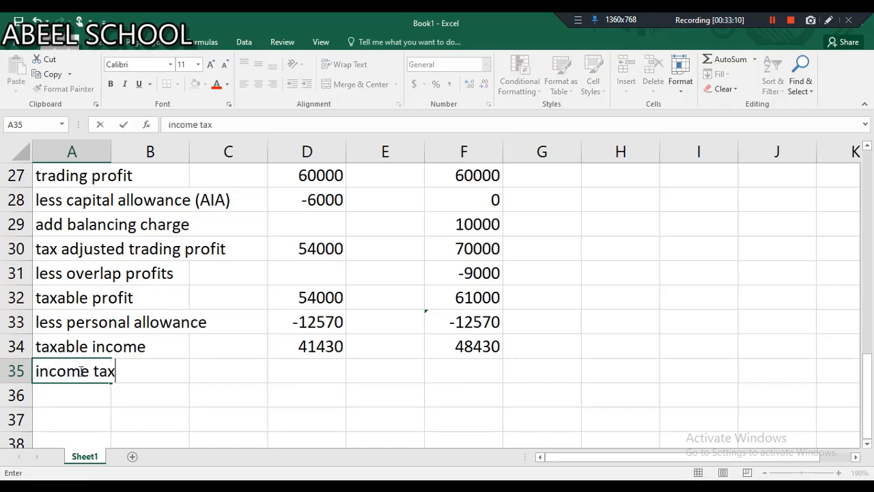
scroll(80, 371, down, 1)
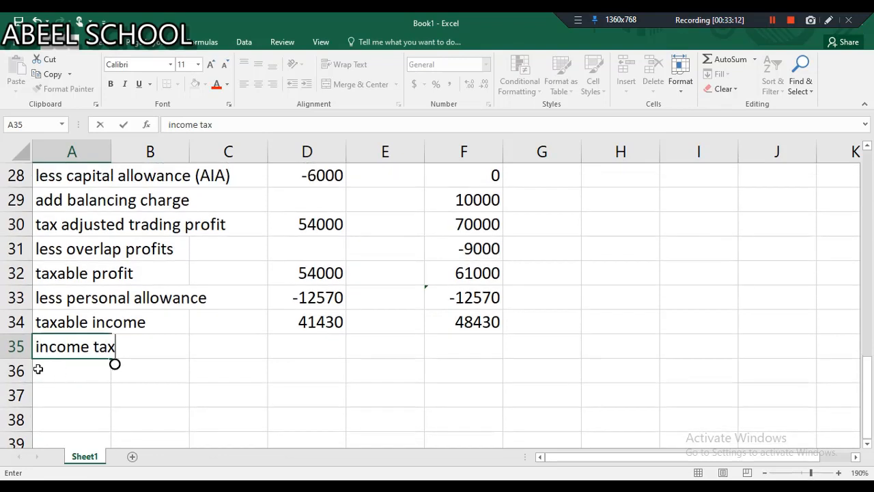
click(60, 367)
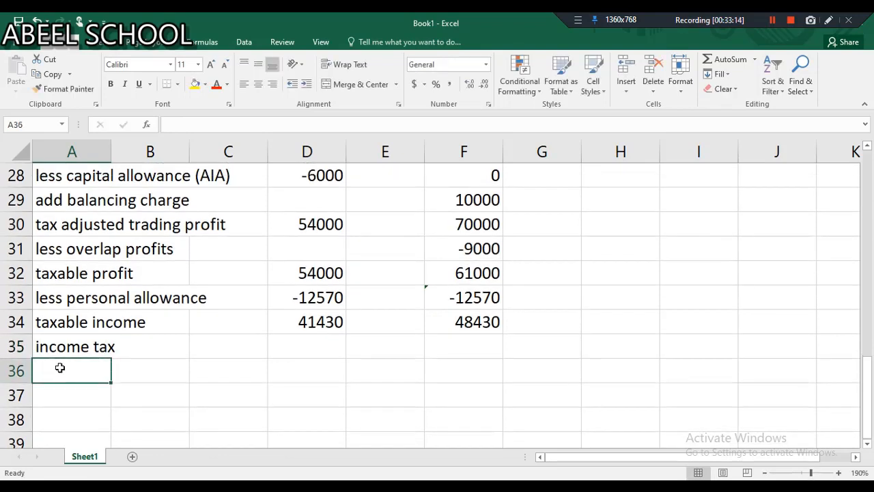
text(37700)
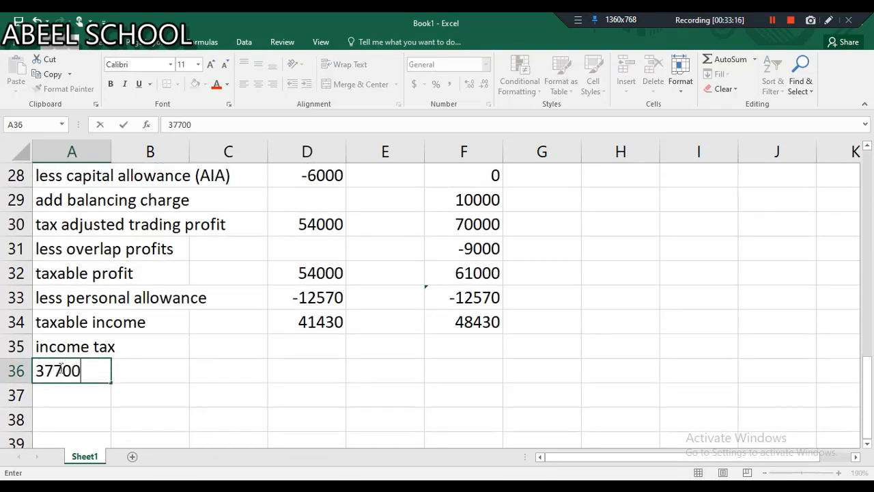
click(144, 372)
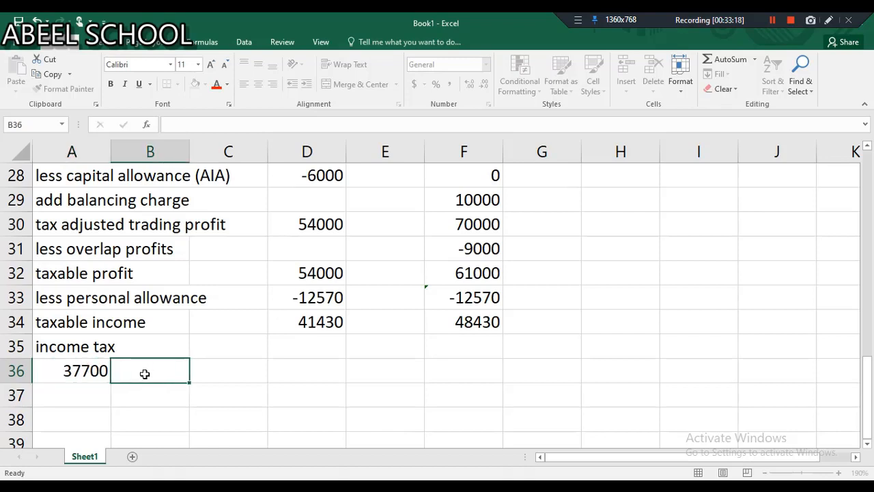
text(20%)
Calculate the first year's basic rate tax with =A36*B36 in cell C36.
click(239, 374)
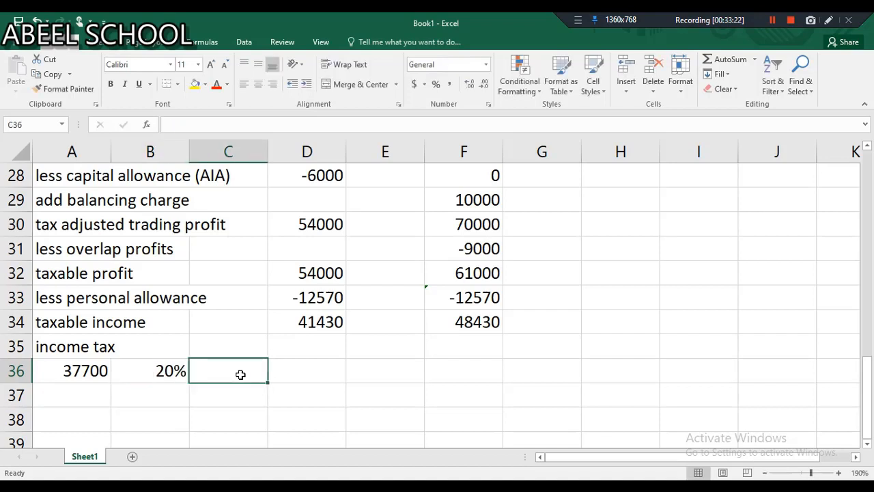
text(=)
click(68, 373)
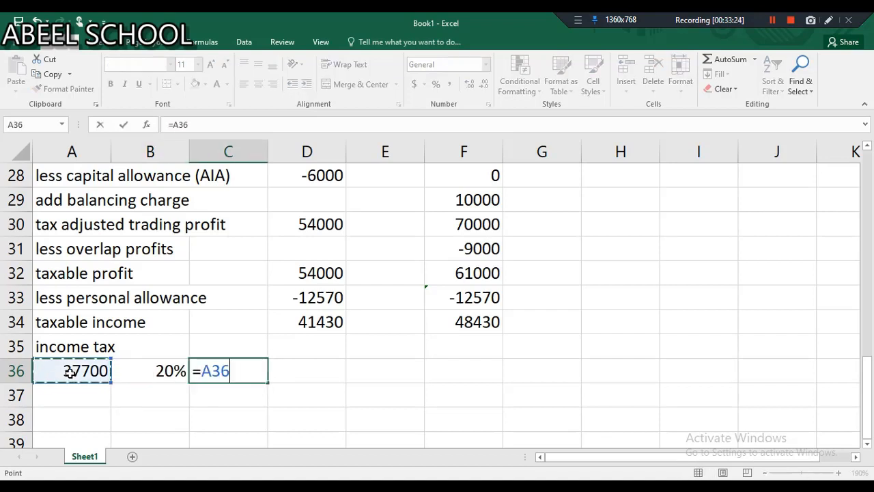
text(*)
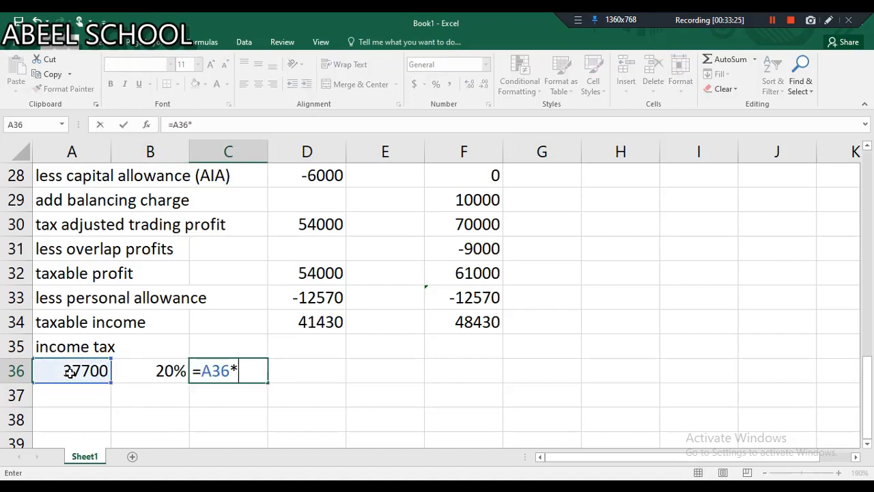
click(157, 371)
key(Return)
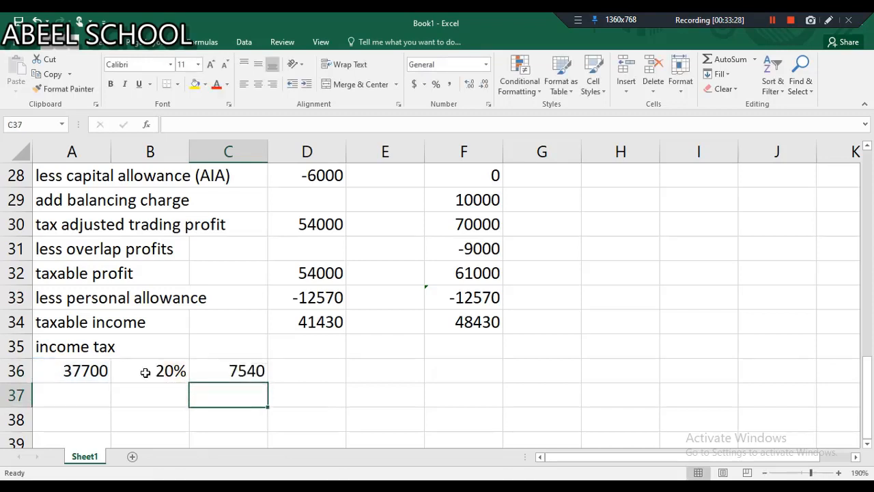
Calculate the first year's income above the basic rate band with =D34-A36 in cell A37 and enter 40% in B37.
click(71, 398)
text(=)
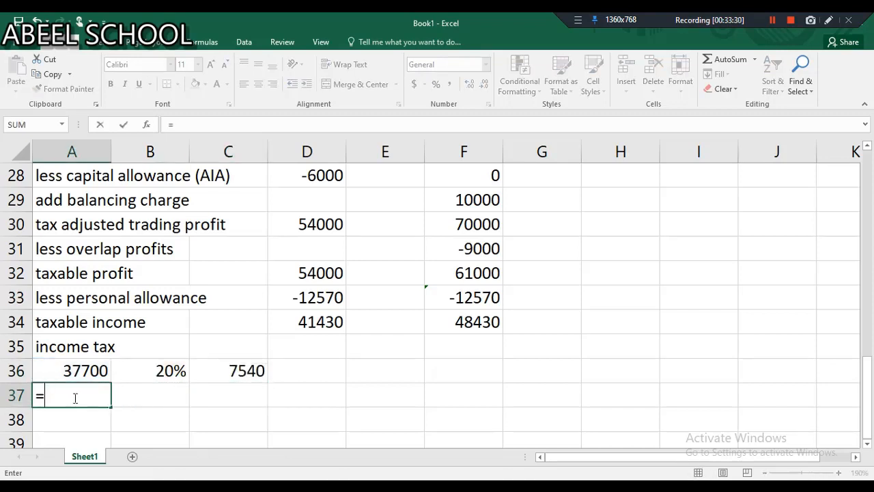
click(291, 323)
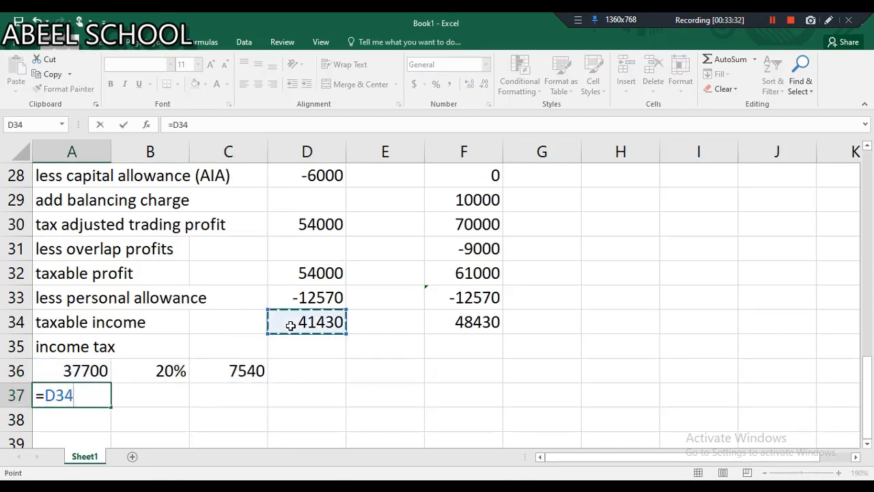
text(-)
click(74, 370)
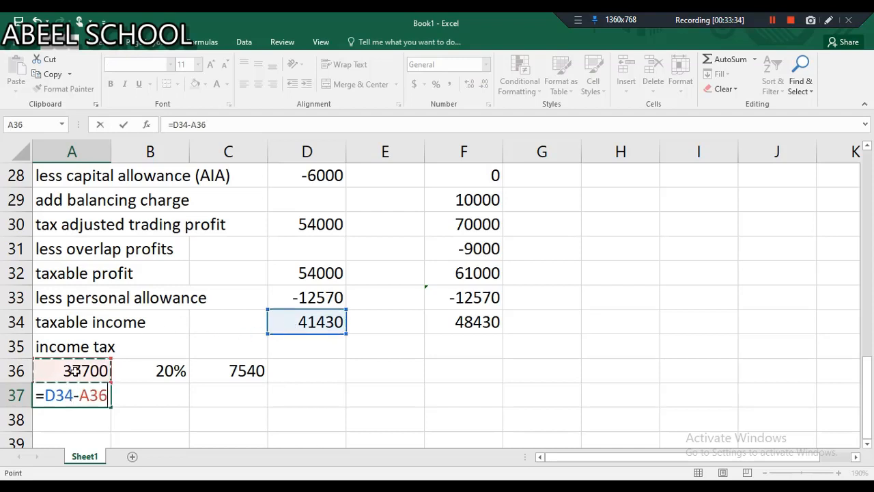
key(Return)
click(141, 398)
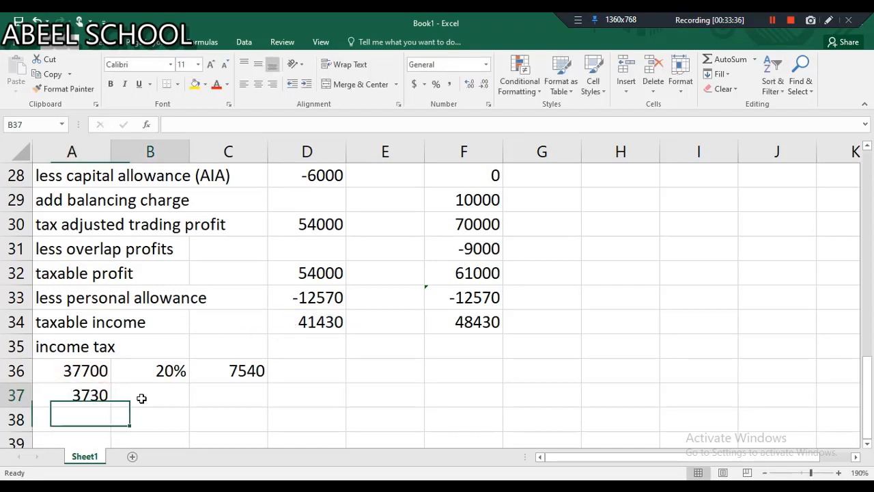
text(40)
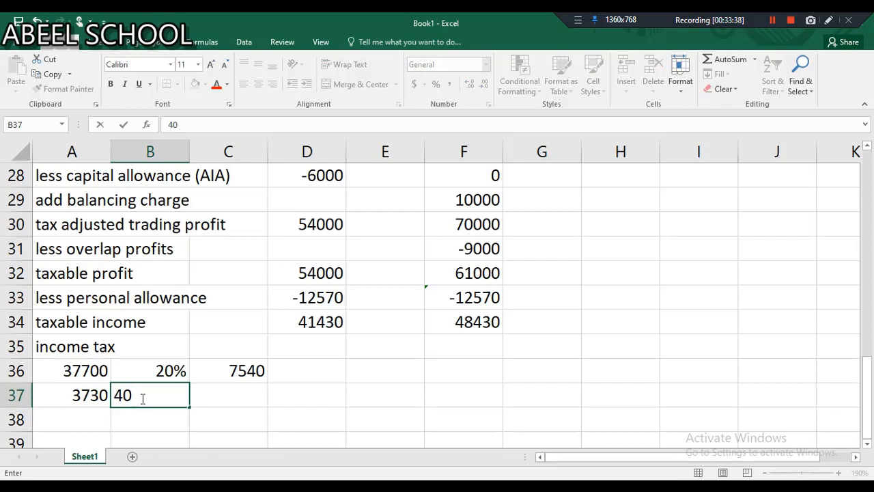
text(%)
Calculate the first year's higher rate tax with =A37*B37 in cell C37.
click(245, 401)
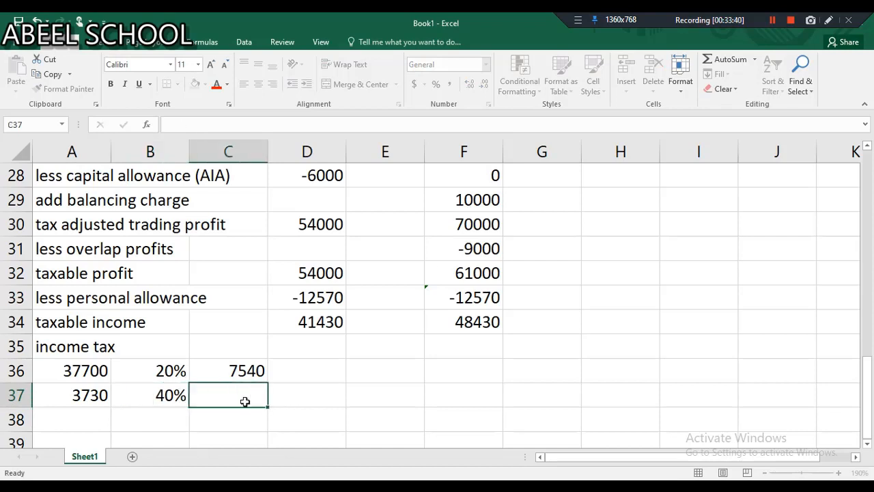
text(=)
click(84, 399)
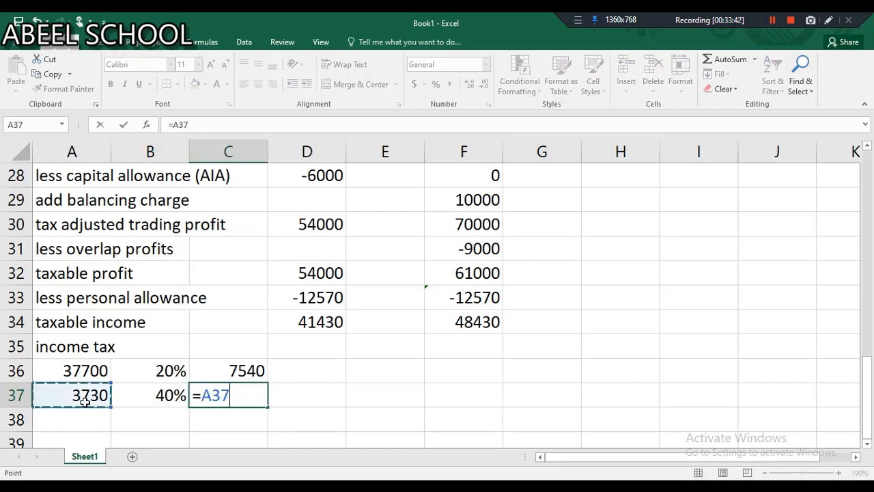
text(*)
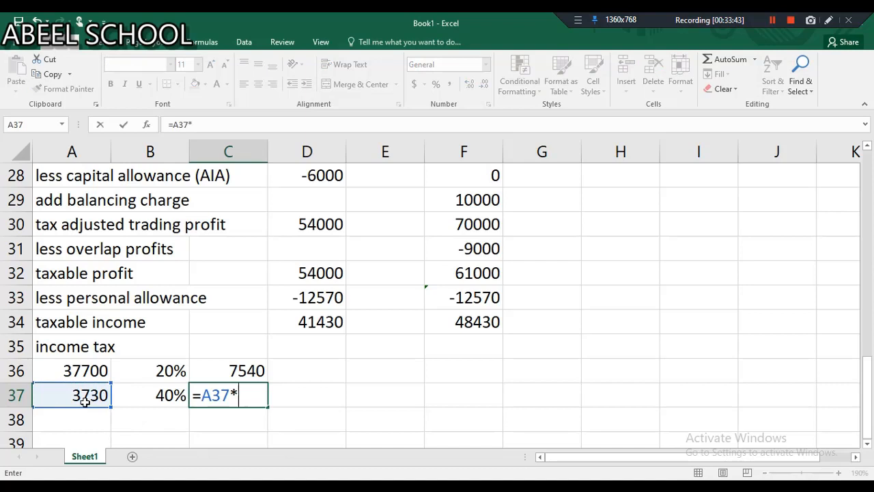
click(130, 394)
key(Return)
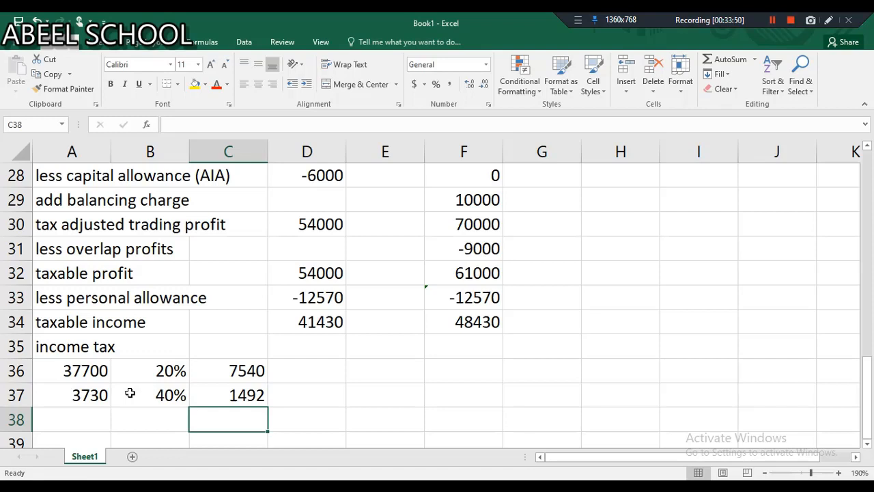
Enter the label "income tax liability for tax year 22/23" in cell A38.
click(80, 424)
text(in)
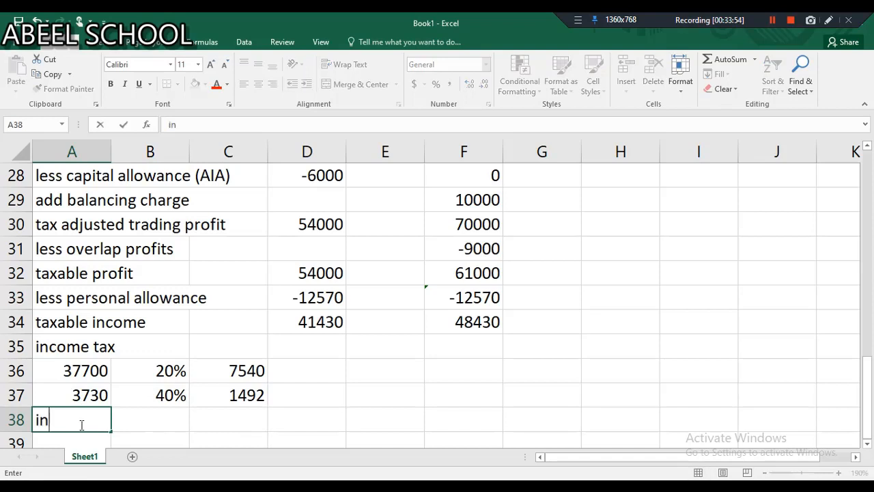
text(come tax li)
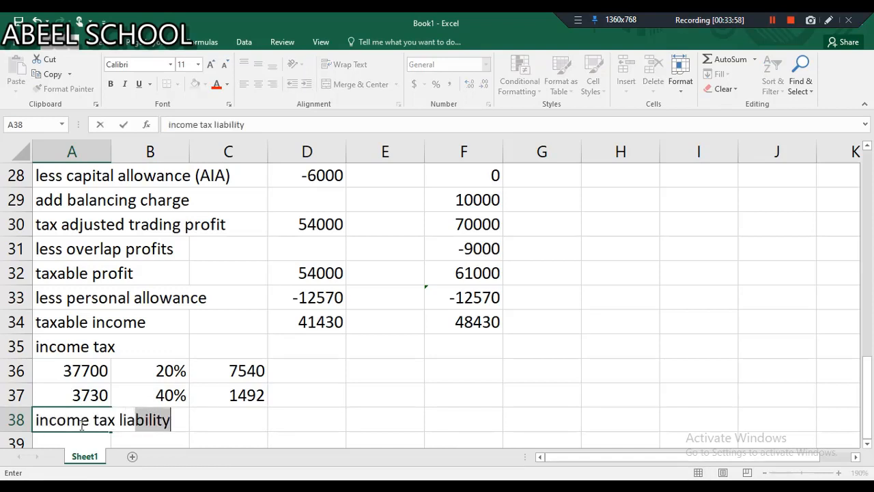
text(ability)
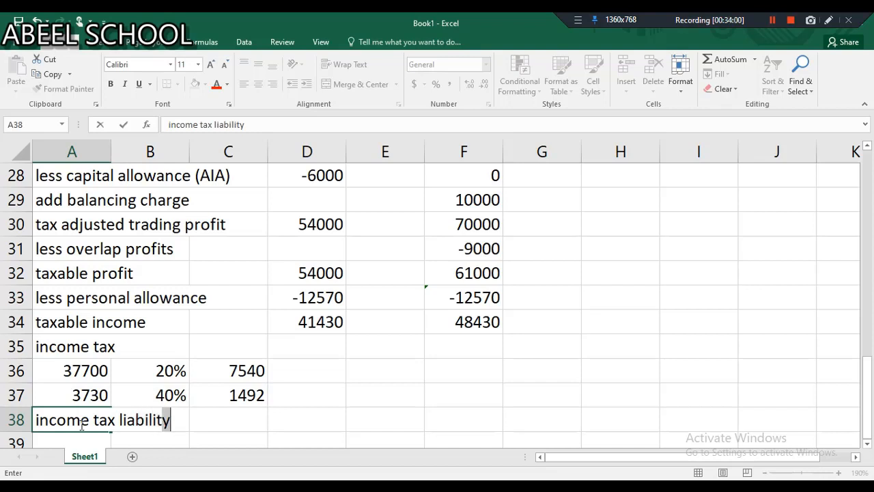
text( for tax)
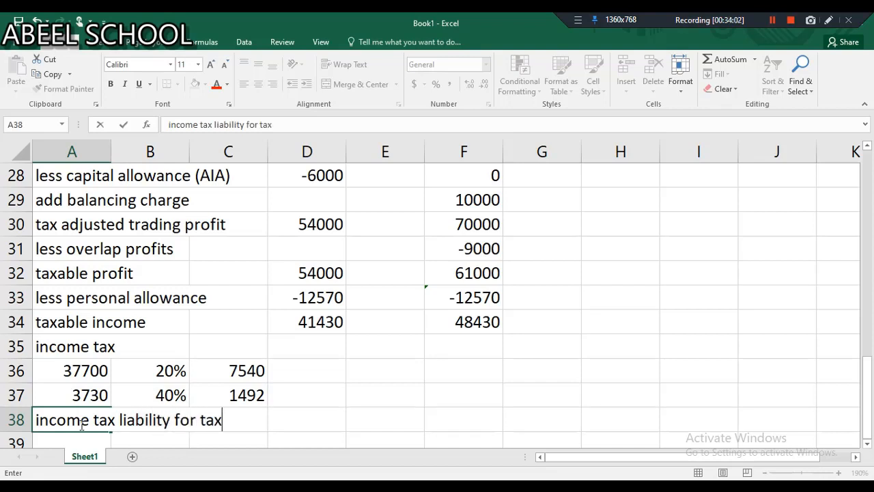
text( year 22)
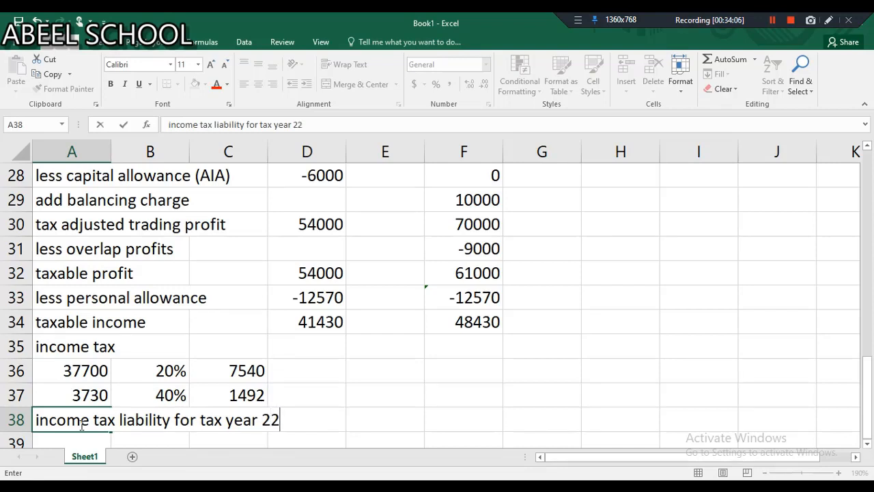
text(/23)
Calculate the 22/23 income tax liability with =C36+C37 in cell D38.
click(384, 420)
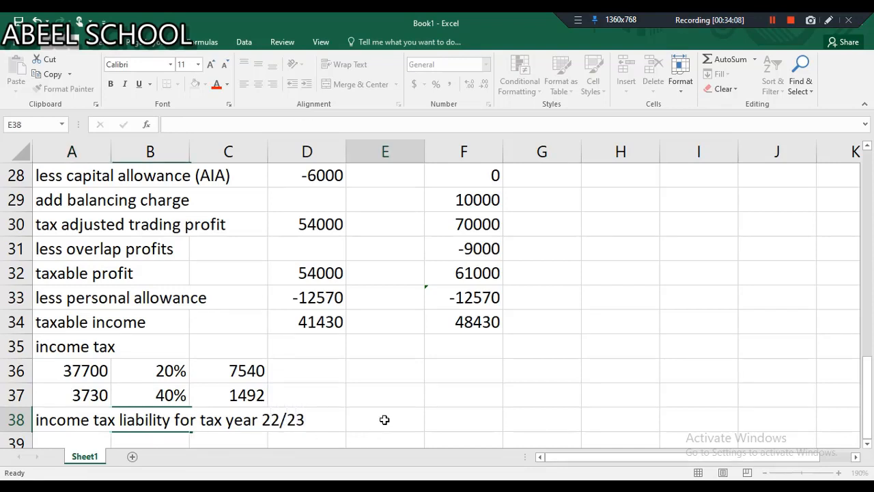
click(319, 419)
text(=)
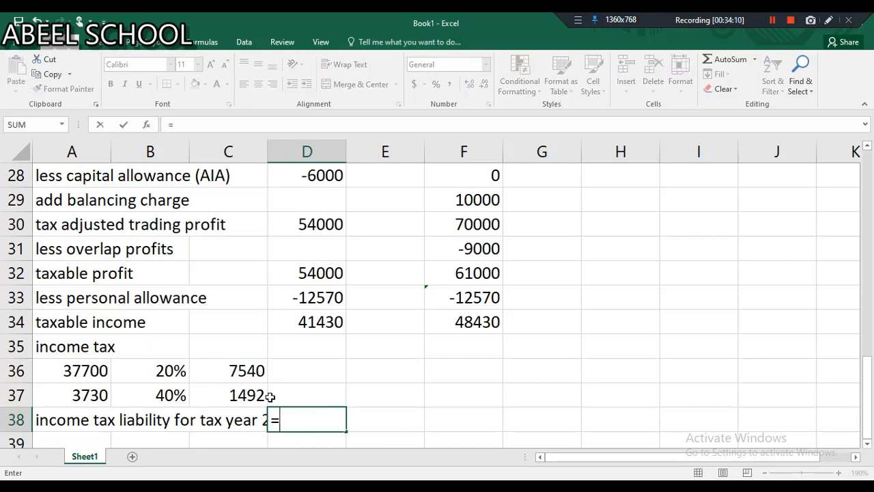
click(235, 372)
text(+)
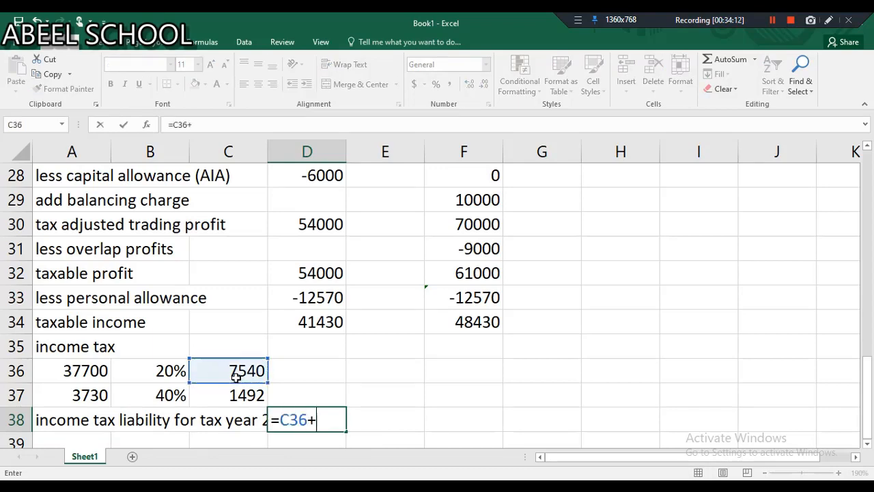
click(234, 395)
key(Return)
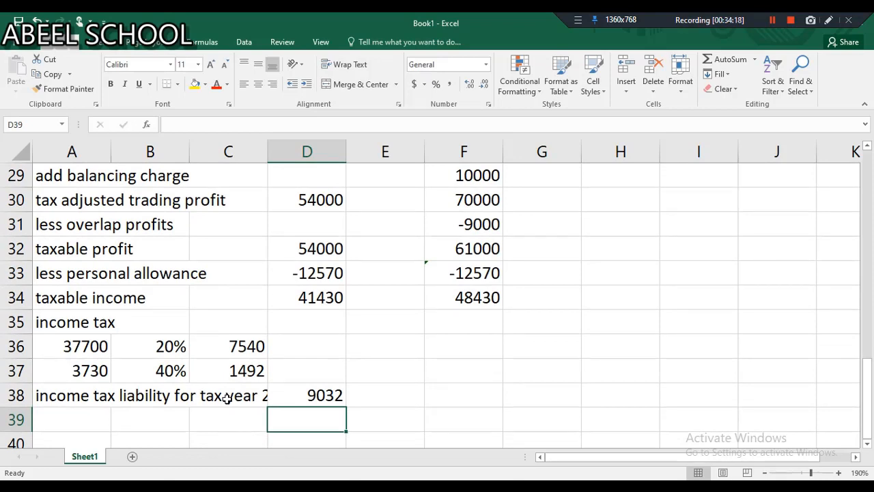
click(368, 345)
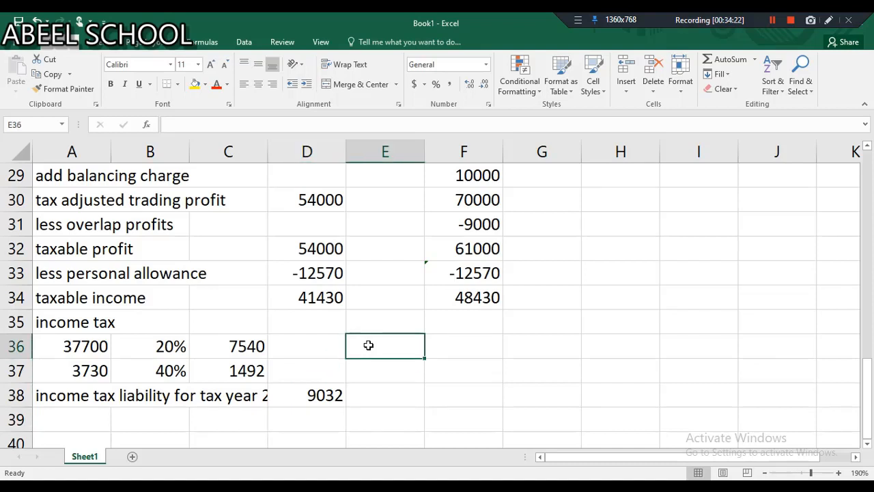
text(=)
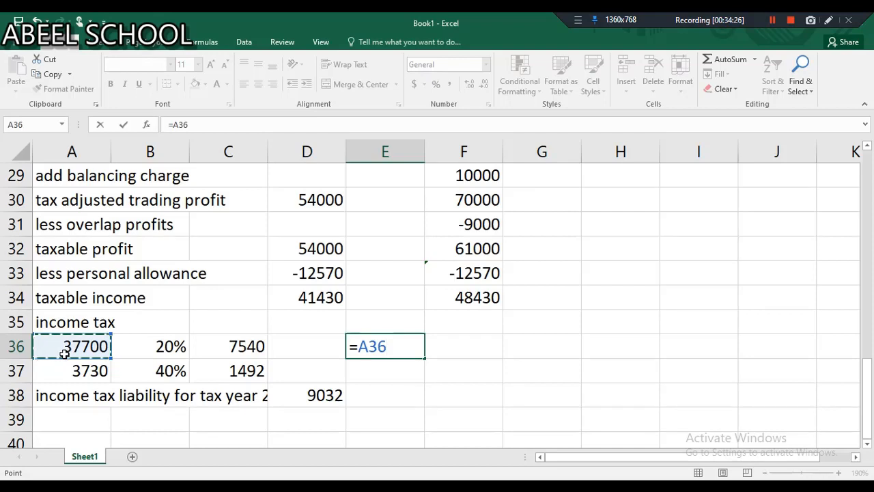
text(*)
key(BackSpace)
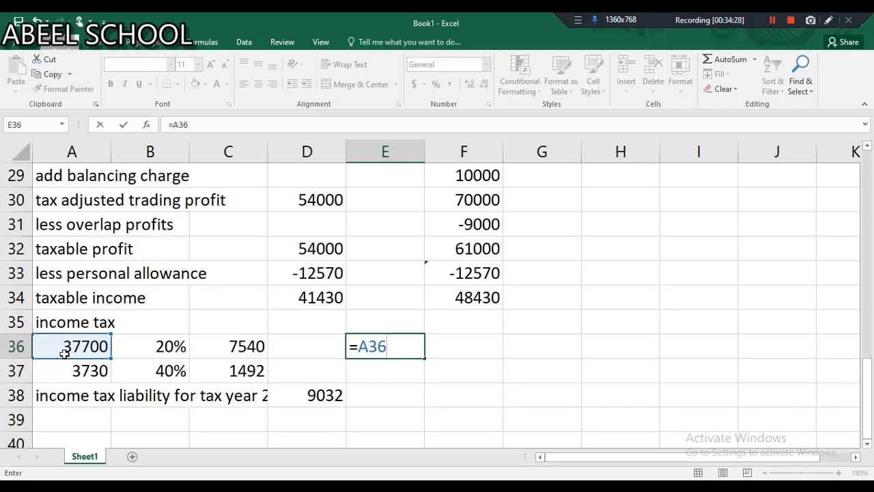
key(Return)
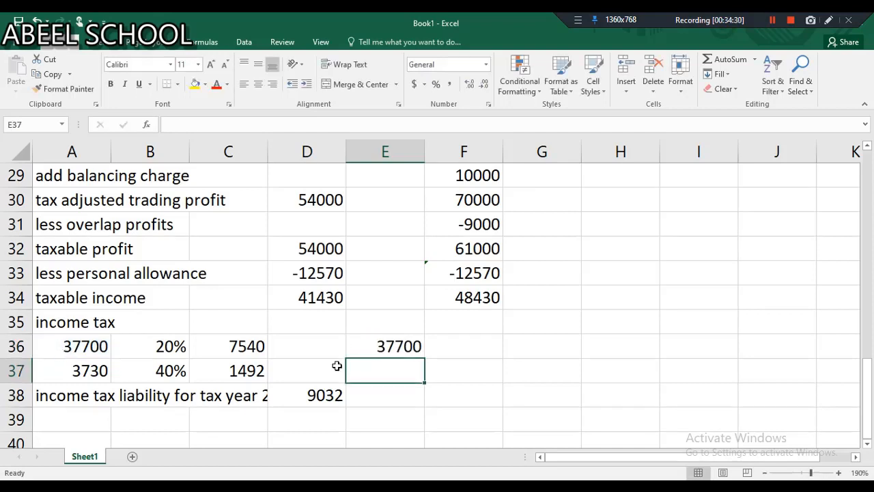
click(386, 348)
double_click(388, 348)
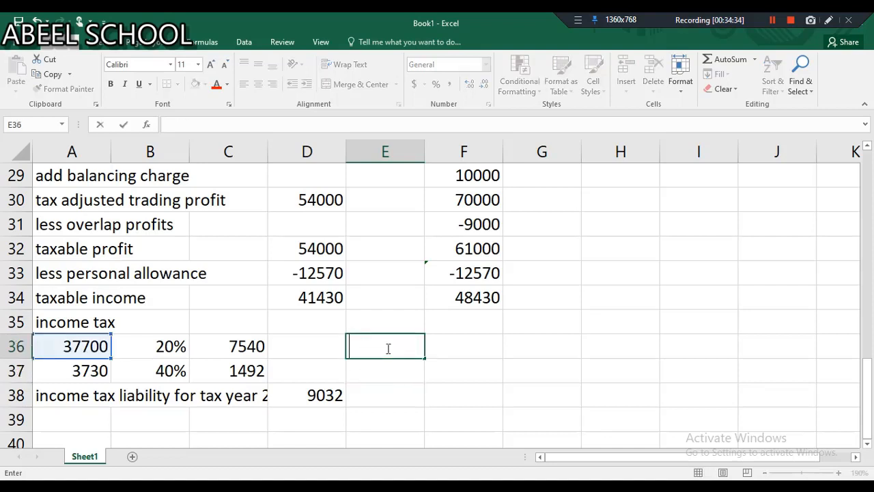
Bring the basic rate band into cell D36 with =A36 and enter 20% in E36 for the year ended 30-4-2023.
click(294, 345)
text(=)
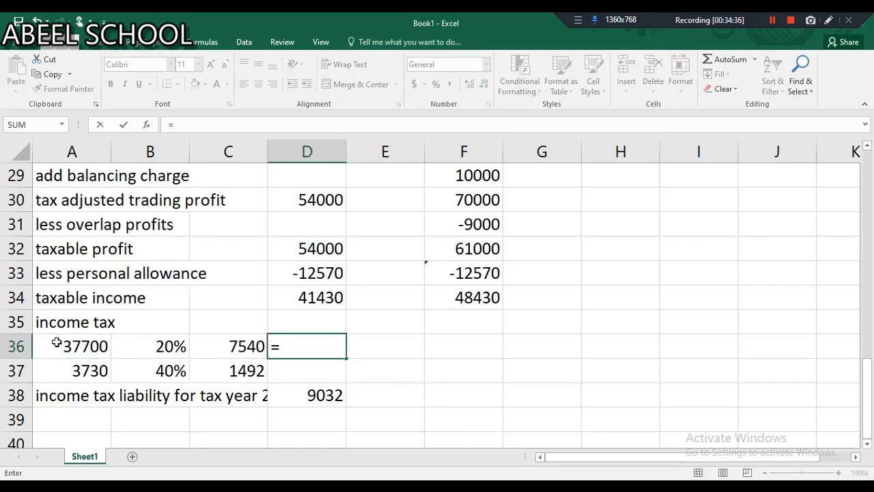
click(77, 346)
key(Return)
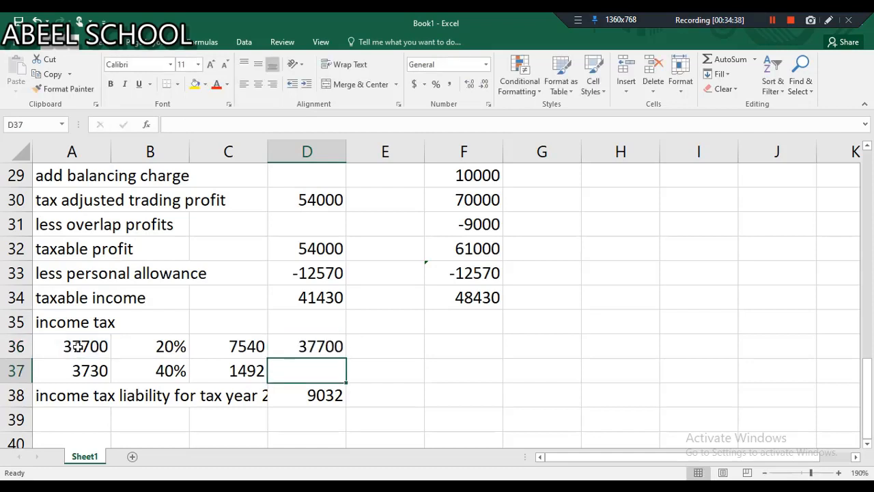
click(377, 346)
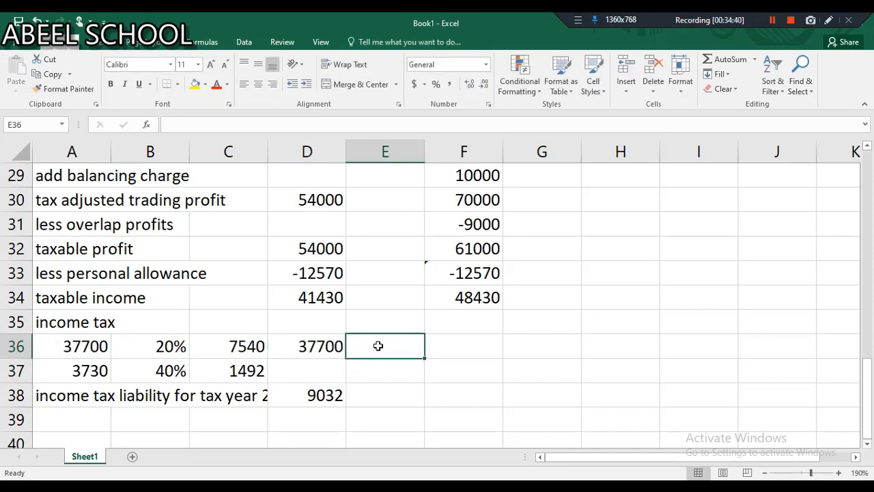
text(20*)
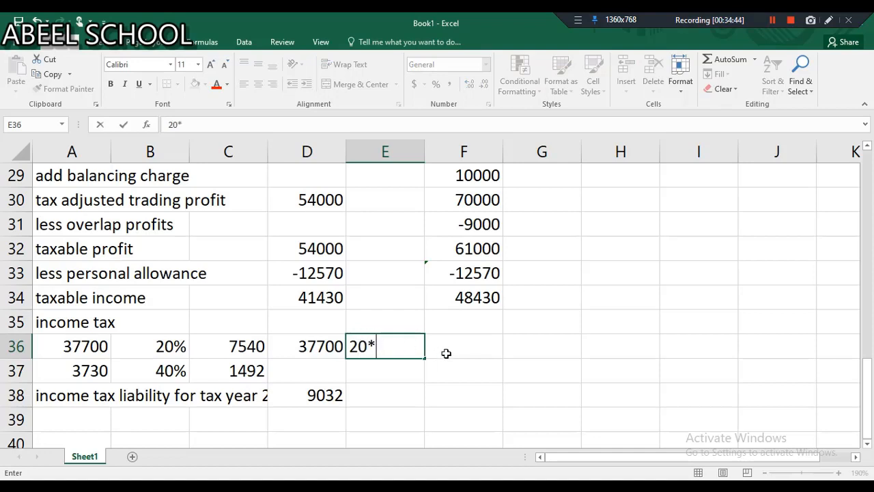
key(BackSpace)
text(%)
key(Return)
Calculate the basic rate tax for the year ended 30-4-2023 with =D36*E36 in cell F36.
click(449, 352)
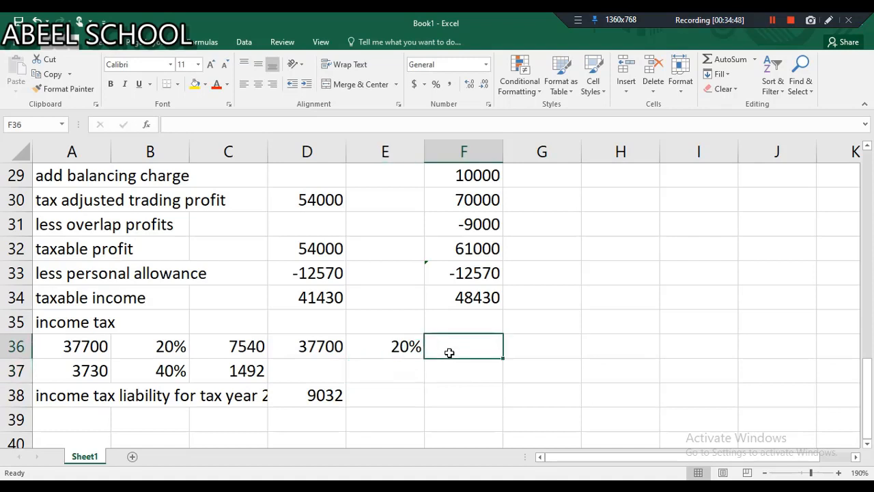
text(=)
click(322, 346)
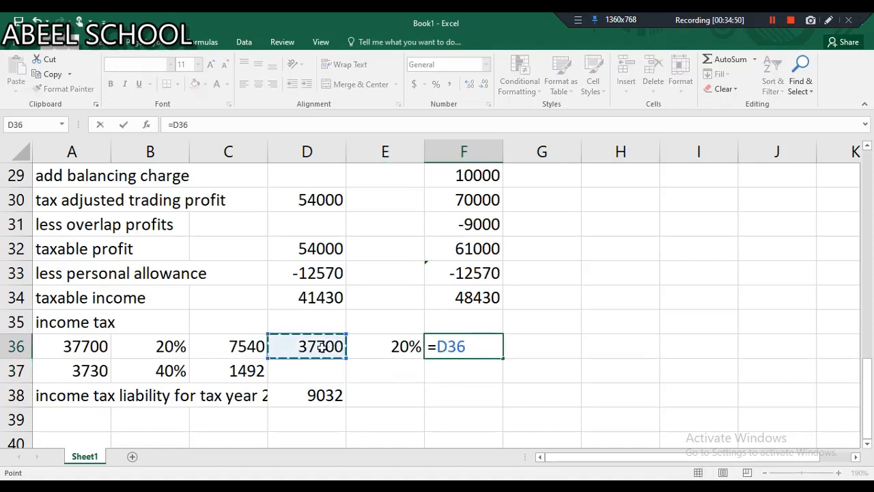
text(*)
click(407, 346)
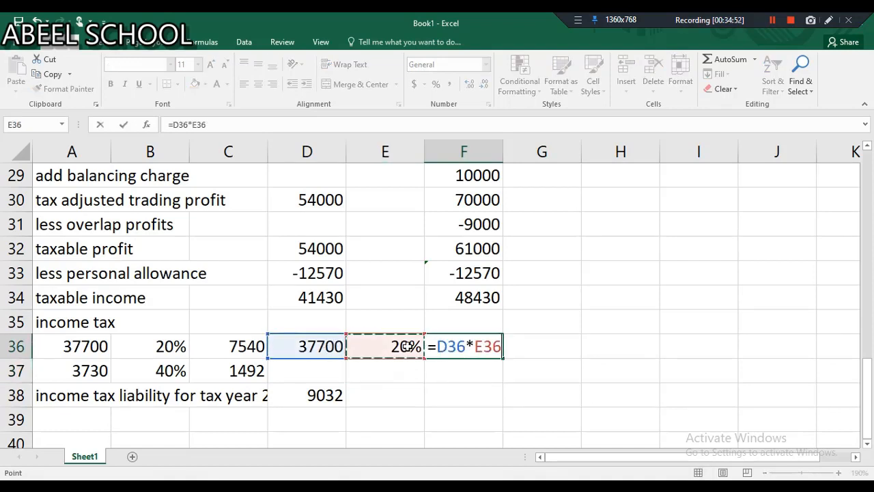
key(Return)
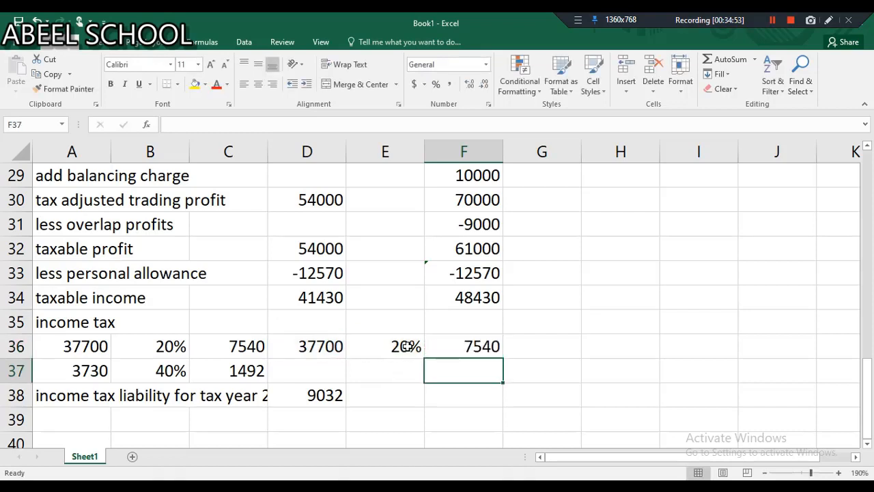
Calculate the taxable income above the basic rate band for the year ended 30-4-2023 with =F34-D36 in cell D37.
click(304, 371)
text(=)
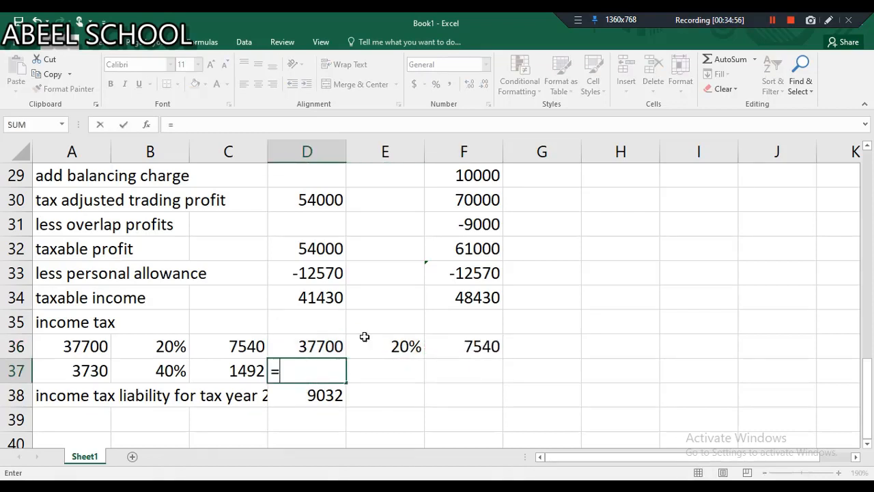
click(456, 298)
text(-)
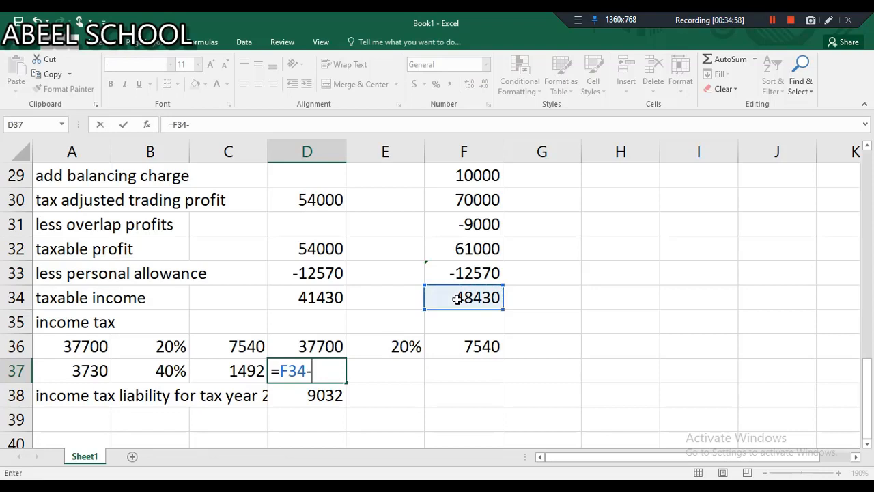
click(322, 342)
key(Return)
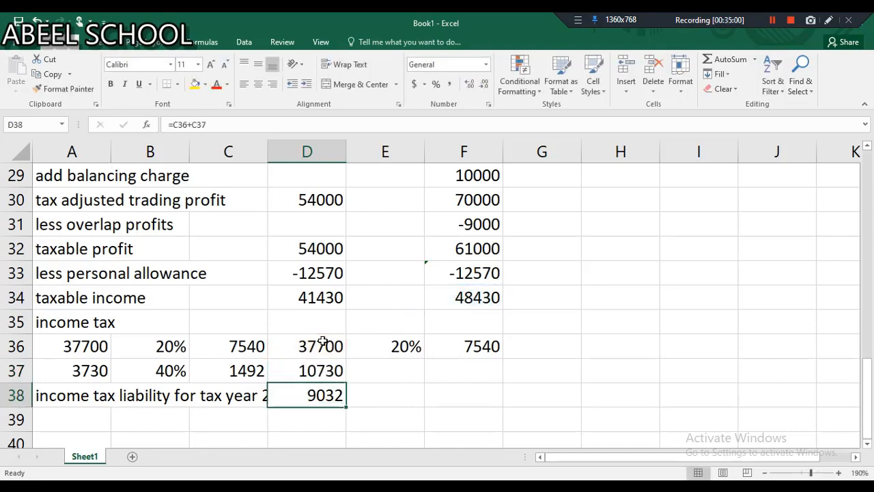
Enter 40% in cell E37 and calculate the higher rate tax with =D37*E37 in F37.
click(380, 374)
text(40%)
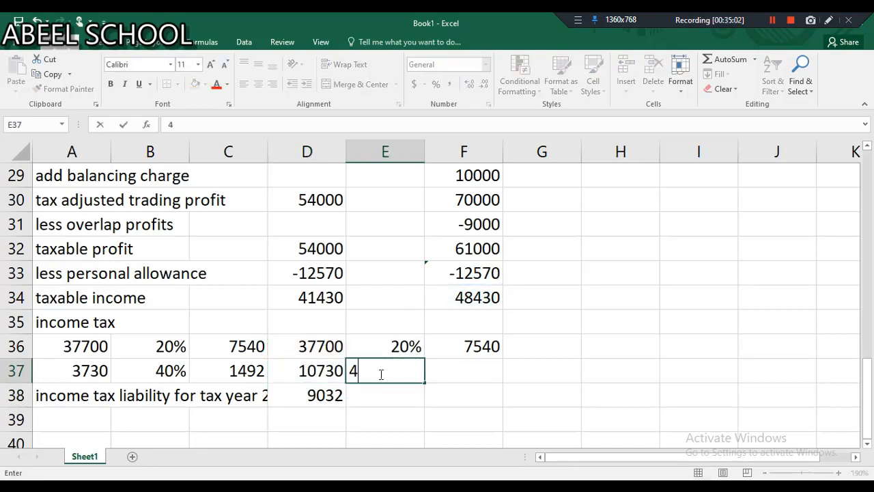
click(497, 368)
text(=)
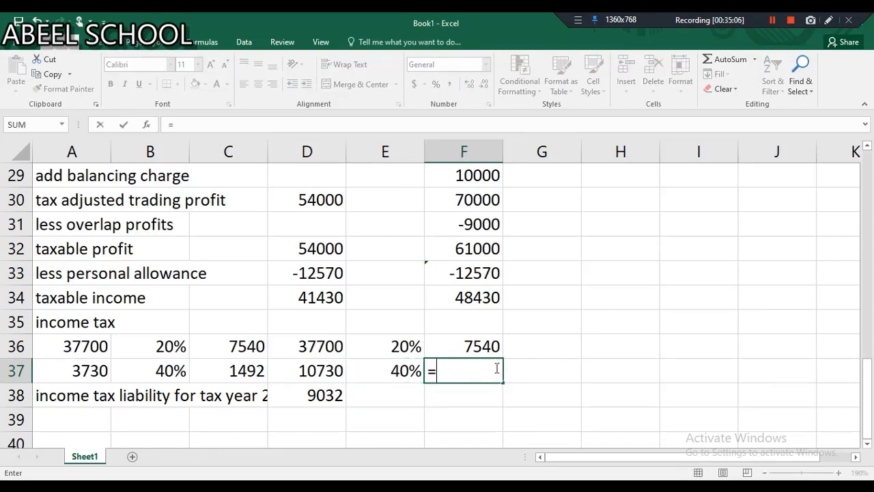
click(307, 375)
text(*)
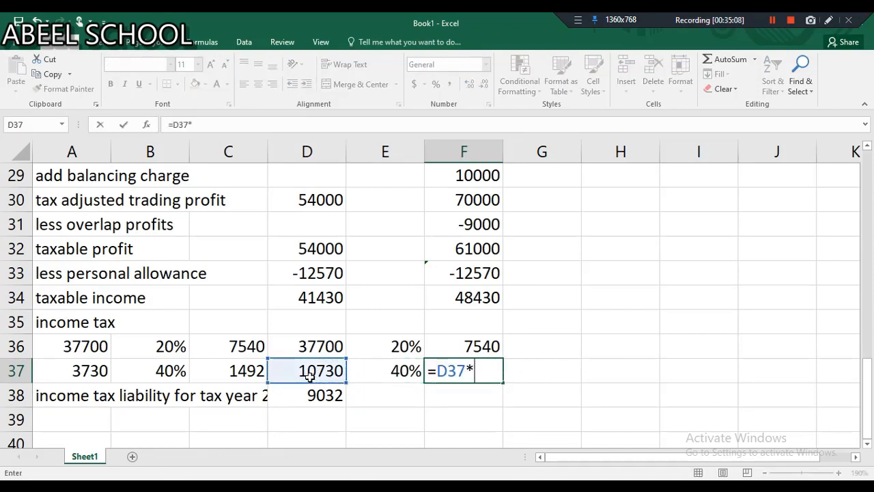
click(386, 375)
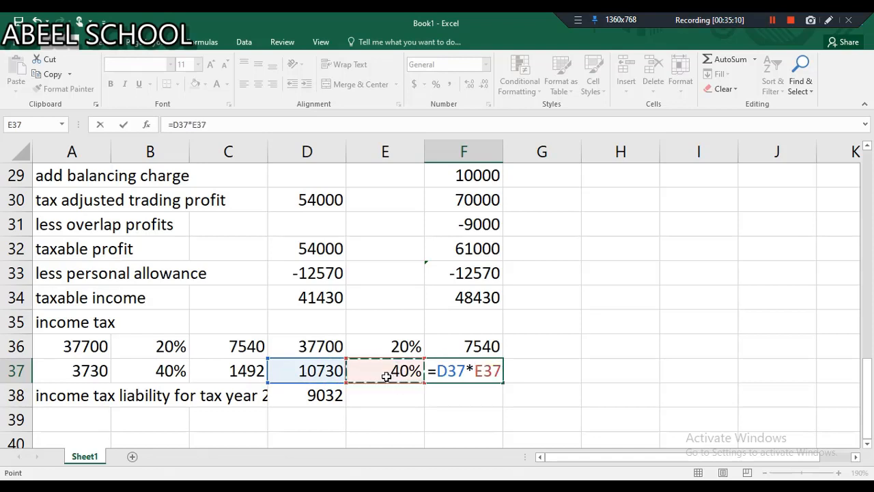
key(Return)
Enter the label "tax year 23/24" in cell E38.
click(387, 397)
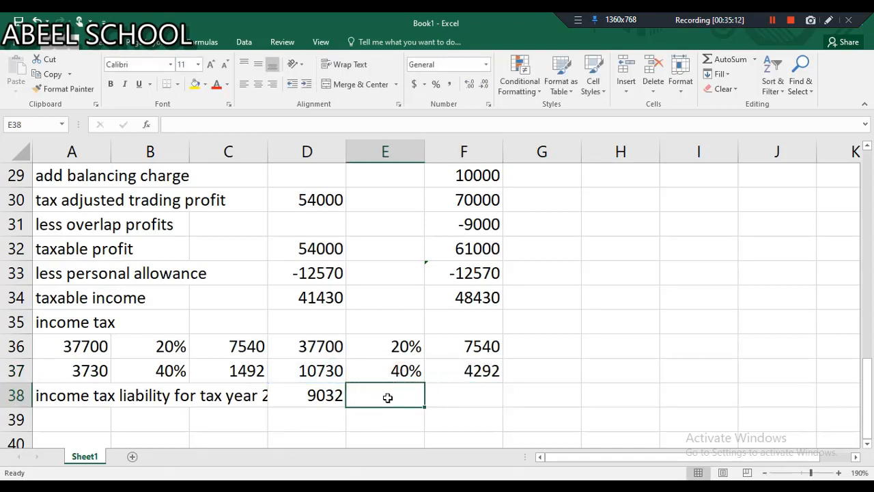
text(tax )
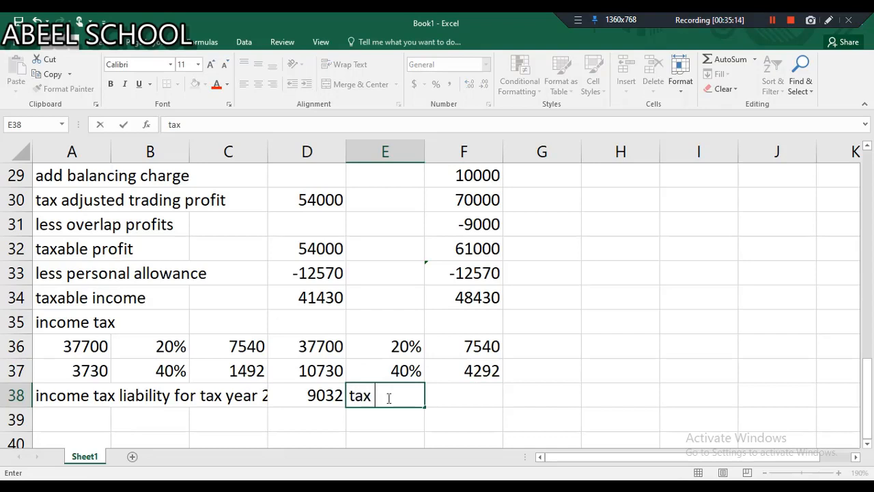
text(year 2)
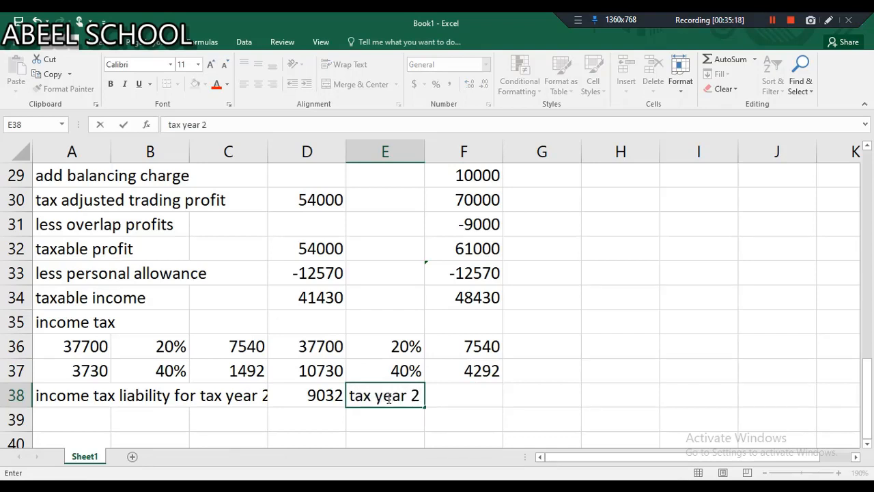
text(3/24)
click(550, 394)
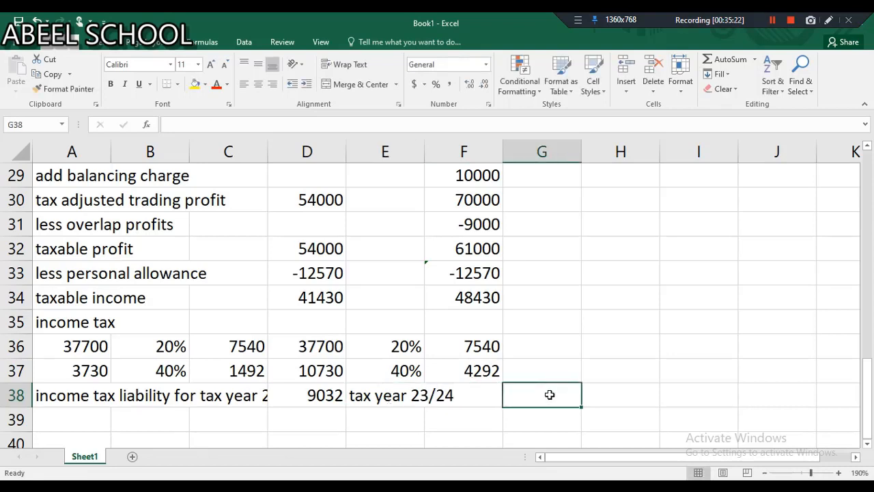
Calculate the 23/24 income tax liability with =F36+F37 in cell F38.
click(474, 400)
text(=)
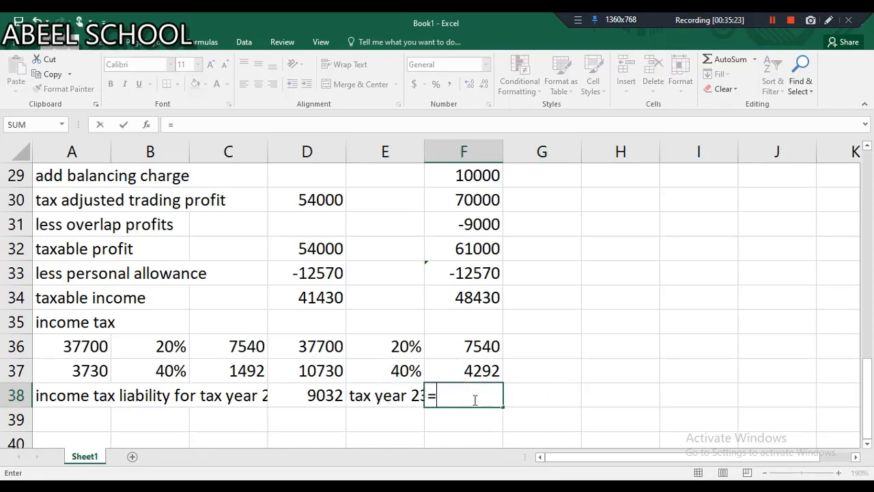
click(452, 351)
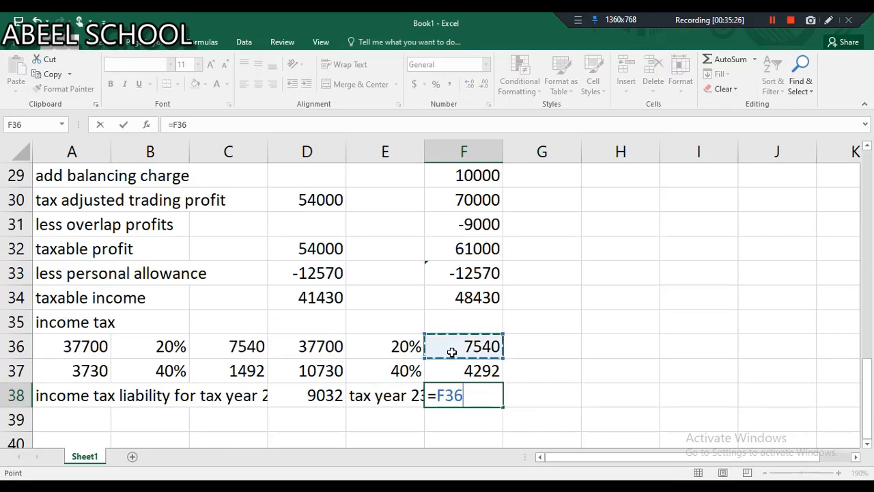
text(+)
click(451, 373)
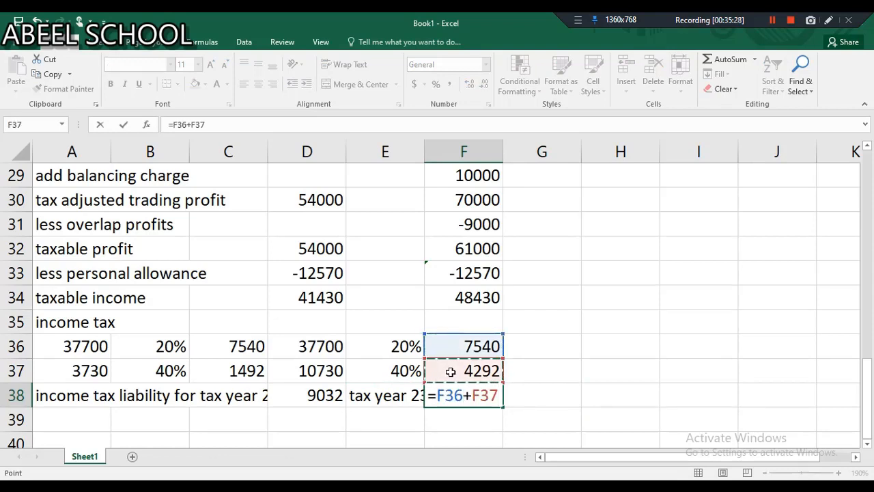
key(Return)
Switch to the OneNote exam question and handwrite tax years 23/24 beside 30/04/23 and 22/23 beside the lower 30/04/22.
key(alt+Tab)
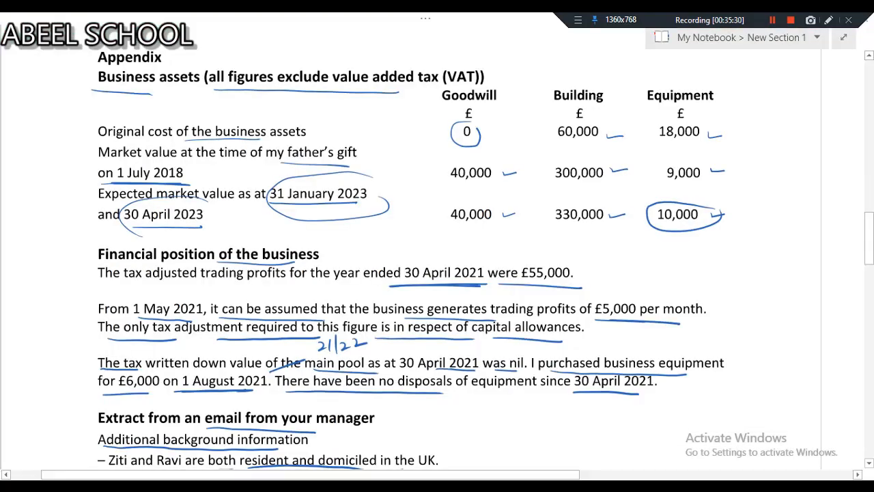
scroll(437, 251, down, 10)
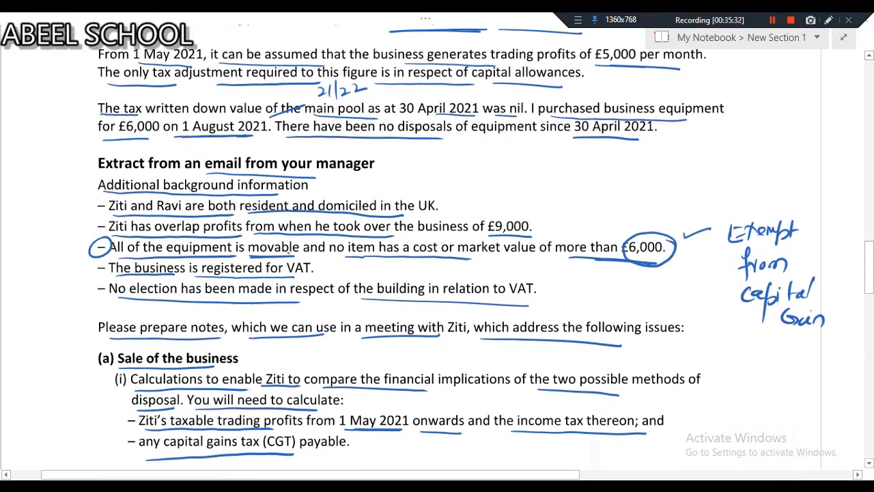
scroll(437, 252, down, 4)
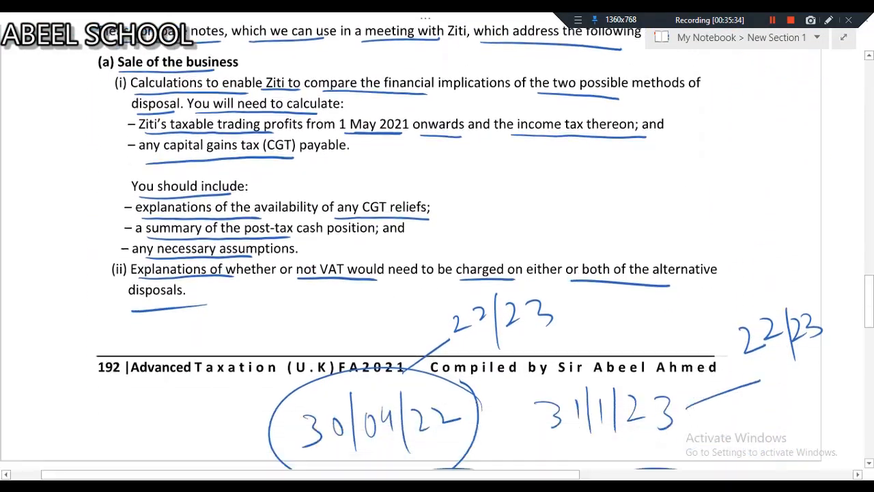
scroll(437, 251, down, 4)
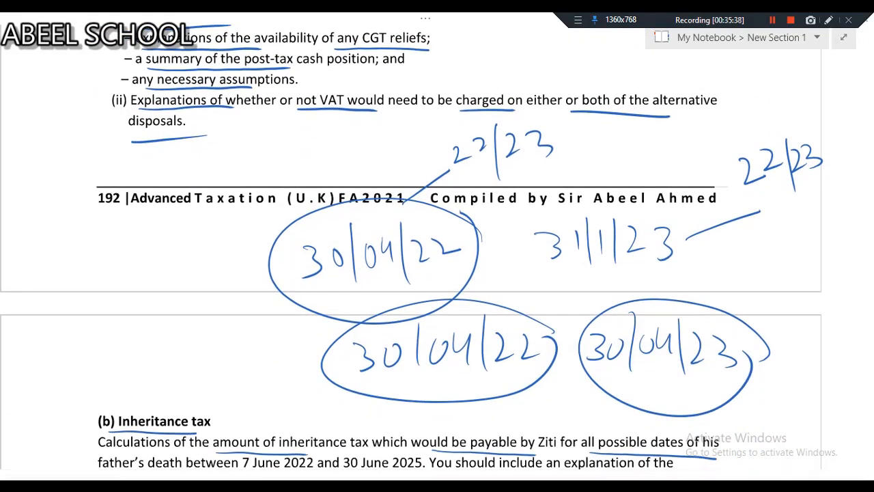
drag(697, 316, 752, 282)
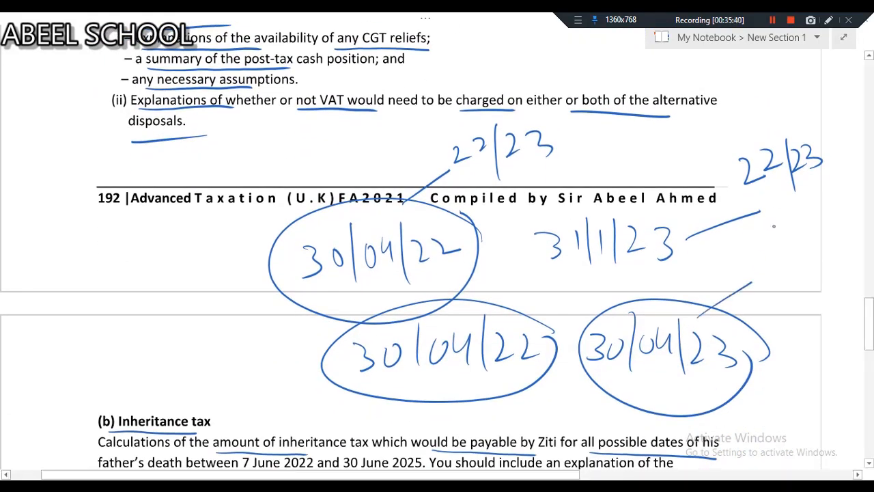
drag(713, 255, 729, 272)
mouse_move(732, 240)
mouse_down()
mouse_move(749, 250)
mouse_move(732, 268)
mouse_up()
mouse_move(759, 227)
mouse_down()
mouse_move(761, 262)
mouse_move(819, 244)
mouse_up()
drag(819, 232, 822, 264)
drag(482, 304, 530, 286)
mouse_move(540, 262)
mouse_down()
mouse_move(535, 293)
mouse_move(575, 283)
mouse_up()
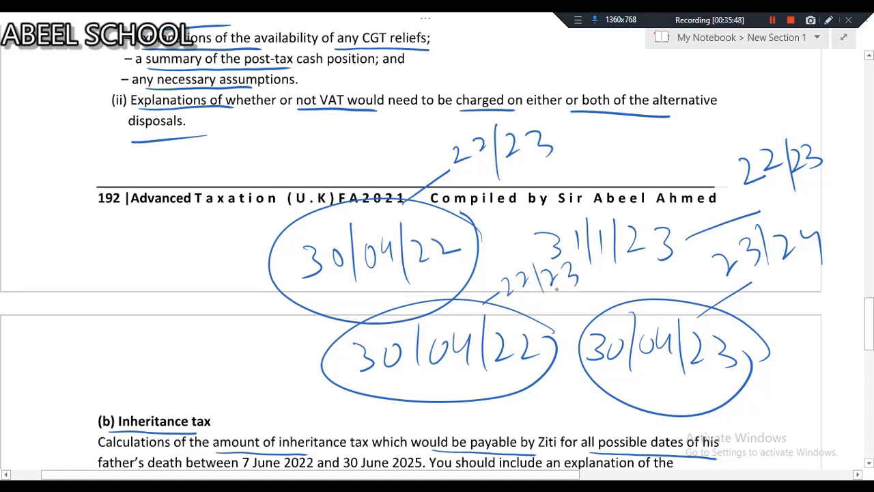
key(Escape)
Circle the building's 300,000 market value at 1 July 2018 in the business assets table.
scroll(395, 378, up, 1)
scroll(410, 260, up, 15)
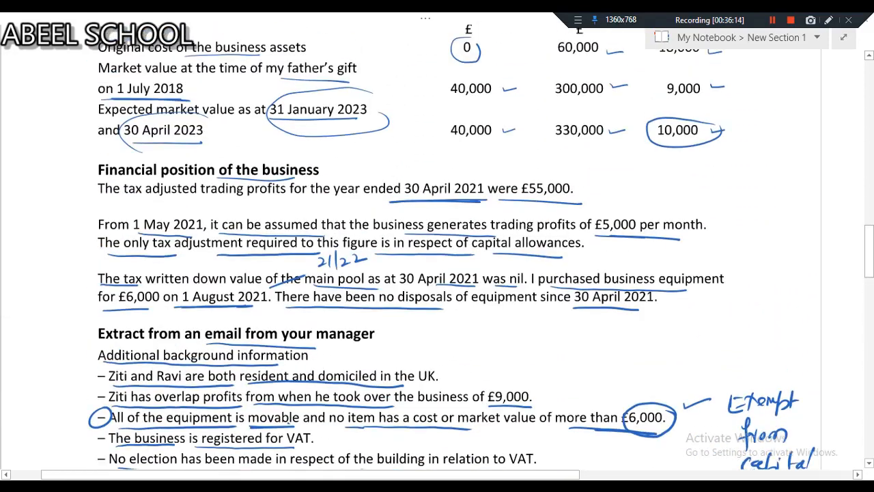
scroll(437, 259, down, 5)
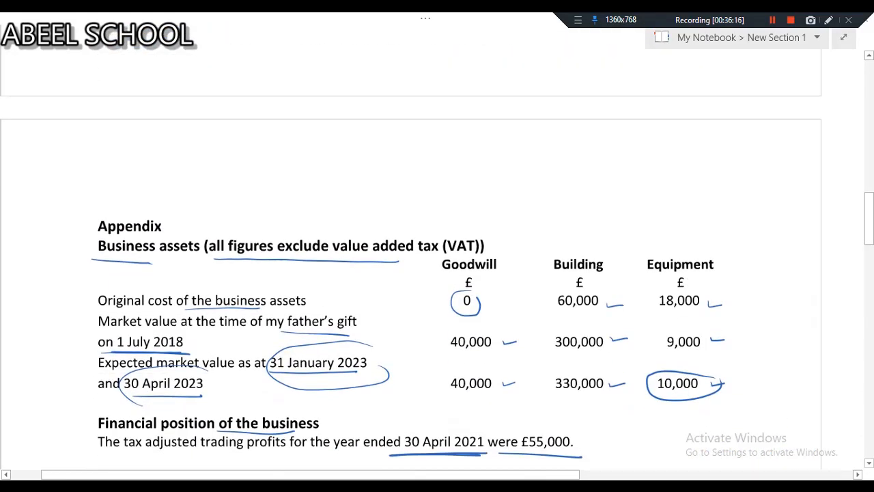
scroll(437, 259, down, 2)
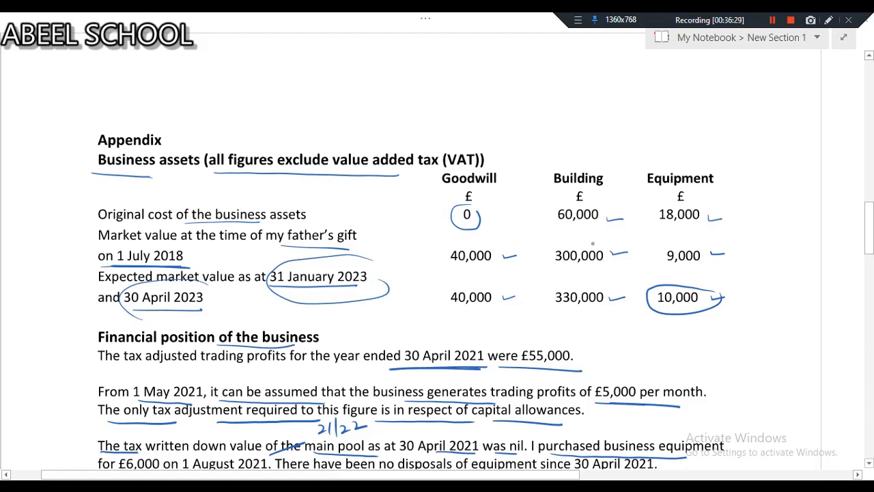
mouse_move(614, 254)
mouse_down()
mouse_move(553, 238)
mouse_move(557, 273)
mouse_move(620, 254)
mouse_up()
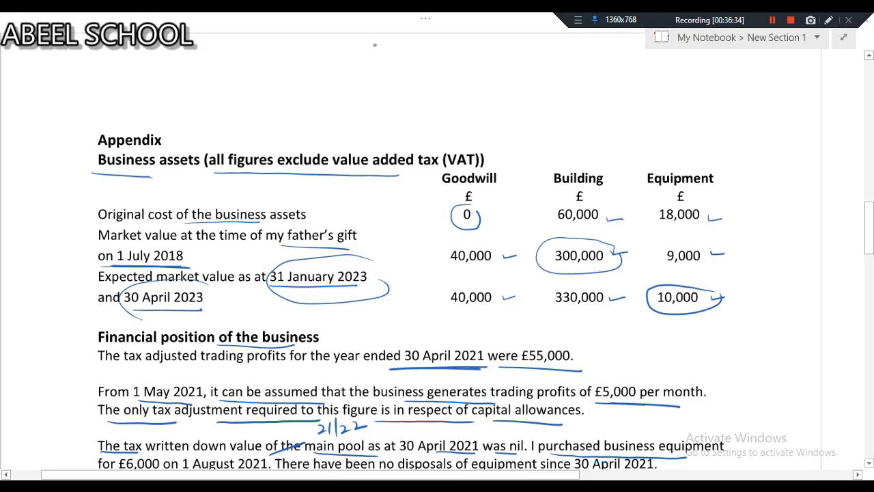
Handwrite the building gain calculation above the Appendix heading: 300,000 less 60000, giving 240000.
drag(355, 45, 359, 72)
drag(384, 42, 382, 44)
mouse_move(402, 41)
mouse_down()
mouse_move(396, 56)
mouse_move(402, 42)
mouse_up()
mouse_move(413, 45)
mouse_down()
mouse_move(415, 62)
mouse_move(436, 56)
mouse_up()
drag(450, 38, 456, 42)
mouse_move(393, 80)
mouse_down()
mouse_move(387, 97)
mouse_move(407, 100)
mouse_move(426, 77)
mouse_move(448, 75)
mouse_up()
drag(454, 64, 457, 93)
mouse_move(378, 78)
mouse_down()
mouse_move(376, 98)
mouse_move(456, 96)
mouse_up()
drag(411, 118, 425, 132)
mouse_move(433, 112)
mouse_down()
mouse_move(428, 127)
mouse_move(442, 134)
mouse_up()
drag(451, 115, 466, 116)
drag(479, 112, 493, 114)
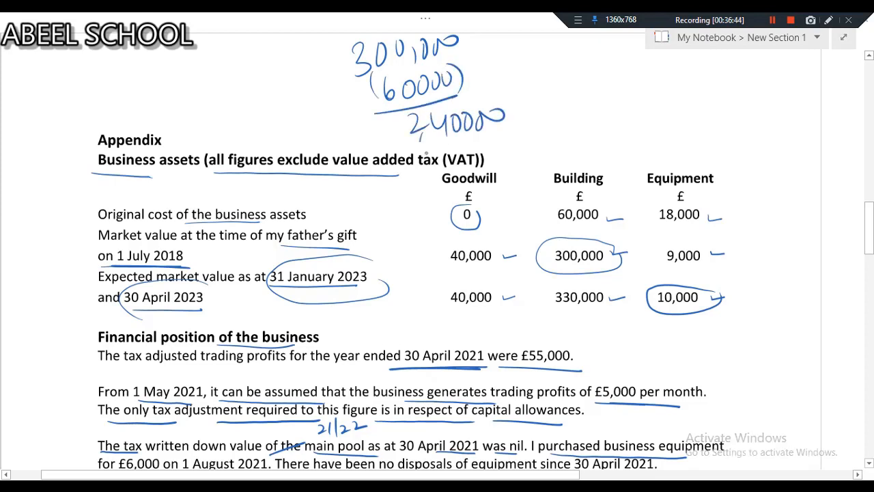
Handwrite the 240000 deduction in brackets with a balance of 0, tick it, and circle the building's 330,000 value.
drag(425, 137, 421, 152)
drag(433, 139, 448, 148)
drag(454, 138, 461, 147)
drag(468, 137, 472, 145)
drag(477, 140, 473, 138)
drag(484, 135, 499, 134)
mouse_move(510, 127)
mouse_down()
mouse_move(507, 145)
mouse_move(524, 145)
mouse_move(515, 159)
mouse_move(529, 188)
mouse_up()
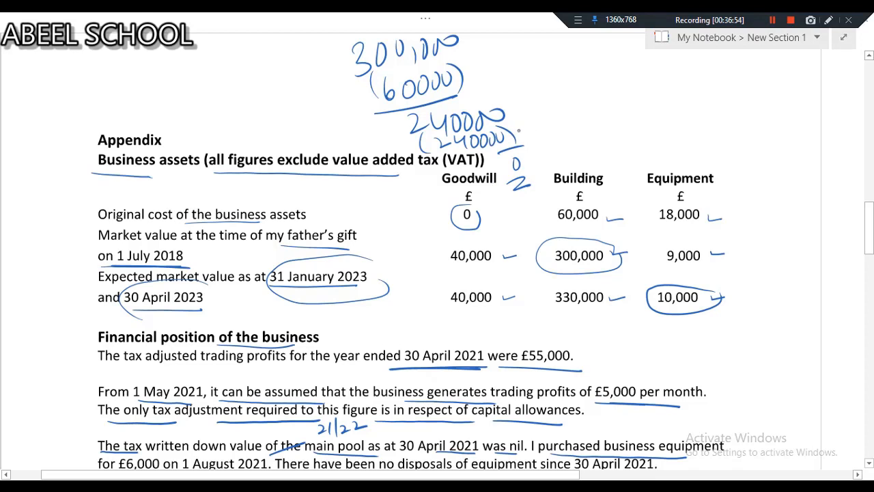
drag(517, 128, 548, 116)
mouse_move(608, 281)
mouse_down()
mouse_move(546, 276)
mouse_move(635, 316)
mouse_move(615, 272)
mouse_up()
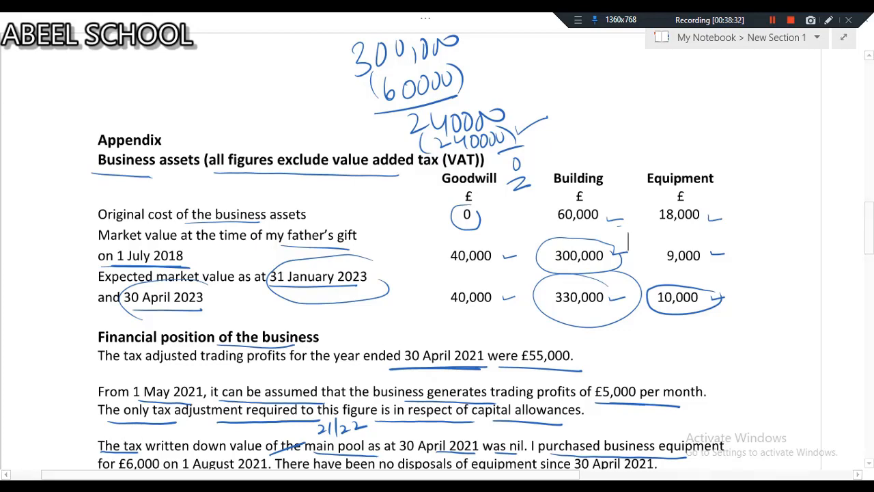
Switch to the Excel workbook and enter the heading "Capital gain tax" in cell A39.
key(alt+Tab)
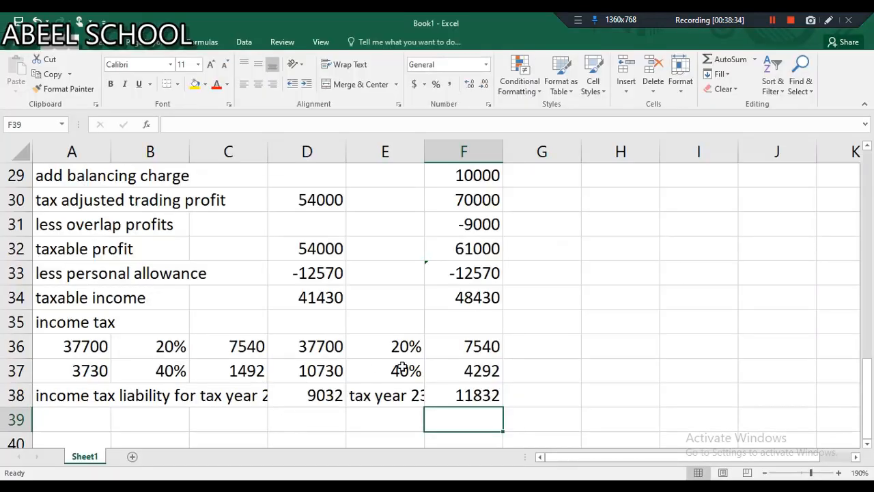
scroll(403, 369, down, 2)
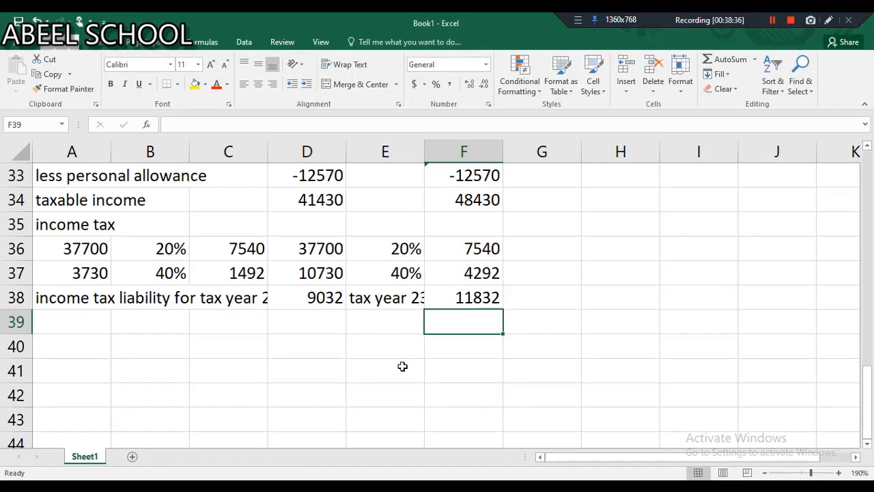
click(89, 321)
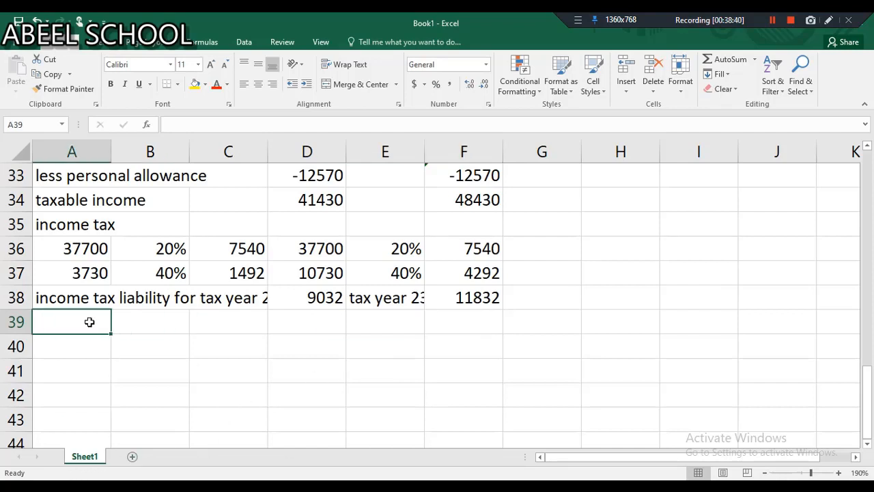
text(Capital)
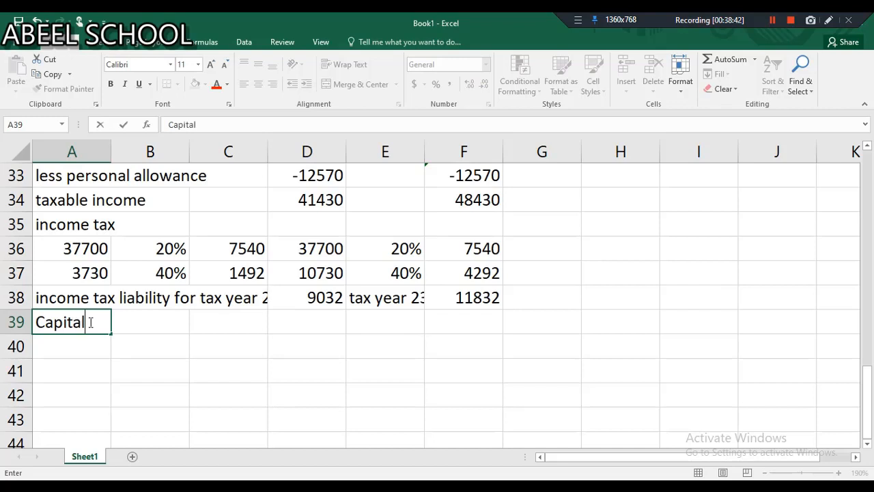
text( gain t)
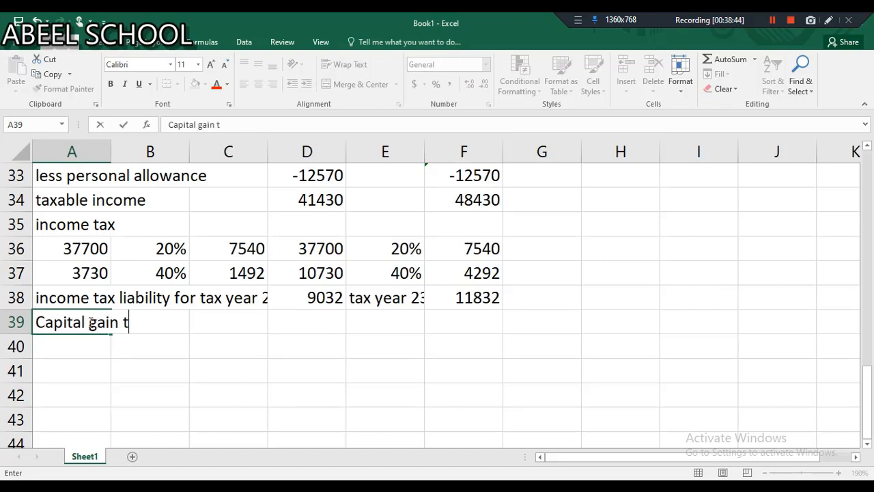
text(ax)
key(Return)
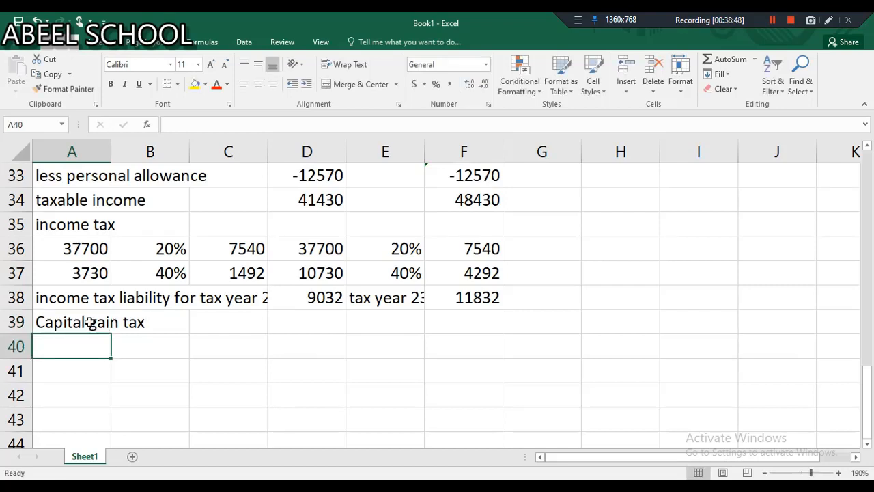
Enter the subheading "when business is ceased on 31 jan2023" in cell A40, under the capital gain tax heading.
text(when b)
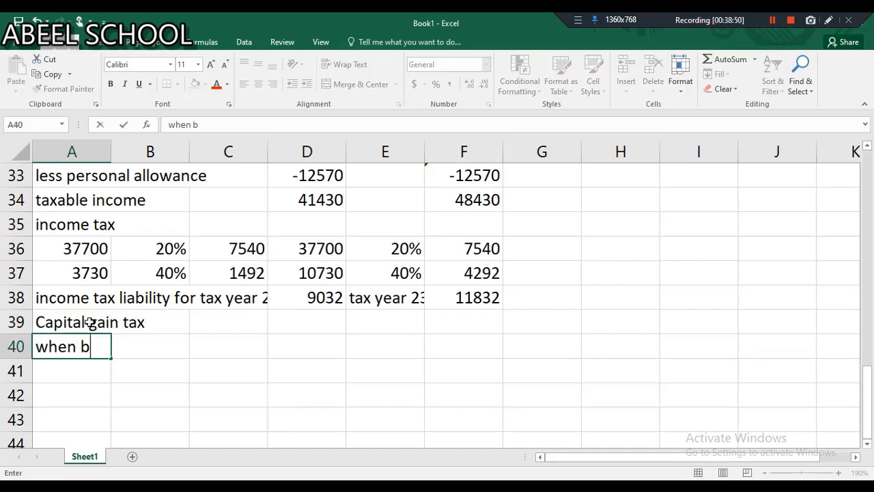
text(usiness is )
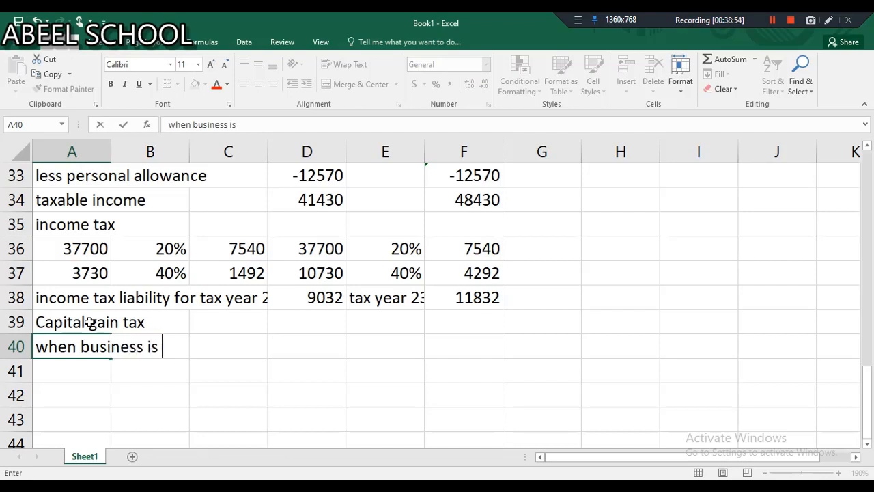
text(ceased )
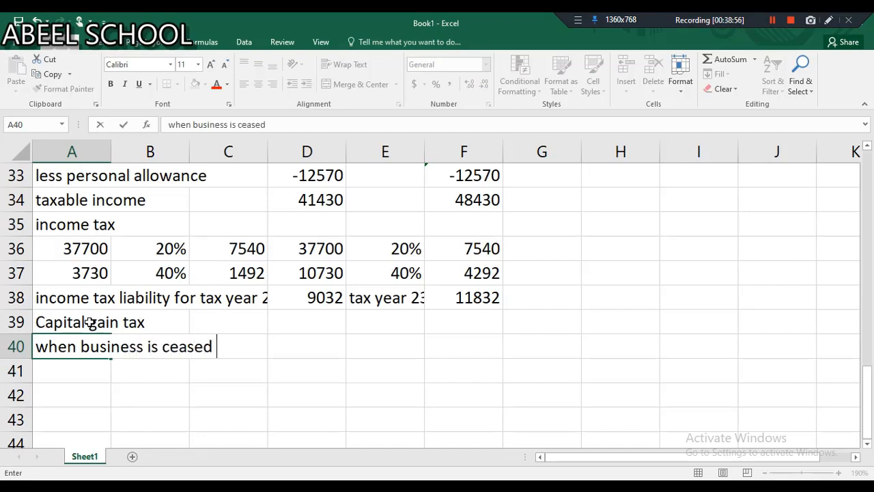
text(on 31 jan)
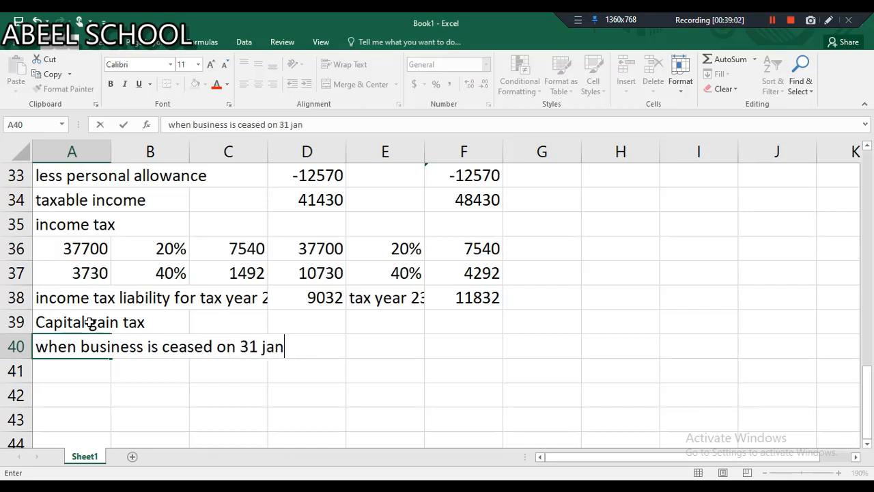
text(2023)
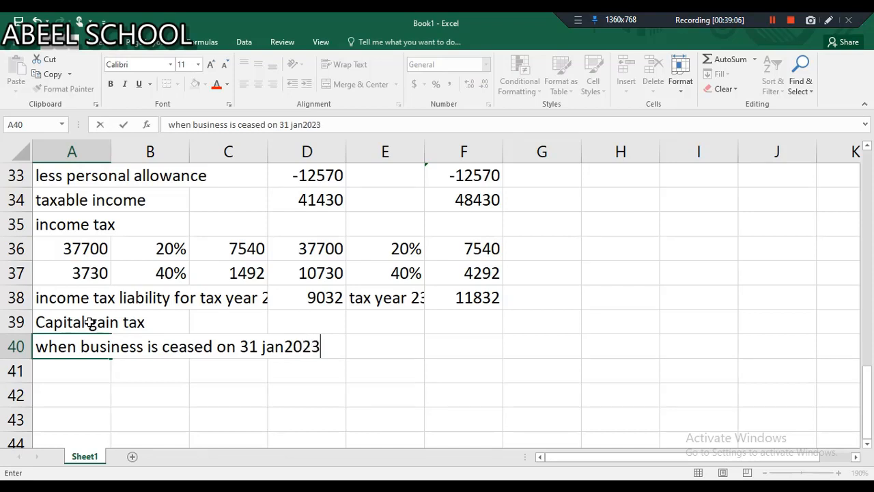
key(Return)
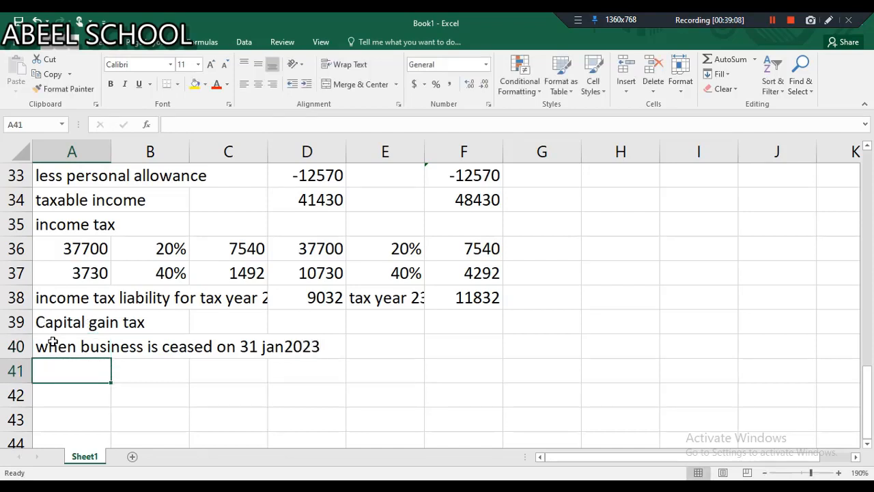
Add the line "sale proceeds of building" in cell A41 with the amount 330000 in D41.
scroll(52, 341, down, 1)
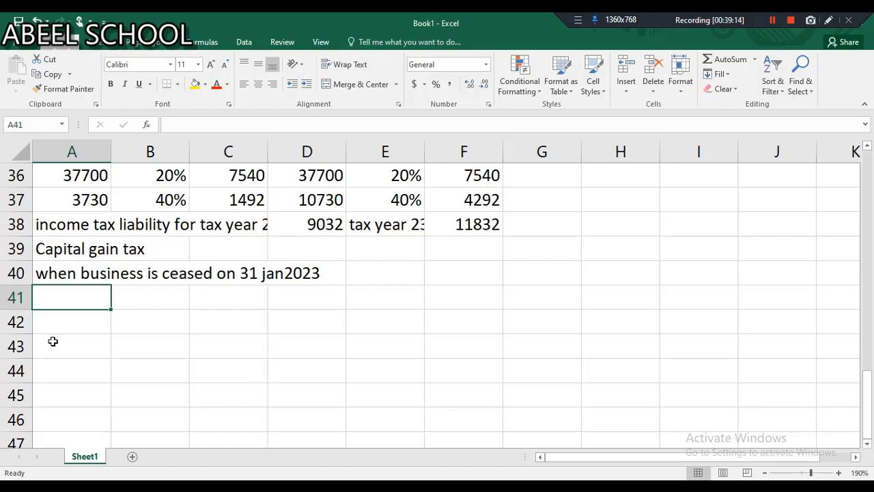
text(s)
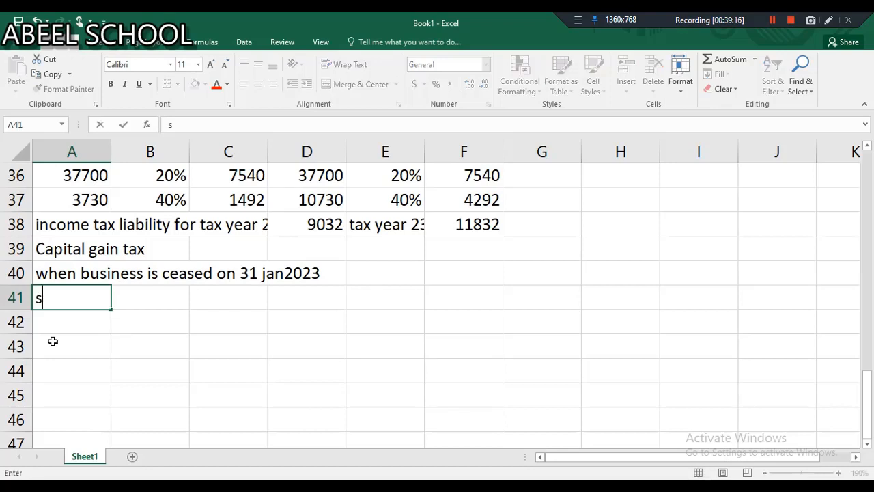
text(ale p)
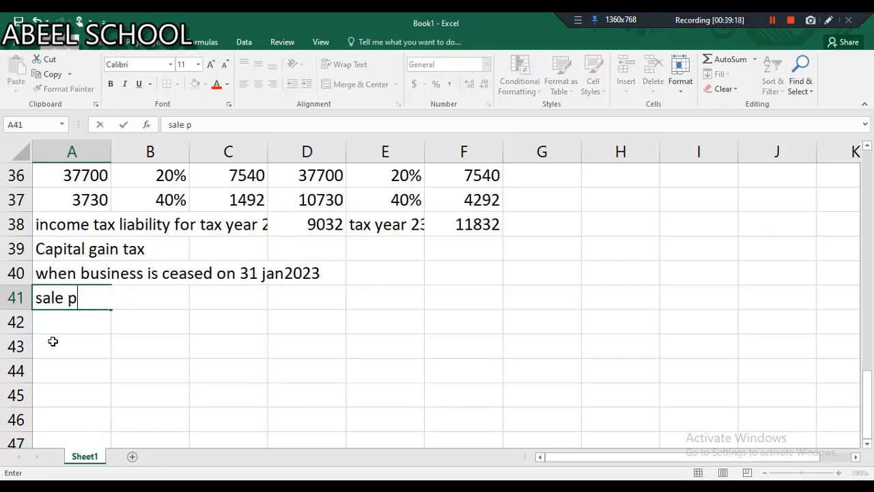
text(roceeds of)
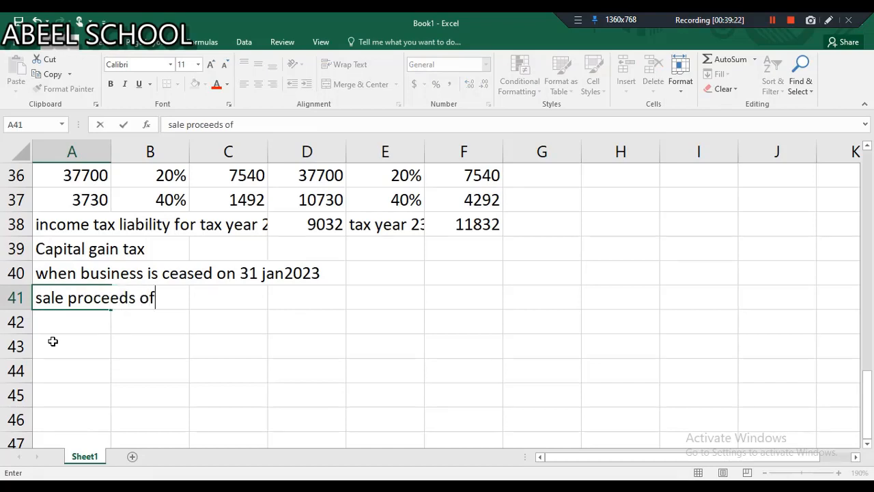
text( building)
click(296, 299)
text(=)
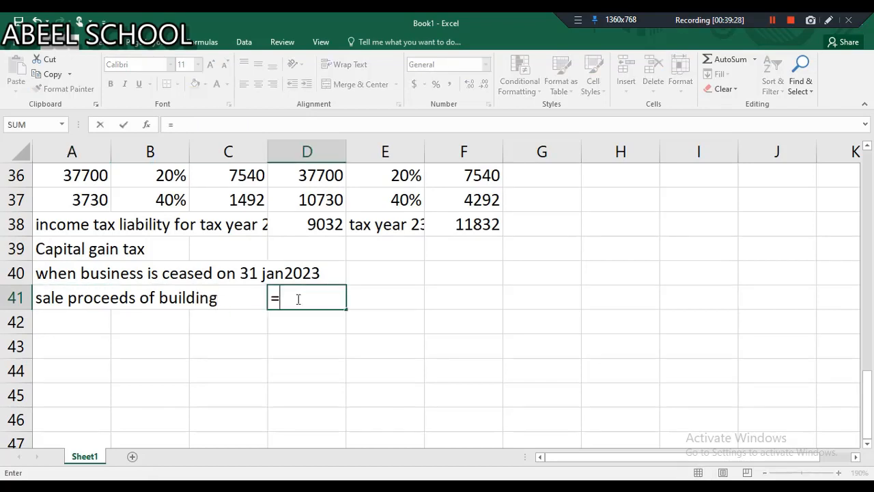
text(330000)
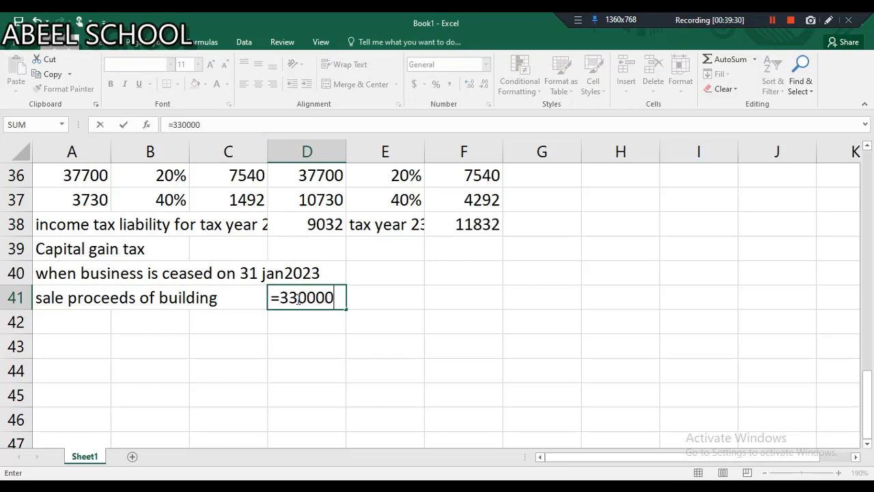
key(Return)
Add the line "less base cost for" plus the taxpayer's name in cell A42, with -60000 in D42.
click(95, 323)
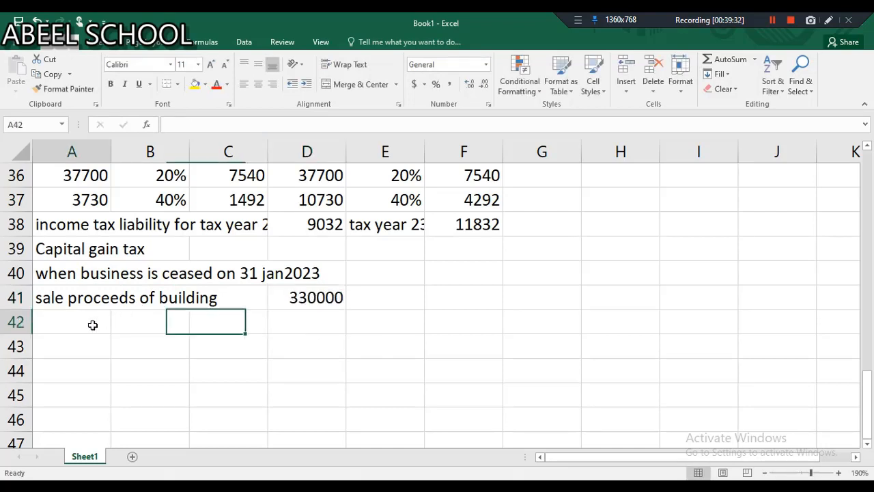
text(less )
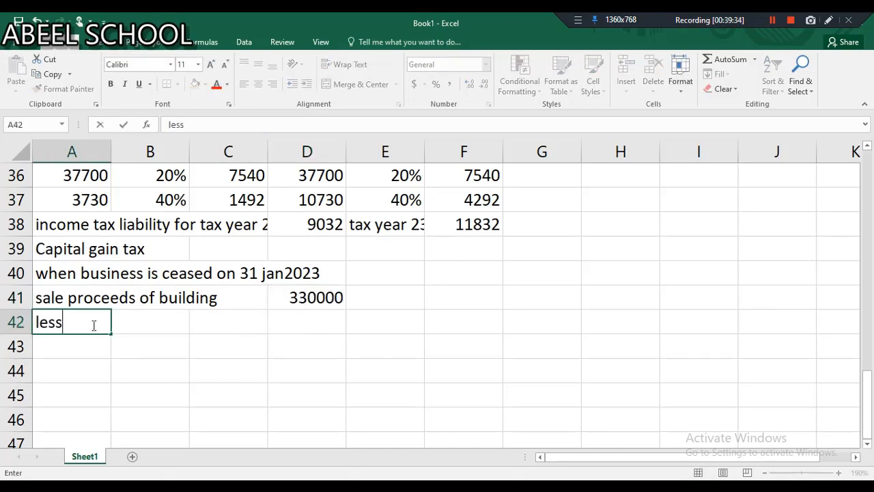
text(base cost for )
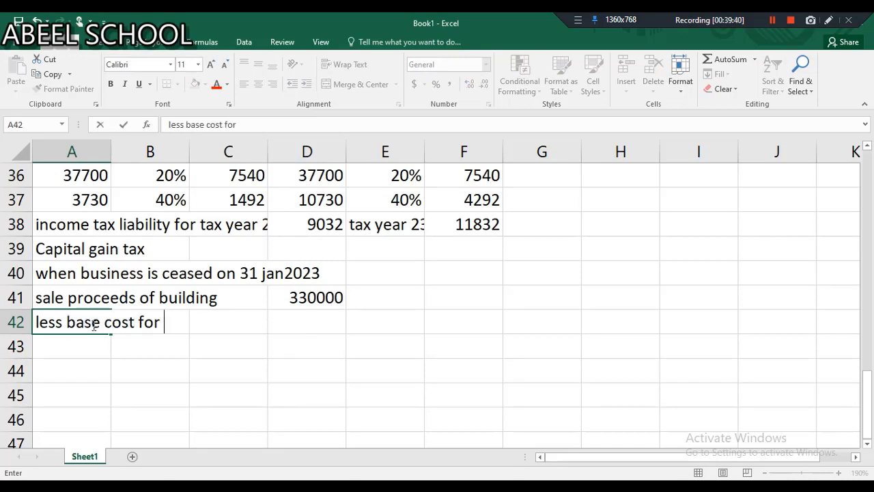
text(Zite)
key(BackSpace)
text(i)
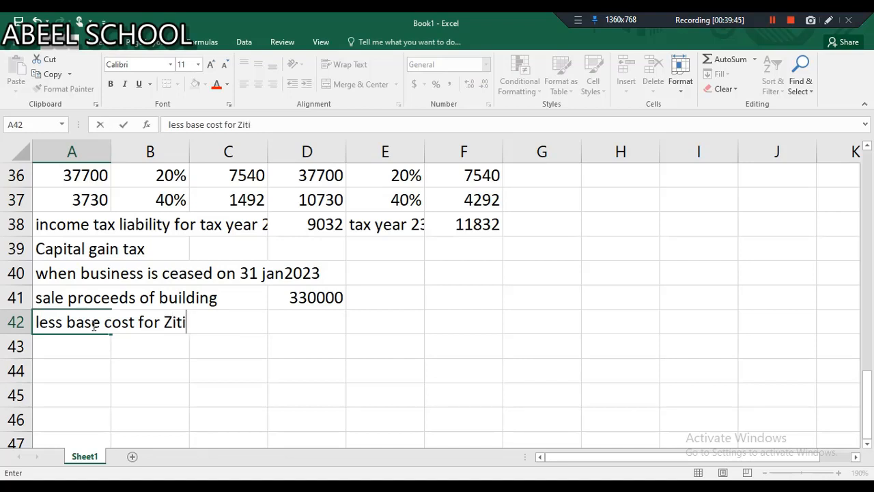
click(297, 323)
text(=-)
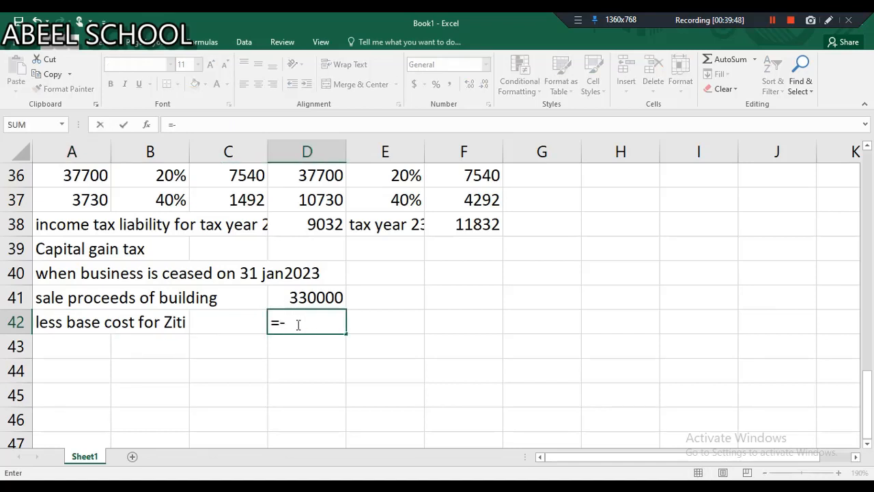
text(60000)
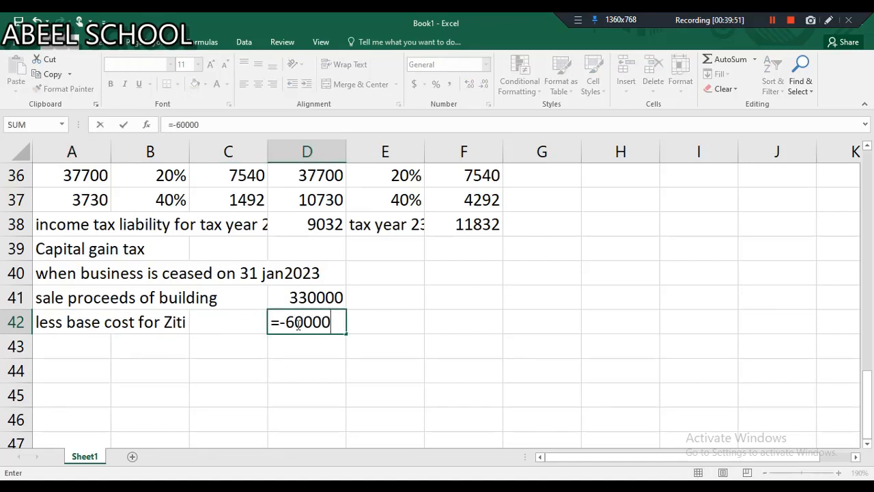
key(Return)
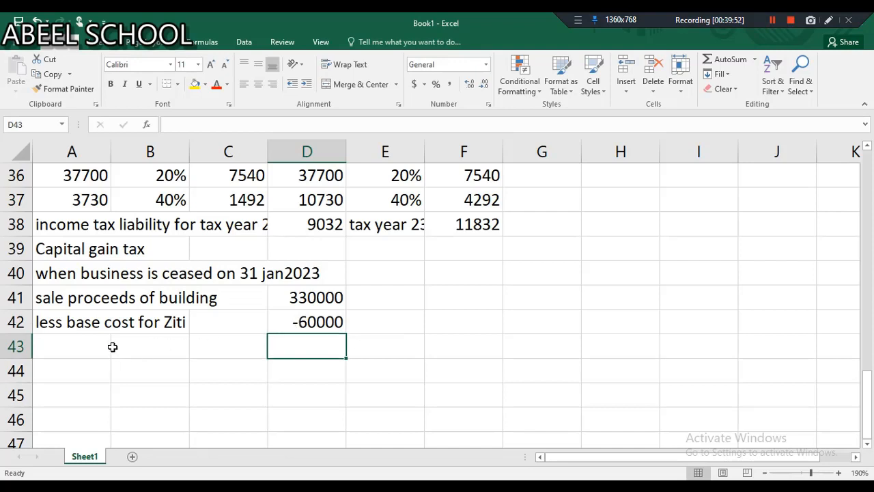
click(92, 351)
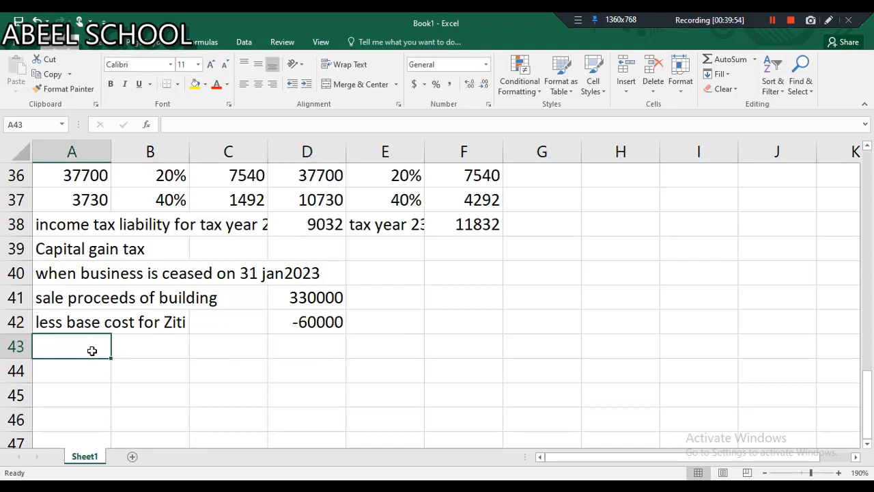
Enter the note "equipment exempt from capital gain(having cost and market value not more than 6000)" in cell A43.
text(eq)
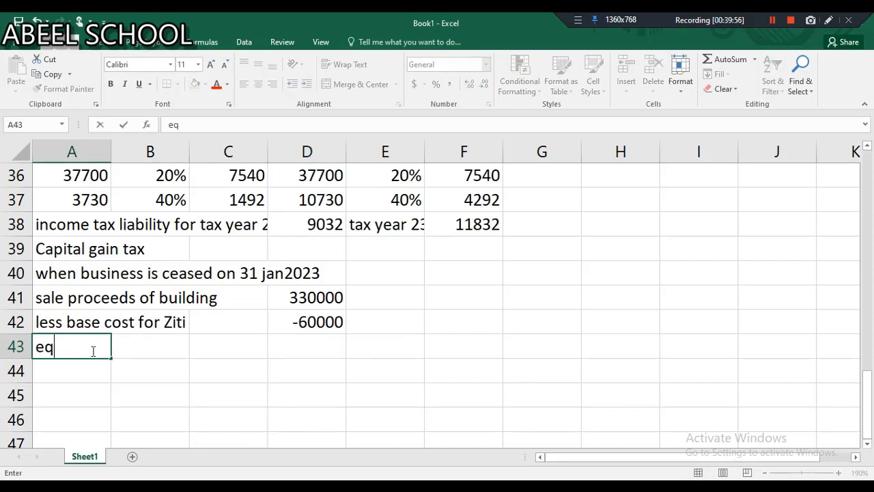
text(uipment exem)
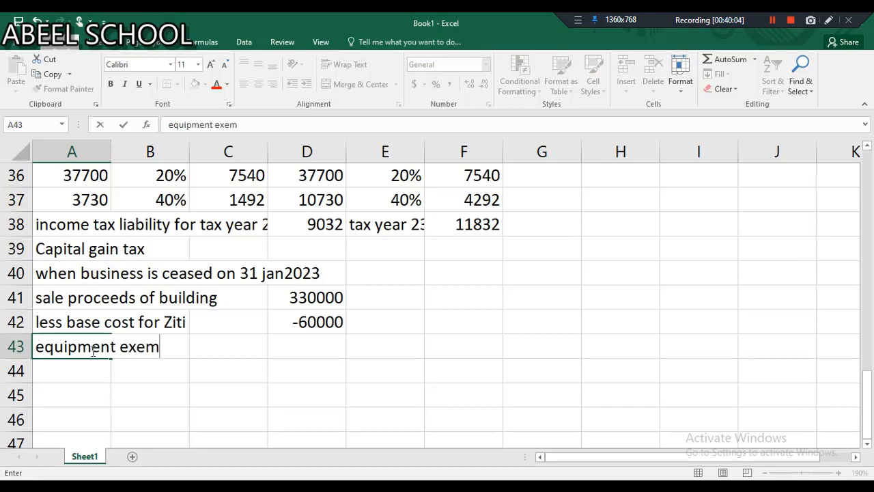
text(pt from)
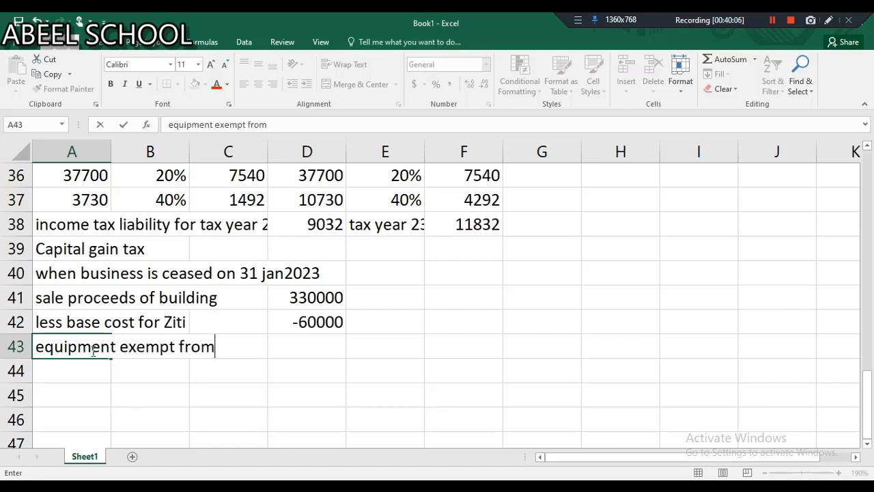
text( capital gain)
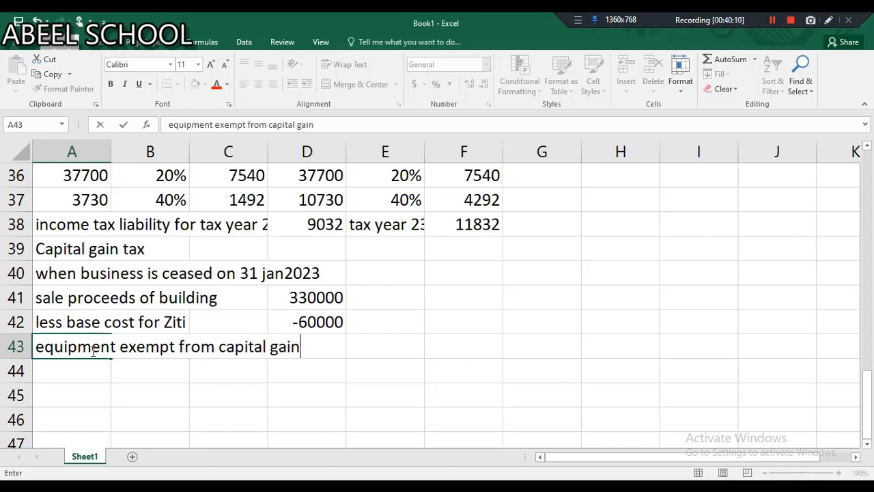
text((havi)
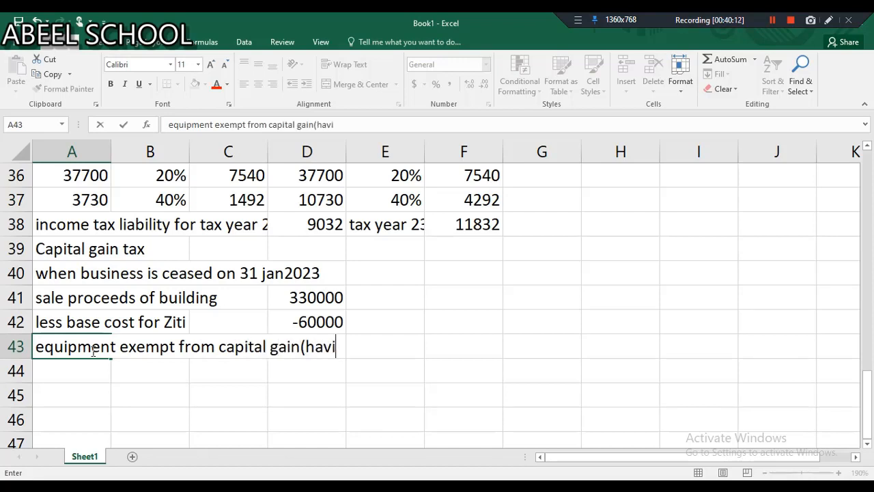
text(ng cost and)
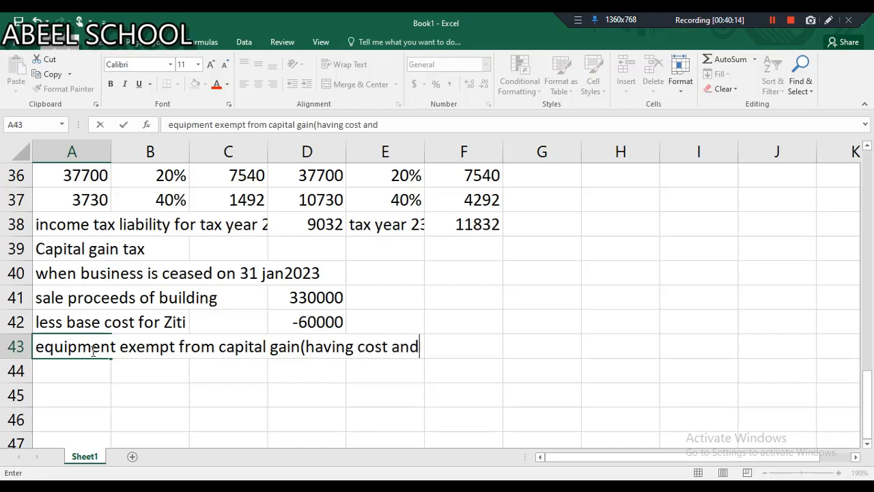
text( market )
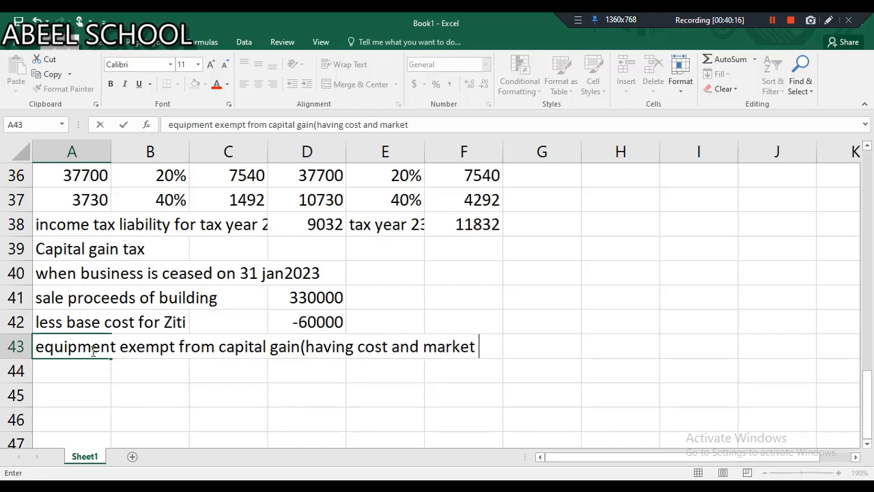
text(value not )
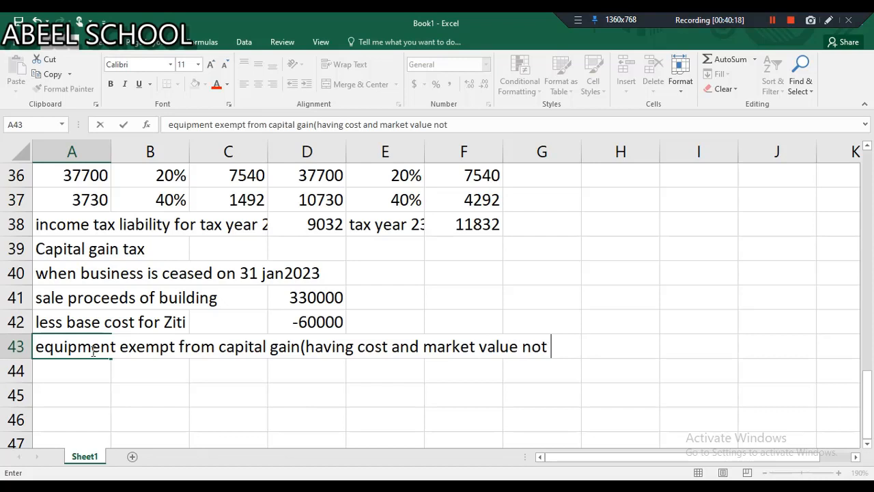
text(more than )
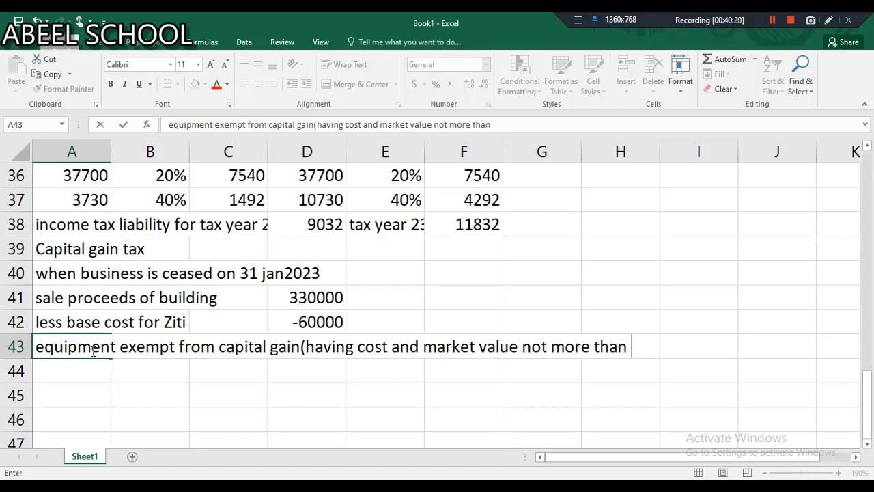
text(6000))
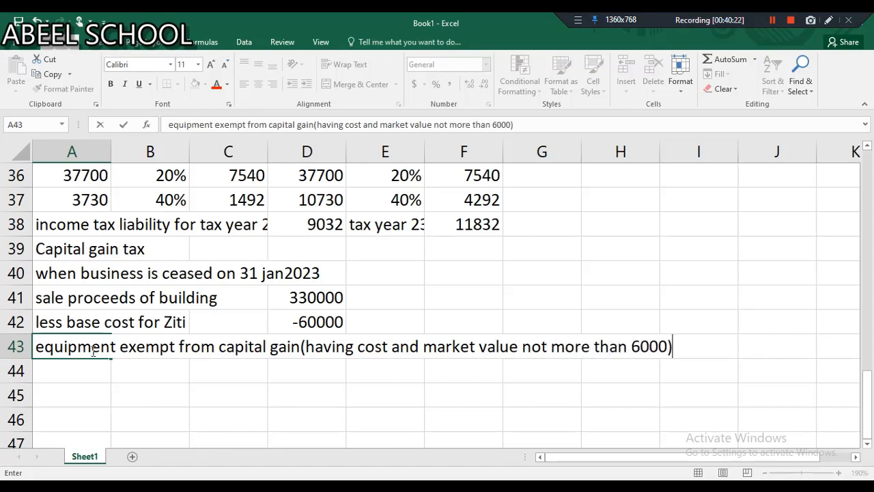
key(Return)
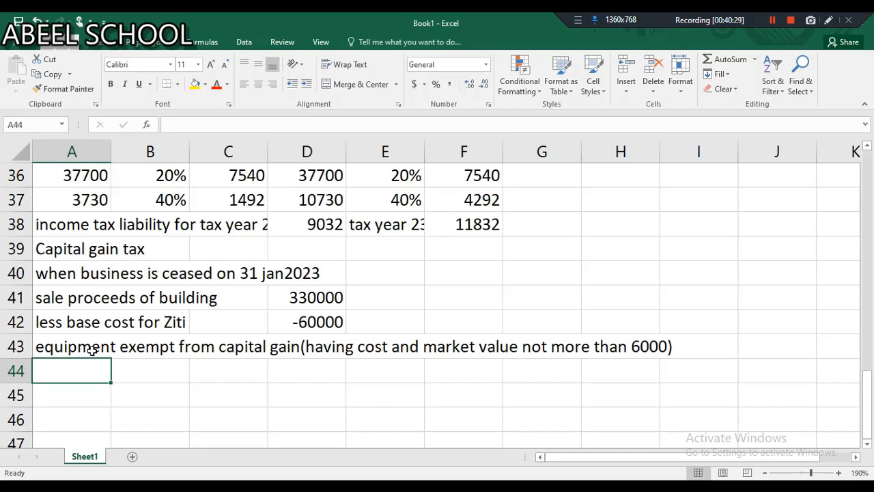
Add a "chargeable gain" row in row 44, with D44 adding the sale proceeds in D41 and the base cost in D42.
text(cha)
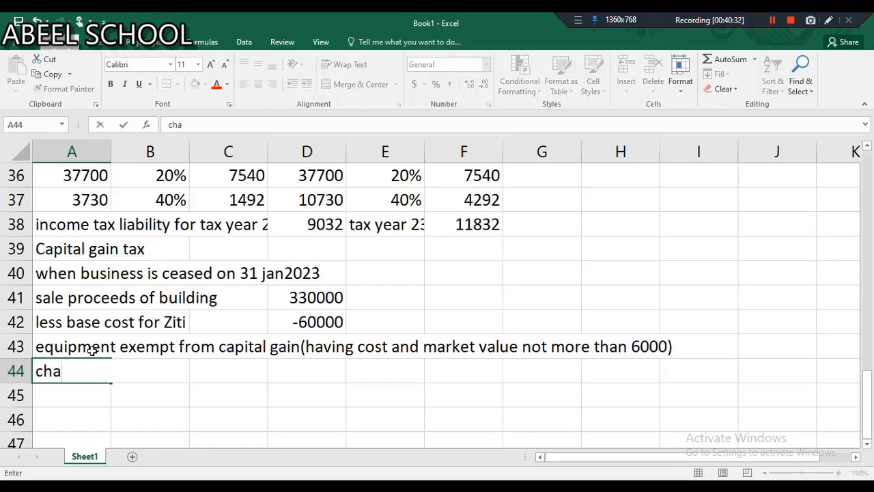
text(rgeable)
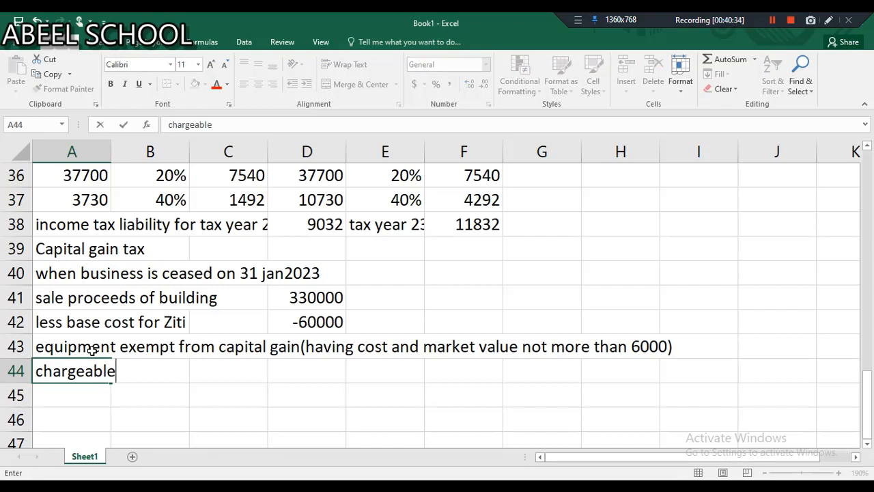
text( gain)
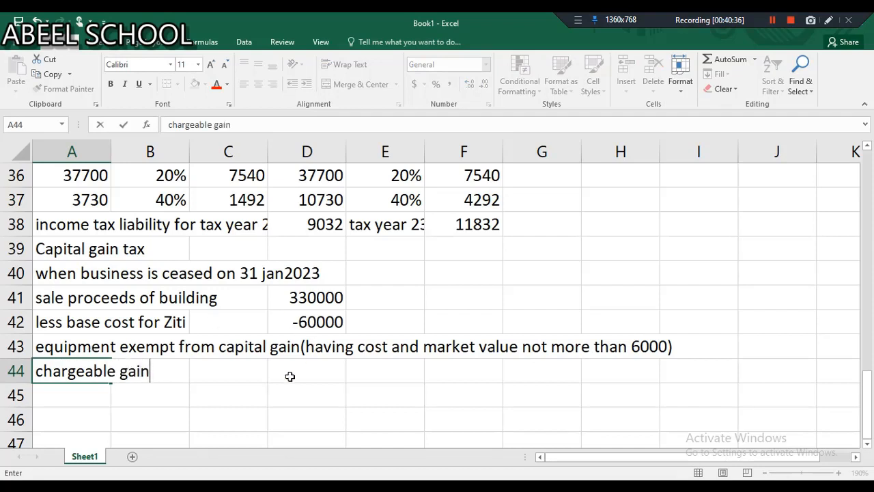
click(289, 376)
text(=)
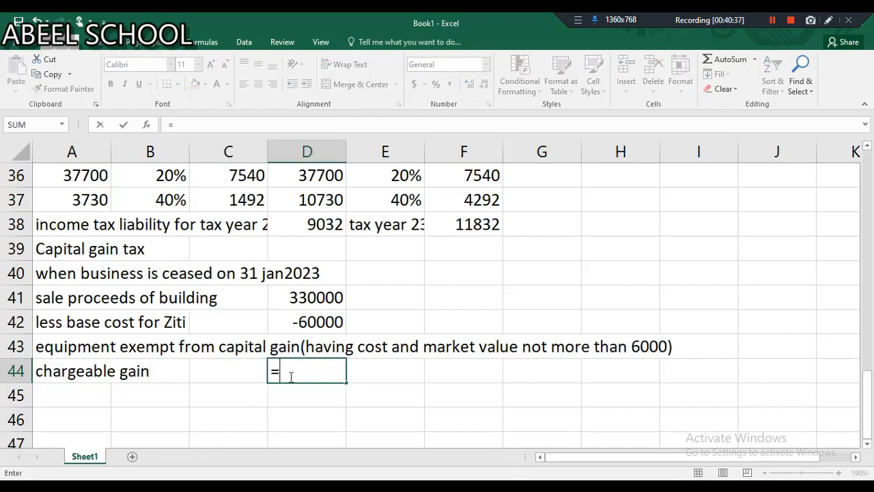
click(297, 302)
text(+)
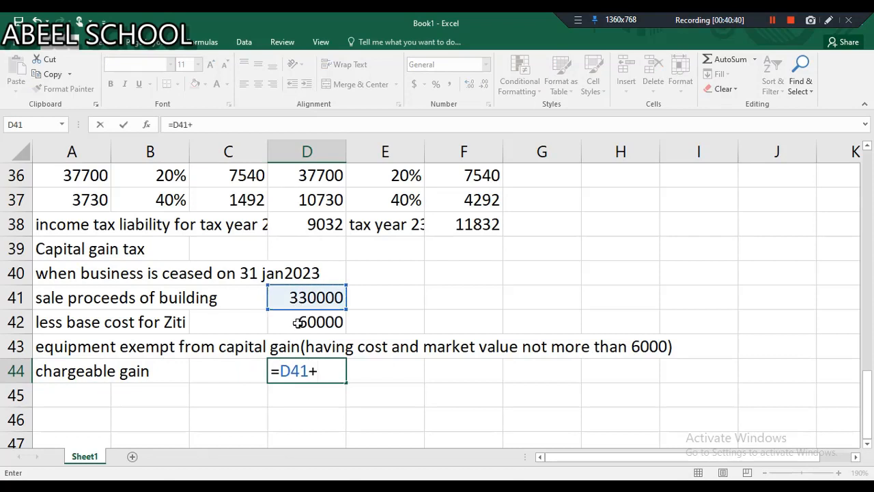
click(298, 323)
key(Return)
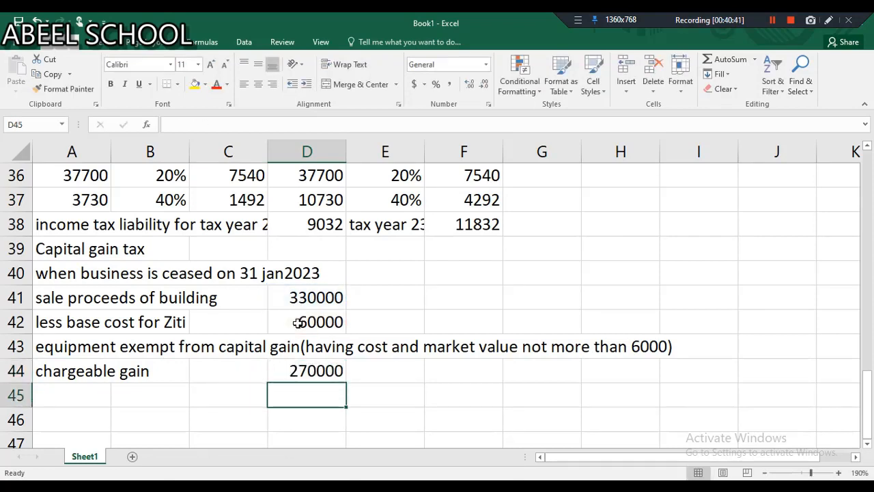
Add a "less Annual exempt amount" row in row 45 with =-12300 in D45.
click(76, 395)
text(less )
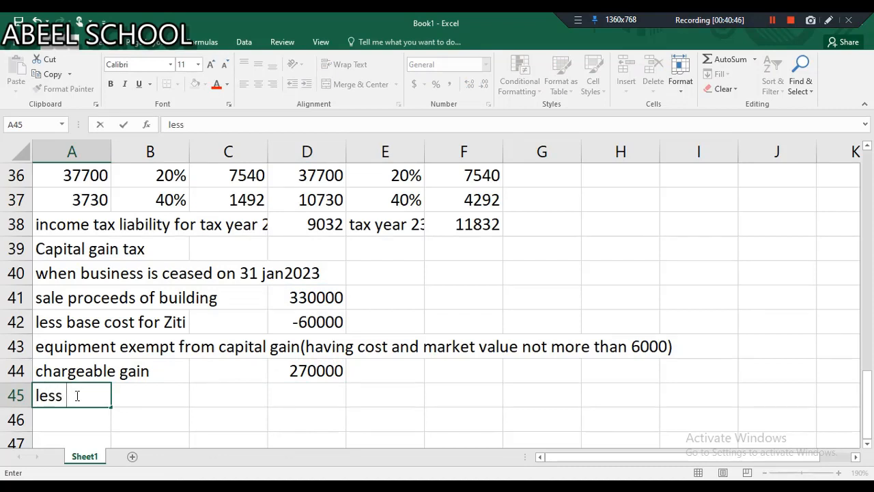
text(Annyual)
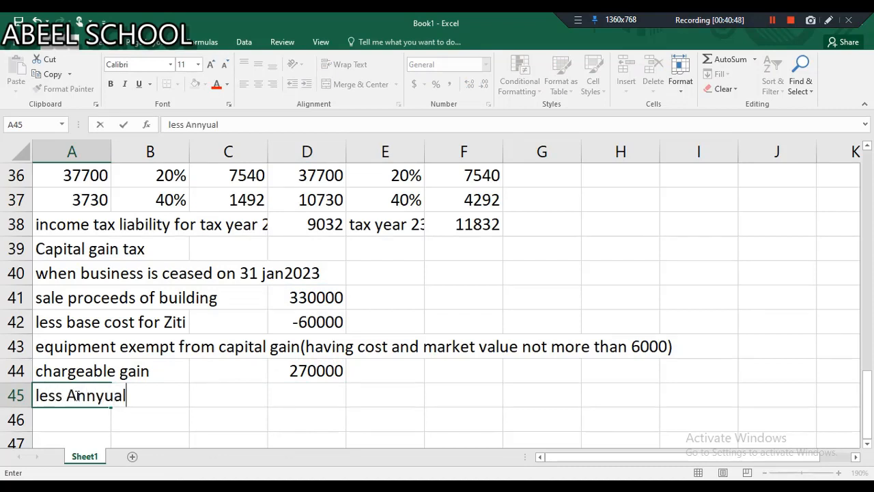
key(BackSpace)
key(BackSpace)
key(BackSpace)
key(BackSpace)
text(ual ece)
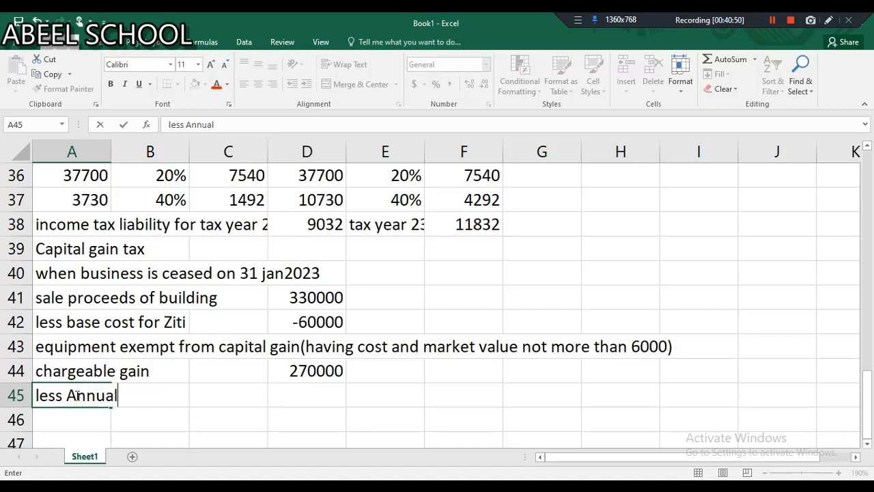
key(BackSpace)
key(BackSpace)
text(xempt amount)
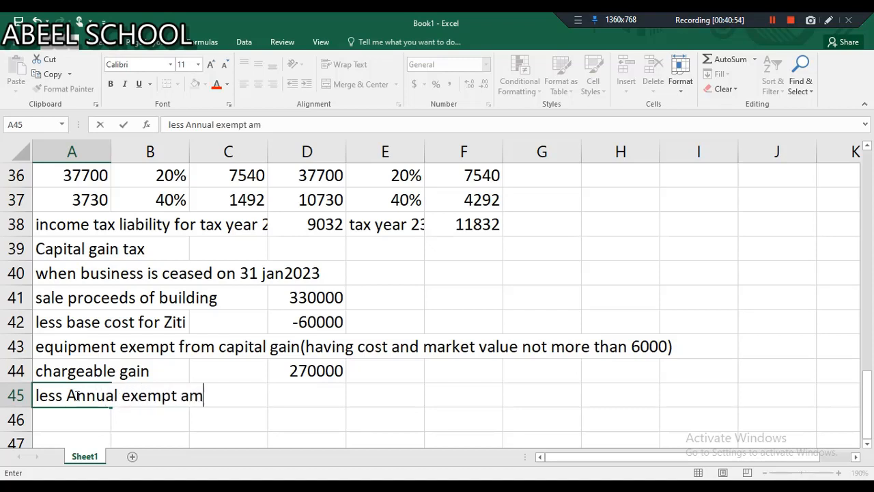
click(325, 395)
text(=-12300)
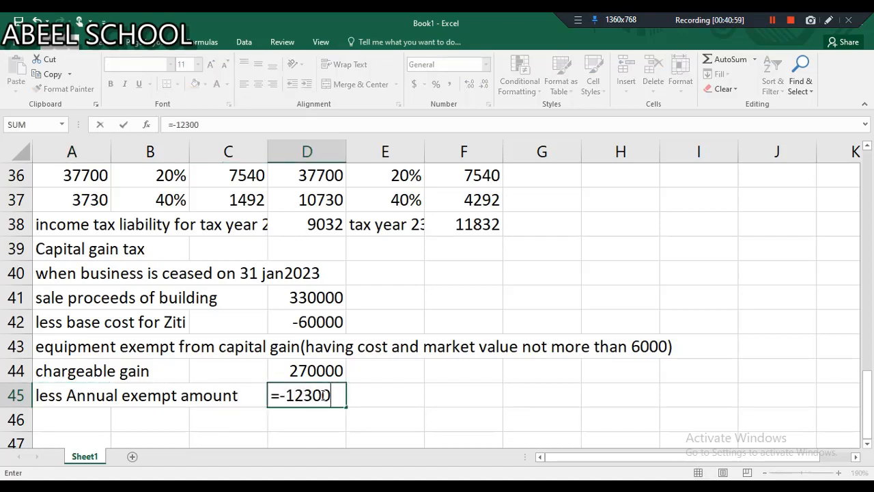
key(Return)
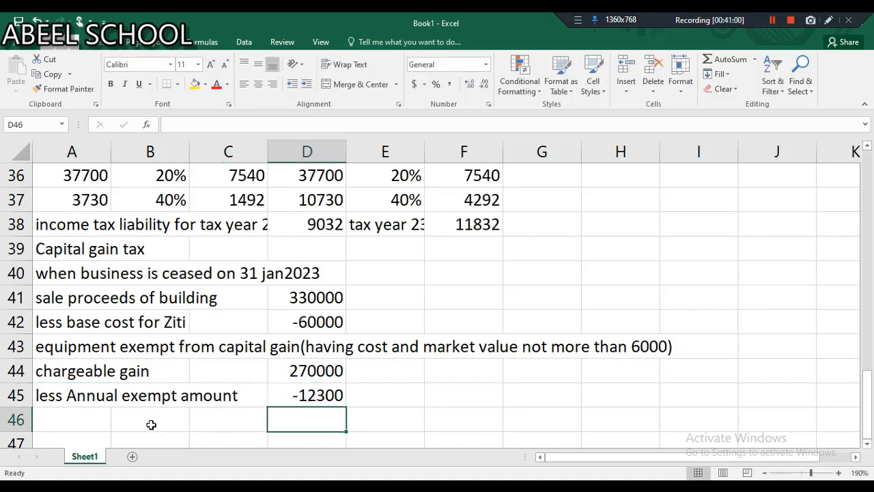
Add a "taxable gain" row in row 46, with D46 adding the chargeable gain in D44 and the exempt amount in D45.
click(100, 423)
scroll(100, 424, down, 1)
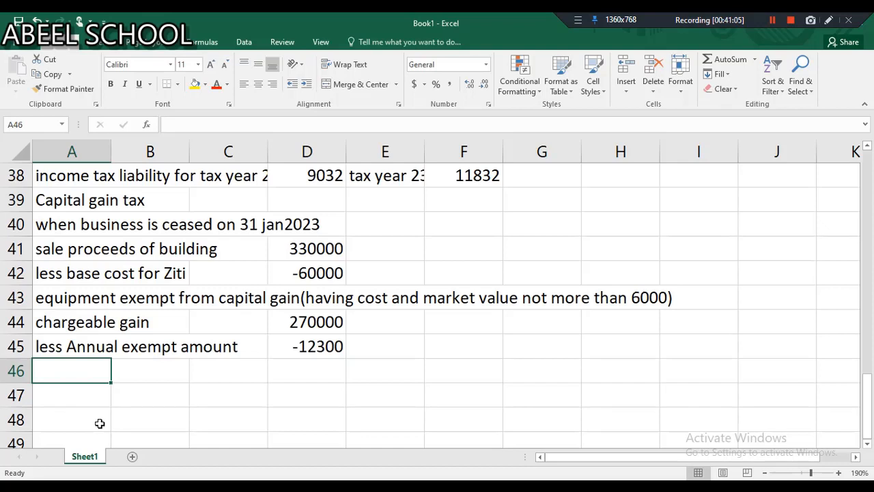
text(taca)
key(BackSpace)
key(BackSpace)
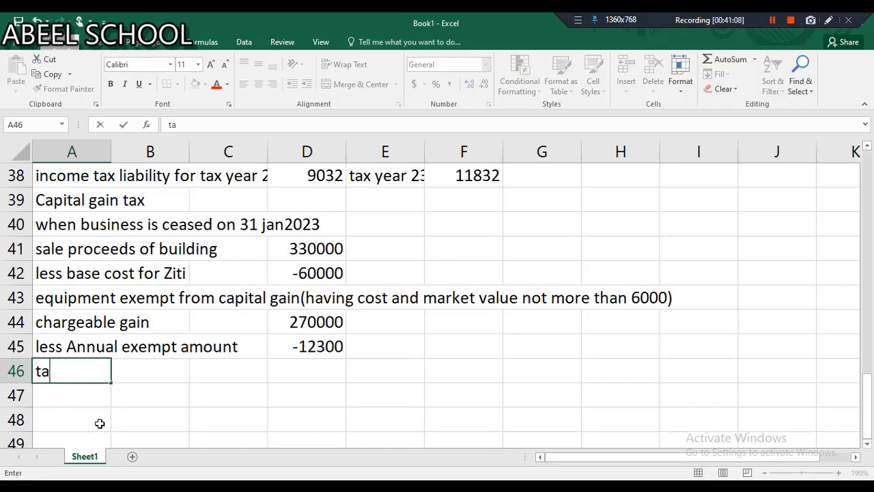
text(xable gain)
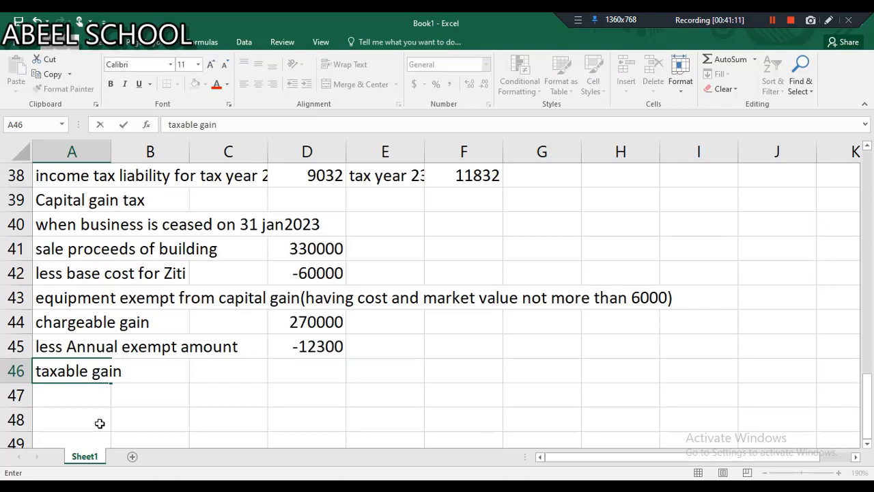
click(283, 378)
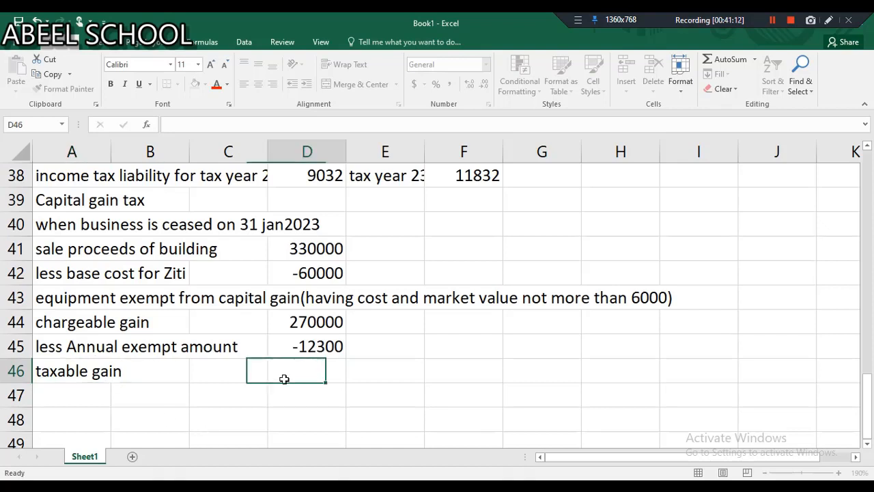
text(=)
click(293, 321)
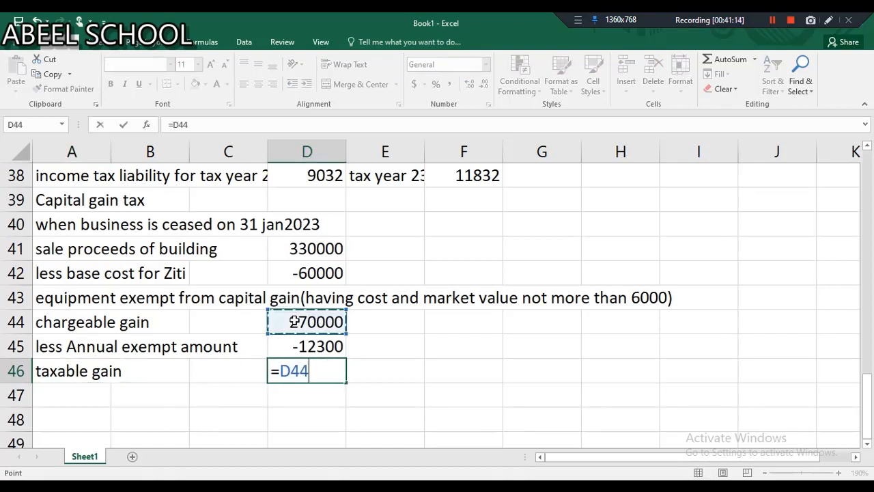
text(+)
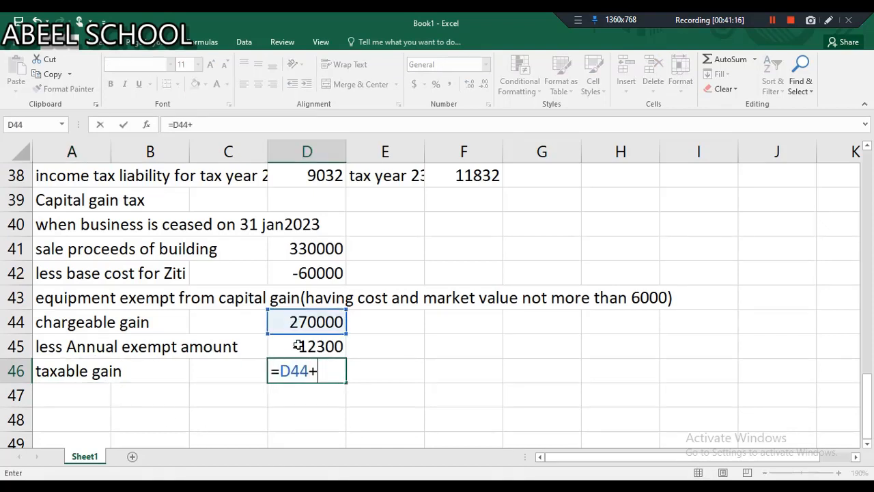
click(299, 347)
key(Return)
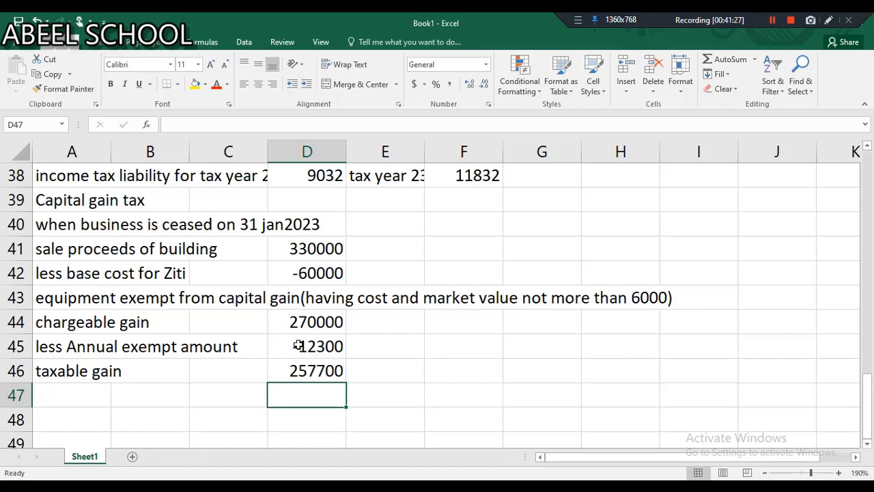
Enter the note "due to qualifying for BADR CGT rate is 10%" in cell A47.
click(90, 399)
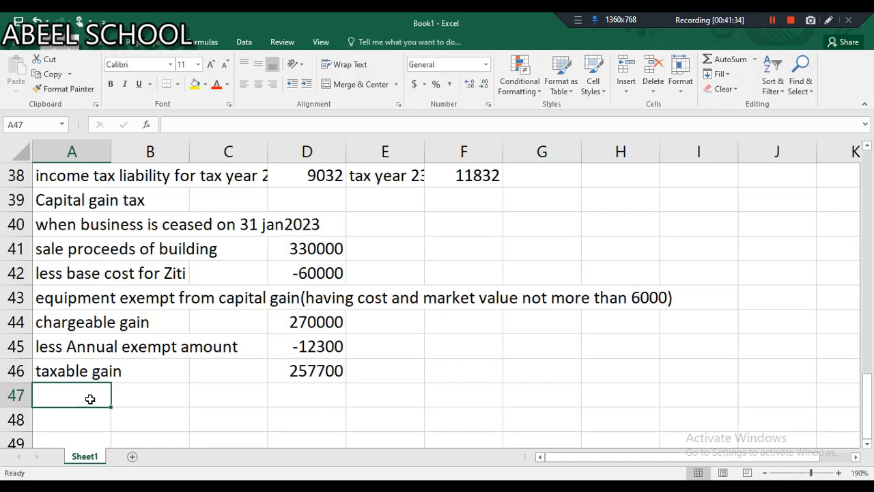
text(due to )
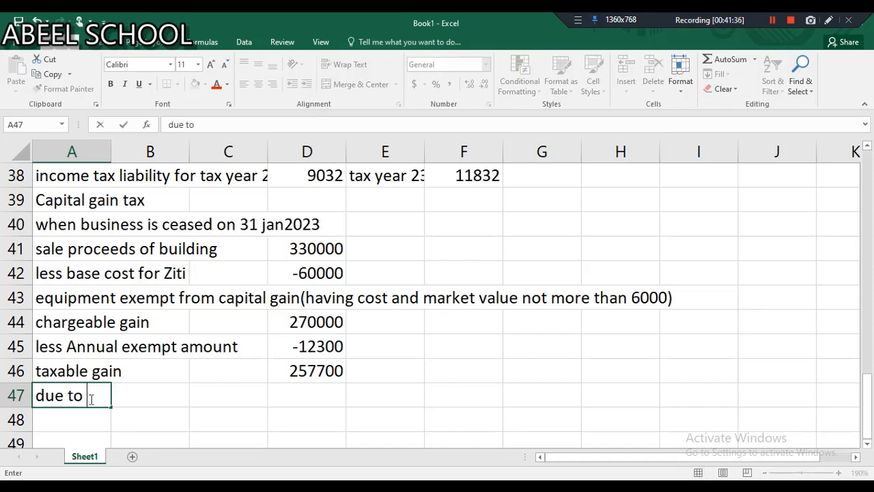
text(qualif)
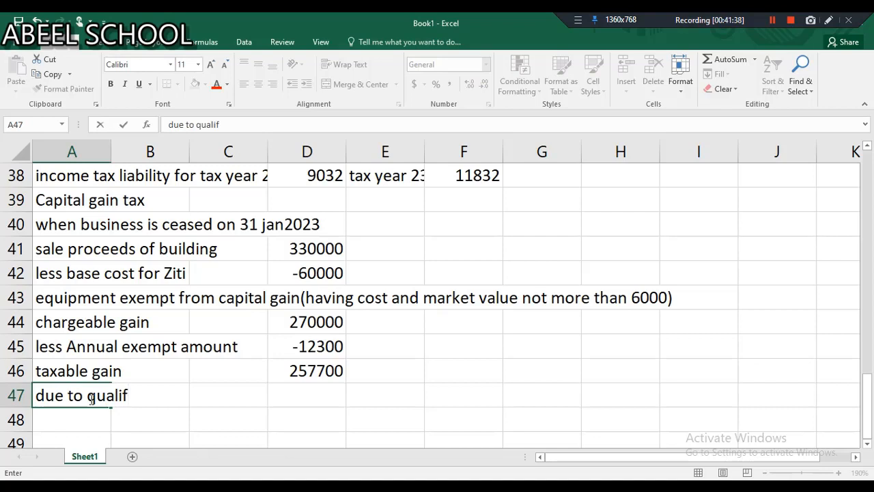
text(ying for B)
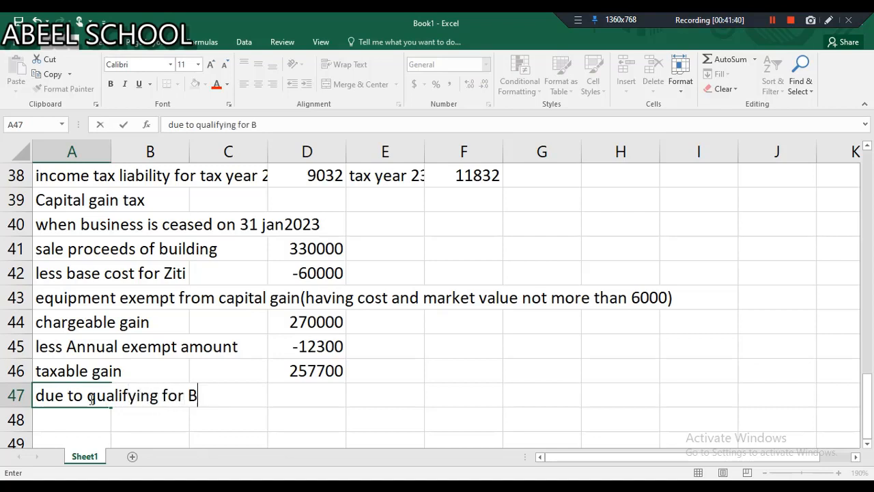
text(ADR)
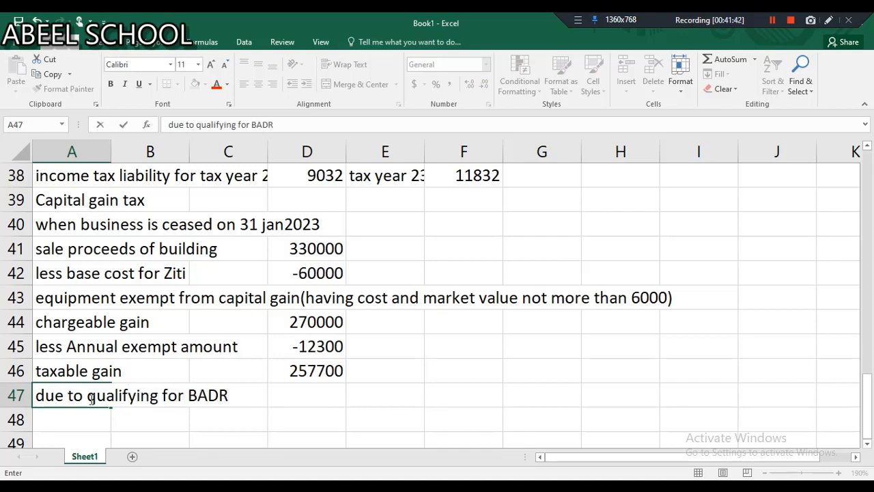
text( CGt ra)
key(BackSpace)
key(BackSpace)
key(BackSpace)
key(BackSpace)
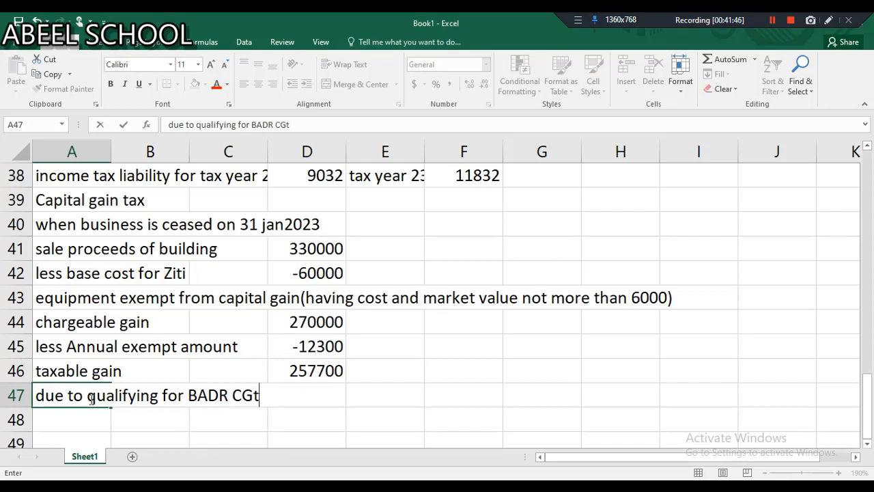
text(T rate )
text(os)
key(BackSpace)
key(BackSpace)
text(i)
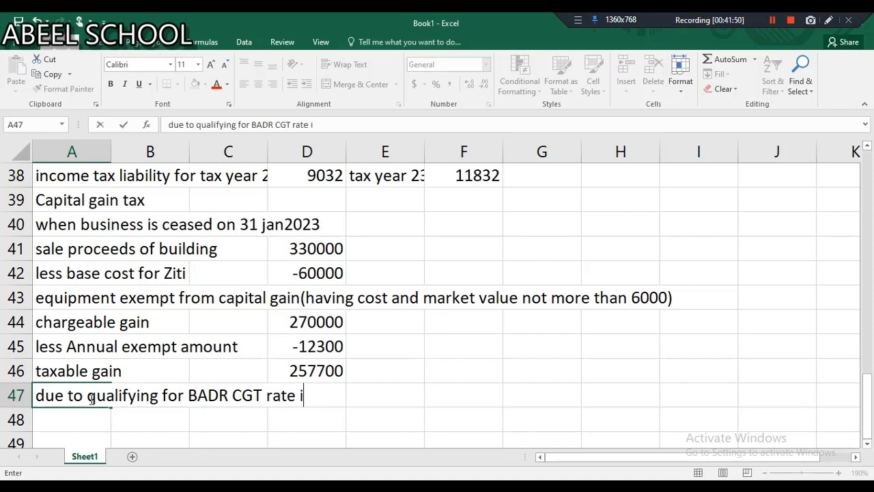
text(s 10%)
key(Return)
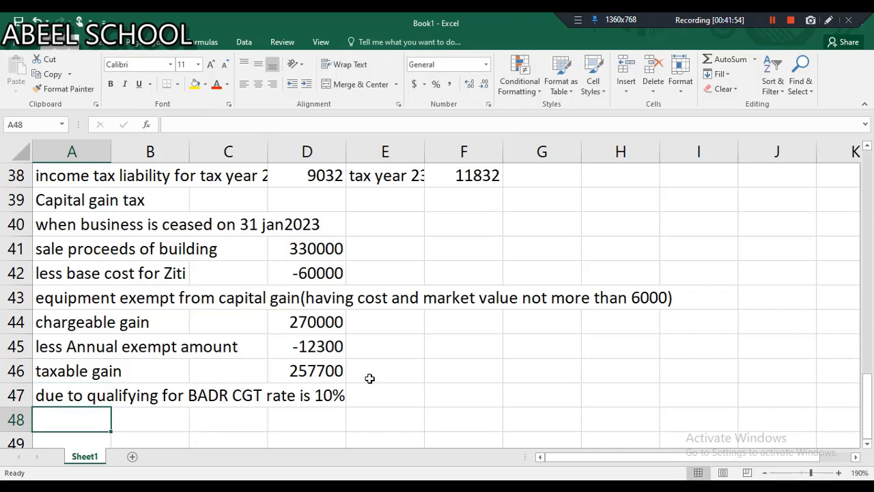
Calculate the capital gains tax in D47 as 10% of the taxable gain, using =D46*10%.
click(319, 399)
text(=)
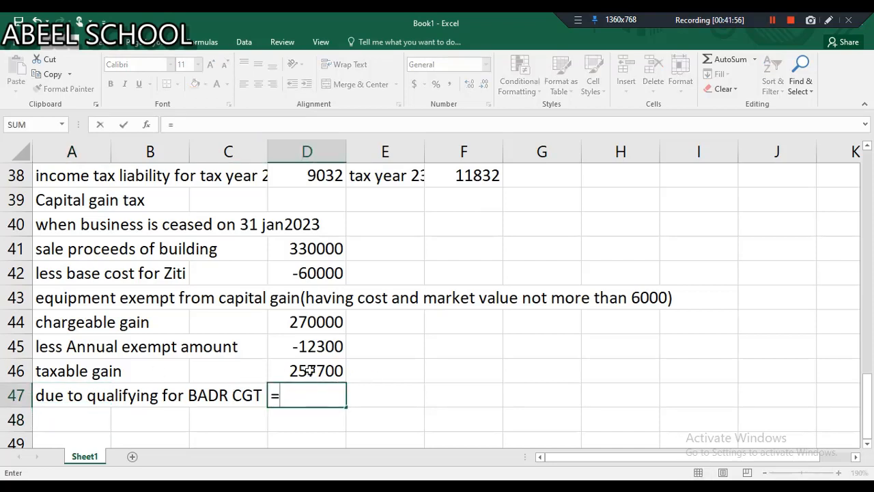
click(300, 371)
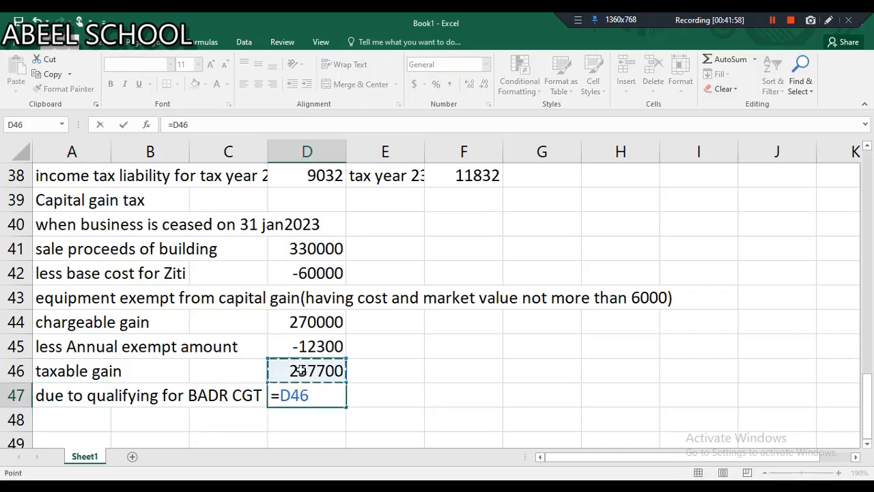
text(*10*)
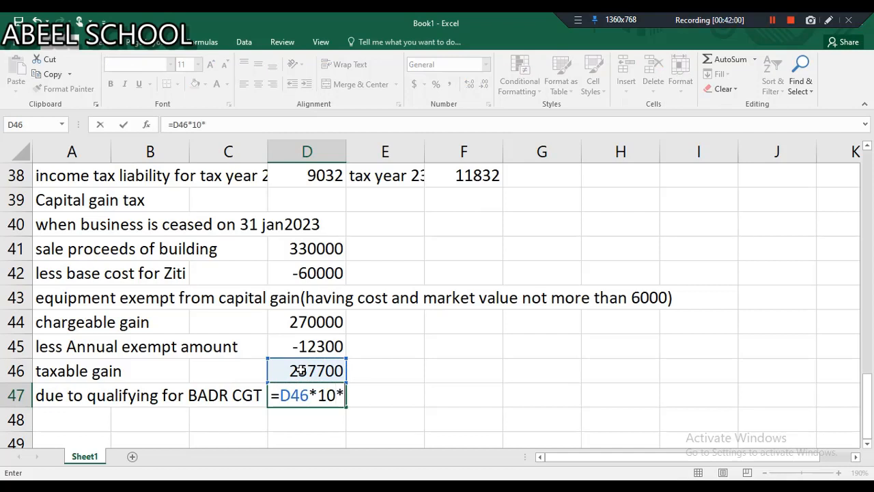
key(BackSpace)
text(%)
key(Return)
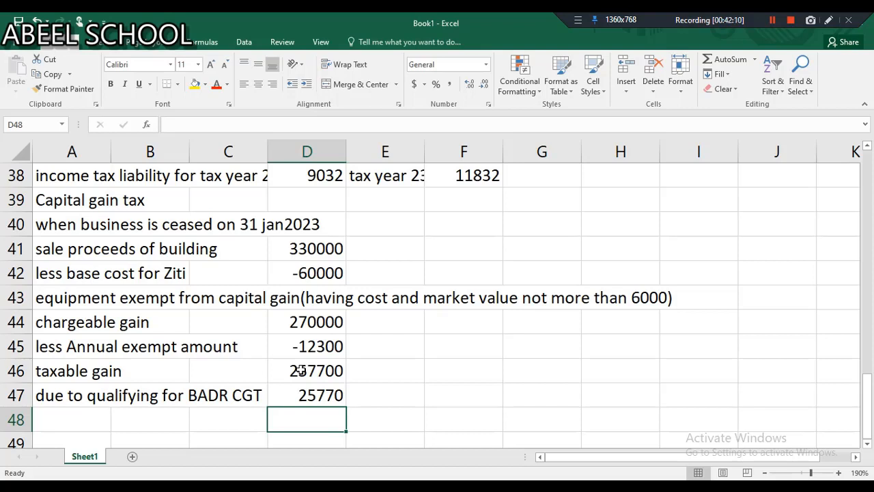
Enter the working heading "(W1) base cost of building for" followed by the trader's name in cell G41.
click(539, 252)
text((W1))
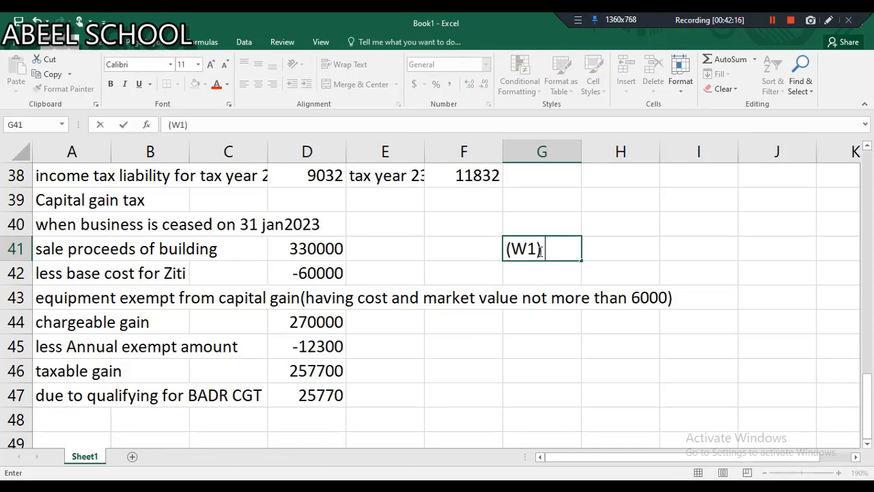
text( BAD)
key(BackSpace)
key(BackSpace)
key(BackSpace)
text(base cost )
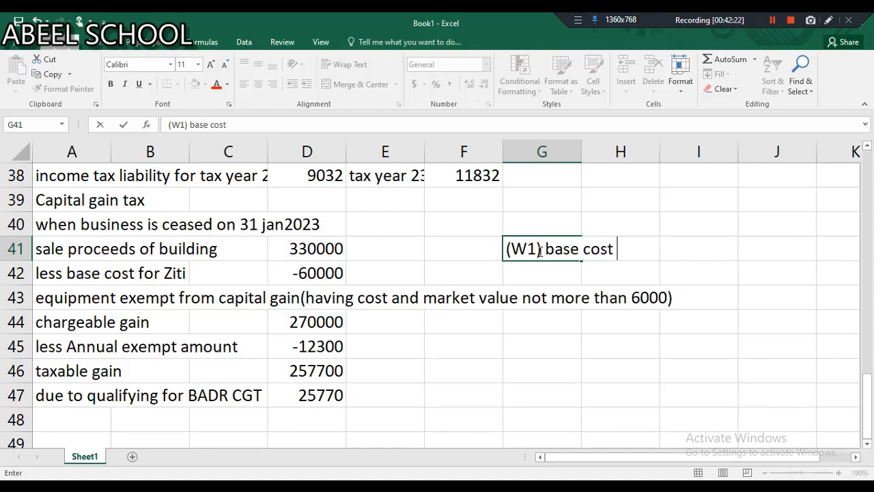
text(of buil)
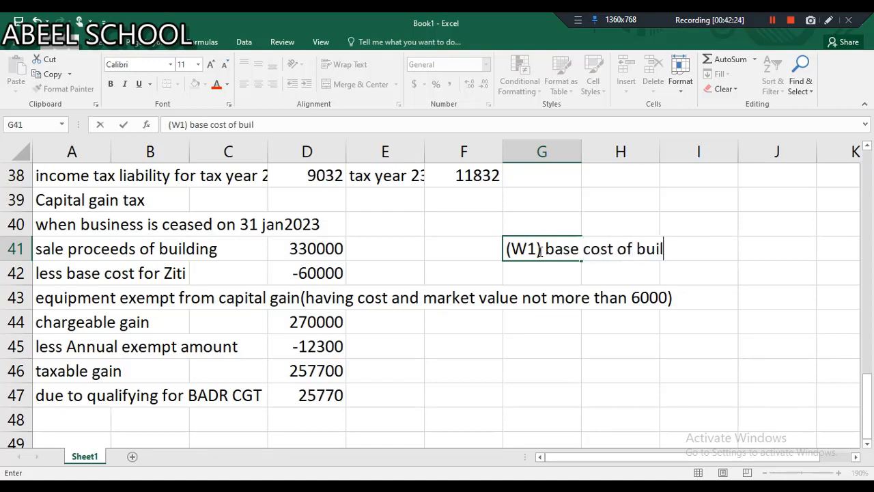
text(ding for Ziti)
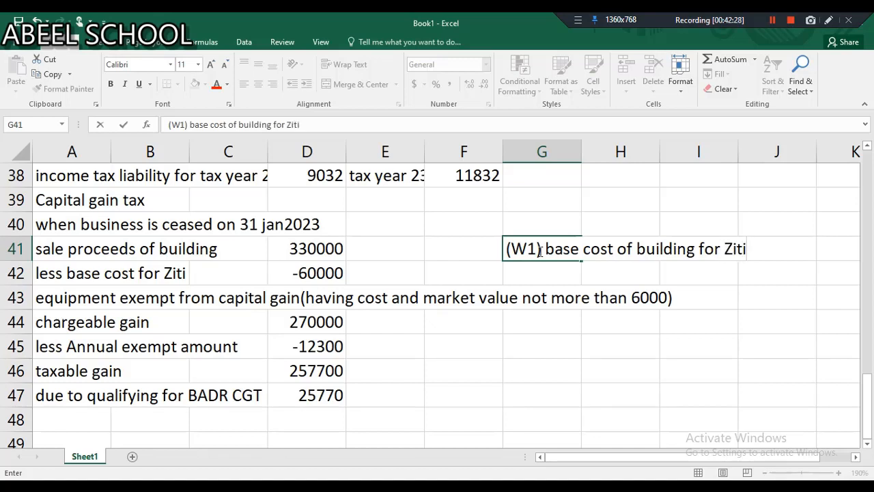
key(Return)
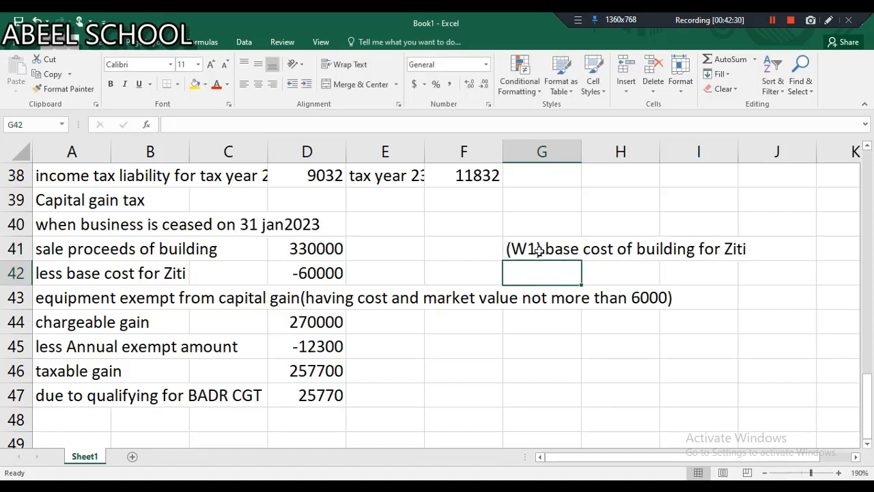
Add a "Market value at gift date" row to the working in G42, with =300000 in I42.
text(Market)
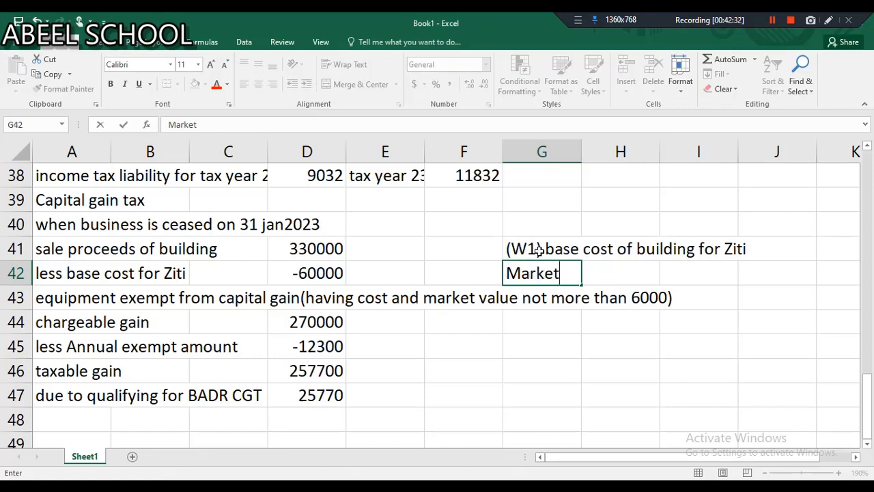
text( value at gif)
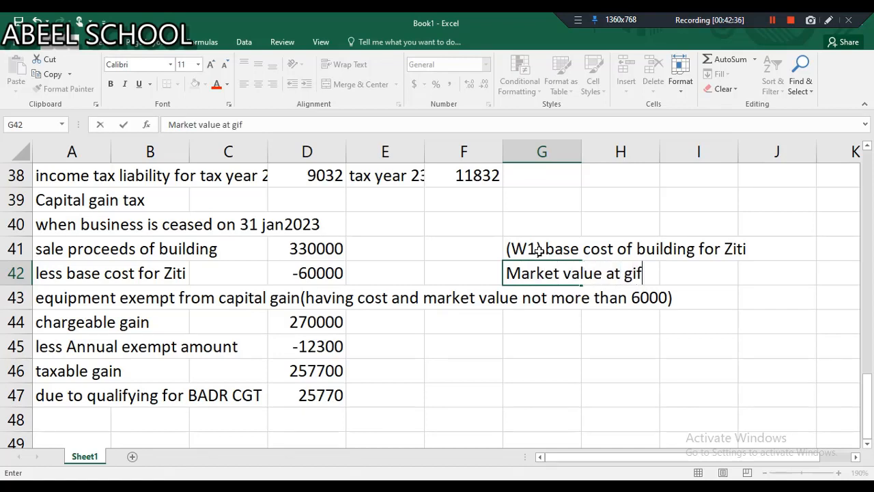
text(t date)
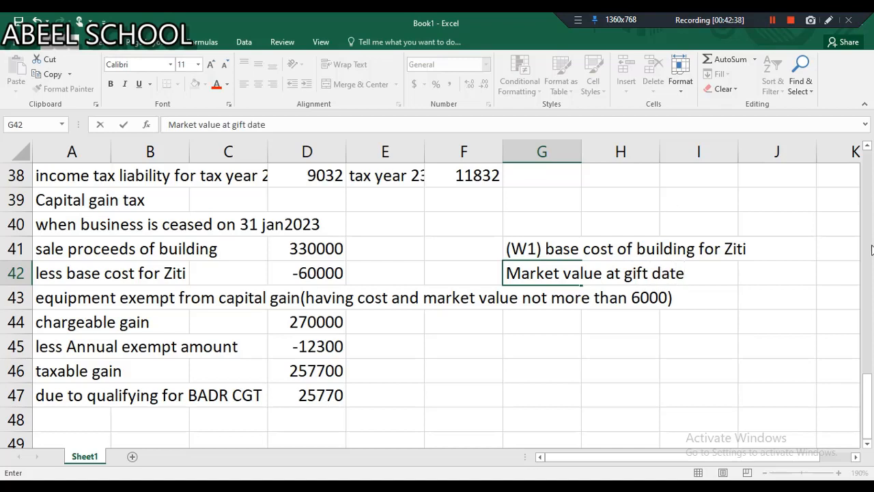
click(769, 277)
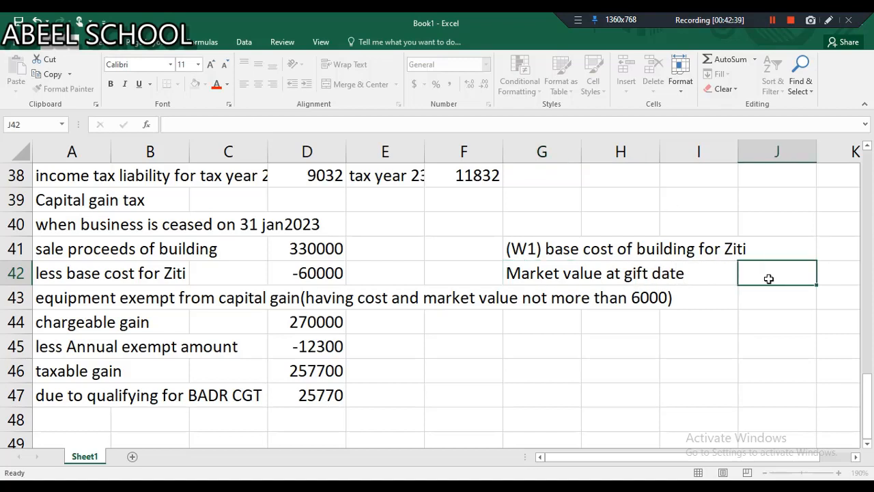
click(711, 273)
text(=300)
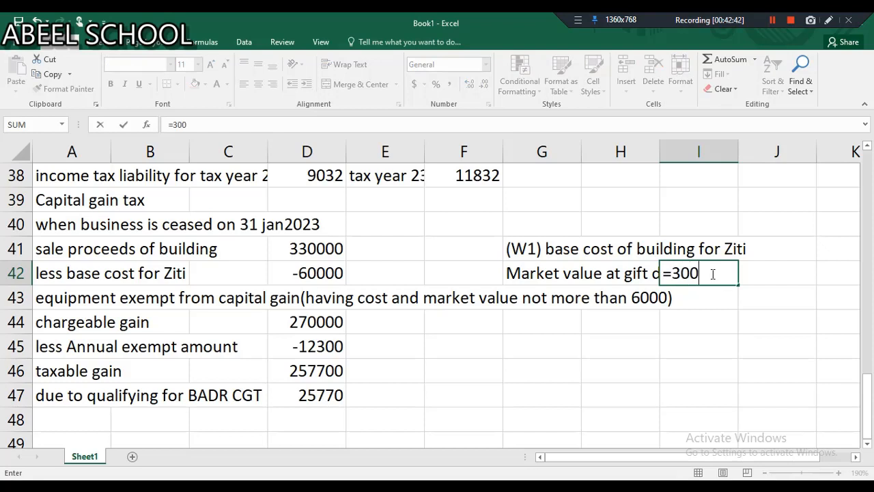
text(000)
key(Return)
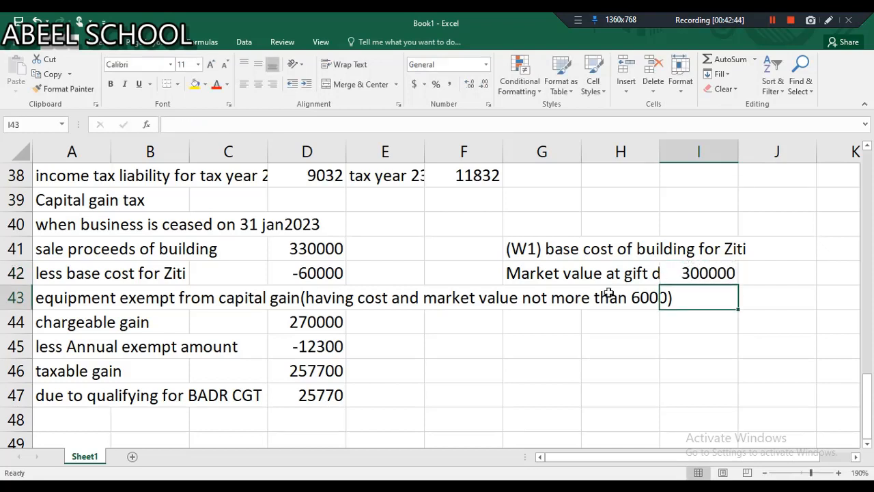
click(519, 299)
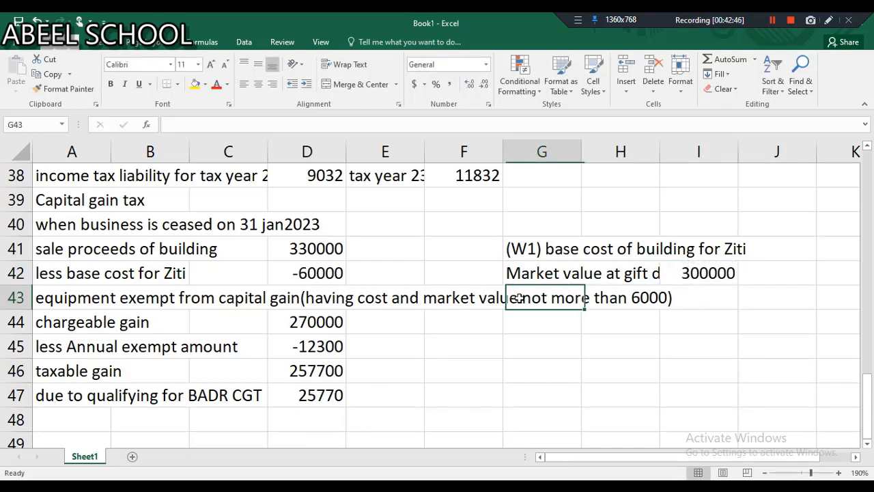
text(less )
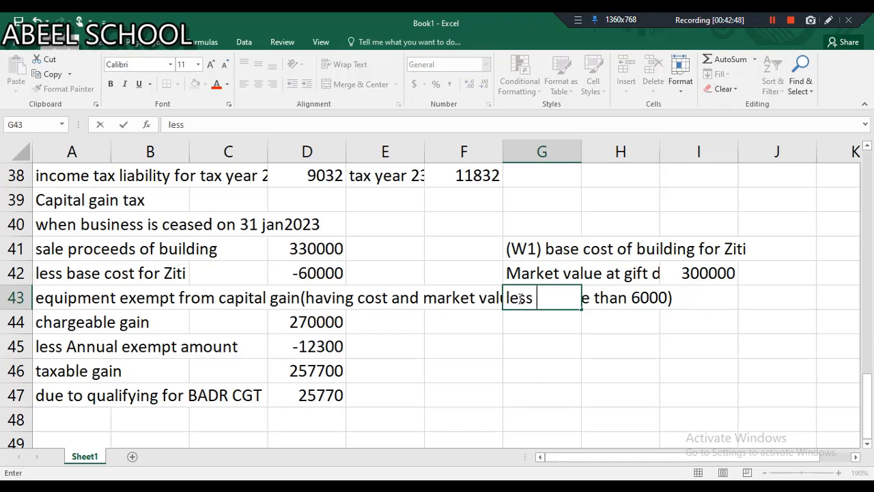
text(gifir)
key(BackSpace)
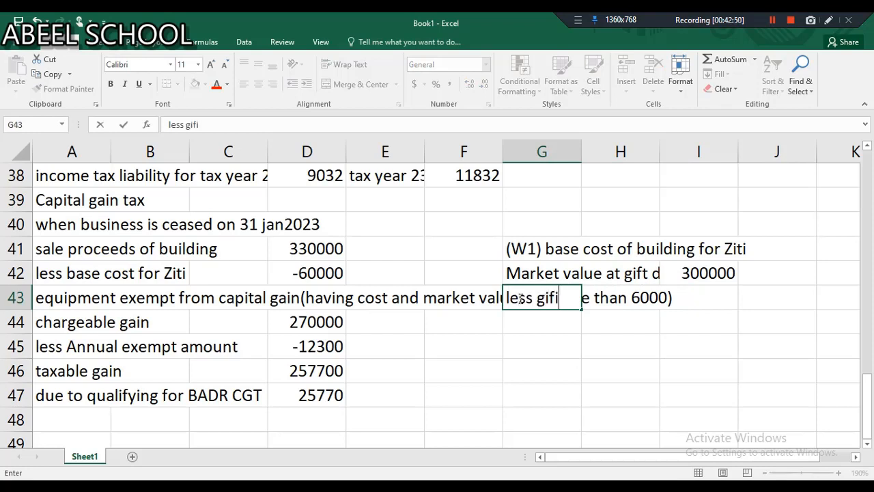
key(BackSpace)
text(t releif)
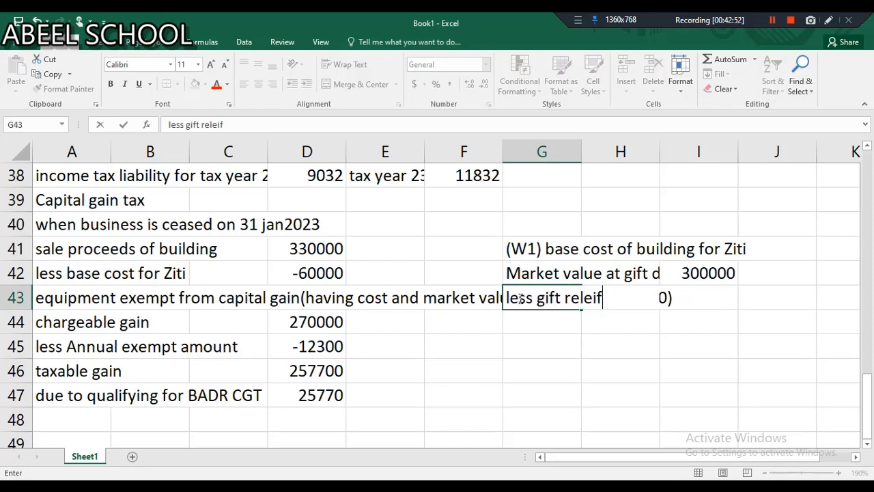
text(i (300000-)
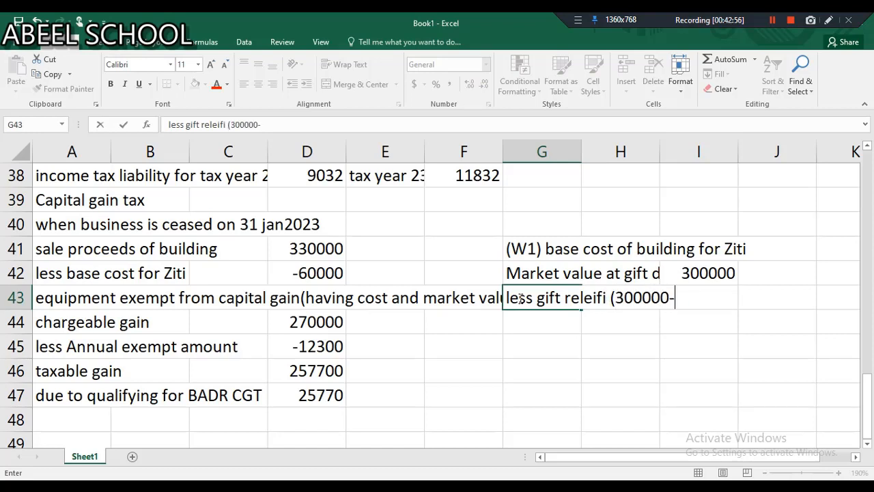
text(600000)
key(Return)
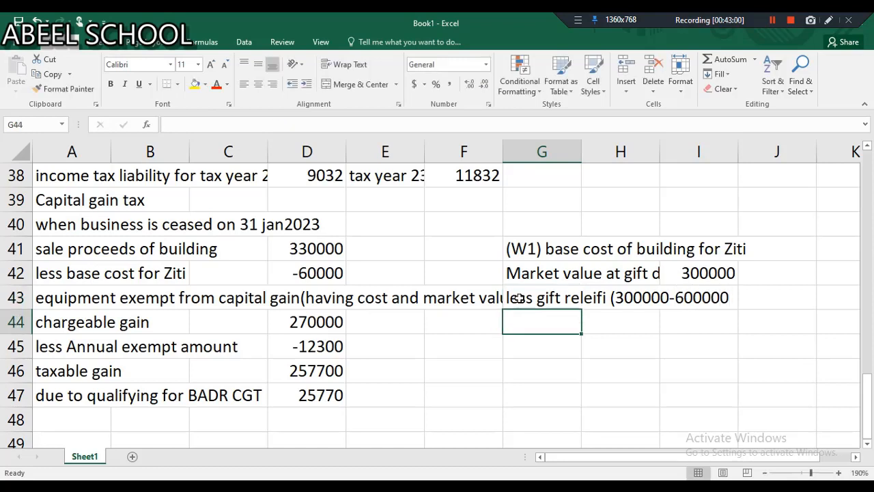
click(678, 301)
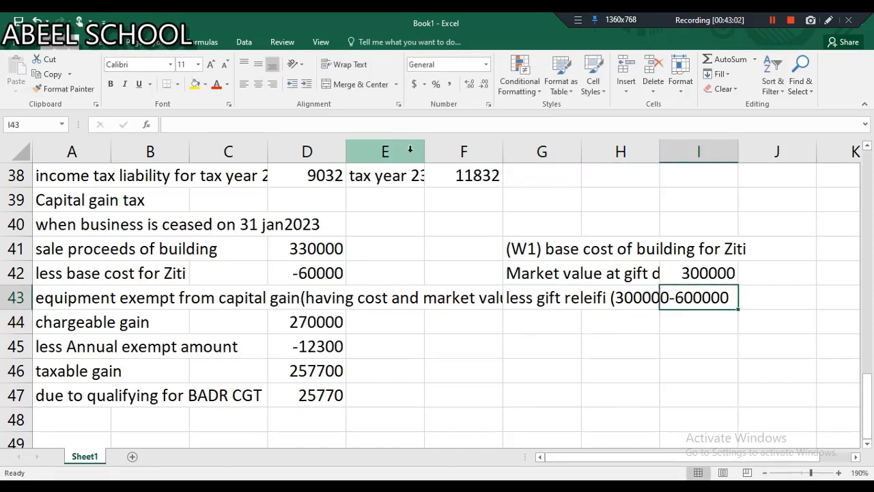
click(541, 297)
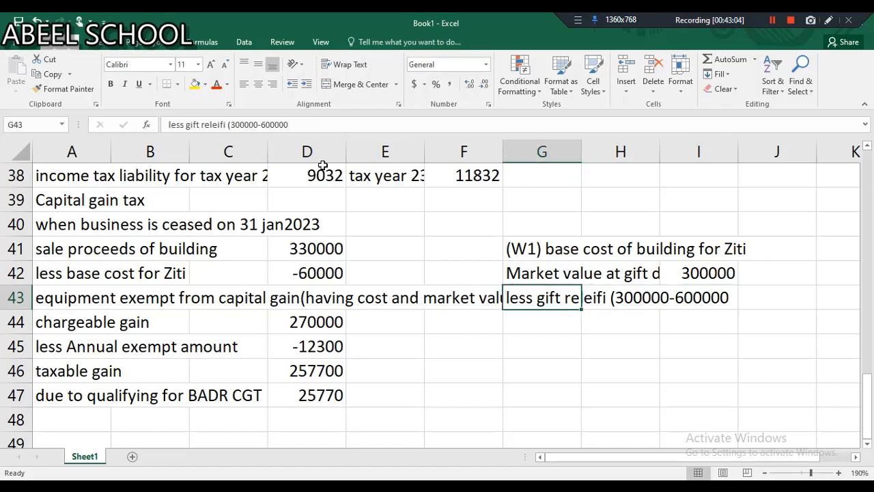
click(305, 131)
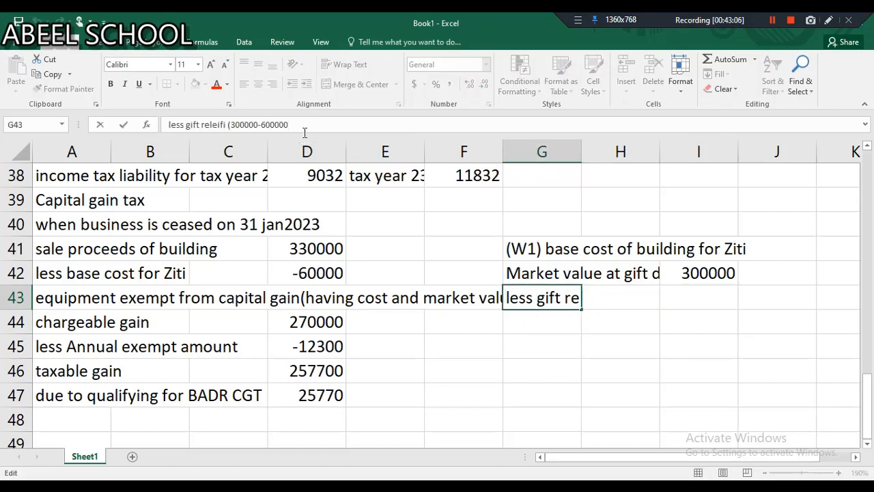
key(BackSpace)
text())
key(Return)
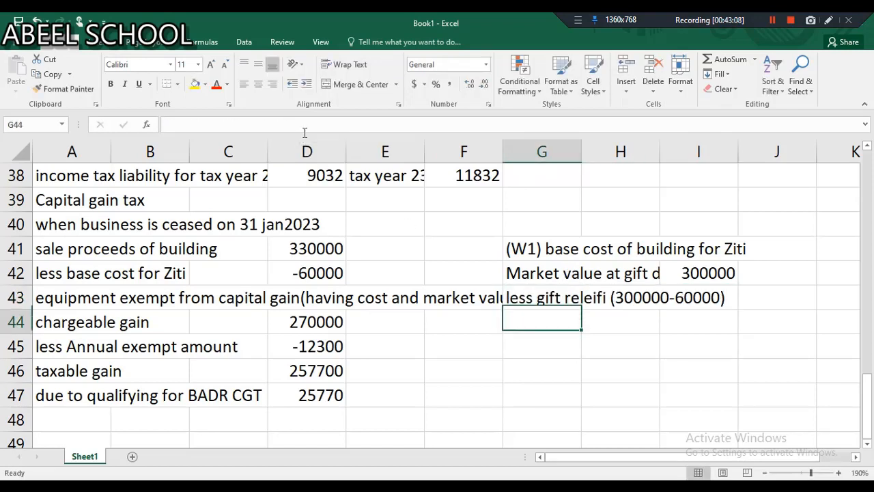
Enter the gift relief deduction =-240000 in I43 of the base cost working.
click(694, 297)
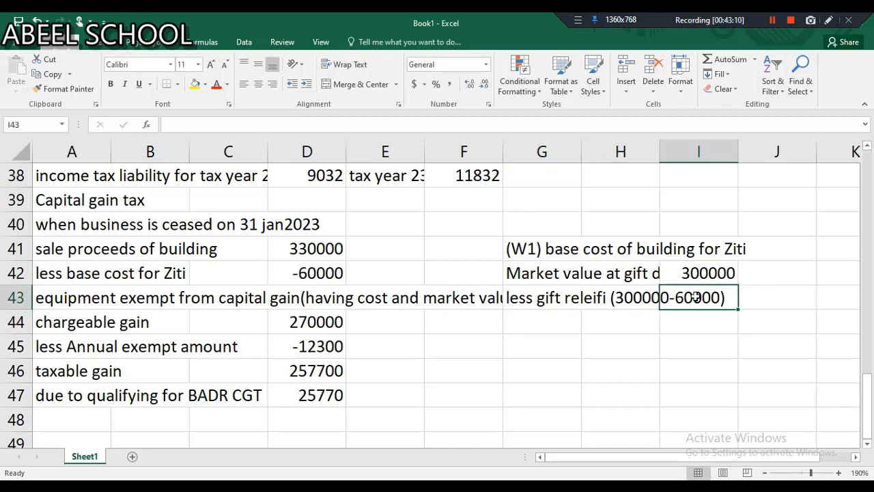
text(=-24)
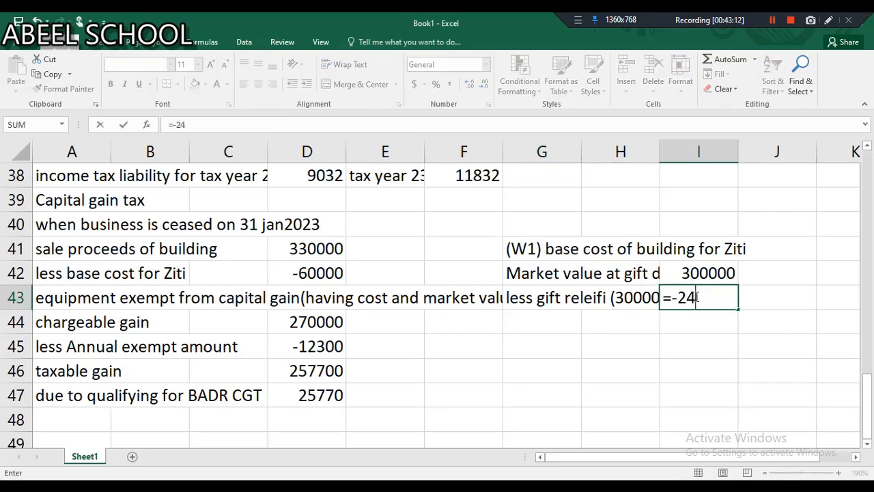
text(0000)
key(Return)
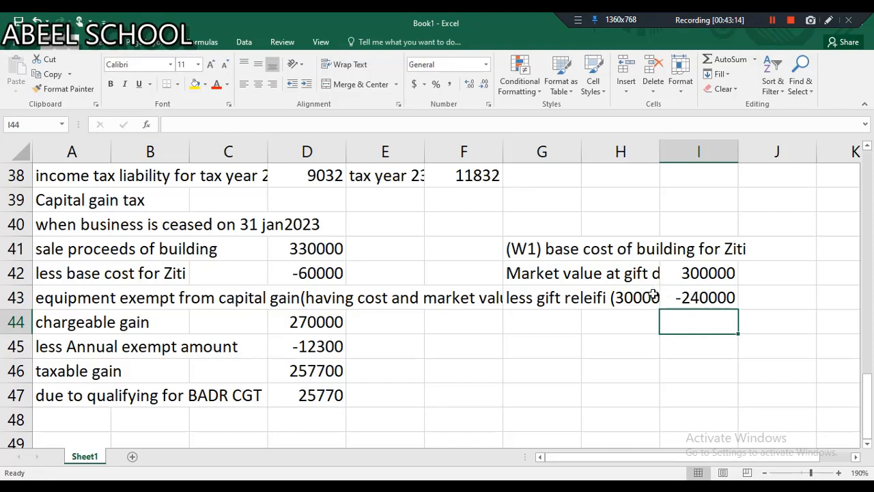
Add a "Base cost" row to the working in G44, with the formula =I43+I42 in I44.
click(547, 325)
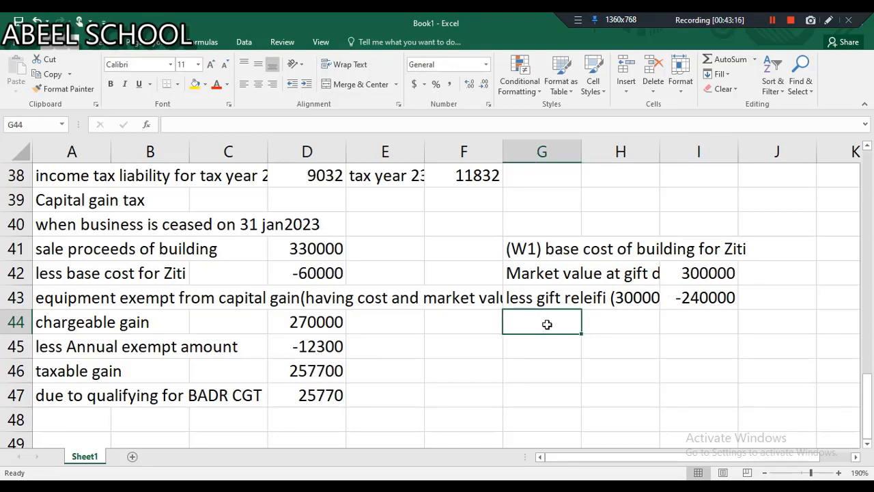
text(Base )
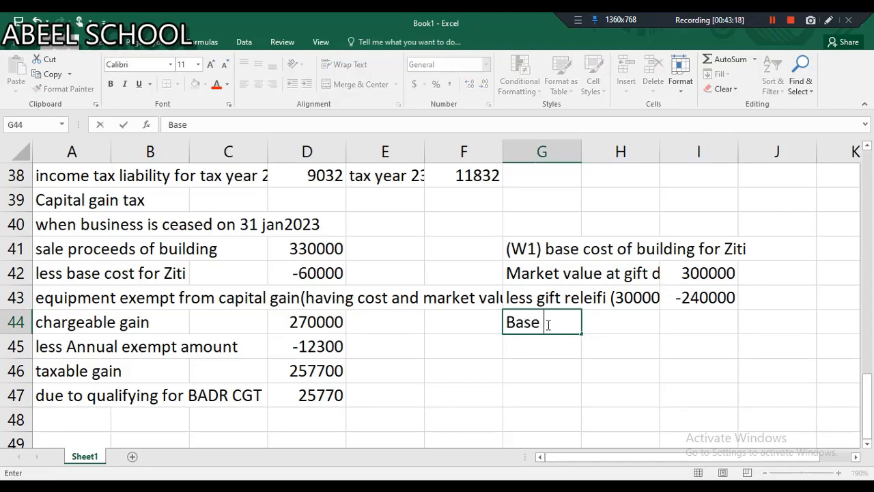
text(cost)
click(698, 315)
text(=)
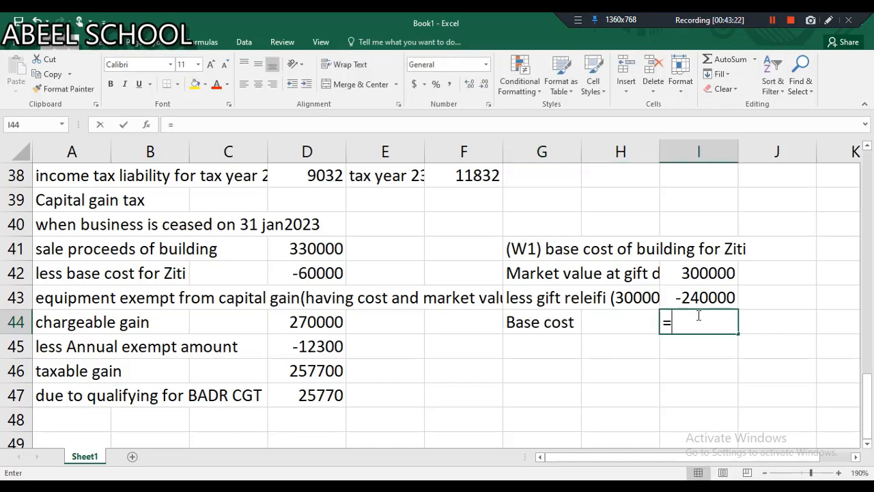
click(683, 287)
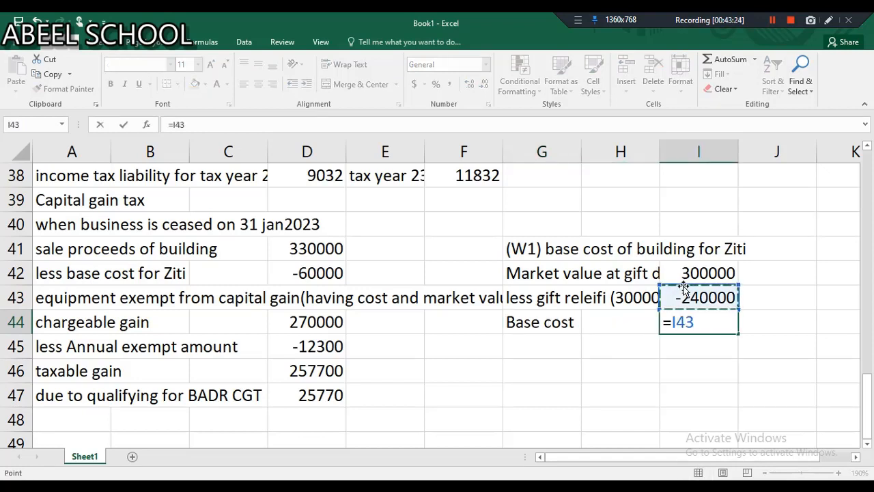
text(+)
click(682, 273)
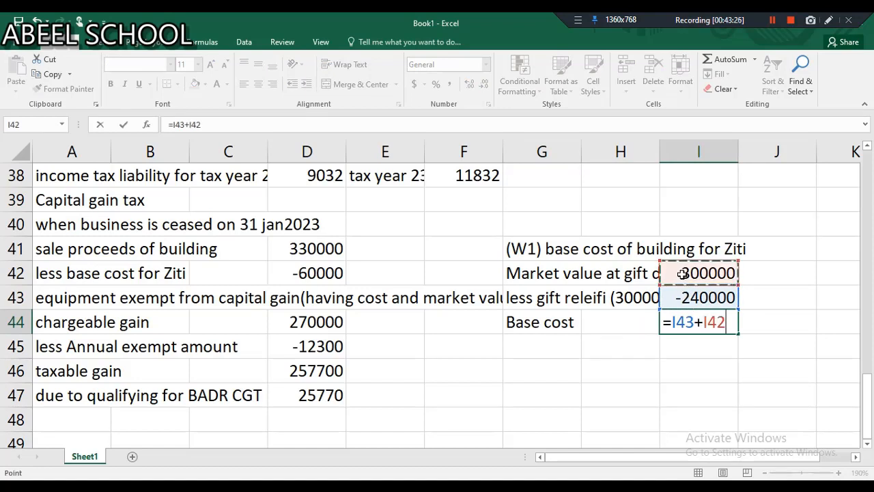
key(Return)
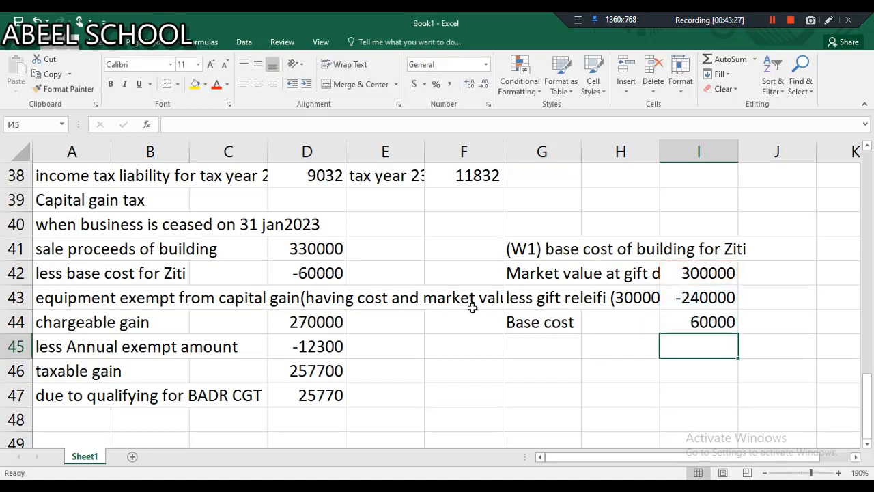
Append the working reference "(w1)" to the end of the base cost label in A42.
click(97, 274)
click(263, 125)
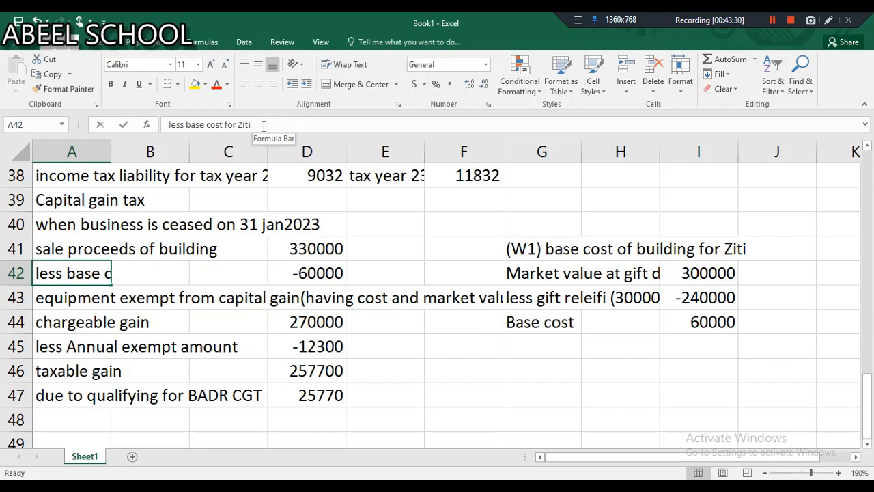
text((w1))
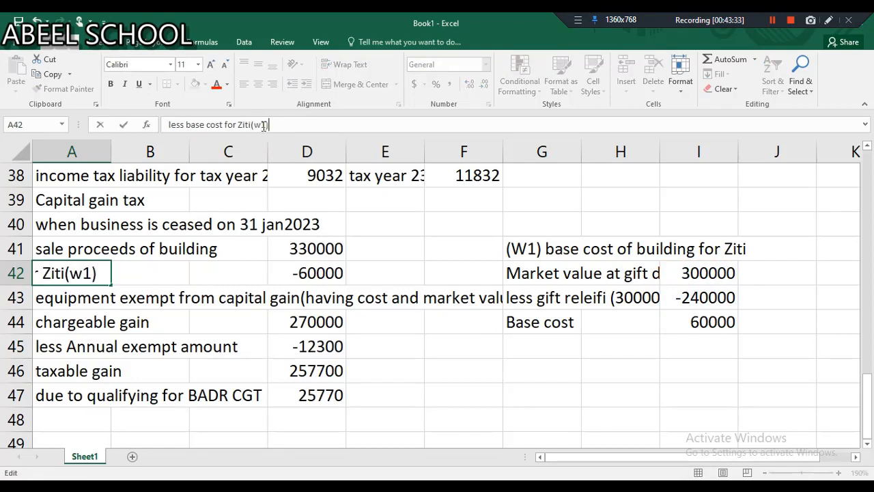
key(Return)
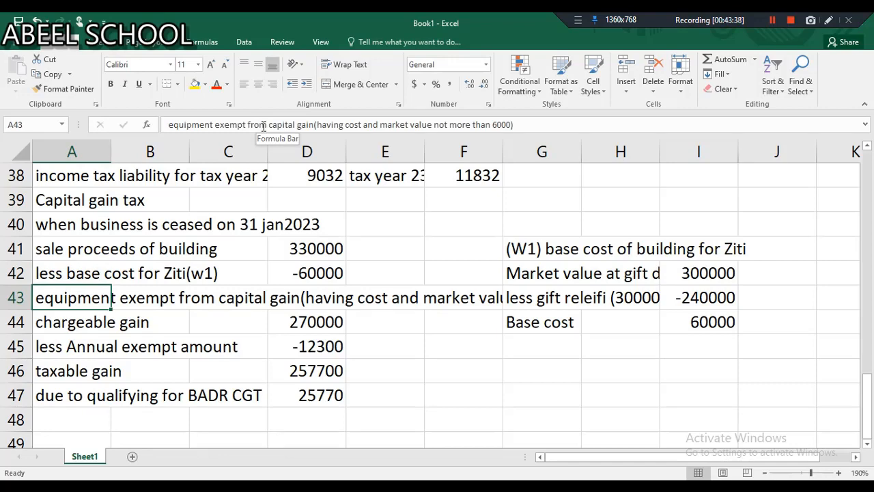
Enter the heading "Sale of the business on 30 april 2023" in A48, below the BADR CGT row.
scroll(263, 126, down, 2)
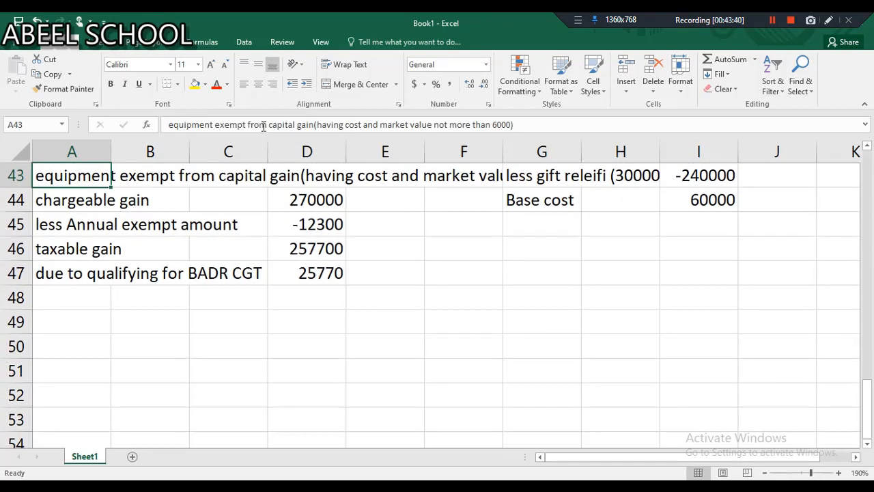
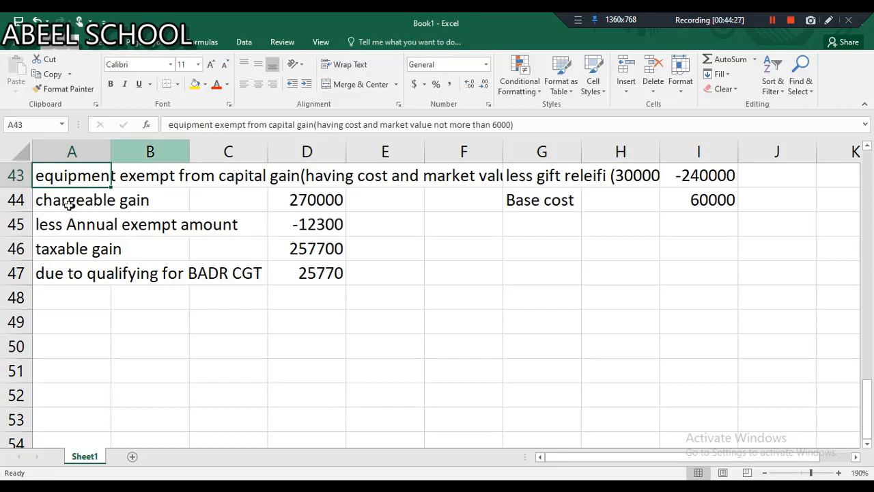
click(75, 298)
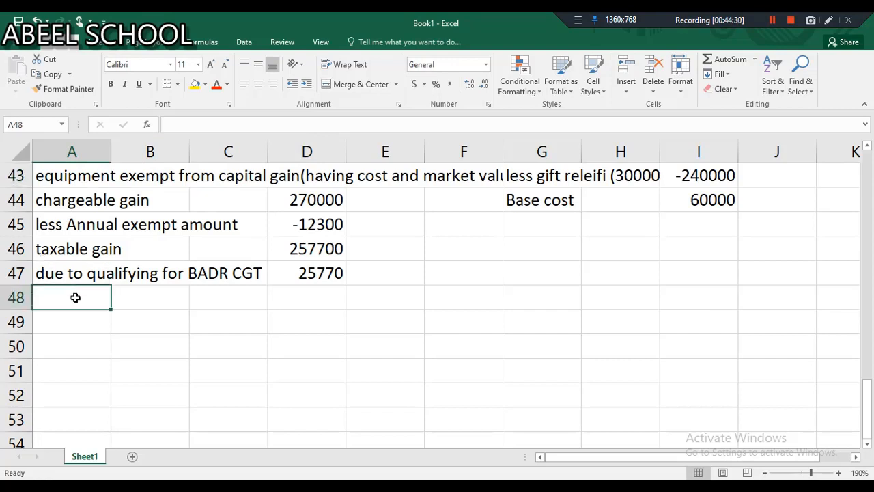
text(Sale of t)
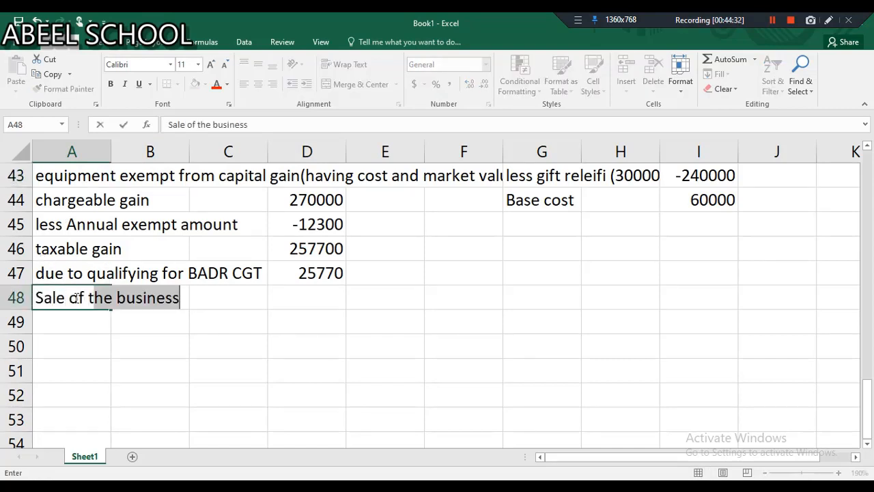
text(he busi)
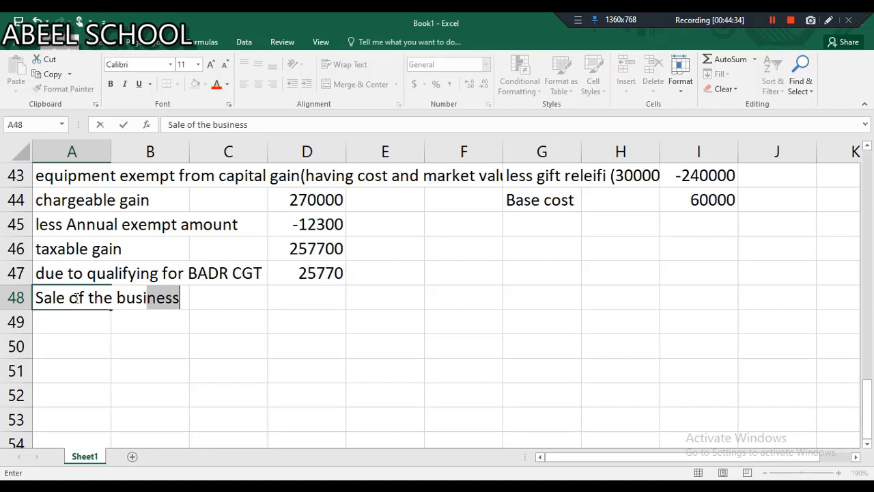
text(ness o)
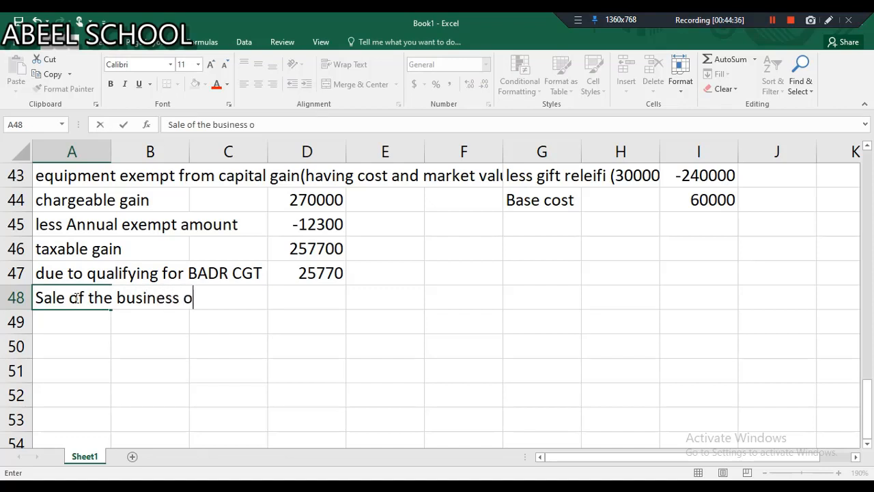
text(n 30 ap)
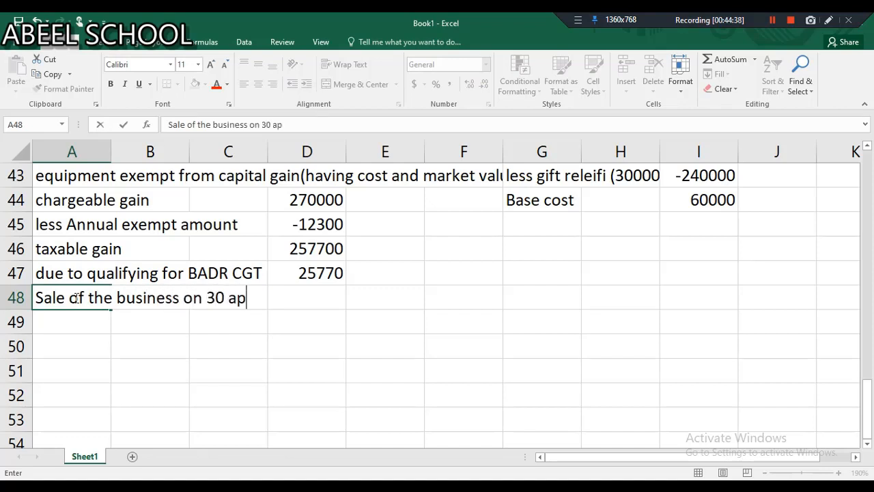
text(ril 2023)
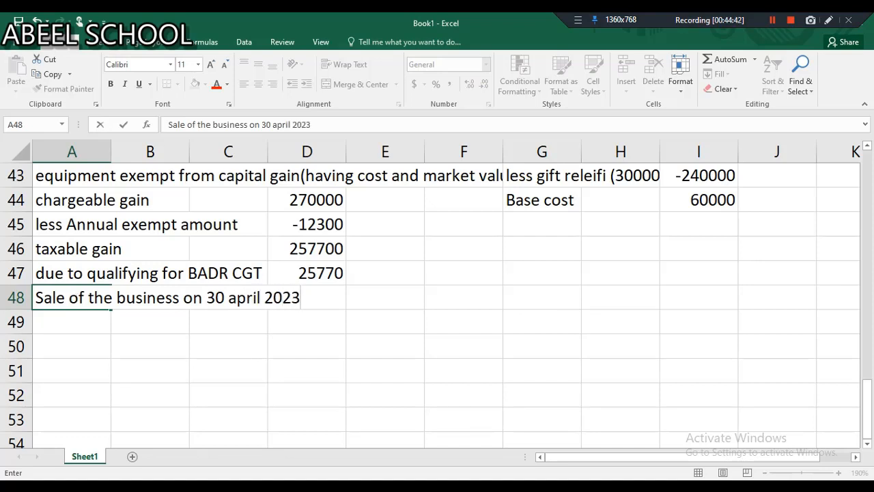
Add a "CGt" row in A49, with D49 linked to the BADR capital gains tax in D47.
click(90, 321)
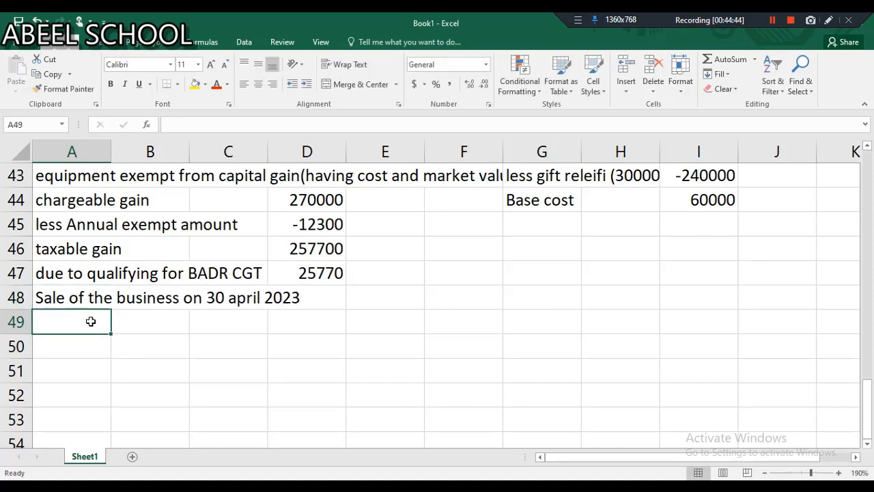
text(CGt)
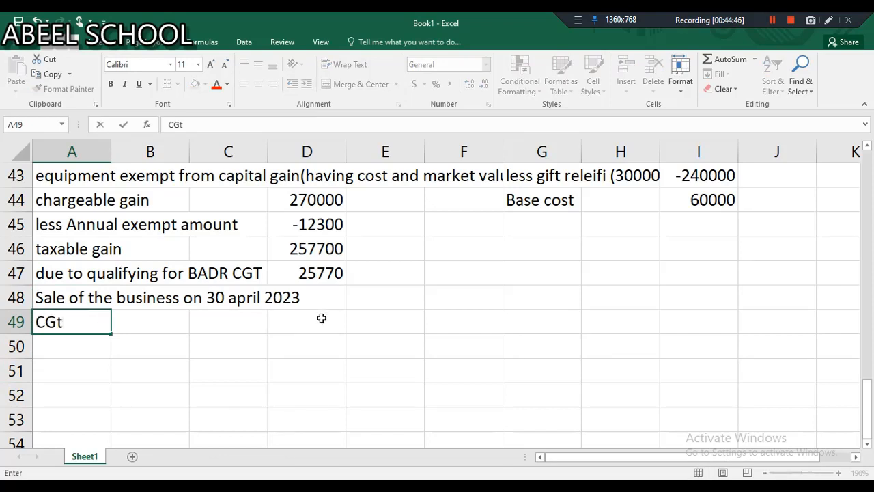
double_click(318, 318)
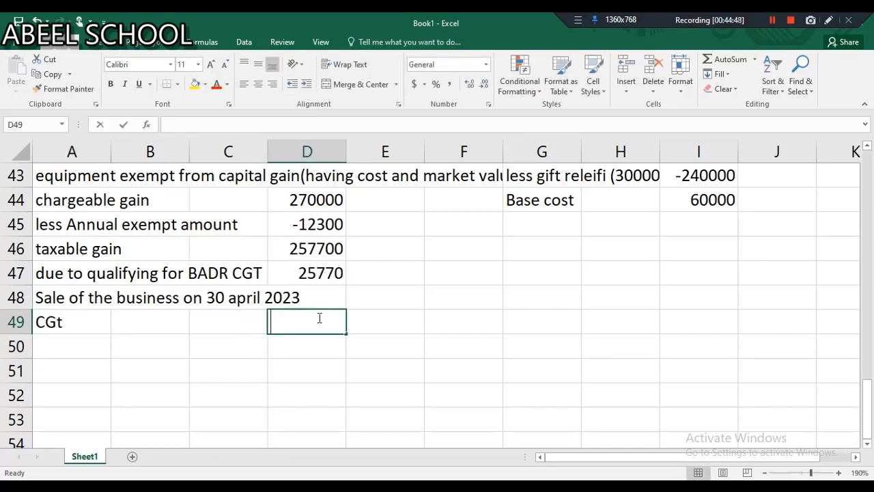
text(=)
click(296, 266)
key(Return)
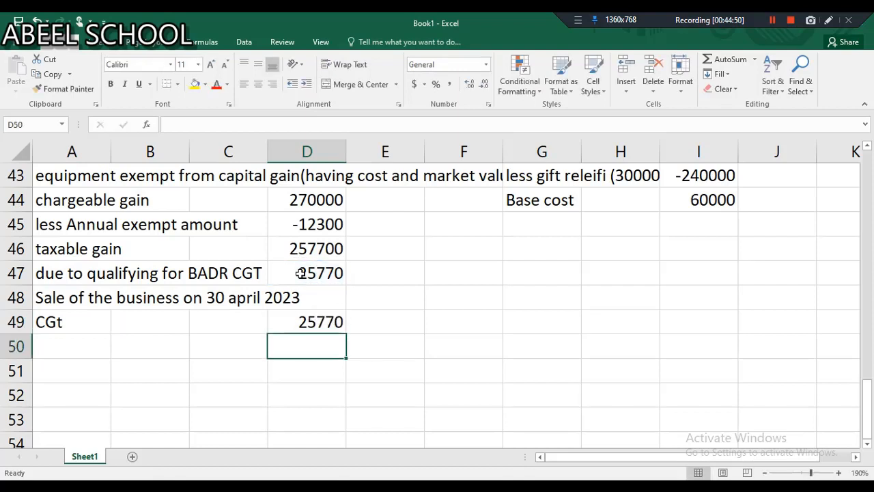
Add an "add CGT on Goodwill" row in A50, with the formula =40000*10% in D50.
click(69, 347)
text(ad)
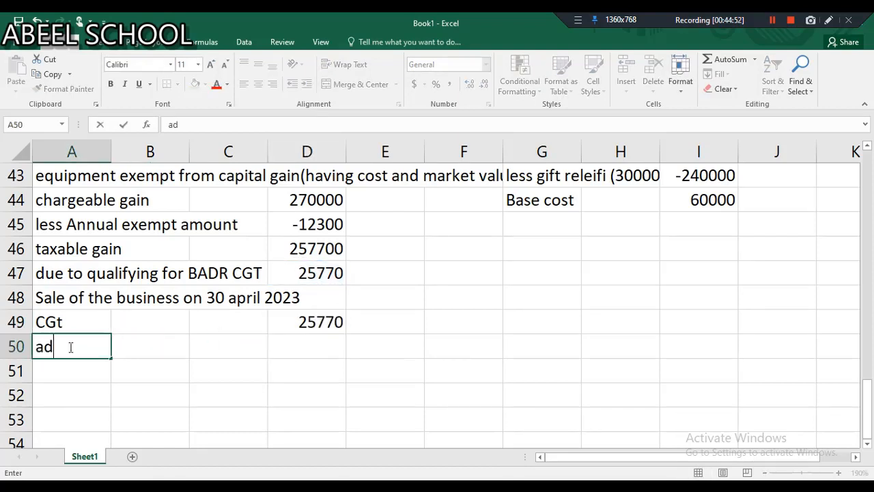
text(d CGT )
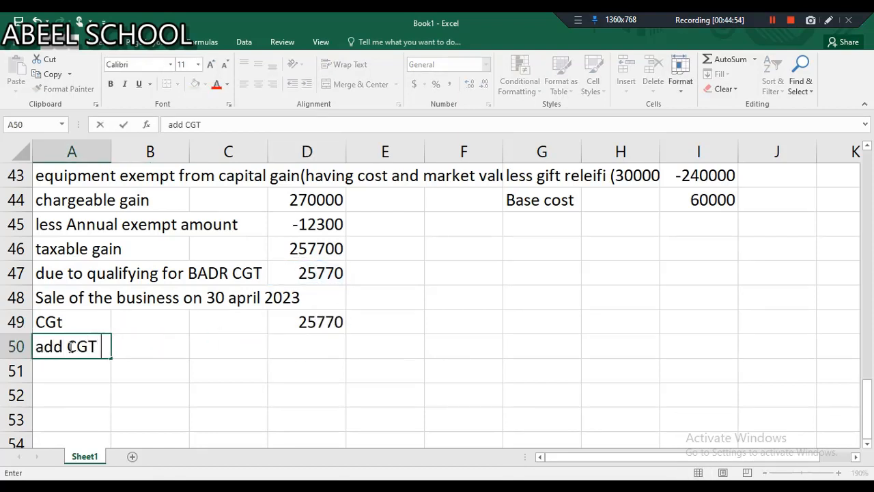
text(on G)
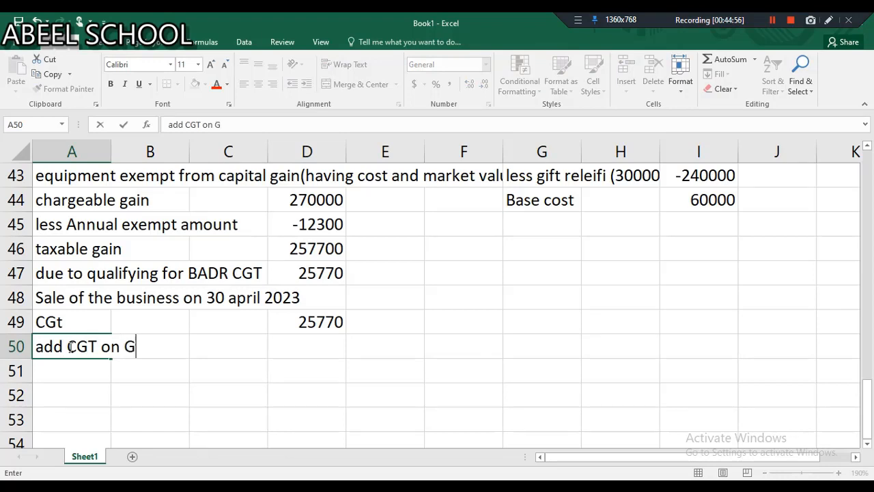
text(oodwill)
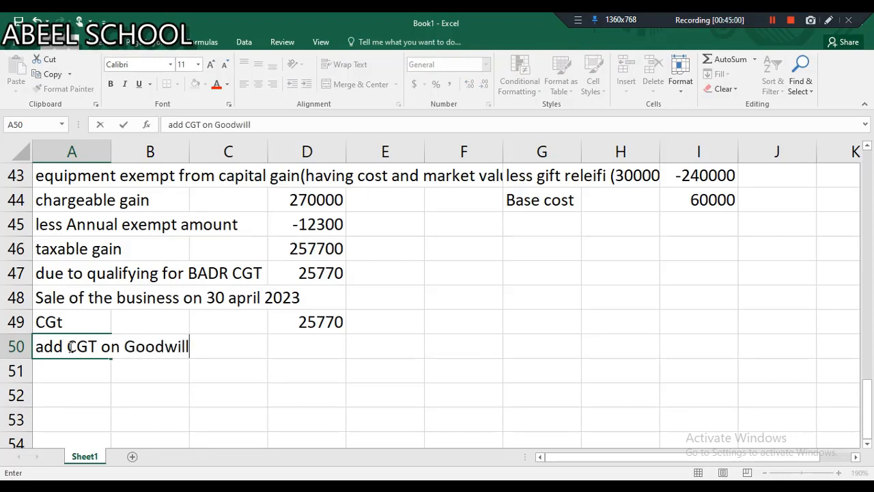
click(291, 345)
text(=40)
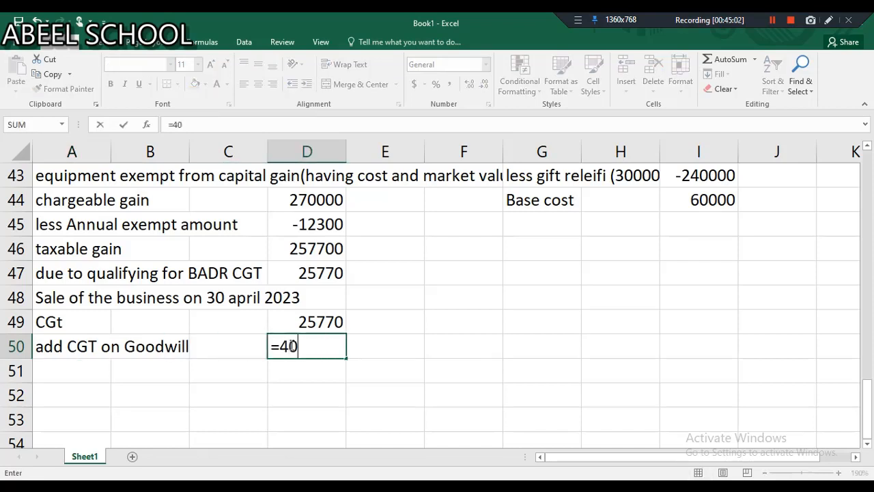
text(000*)
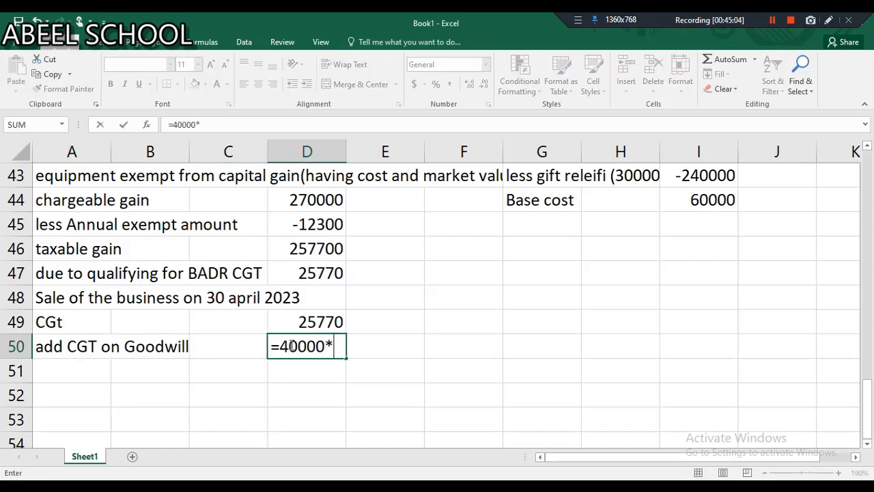
text(10%)
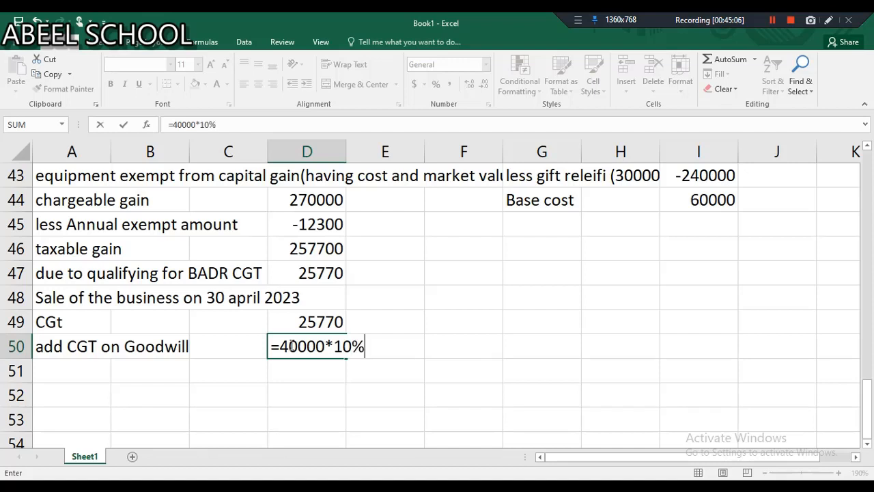
key(Return)
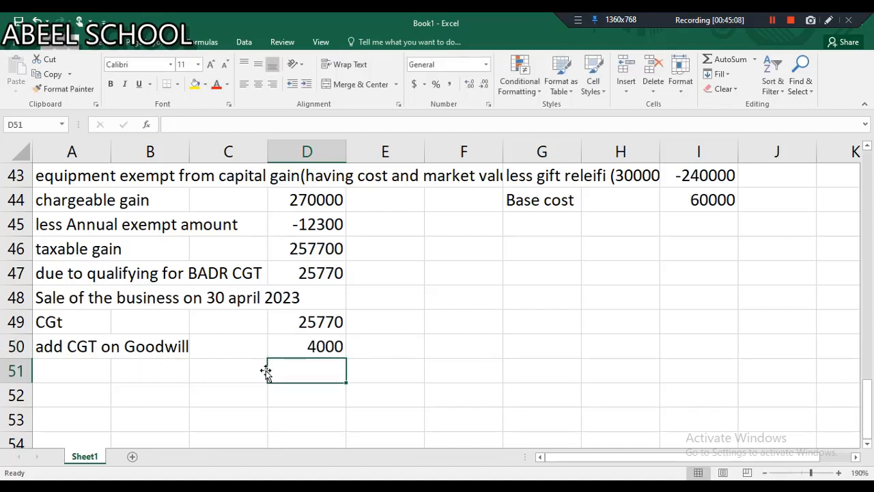
Total the capital gains tax for the April 2023 sale in D51 with the formula =D50+D49.
text(=)
click(307, 345)
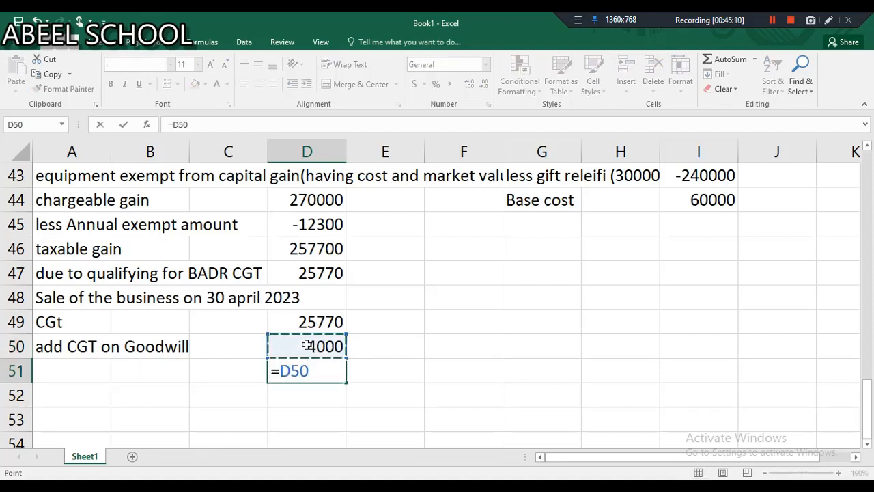
text(+)
click(319, 321)
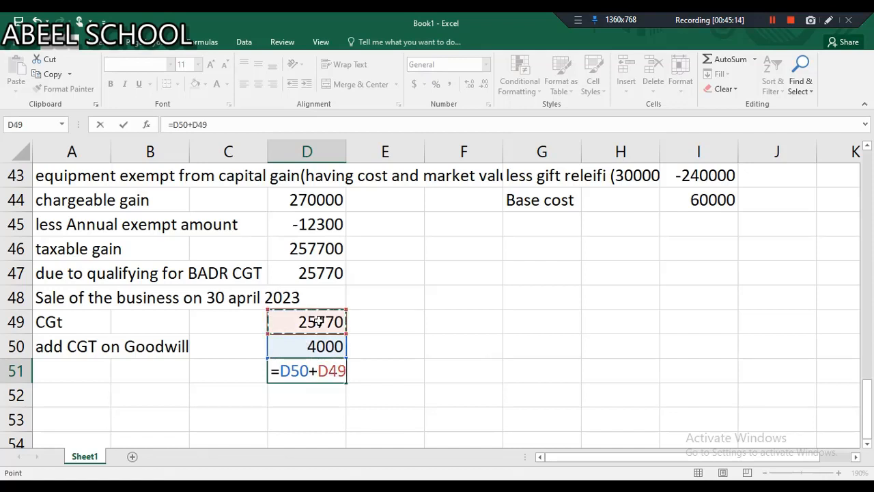
key(Return)
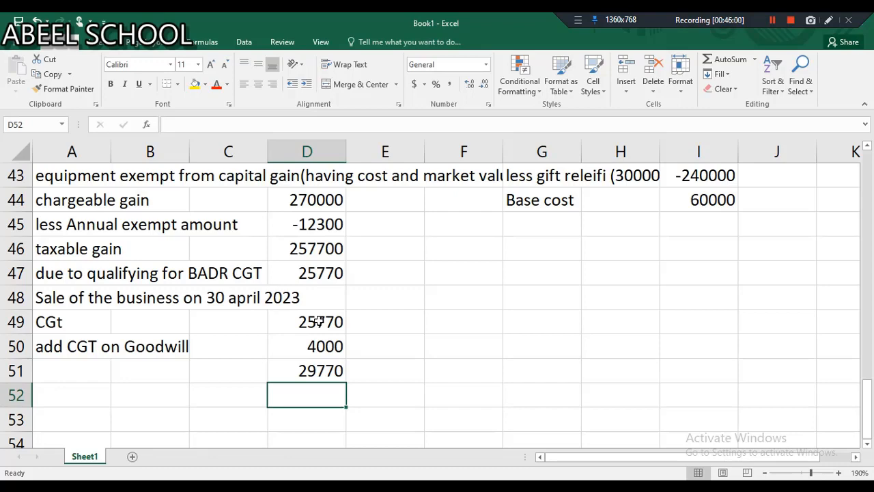
Enter the heading "Post tax cash position" in A52, below the April 2023 sale CGT total.
scroll(318, 321, down, 2)
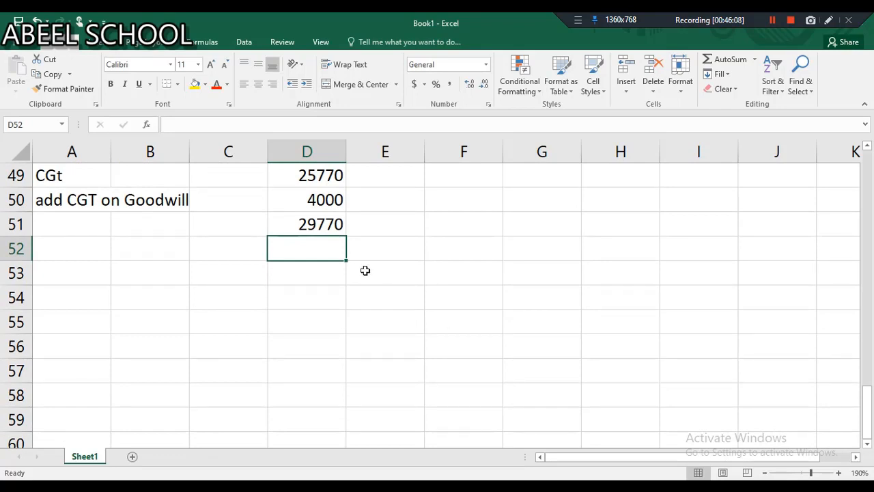
click(94, 252)
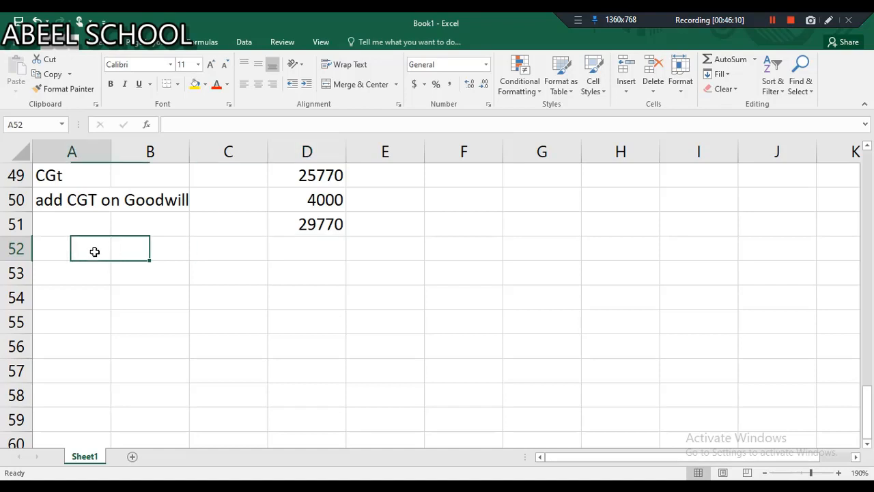
text(Pos)
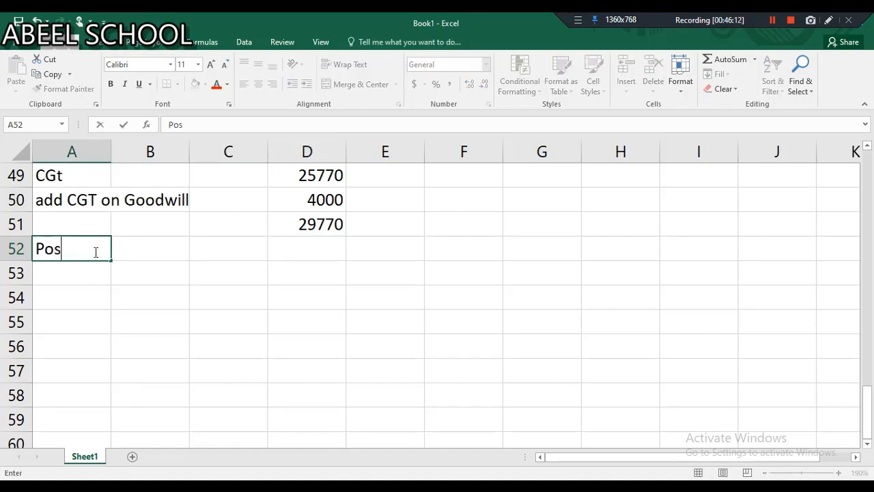
text(t tax cash position)
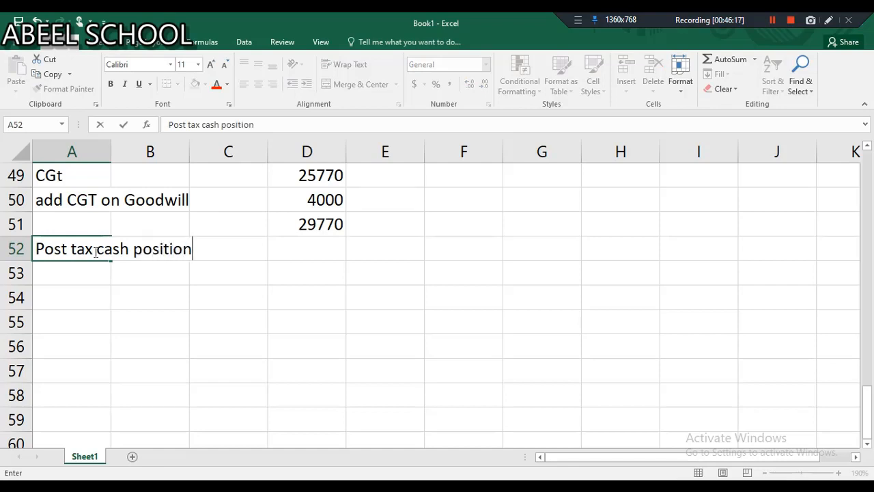
Add the column headings "Sale on 31 january 2023" in D52 and "Sale on 30 April 2023" in G52.
click(306, 247)
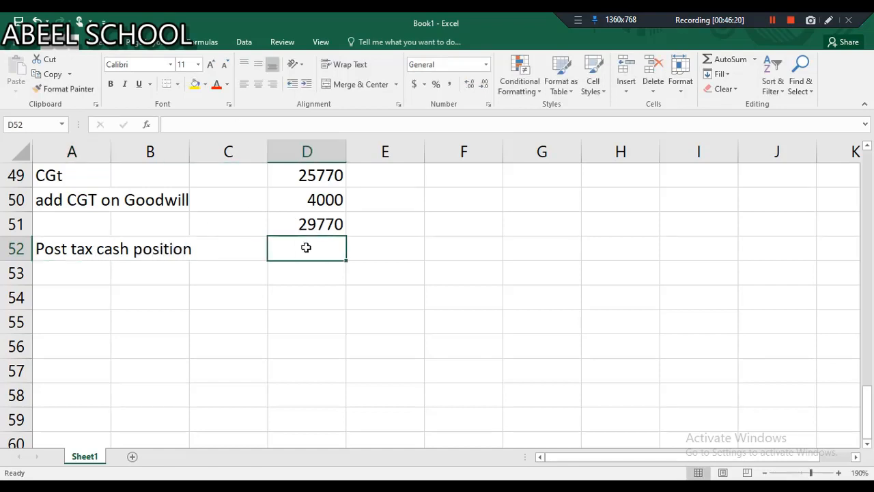
text(Sal)
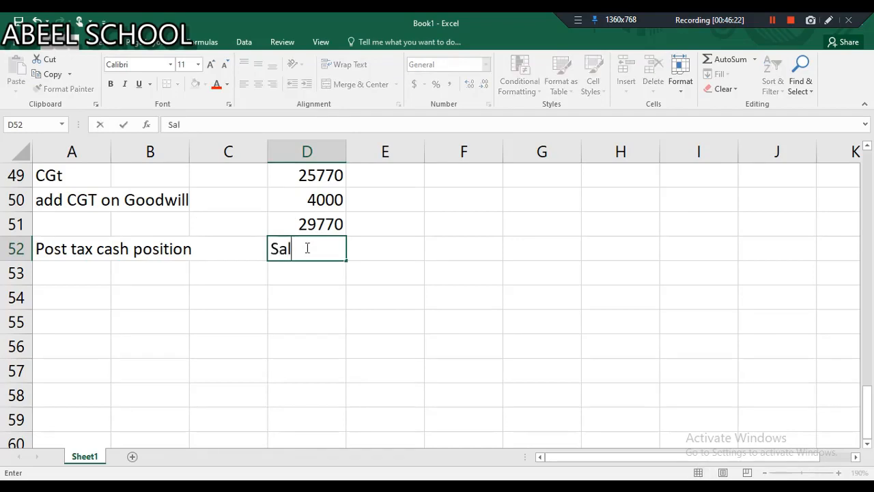
text(e on 31 jan)
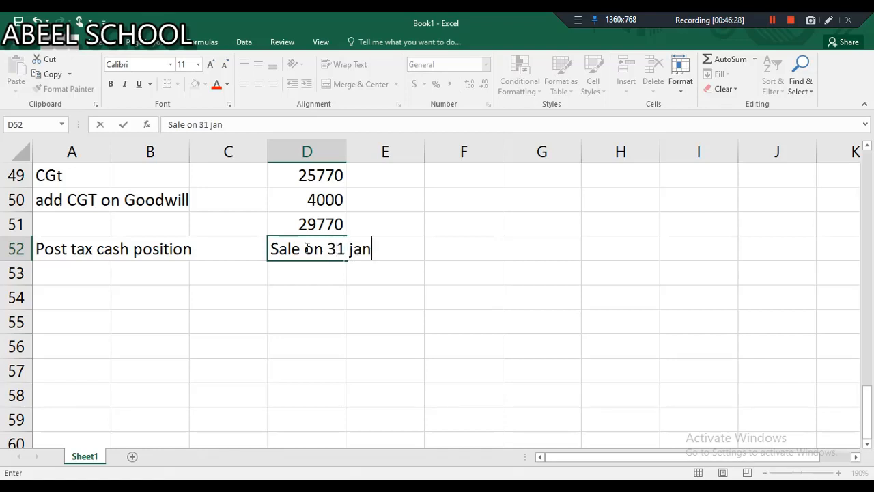
text(uary 2023)
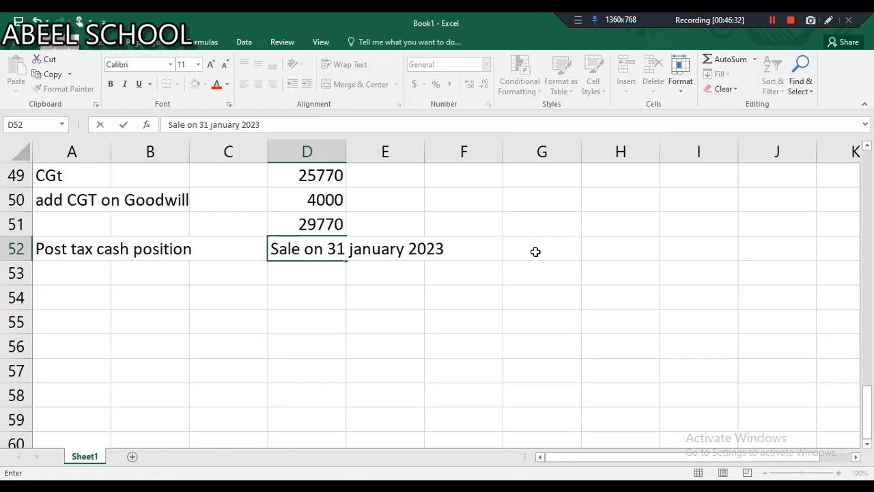
click(535, 252)
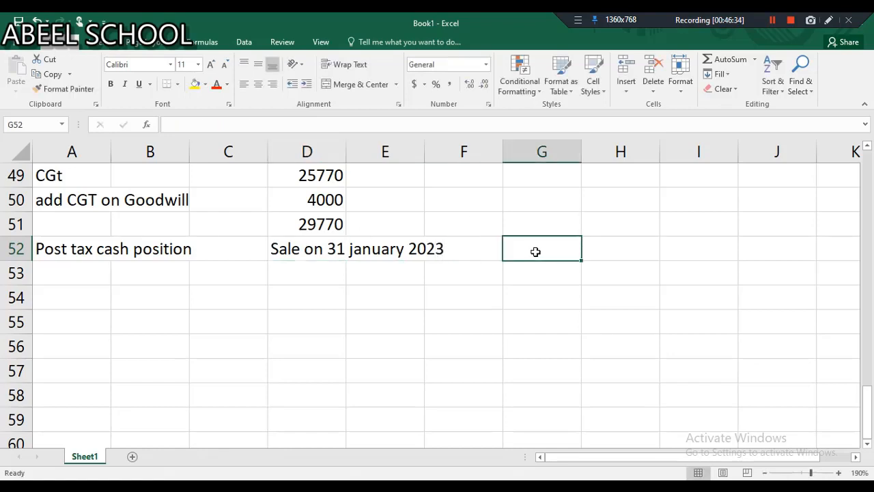
text(Sal)
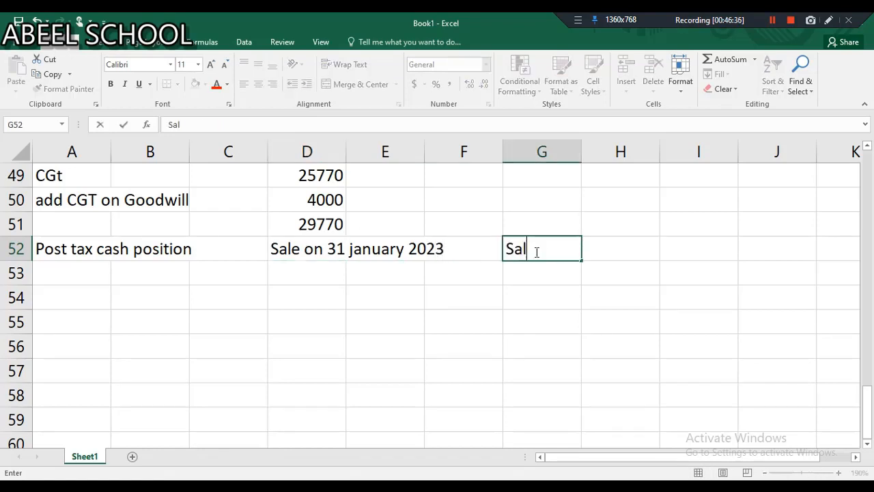
text(e on 30)
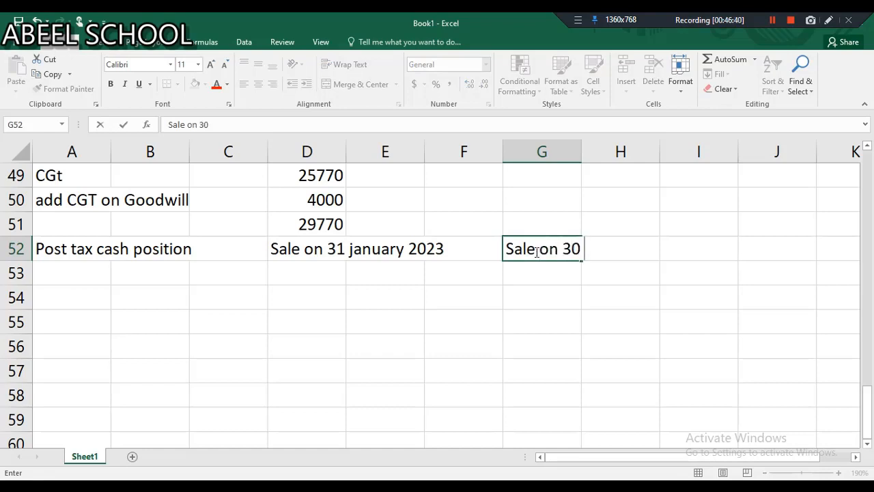
text( April 2023)
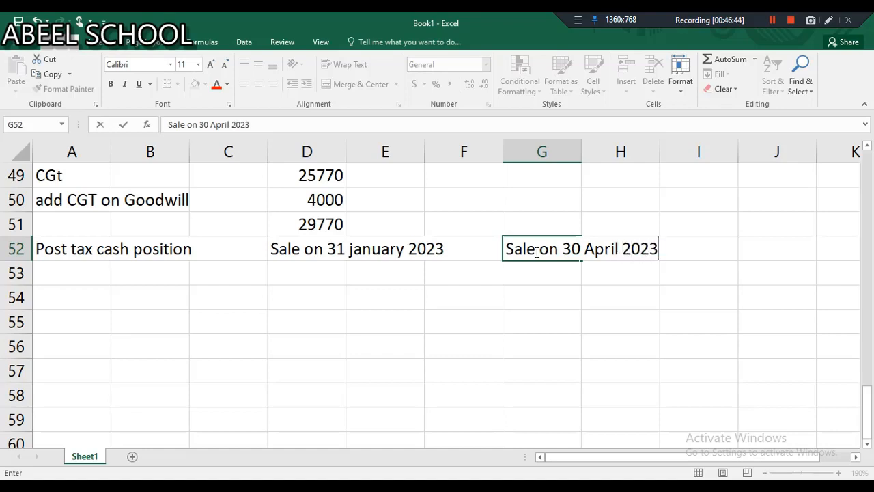
key(Return)
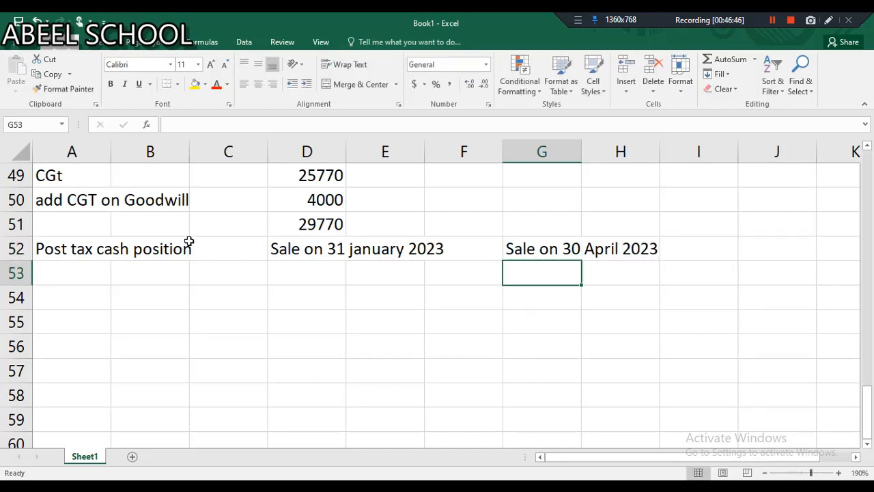
Add a "Trading profit" row in A53, with D53 linked to the tax adjusted trading profits in F16.
click(74, 276)
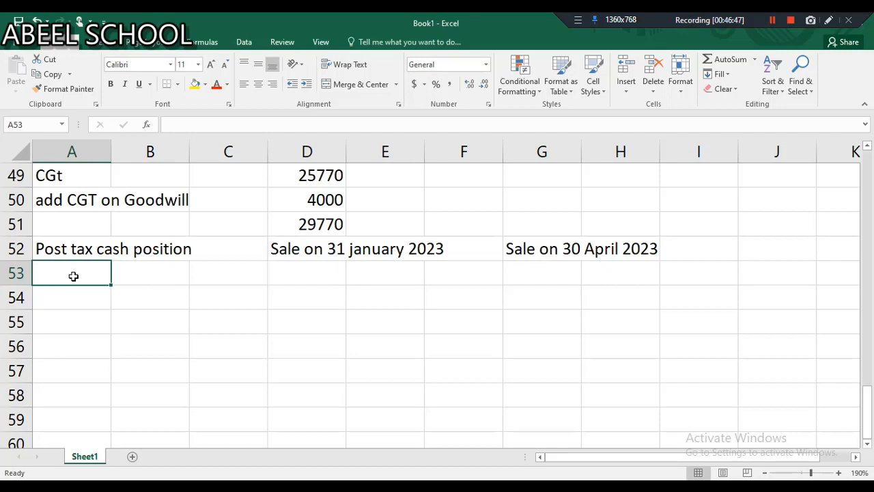
text(Trading p)
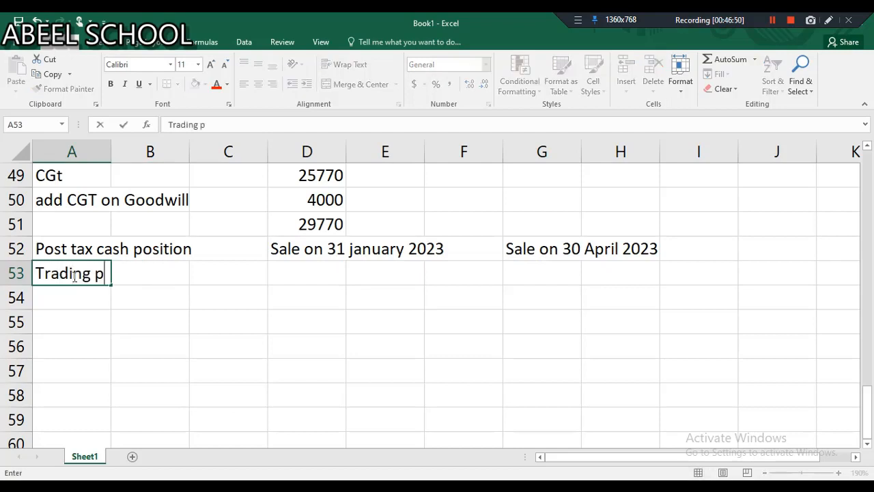
text(rofit)
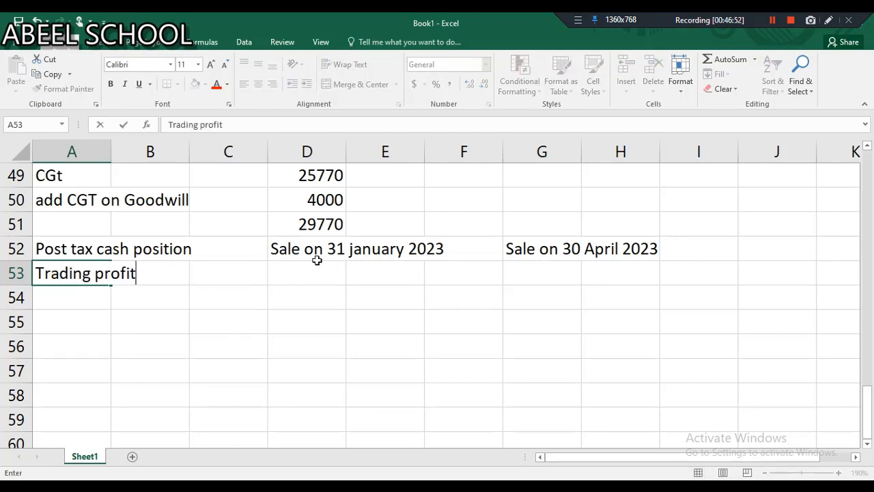
click(316, 260)
click(313, 274)
text(=)
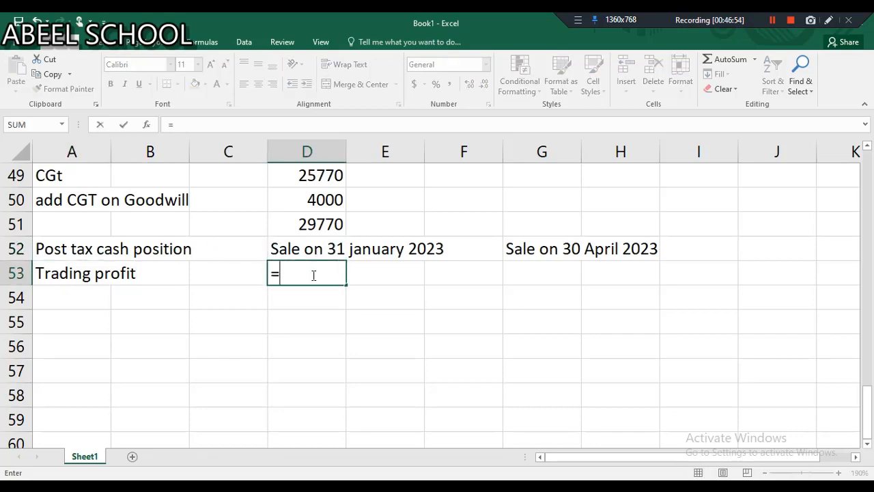
scroll(313, 275, up, 9)
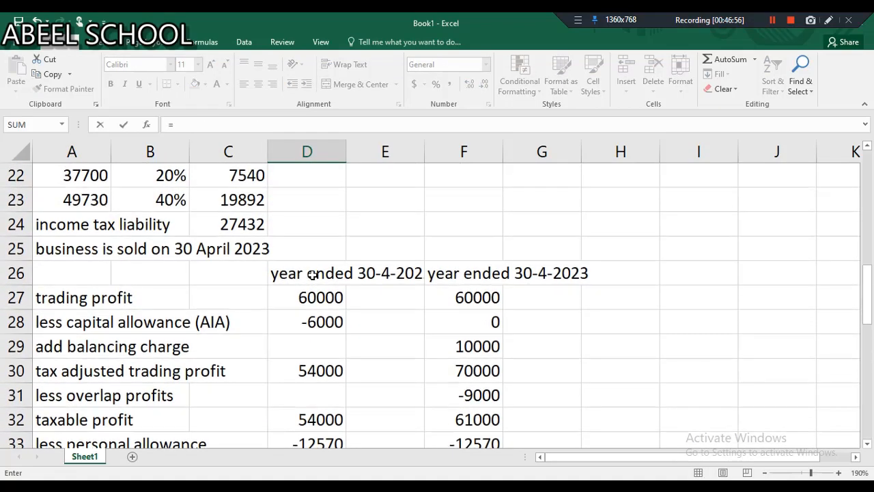
scroll(312, 274, up, 3)
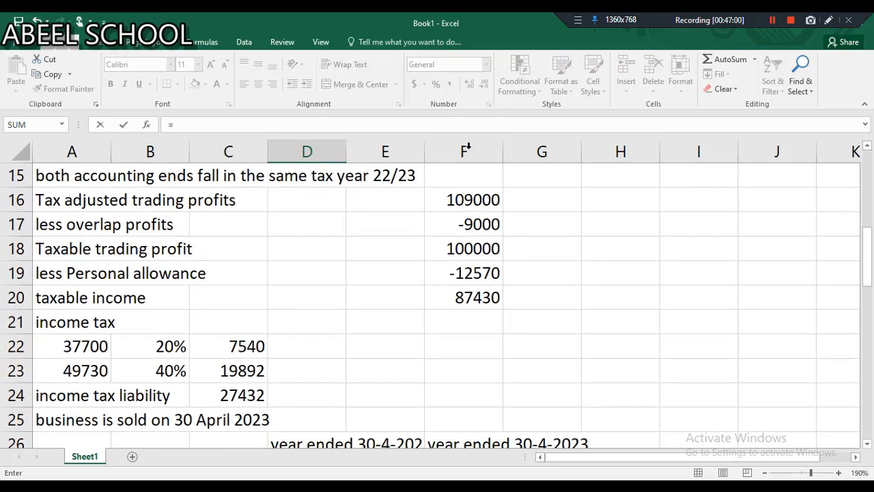
click(444, 199)
key(Return)
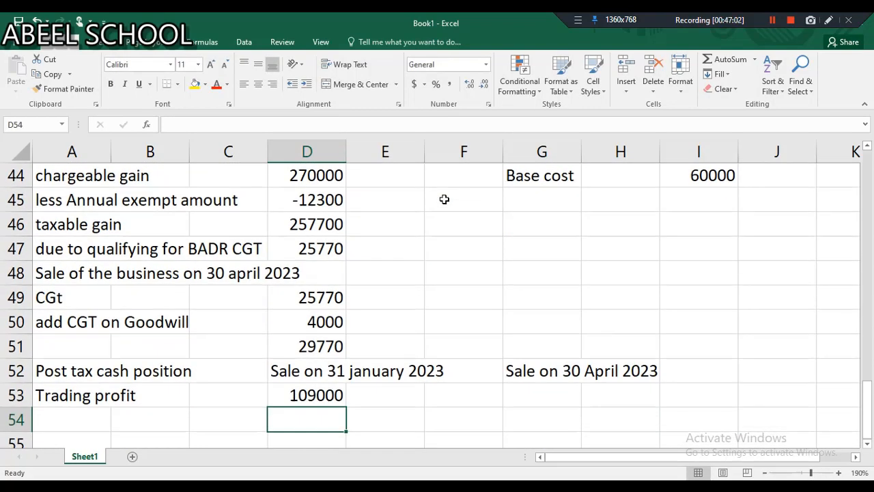
Enter the April 2023 sale's trading profit in G53 as the sum of both years' trading profits, =D27+F27.
click(530, 397)
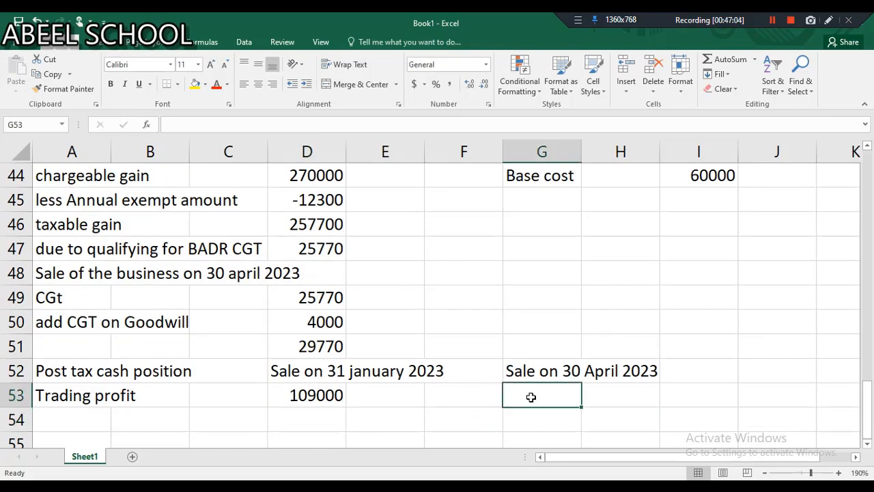
text(=)
scroll(530, 396, up, 3)
scroll(530, 396, up, 3)
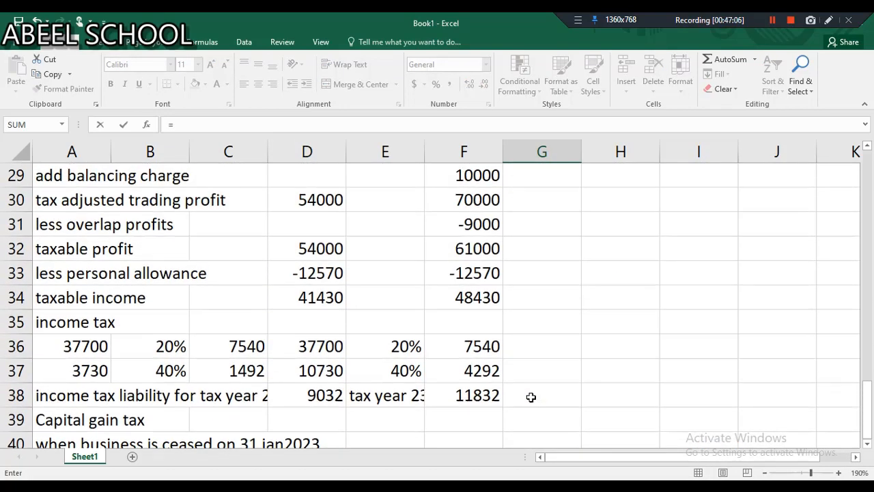
scroll(530, 396, up, 2)
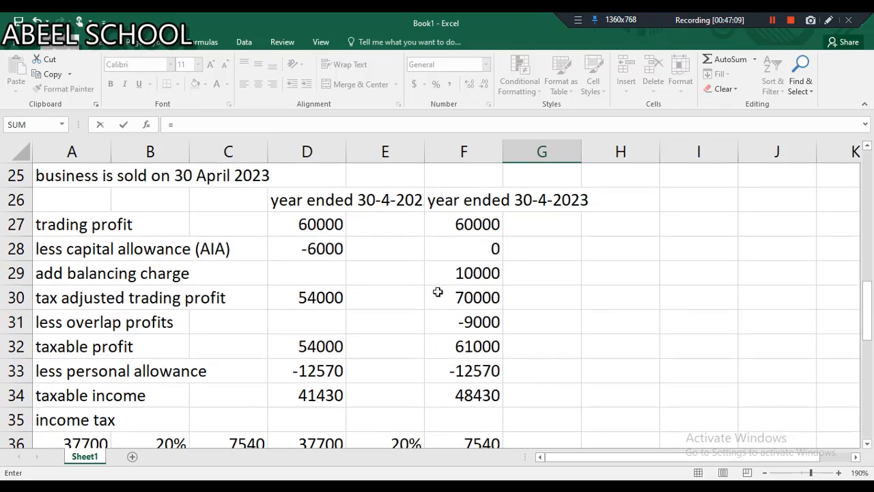
click(313, 228)
text(+)
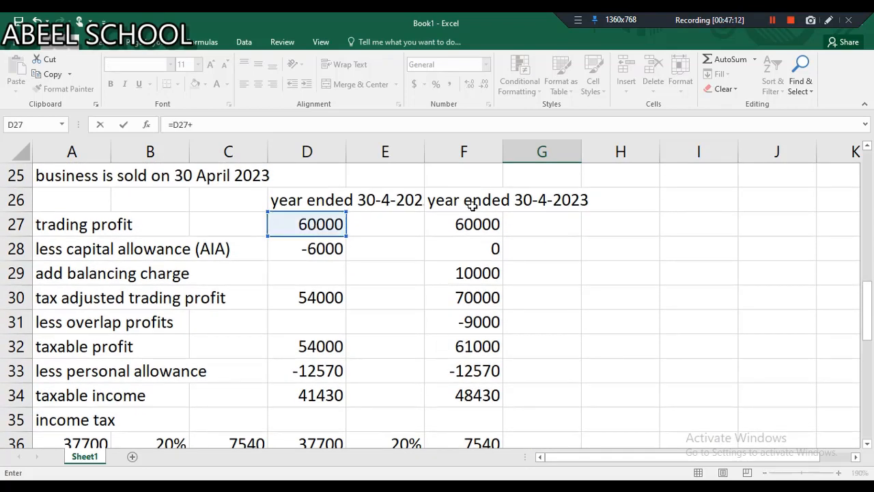
click(445, 222)
key(Escape)
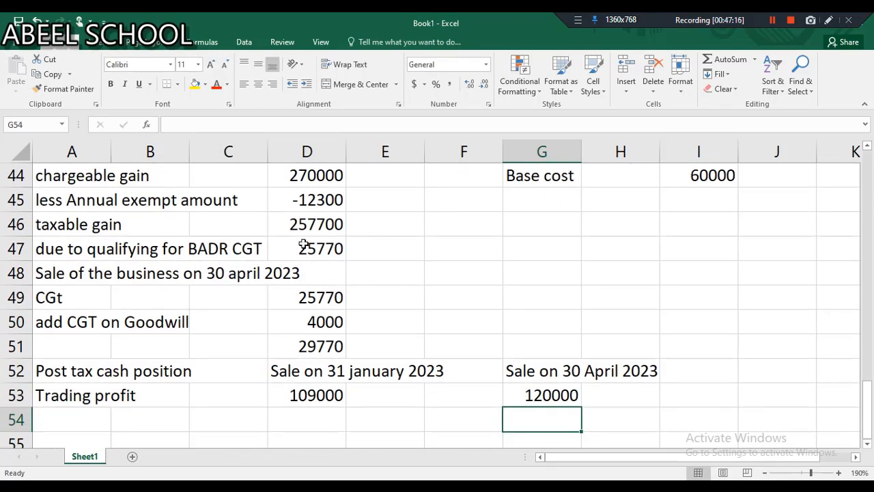
Enter the row label "less purchased equipment on 1 August 2021" in A54, below Trading profit.
click(89, 417)
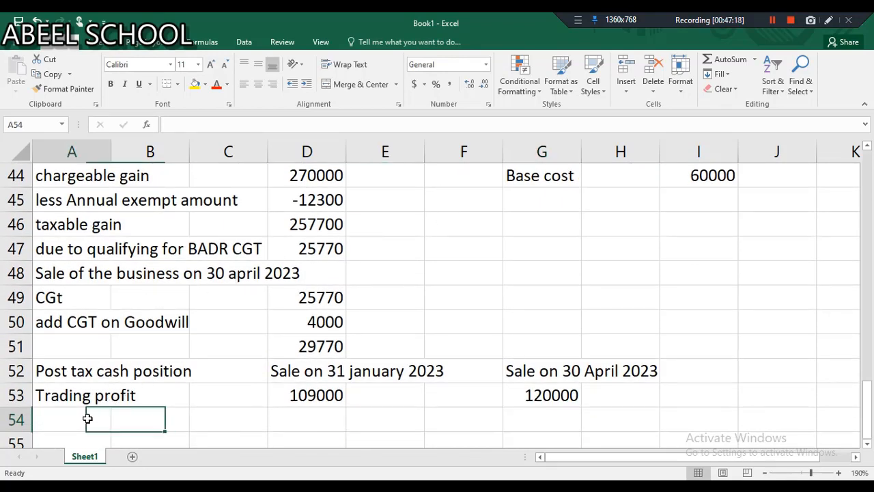
scroll(88, 418, down, 2)
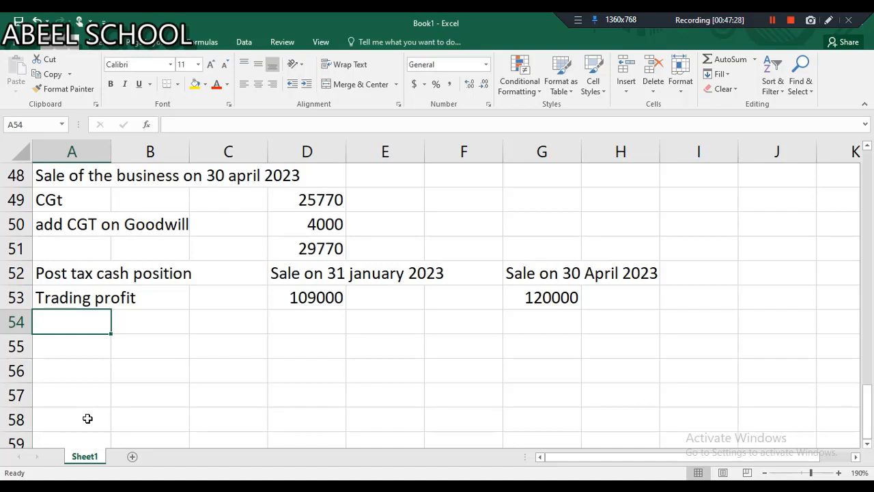
text(less)
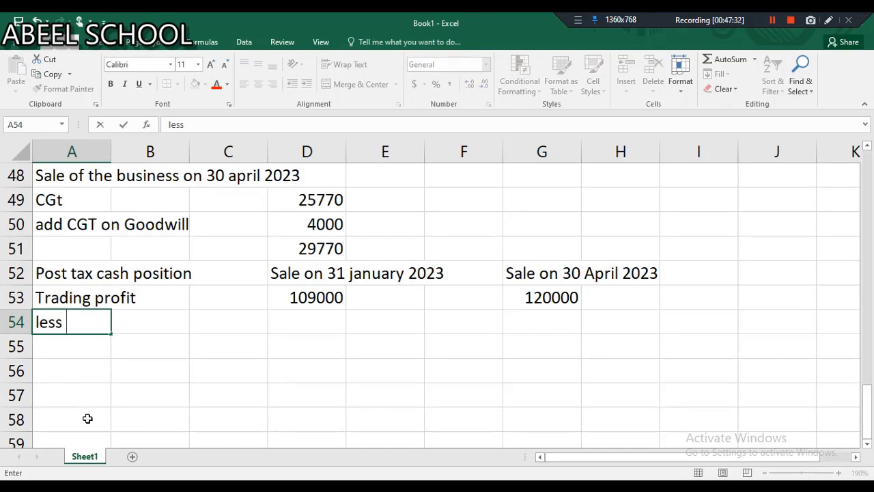
text( purchas)
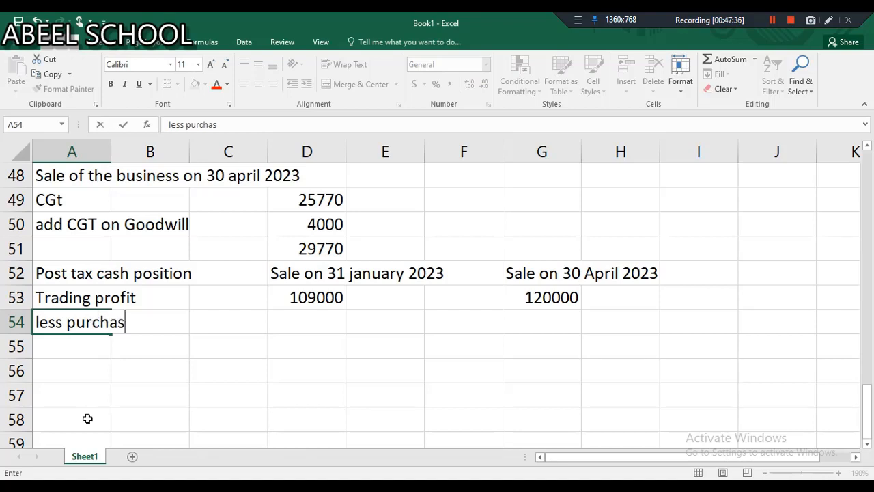
text(ed equi)
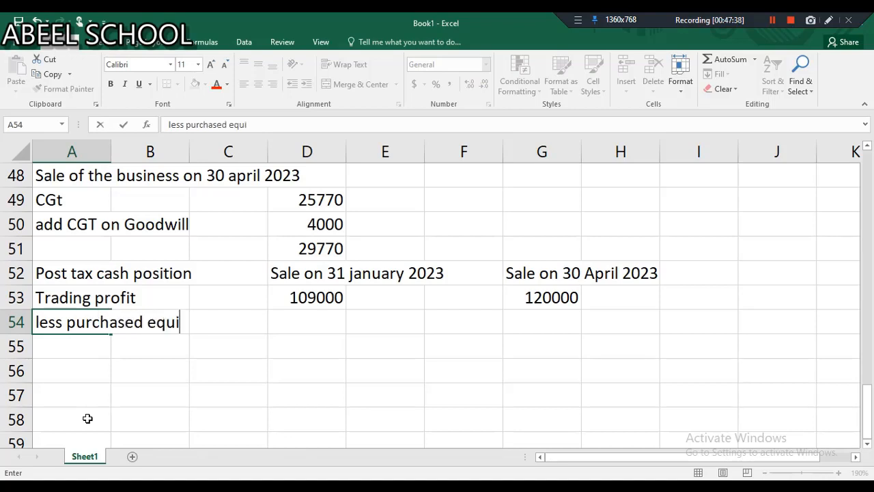
text(pment o)
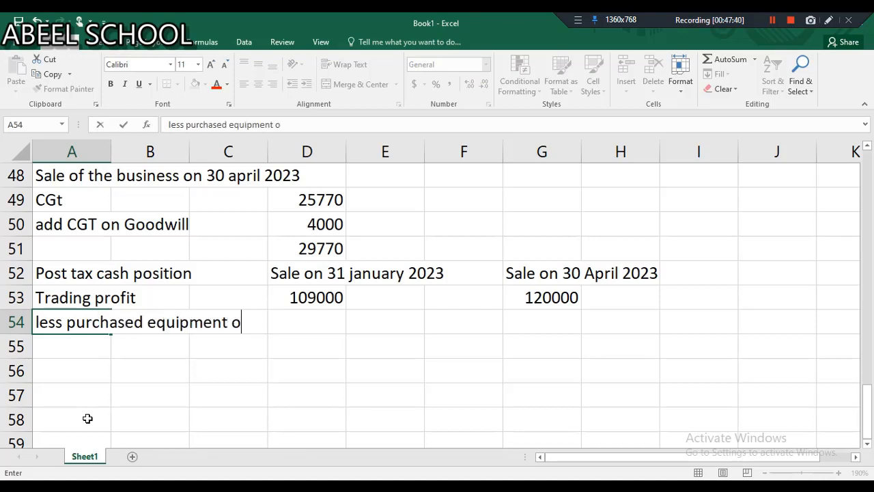
text(n 1 Au)
key(BackSpace)
key(BackSpace)
key(BackSpace)
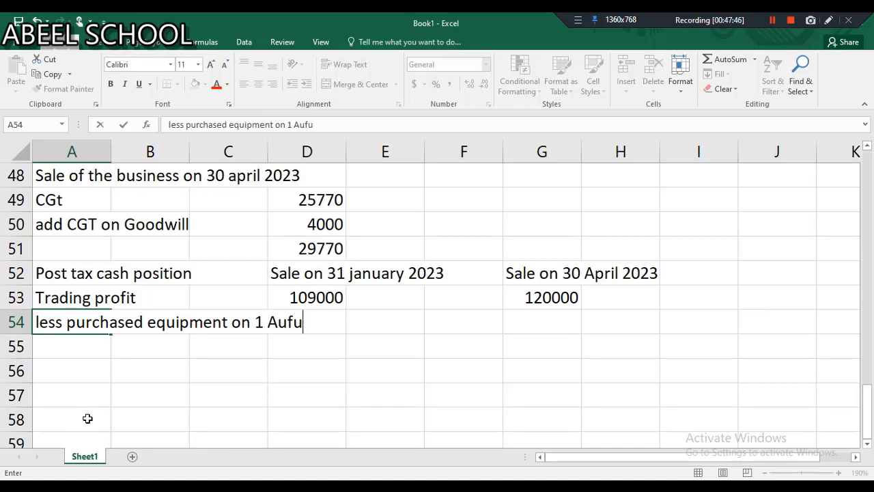
text(gus)
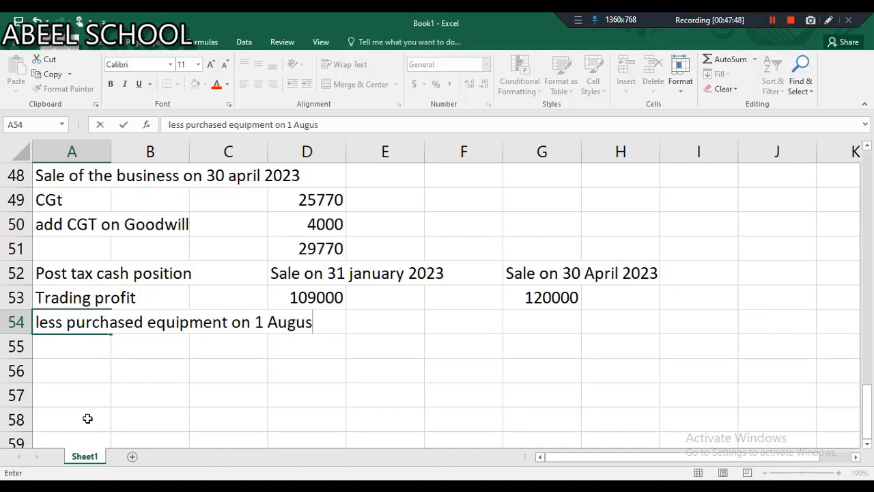
text(t )
text(2021)
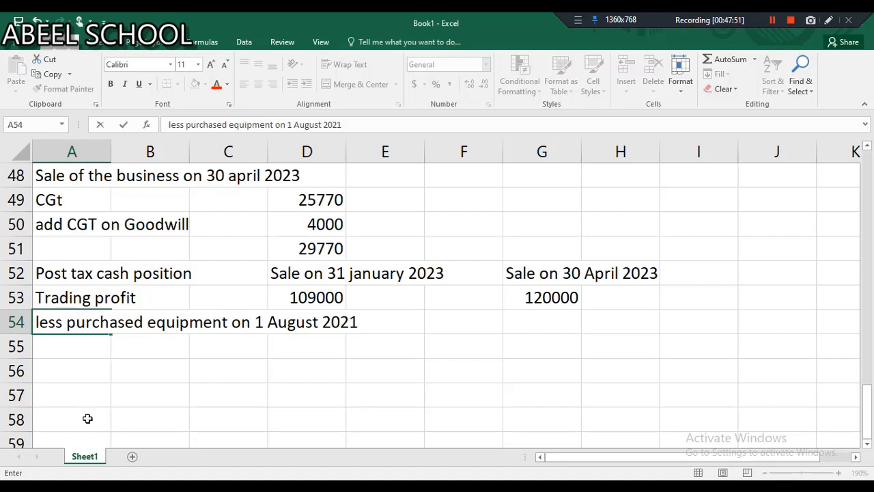
key(Return)
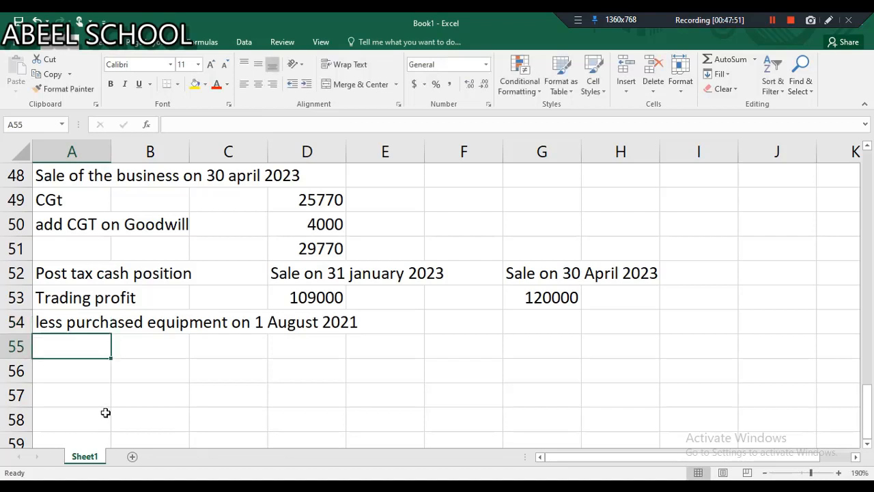
Enter the equipment purchase cost as =-6000 in D54 and G54 for both sale dates.
click(315, 325)
text(=-)
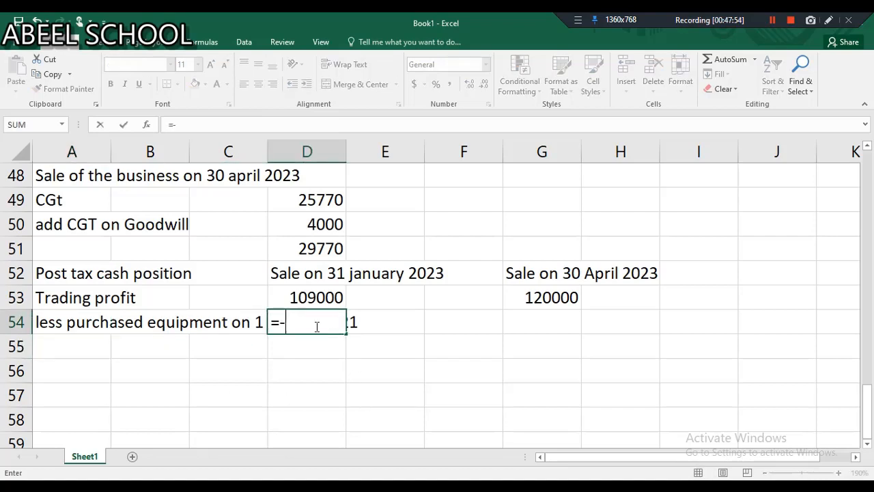
text(6000)
click(538, 321)
text(=)
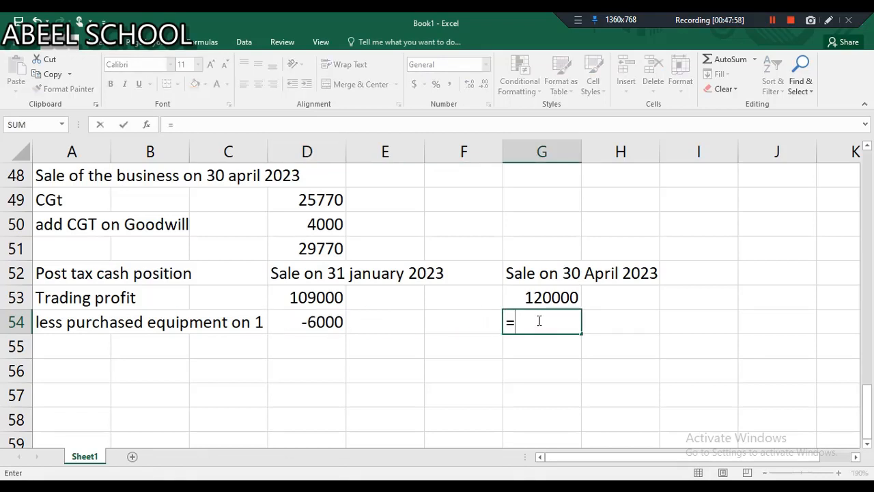
text(-6000)
key(Return)
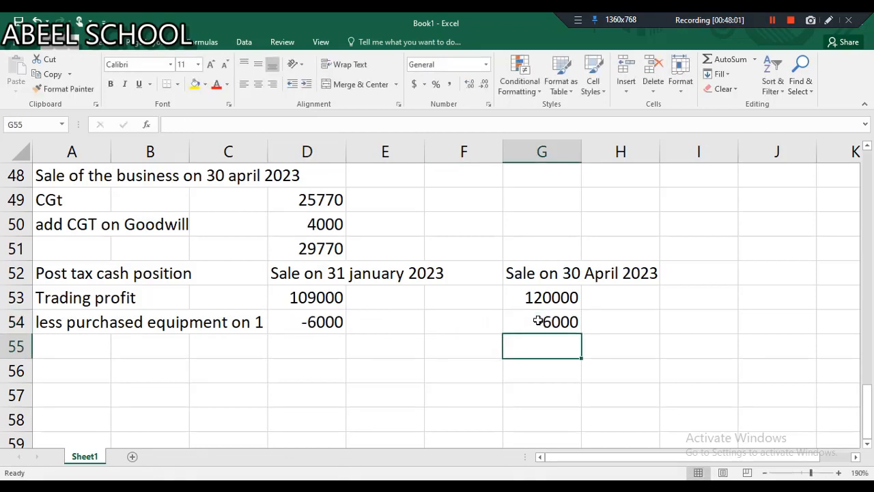
Add the row labels "Sale proceeds" in A55 and "Goodwill" in A56.
click(78, 347)
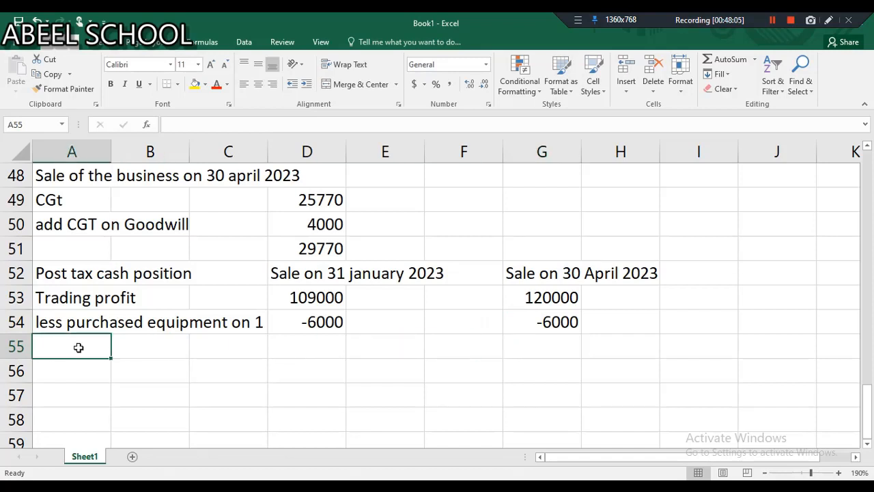
text(Sa)
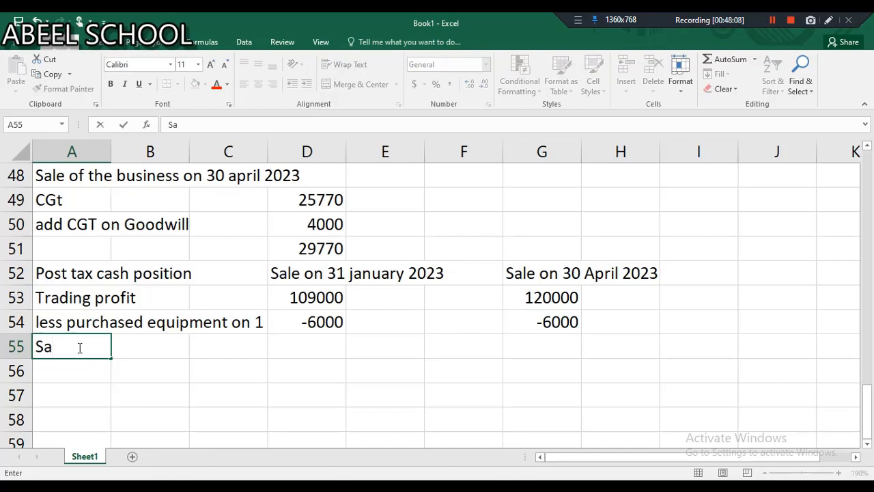
text(le proceeds)
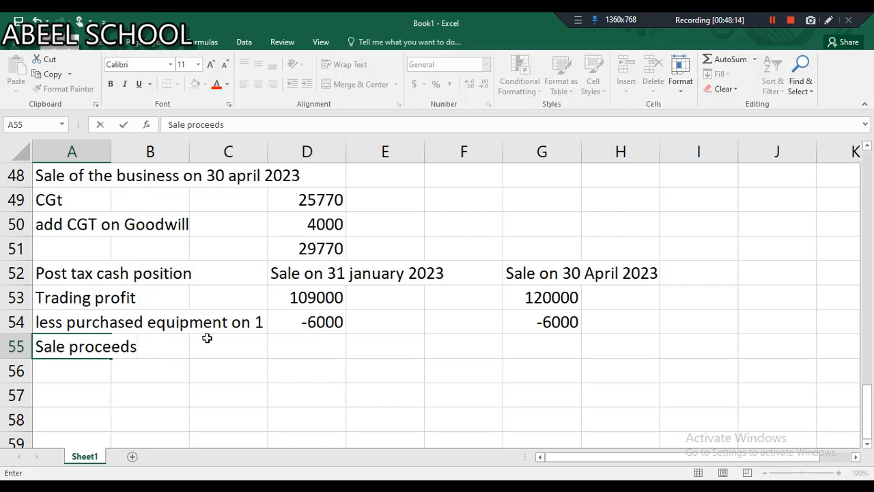
click(79, 371)
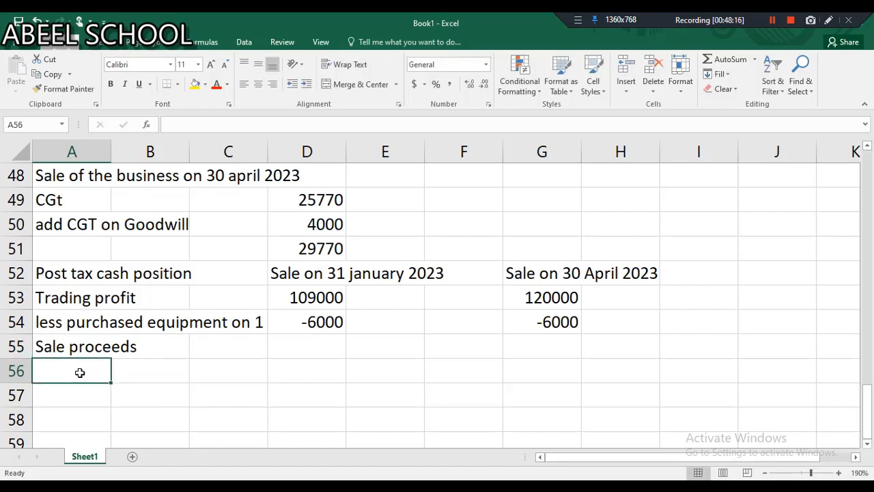
text(g)
key(BackSpace)
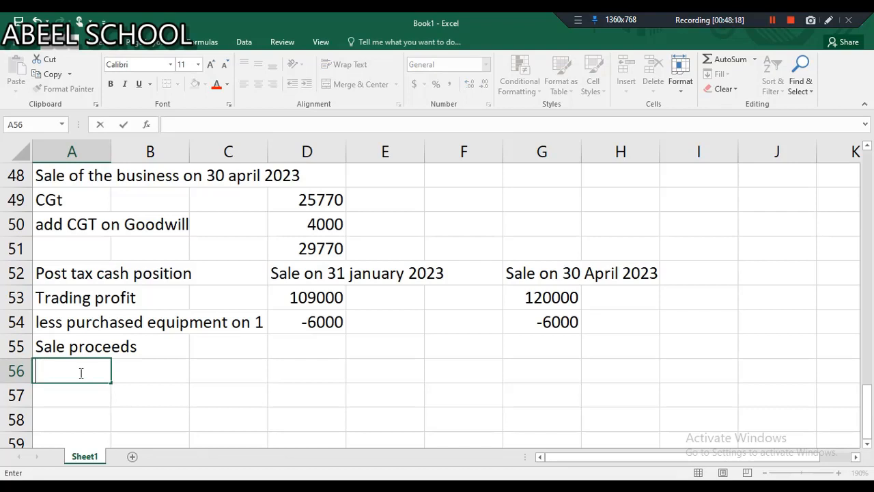
text(Goww)
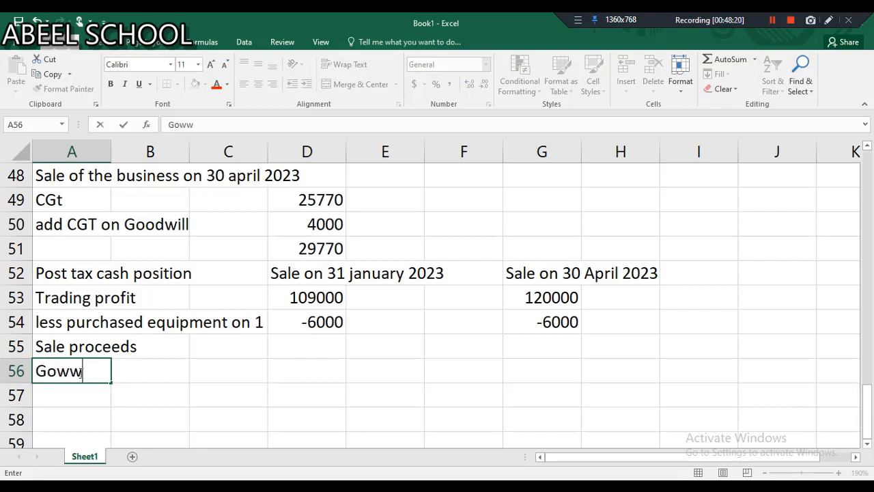
key(BackSpace)
key(BackSpace)
text(odwill)
Enter the goodwill proceeds as 0 in D56 for the January sale and 40000 in G56 for the April sale.
click(298, 377)
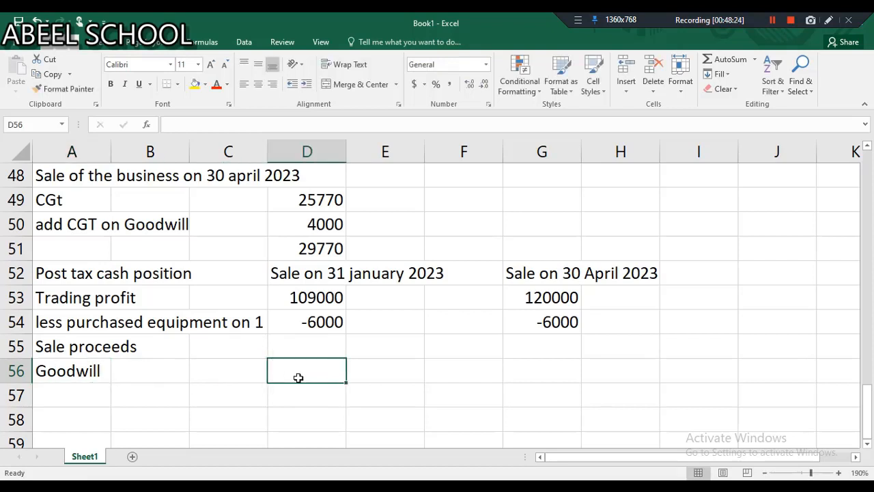
text(0)
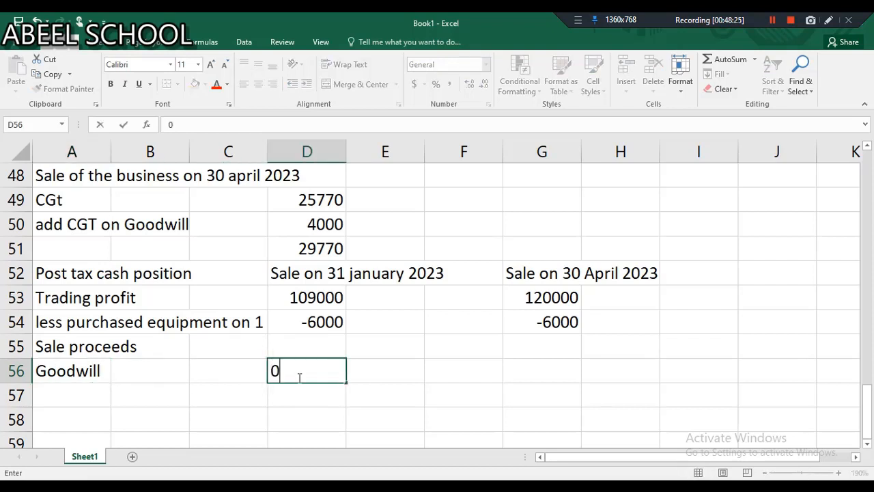
click(526, 371)
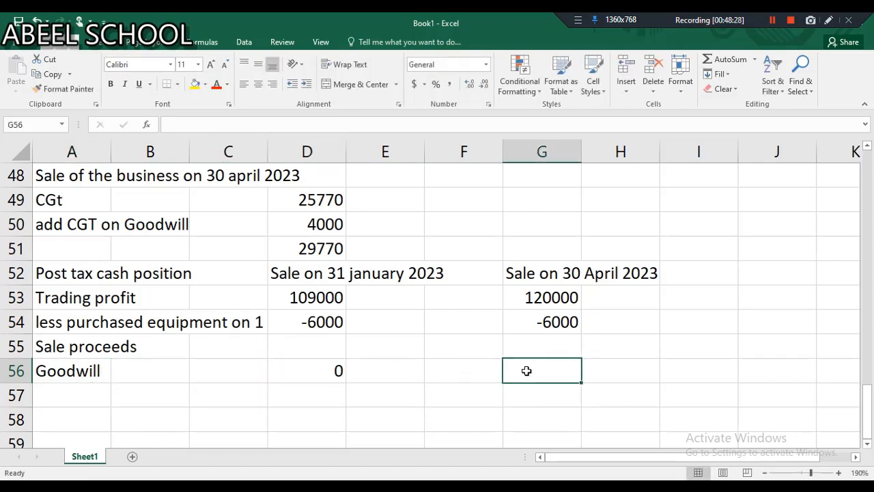
text(40000)
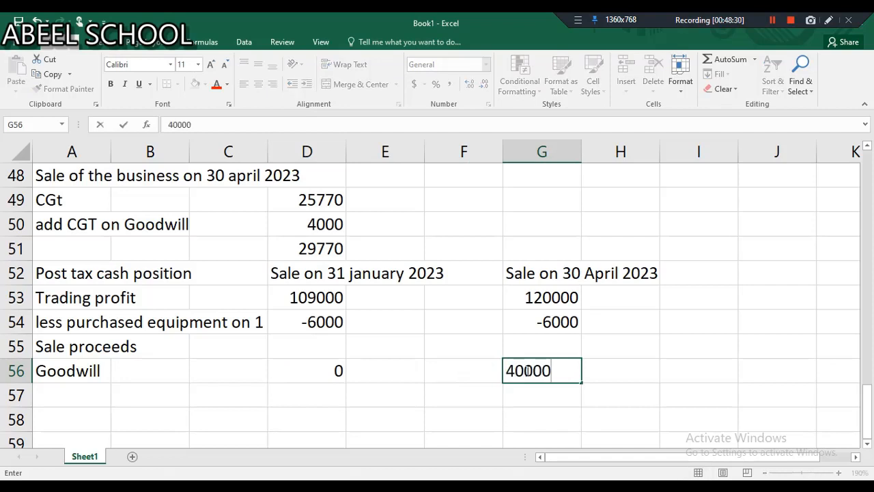
key(Return)
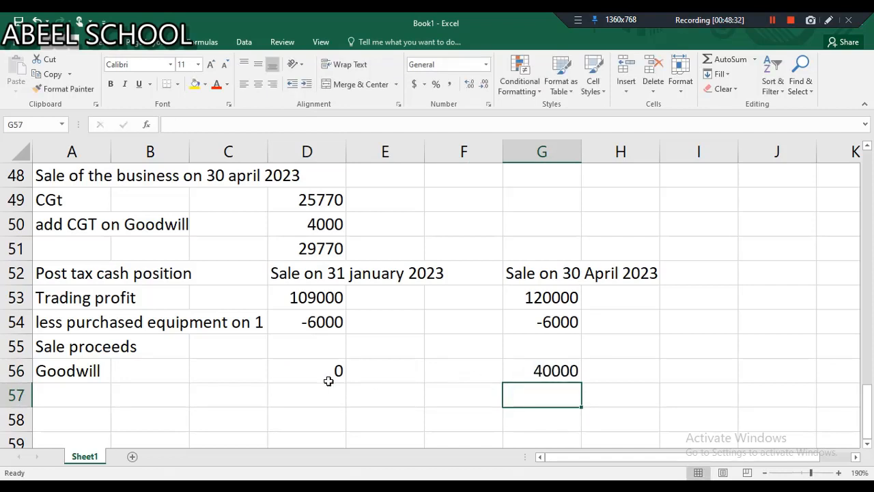
Add a "builidng" row in A57 with proceeds of 330000 in both D57 and G57.
click(72, 392)
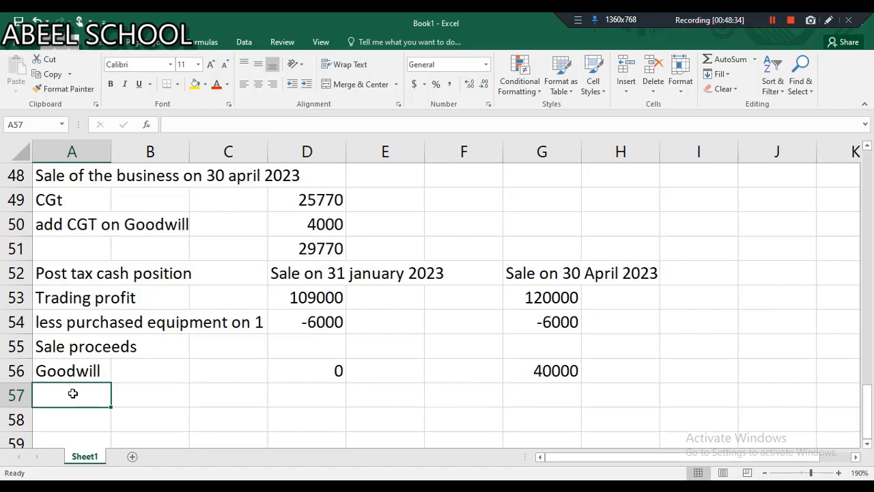
text(bui)
key(BackSpace)
key(BackSpace)
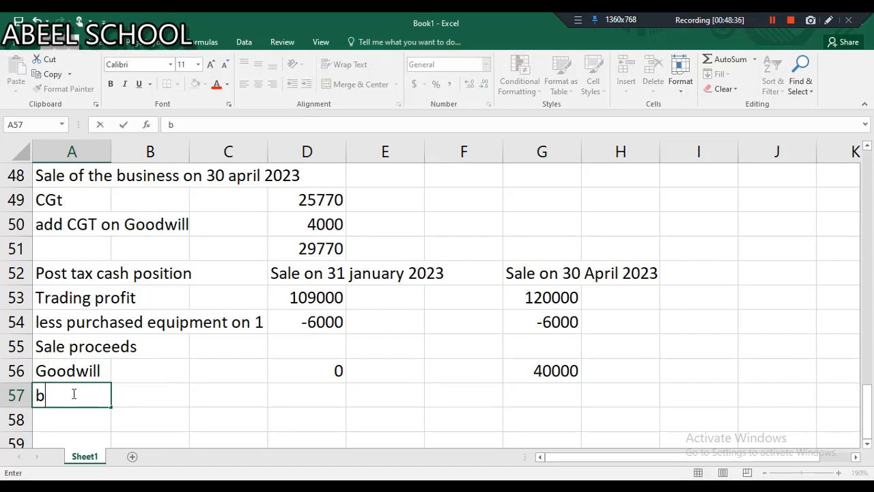
key(BackSpace)
text(builidng)
click(321, 394)
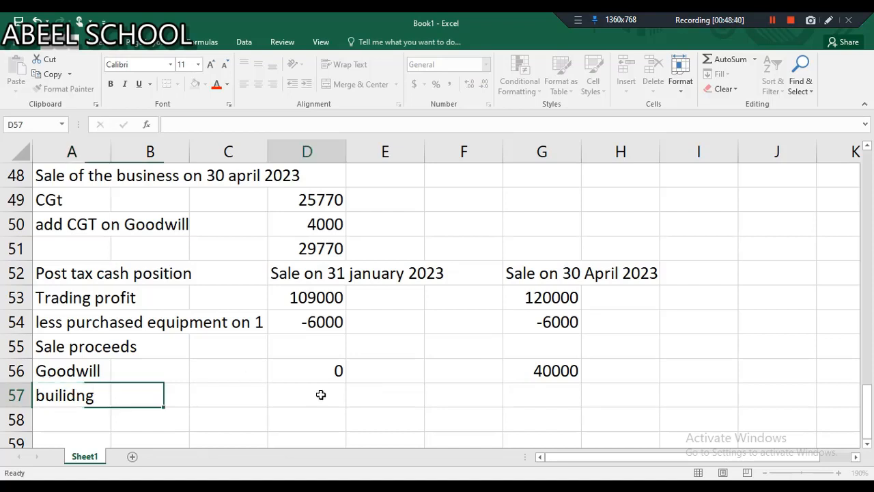
text(330000)
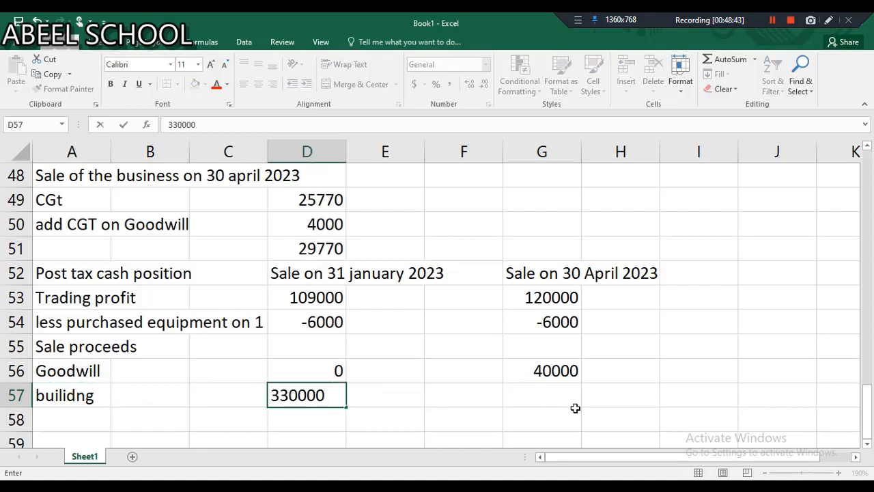
click(526, 387)
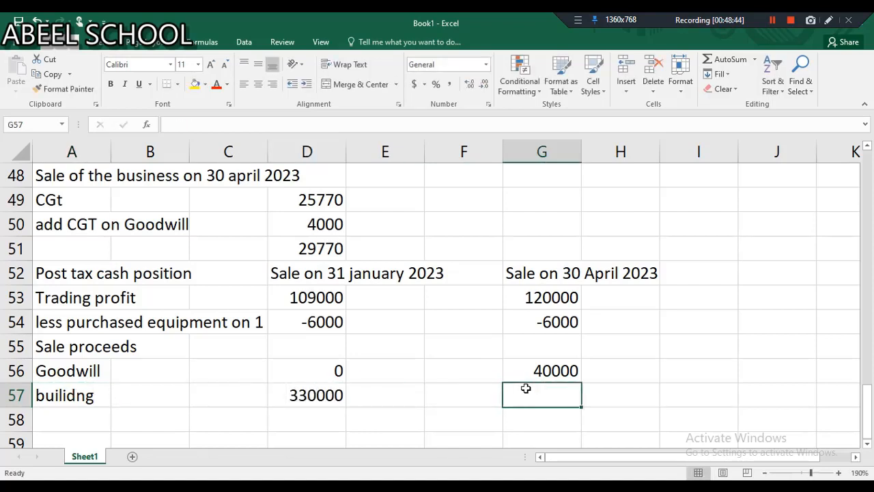
text(=330000)
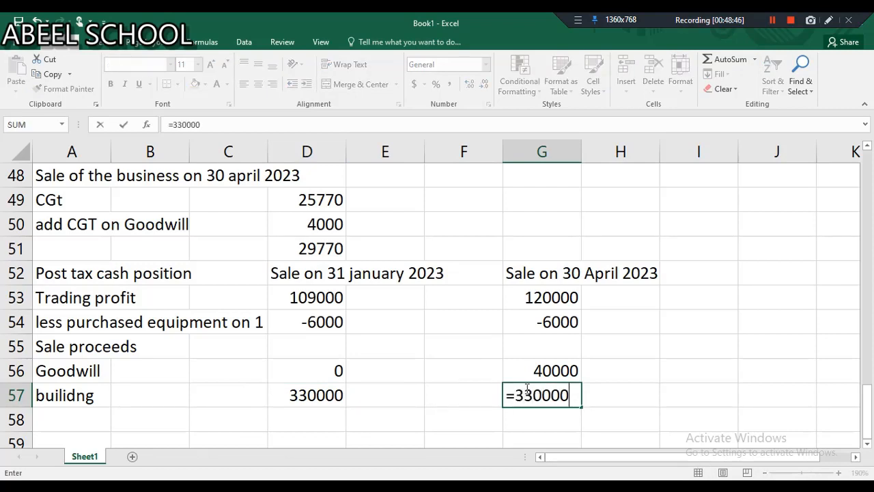
key(Return)
Add an "Equipment" row in A58 with proceeds of 10000 in both D58 and G58.
click(89, 423)
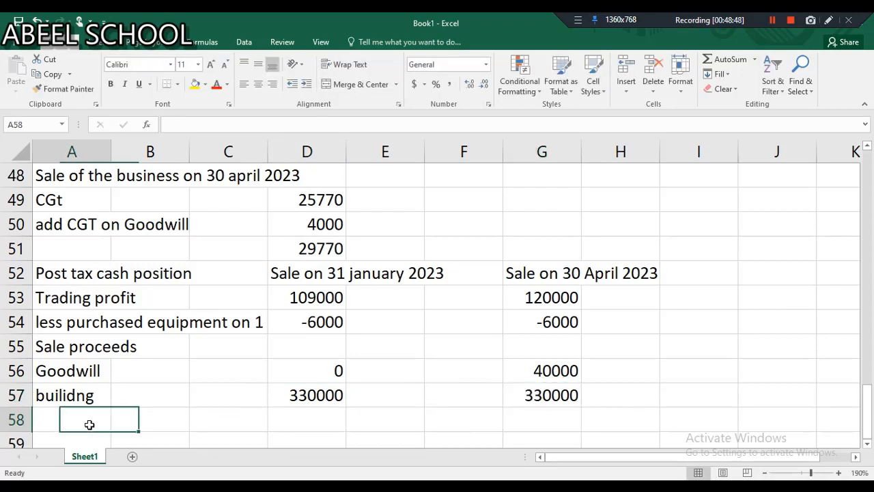
scroll(88, 424, down, 1)
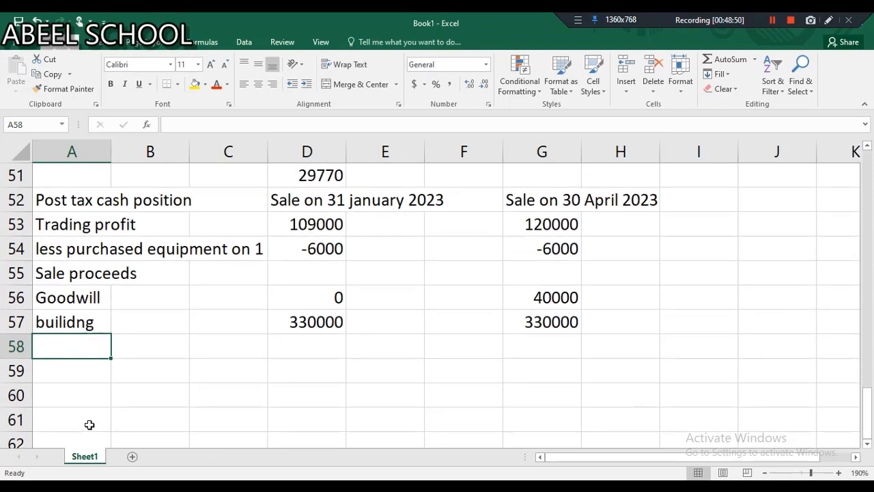
text(e)
key(BackSpace)
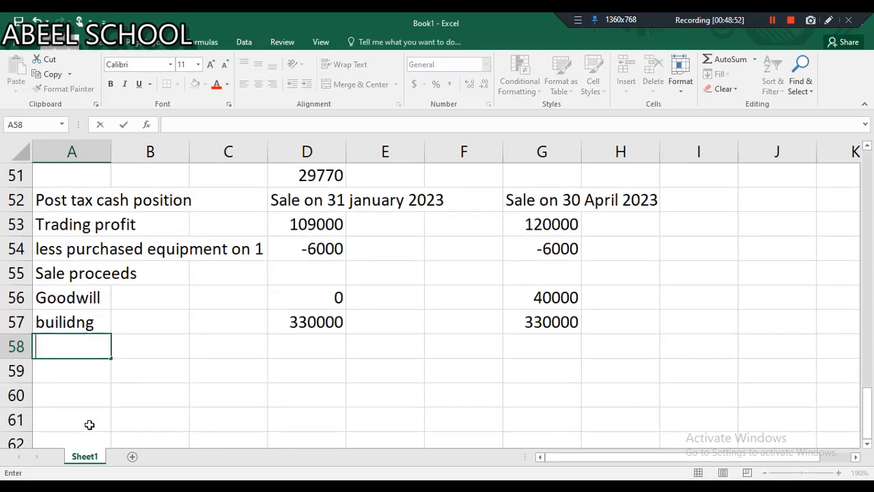
text(Equipment)
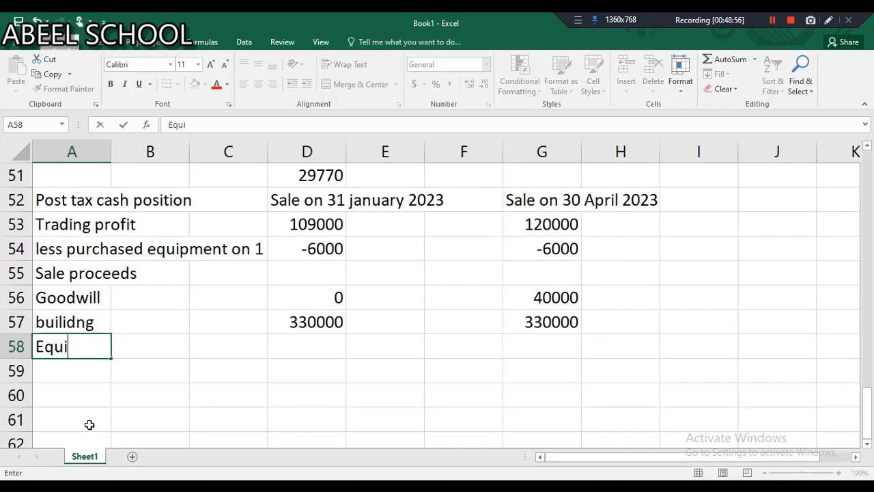
click(299, 337)
text(10000)
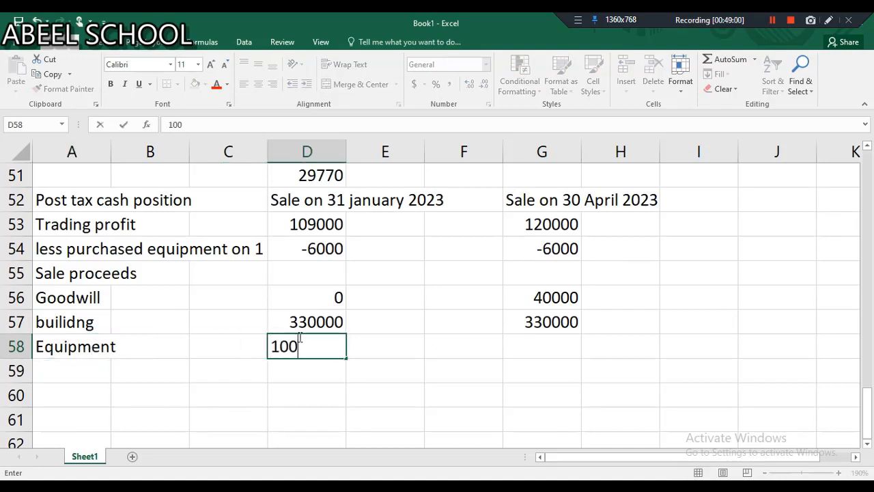
click(534, 350)
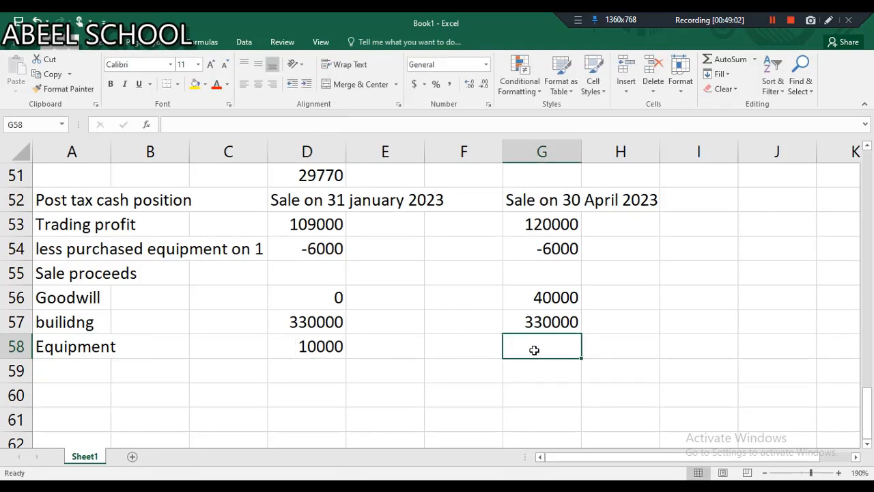
text(10000)
key(Return)
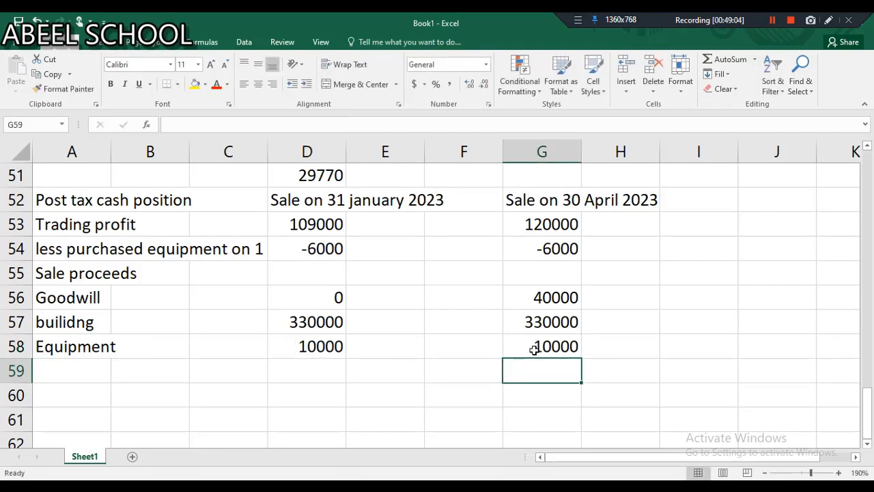
Enter the row label "less income tax" in A59, below Equipment.
click(106, 367)
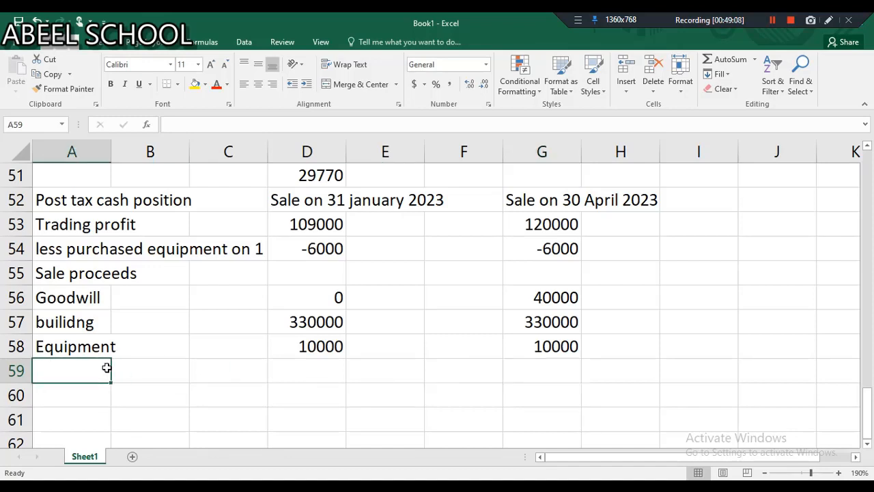
text(less )
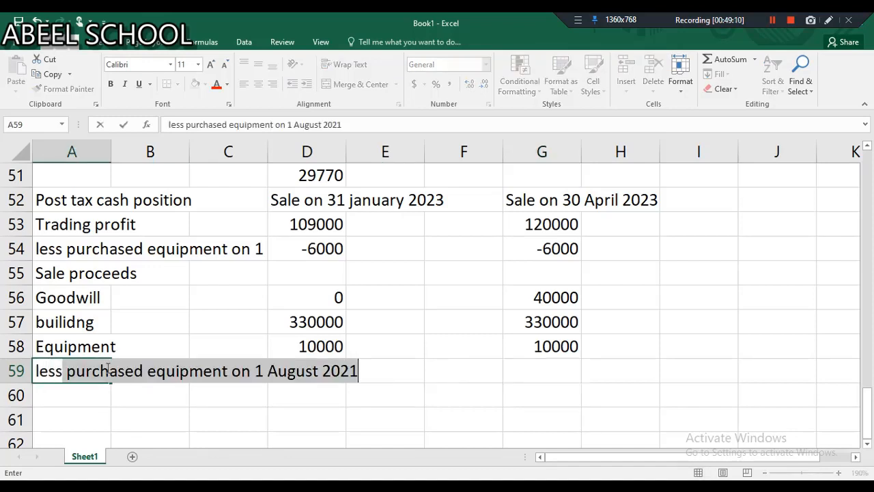
text(income tax)
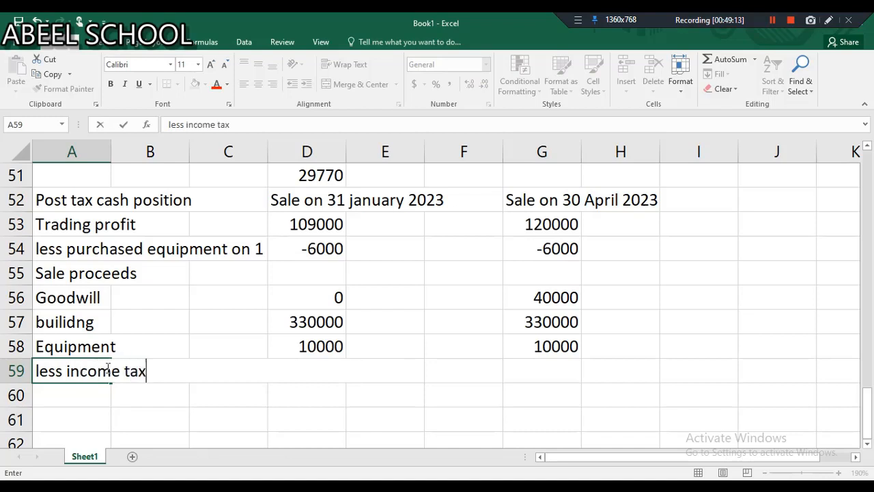
Enter the January sale's income tax in D59 as the negative of the income tax liability in C24.
click(321, 399)
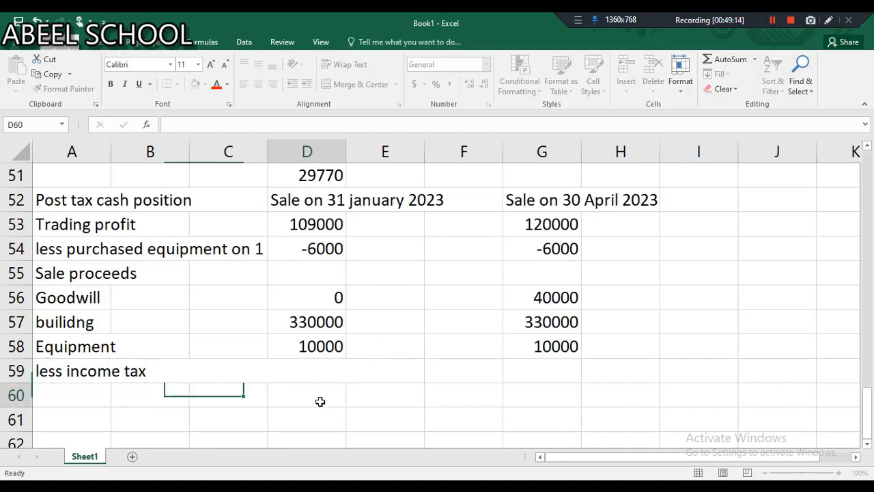
click(302, 368)
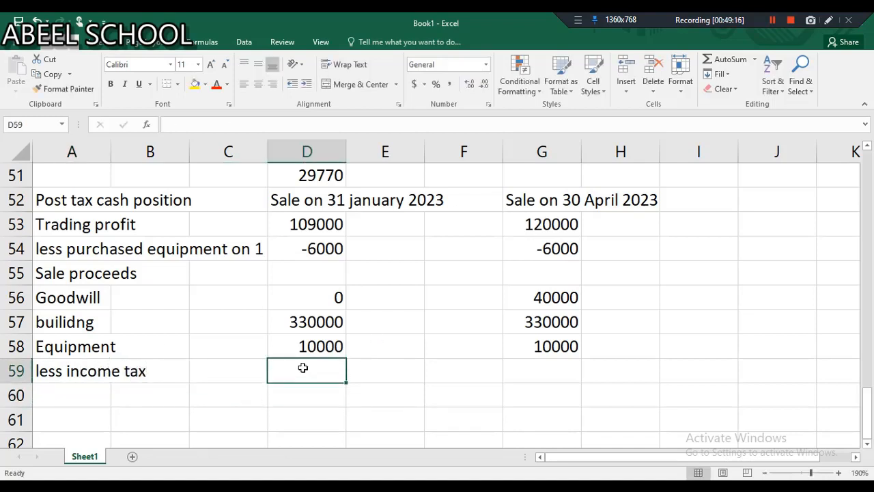
text(=-)
scroll(302, 367, up, 7)
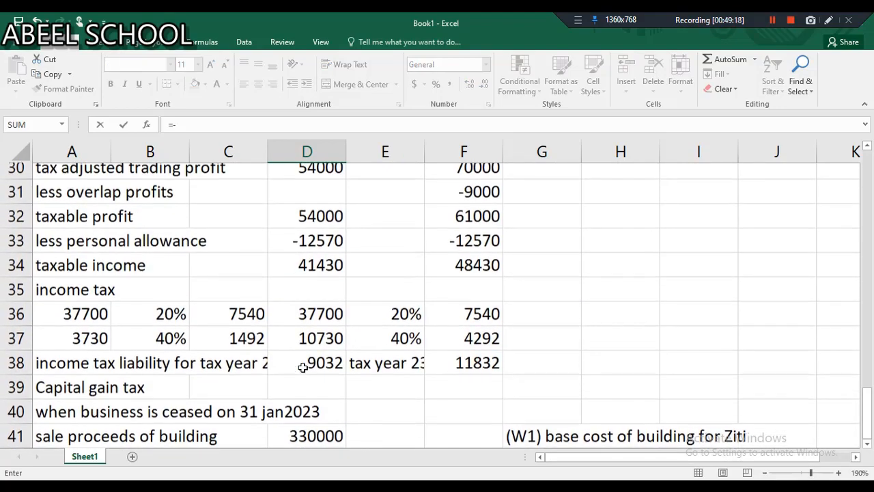
scroll(303, 368, up, 3)
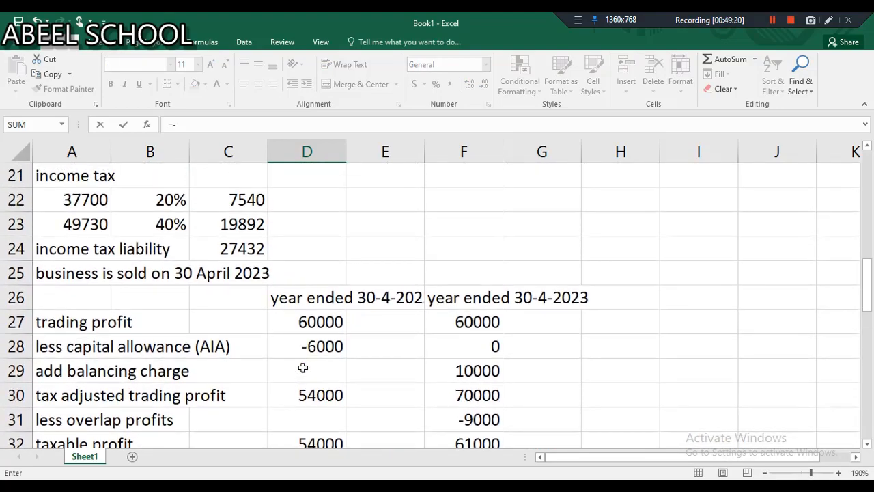
scroll(303, 367, up, 2)
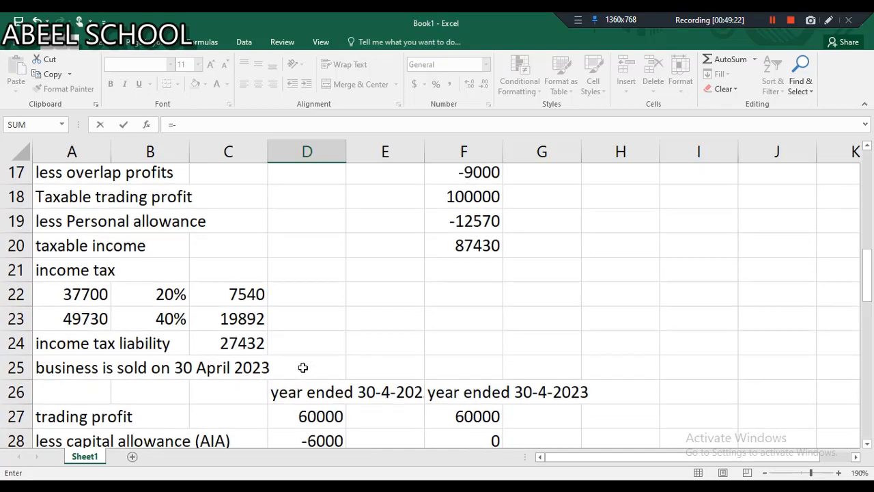
click(222, 350)
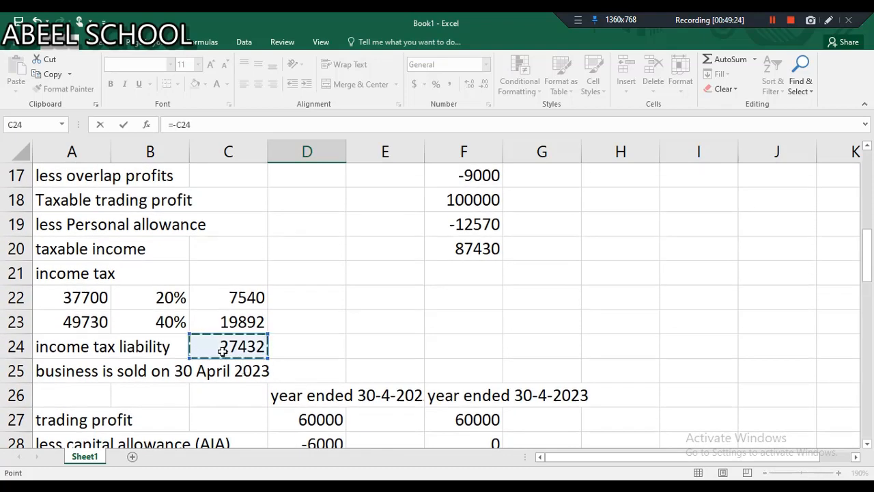
key(Return)
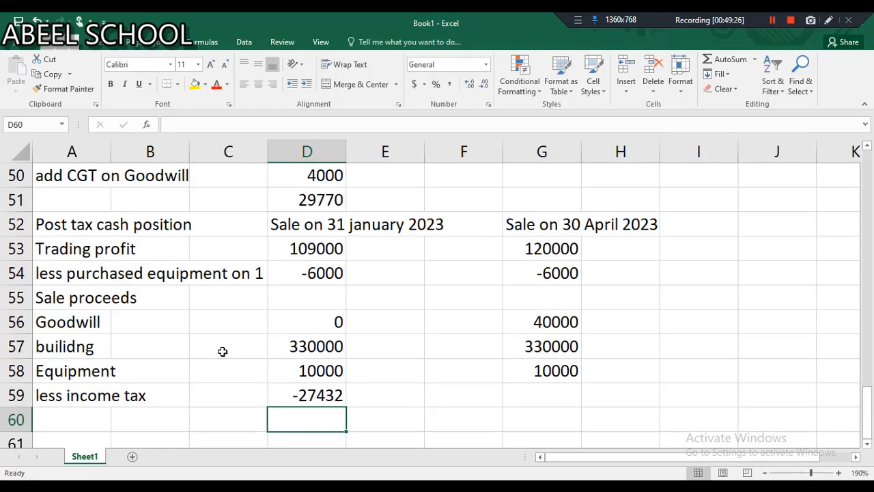
Enter the April sale's income tax in G59 as the negative of both tax years' liabilities, =-D38-F38.
click(526, 404)
text(=-)
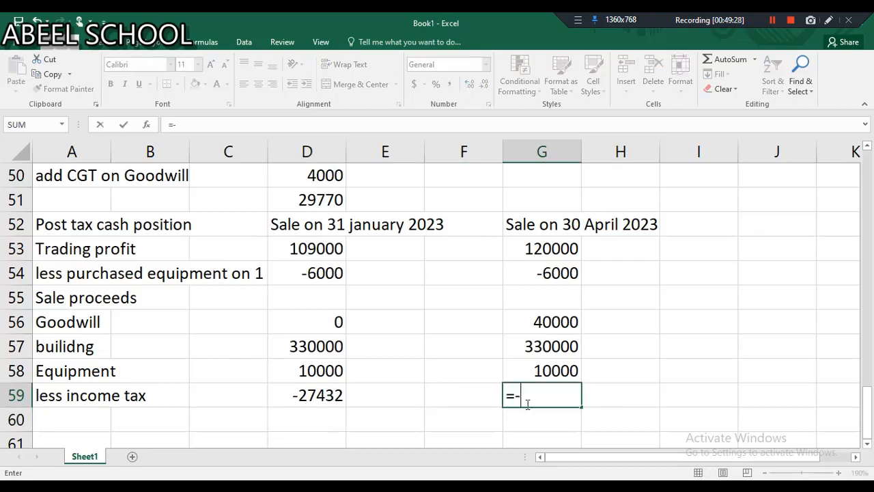
scroll(527, 405, up, 5)
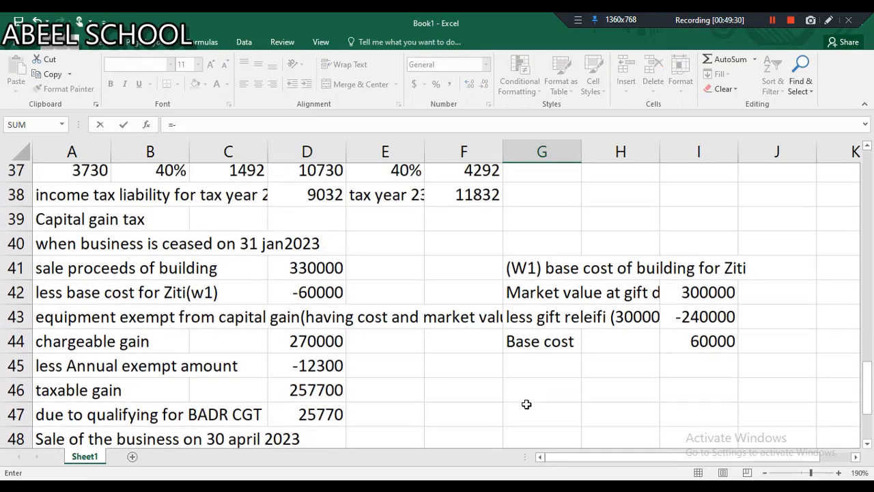
scroll(525, 405, up, 3)
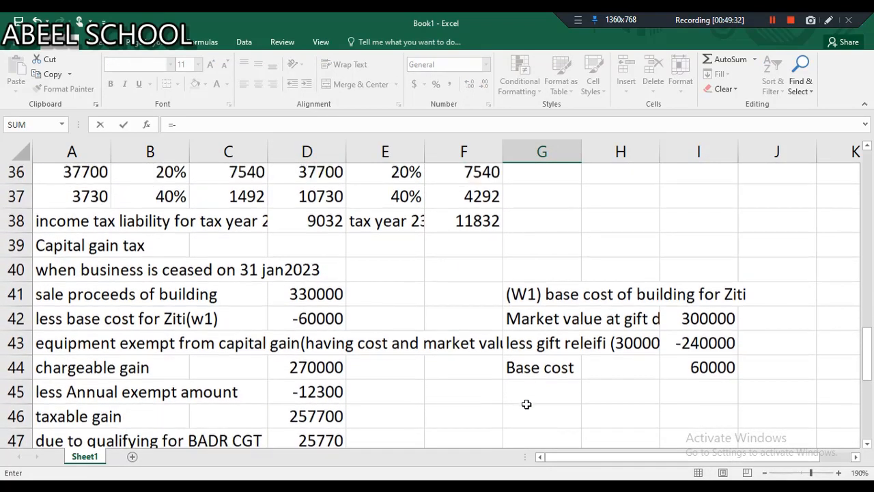
scroll(526, 404, up, 1)
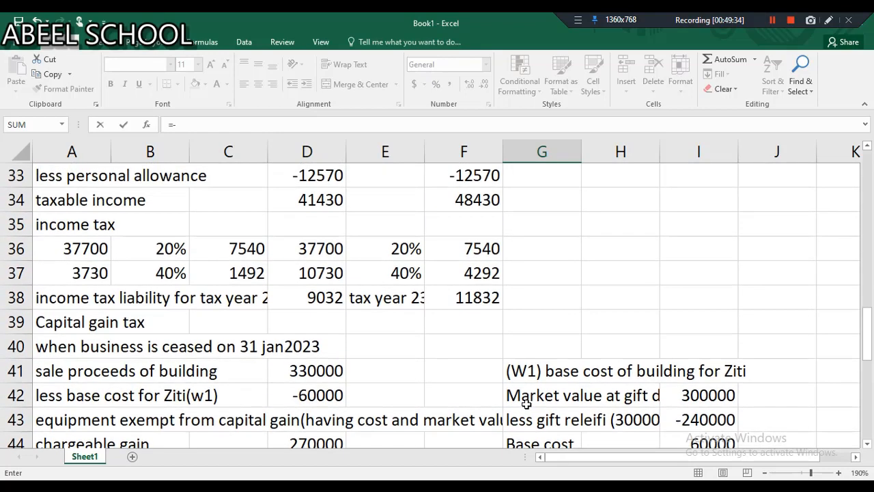
click(313, 299)
text(-)
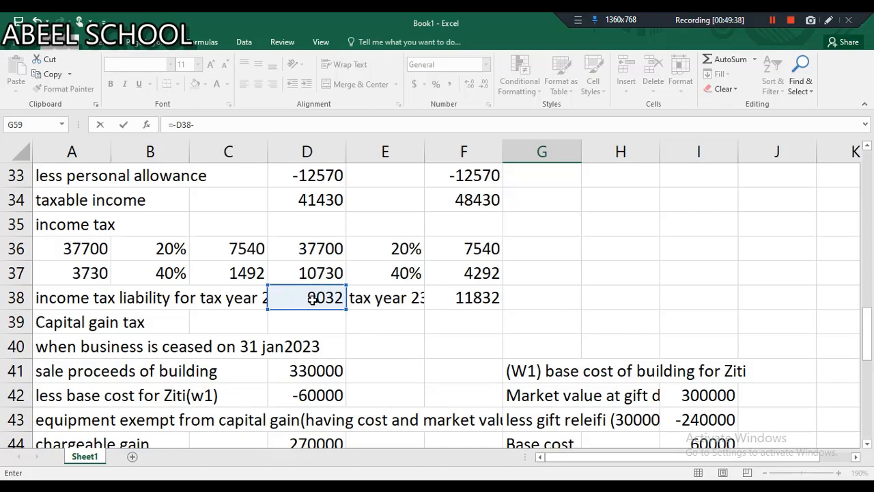
click(467, 296)
key(Return)
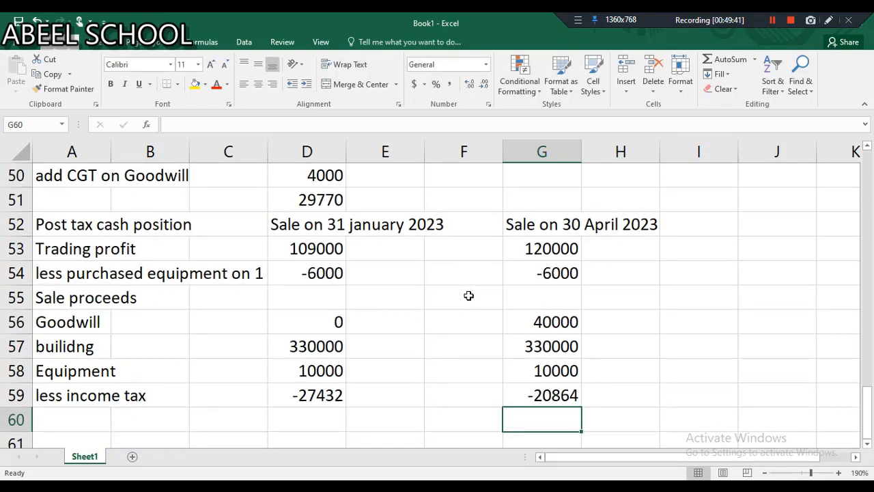
Enter the row label "CGT payable" in A60, below the income tax row.
click(91, 414)
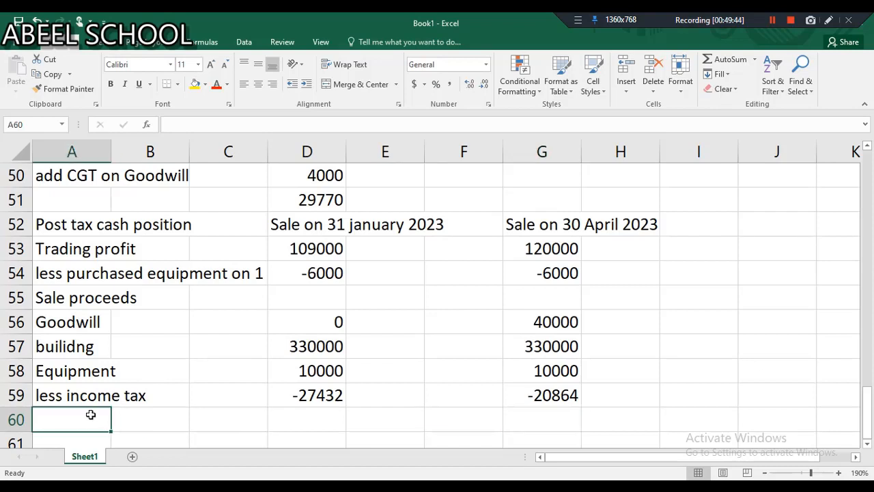
text(CGt)
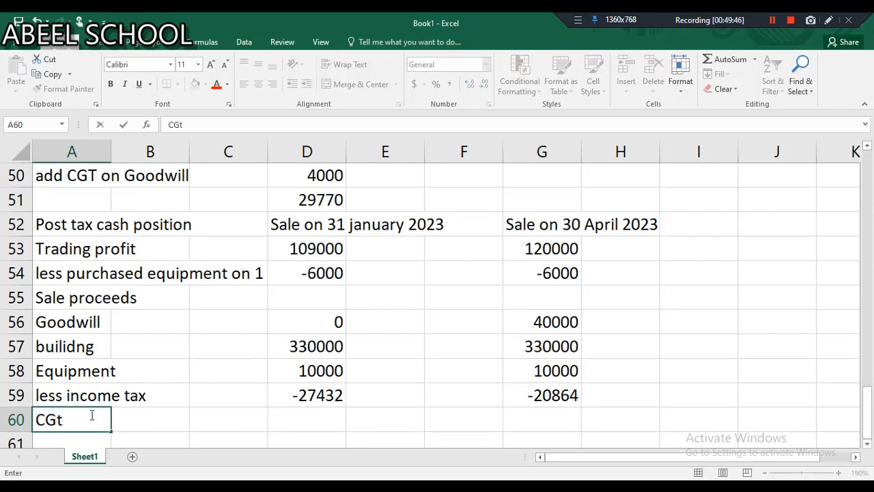
key(BackSpace)
text(TT)
text( payabl)
text(e)
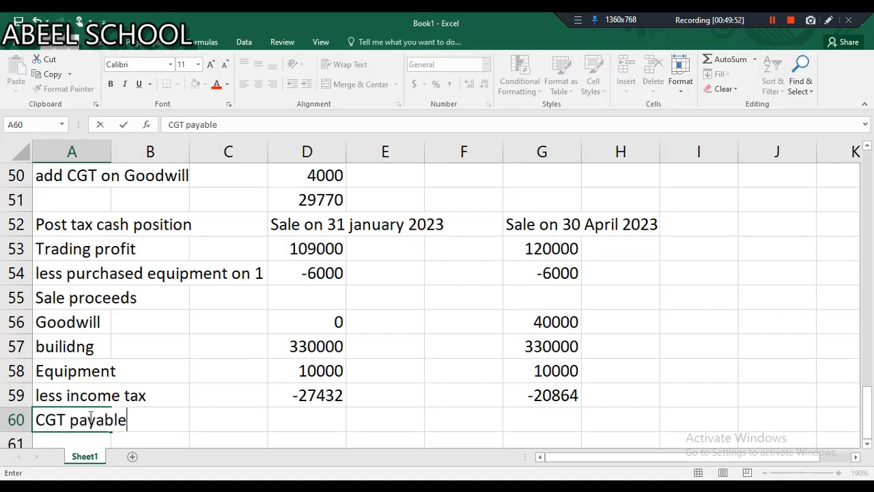
Enter the January sale's CGT payable in D60 as the negative of the BADR CGT in D47.
click(311, 420)
text(=-)
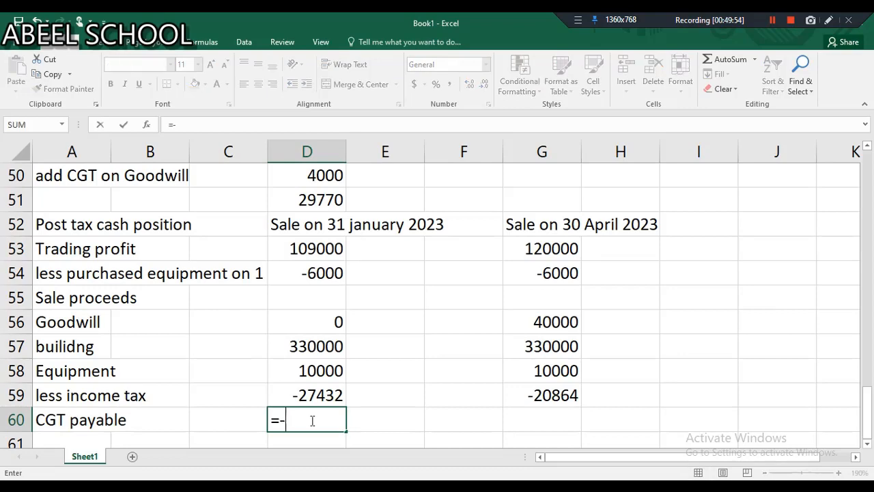
scroll(312, 419, up, 2)
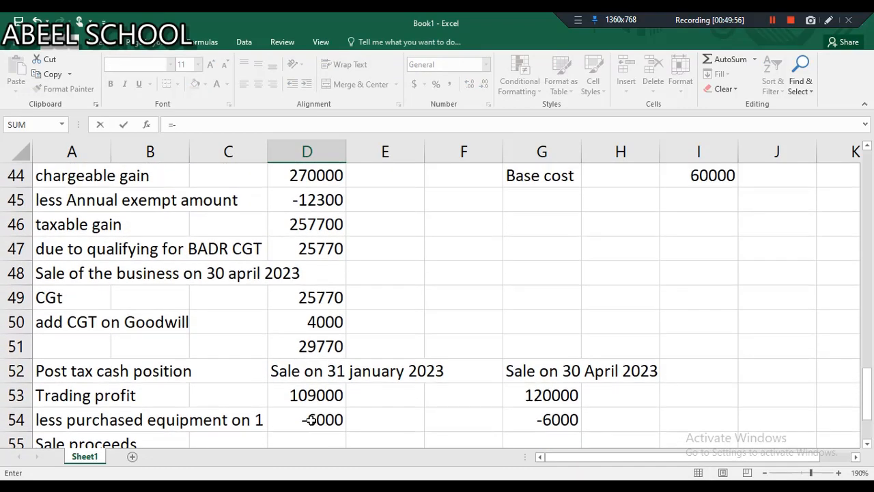
click(309, 251)
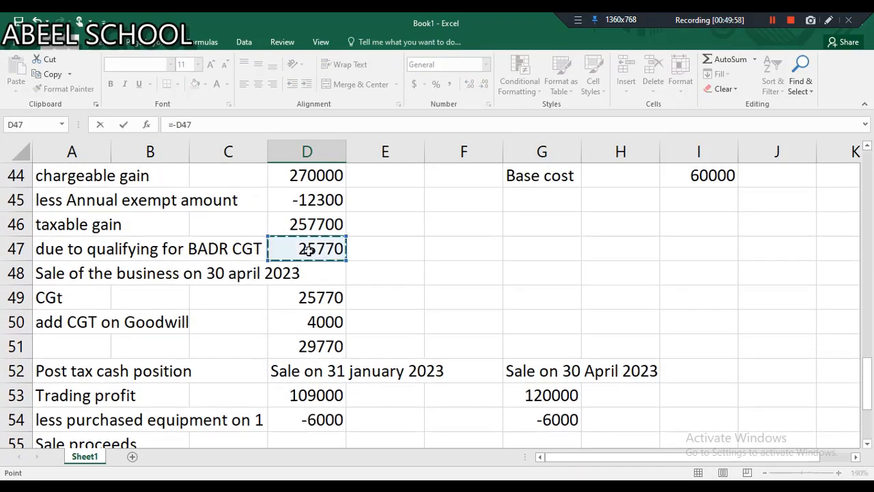
key(Return)
Enter the April sale's CGT payable in G60 as the negative of the total CGT in D51.
click(528, 393)
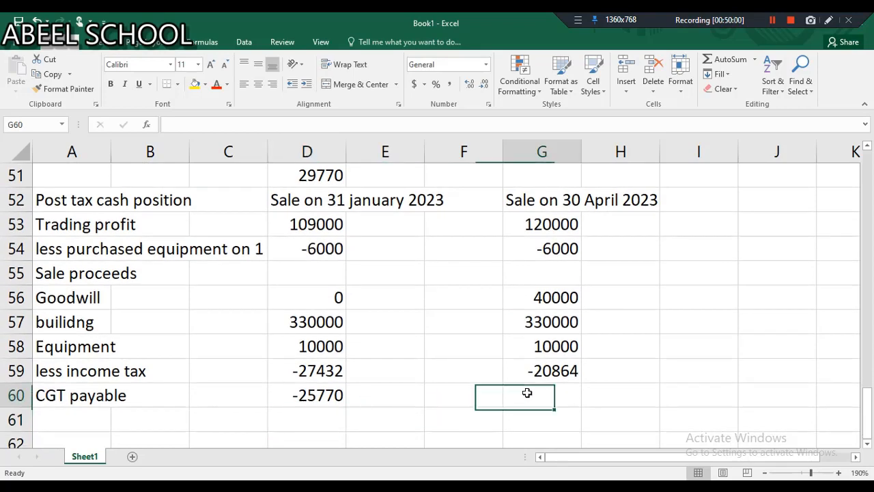
text(=-)
scroll(528, 393, up, 1)
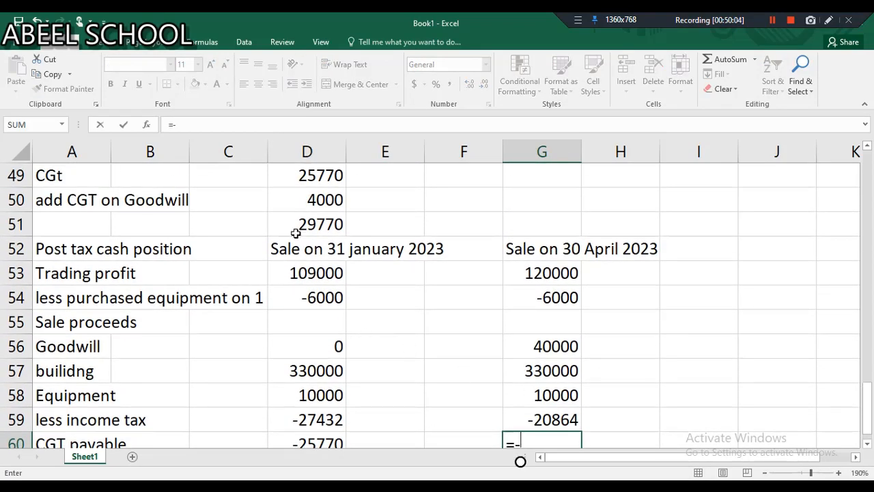
click(312, 218)
key(Return)
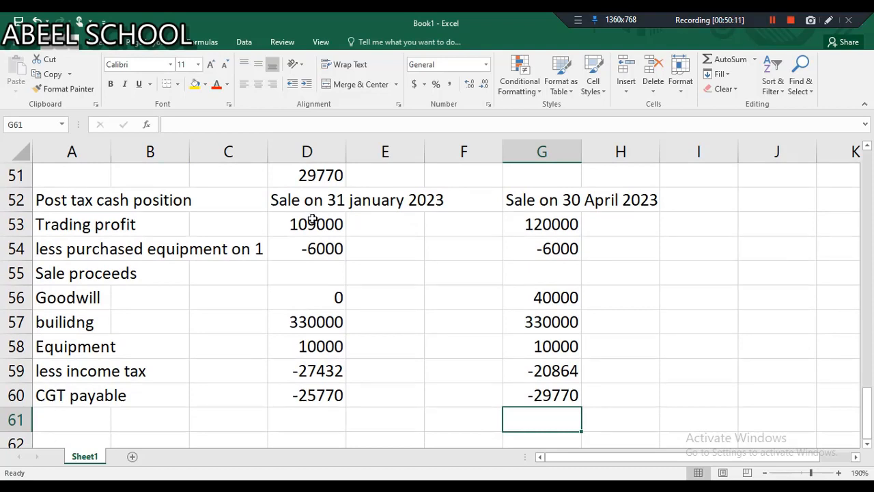
Enter the row label "Post tax cash position" in A61, below CGT payable.
click(81, 415)
scroll(80, 415, down, 1)
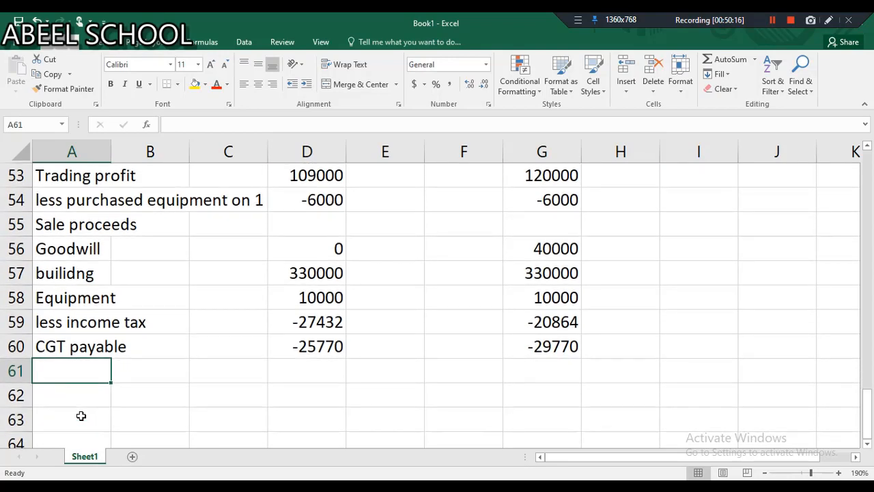
text(post tax cash position)
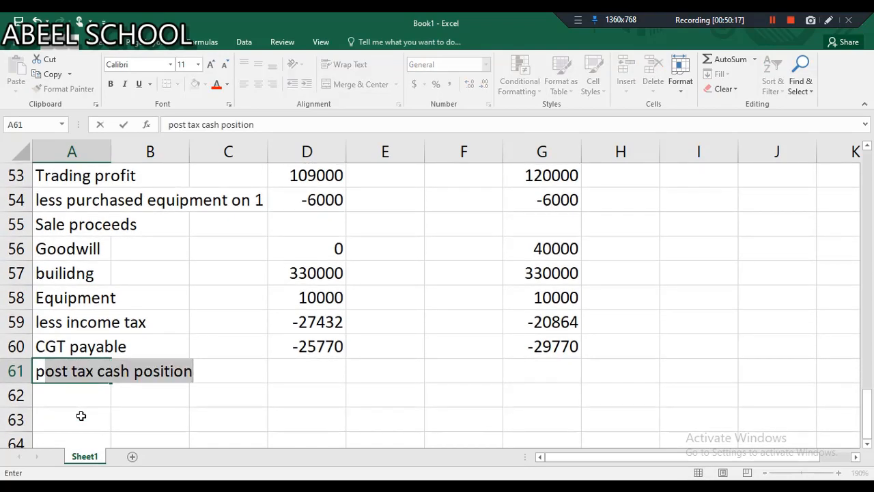
key(Return)
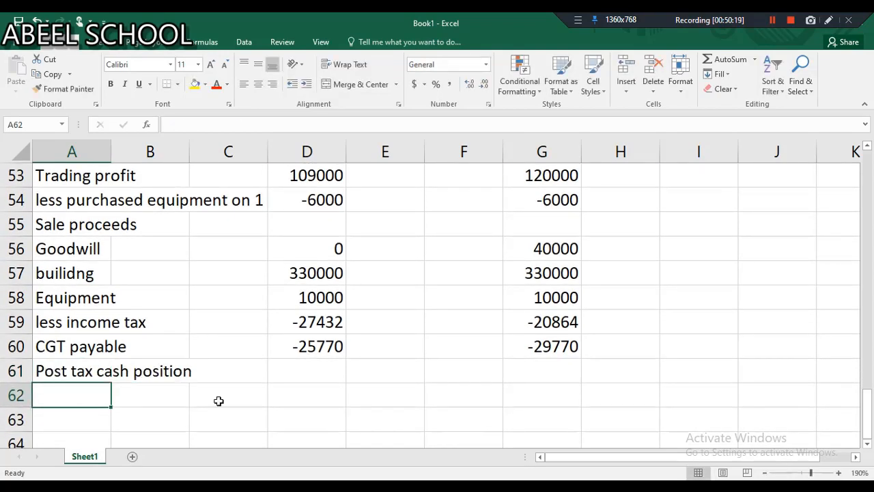
Total the January sale's post-tax cash position in D61 with a SUM of D53:D60.
click(312, 364)
text(=su)
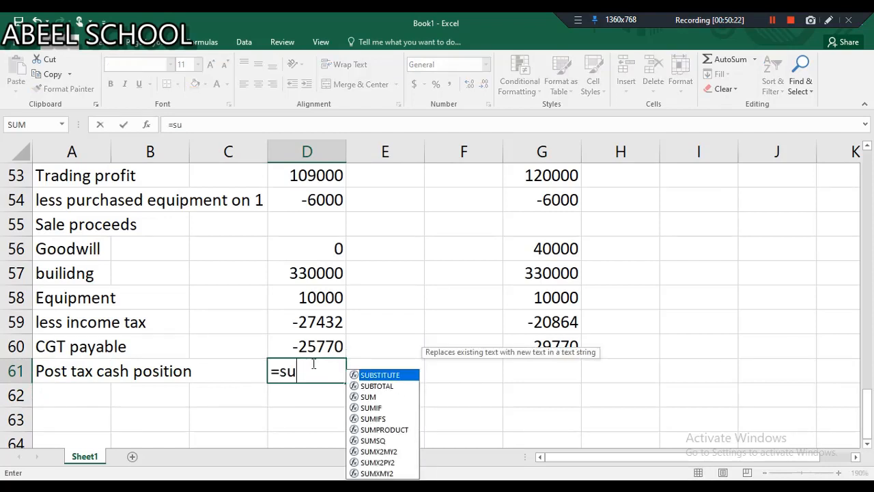
text(m()
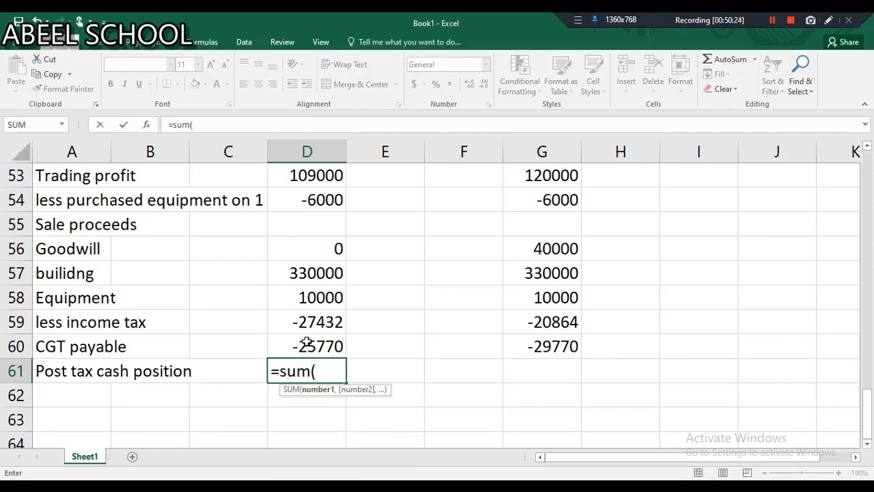
click(305, 347)
key(shift+Up)
key(shift+Up)
key(shift+Up)
key(shift+Up)
key(shift+Up)
key(shift+Up)
key(shift+Up)
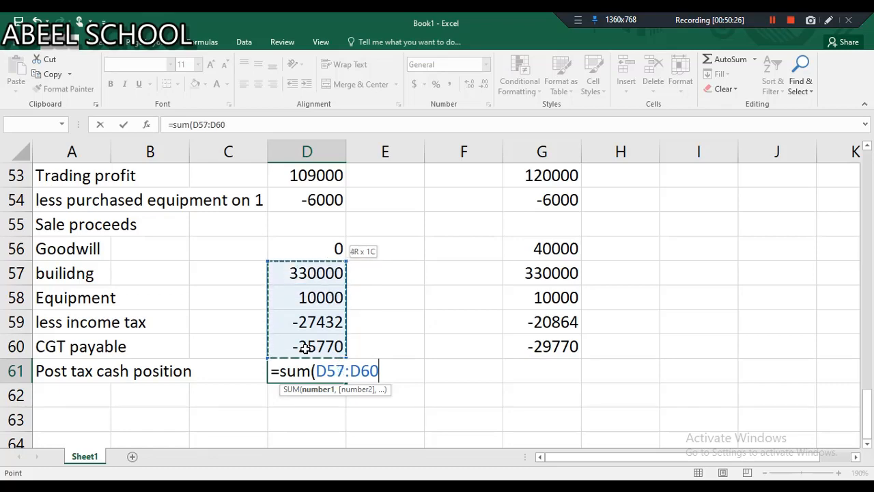
scroll(305, 347, up, 1)
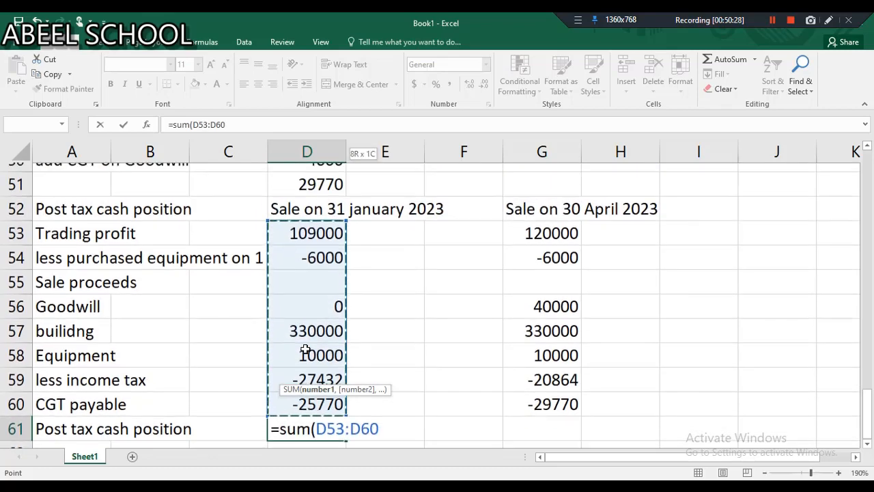
key(Return)
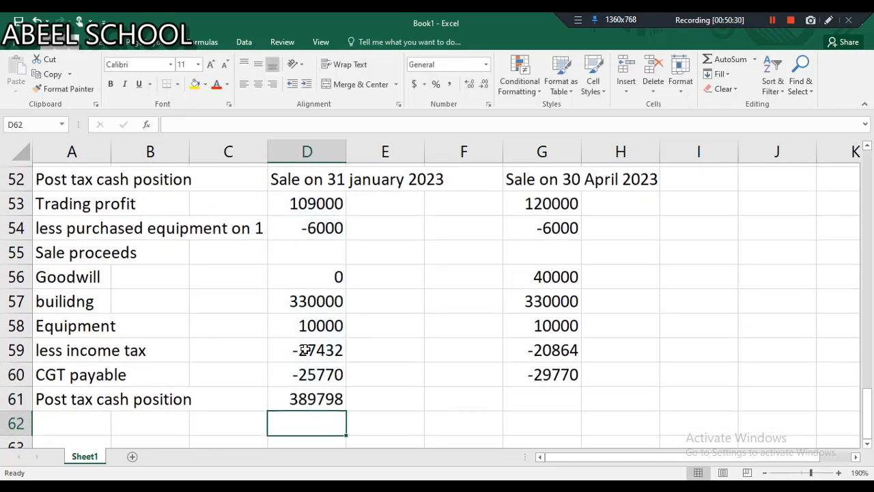
Total the April sale's post-tax cash position in G61 with a SUM of G53:G60.
click(548, 397)
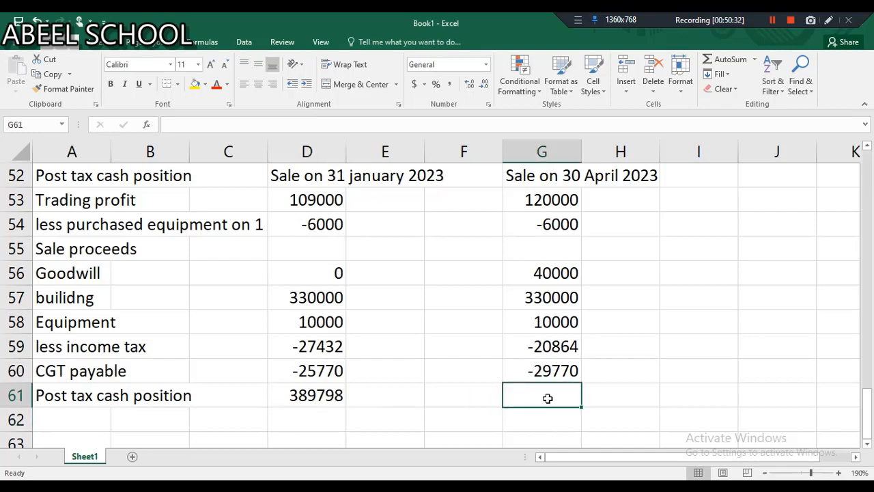
text(=sum()
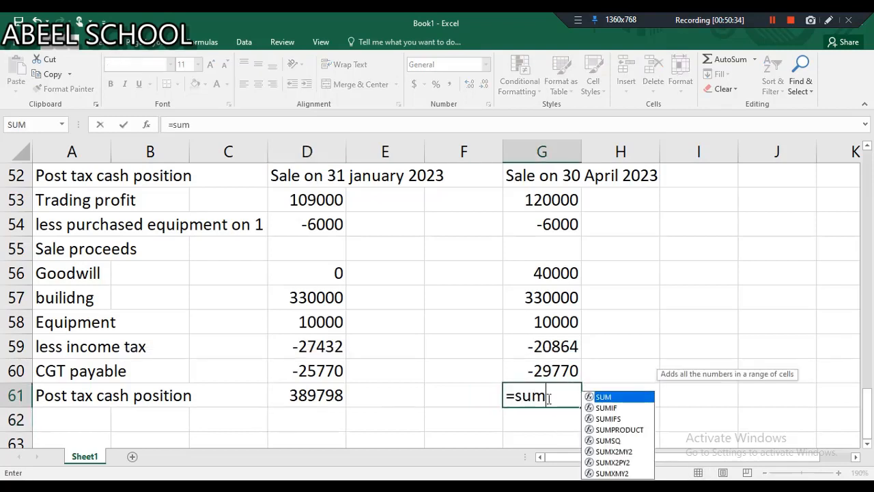
click(530, 371)
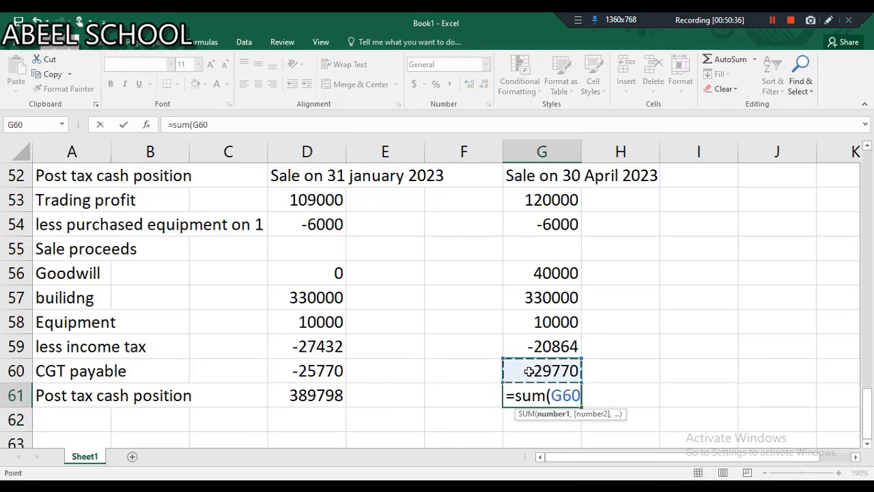
key(shift+Up)
key(shift+Up)
key(shift+Up)
key(shift+Up)
key(shift+Up)
key(shift+Up)
key(shift+Up)
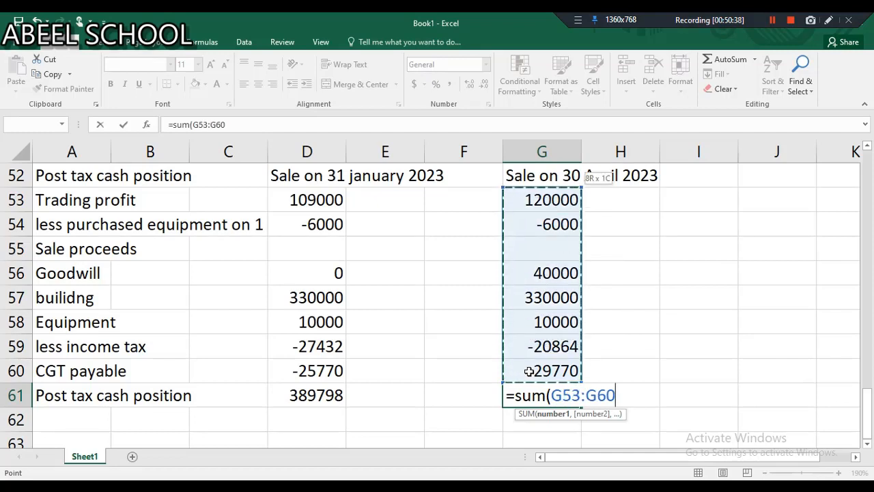
text())
key(Return)
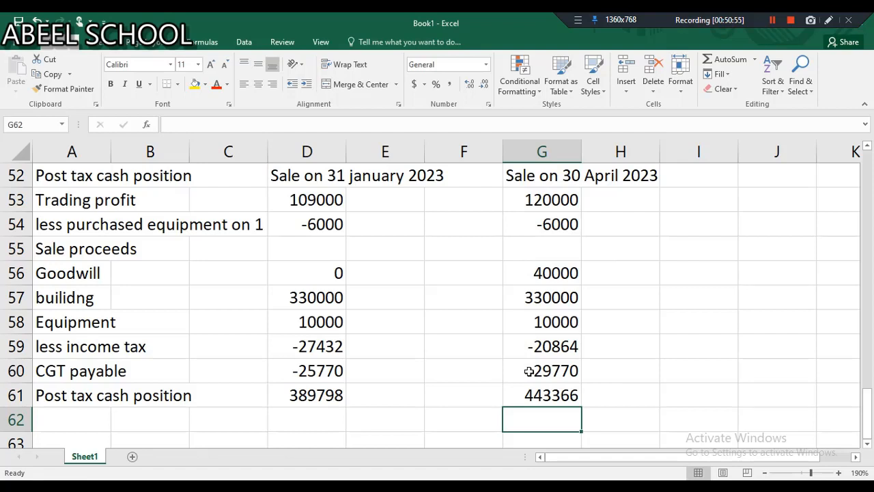
Enter the conclusion in A62 that it is better for the business owner to sale the business on 30 April 2023.
scroll(530, 371, down, 2)
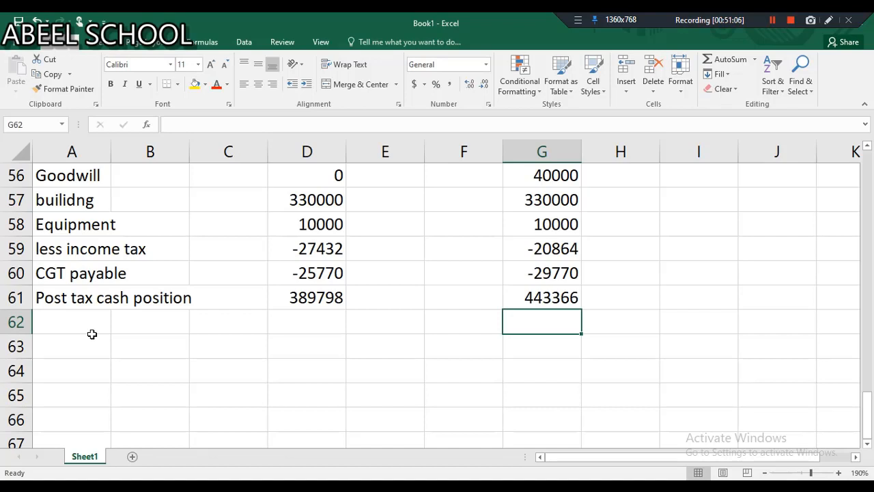
text(i)
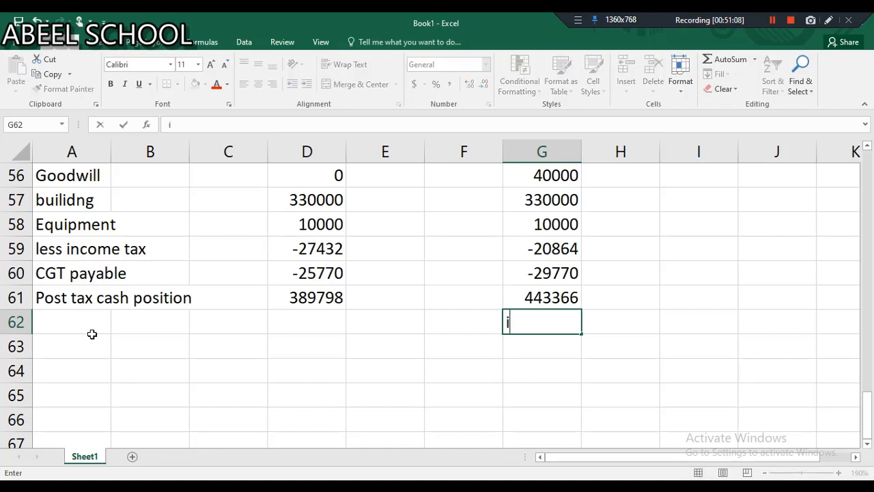
key(BackSpace)
click(73, 319)
text(it is )
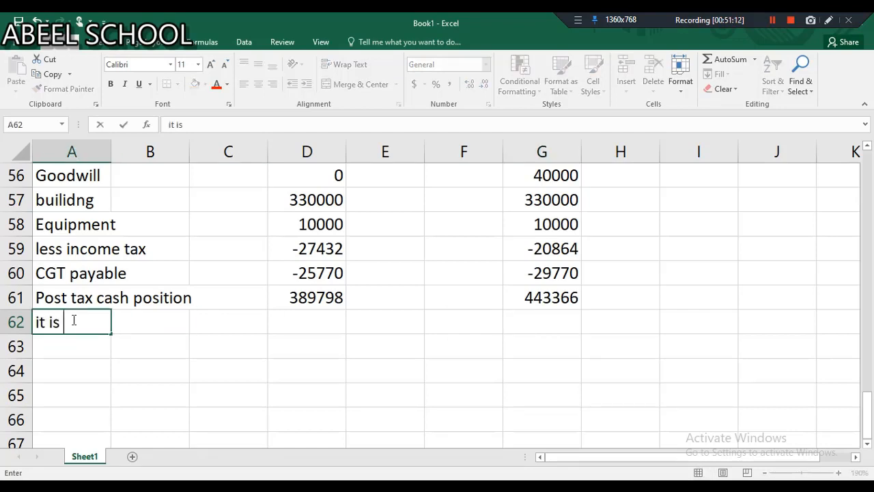
text(better for Z)
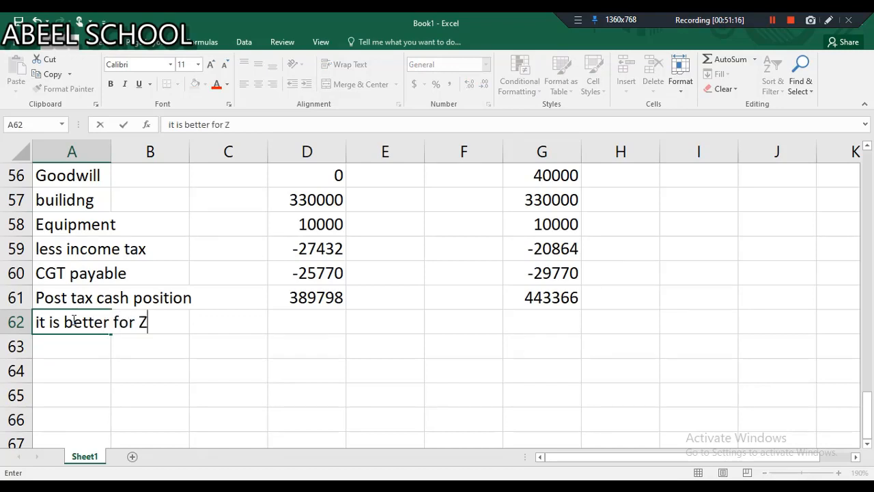
text(iti to )
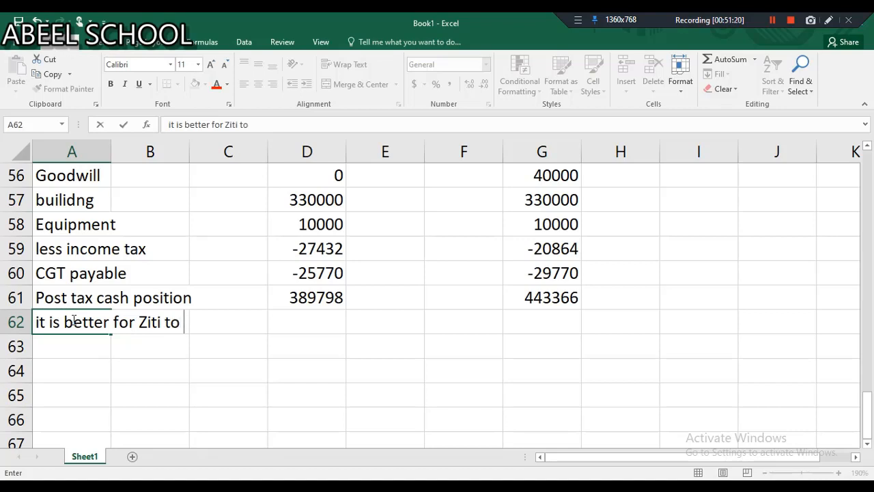
text(sale the )
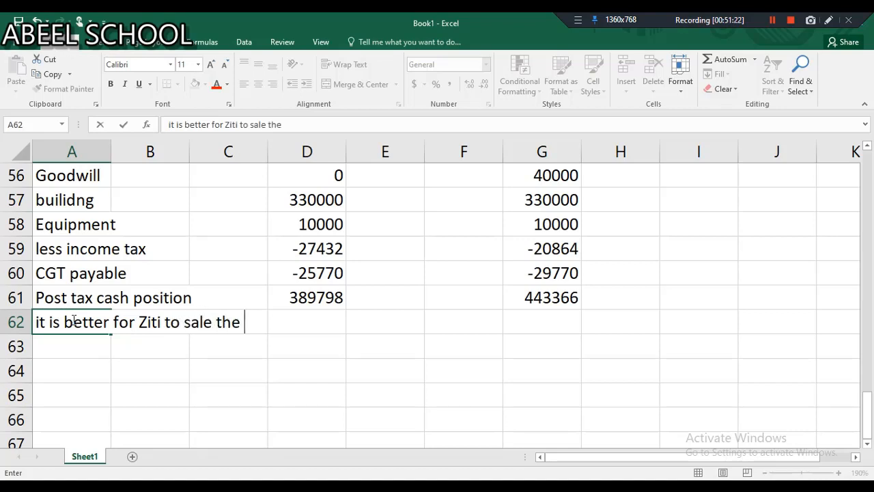
text(busnis)
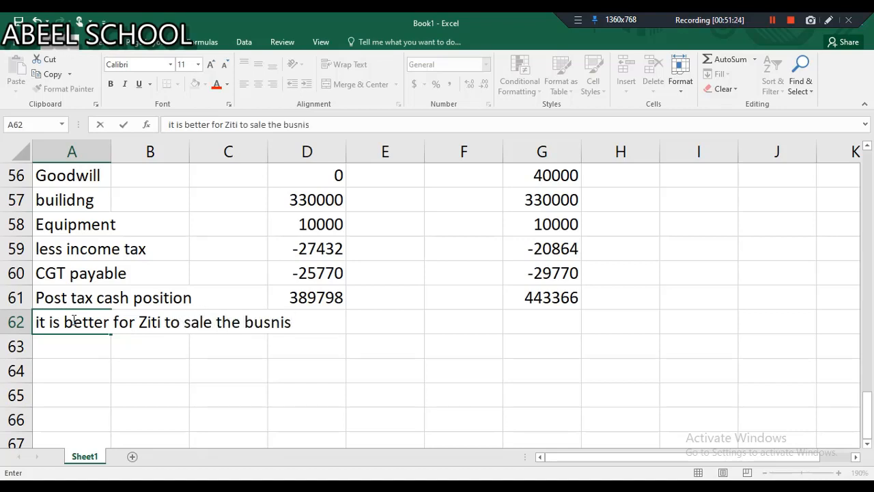
key(BackSpace)
key(BackSpace)
key(BackSpace)
text(iness)
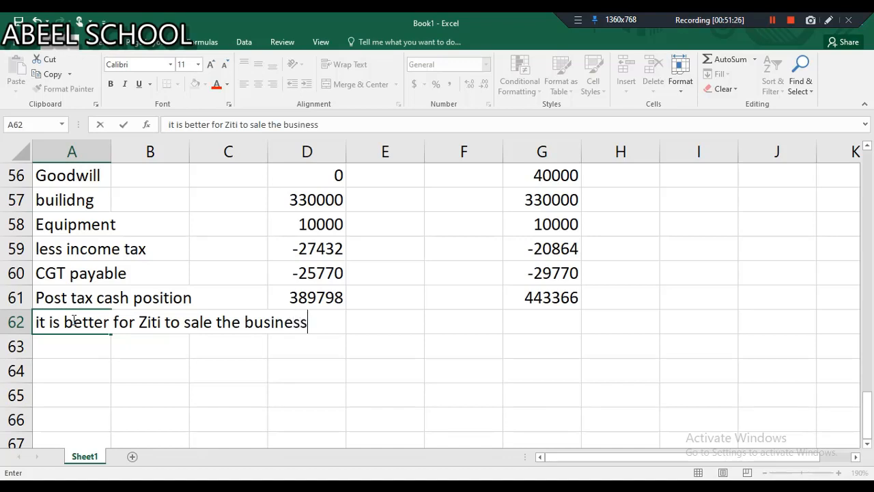
text( on 30)
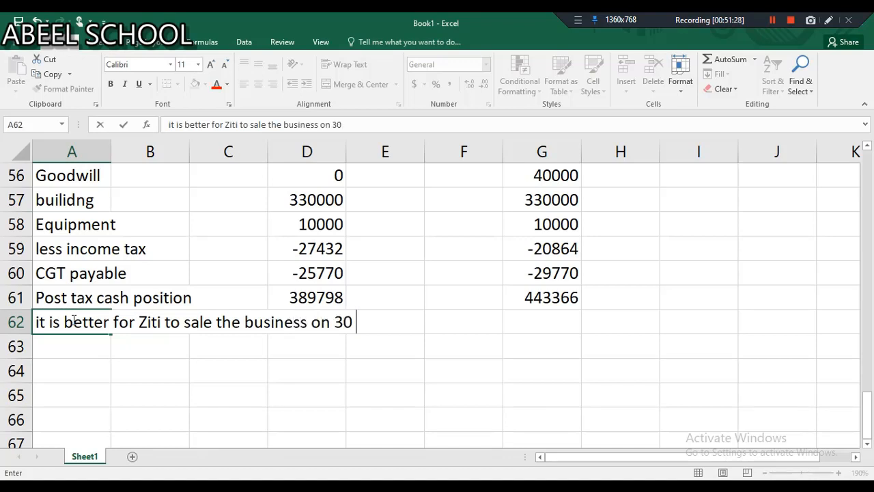
text( April )
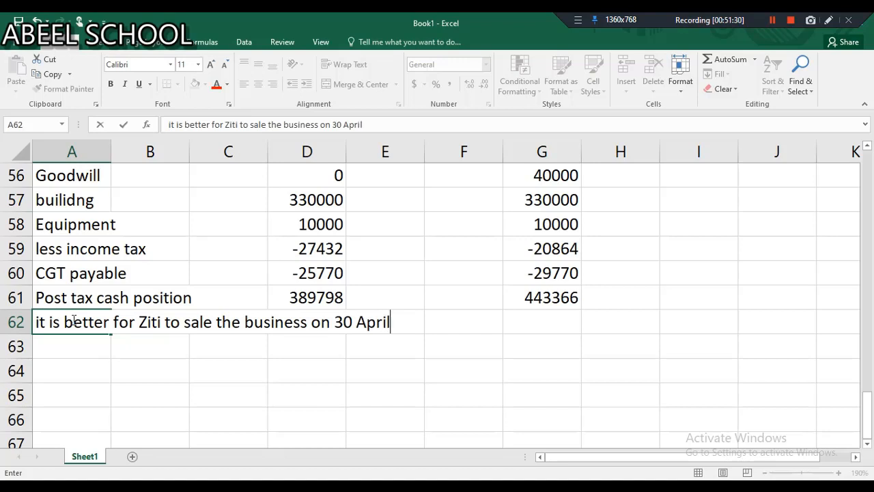
text(2023)
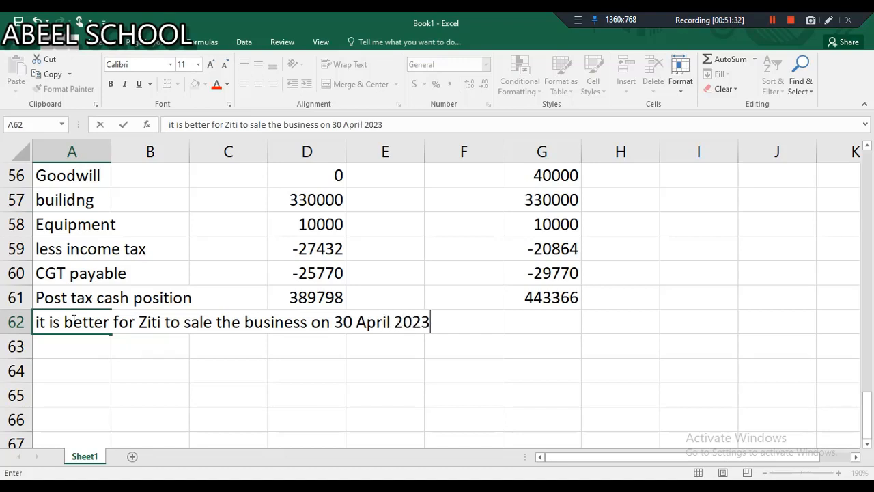
key(Return)
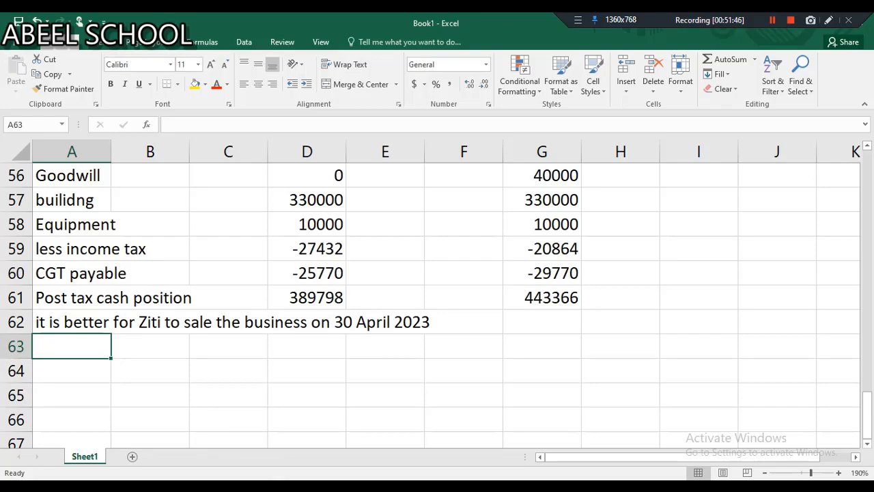
Switch to the question notes in OneNote and review the background information, the VAT and inheritance tax requirements, and the mark allocation.
click(256, 486)
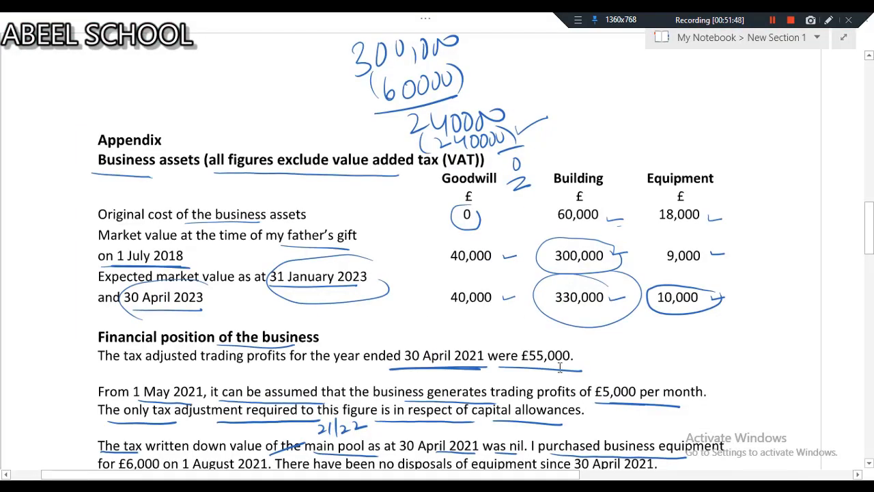
scroll(437, 253, down, 1)
scroll(437, 253, down, 5)
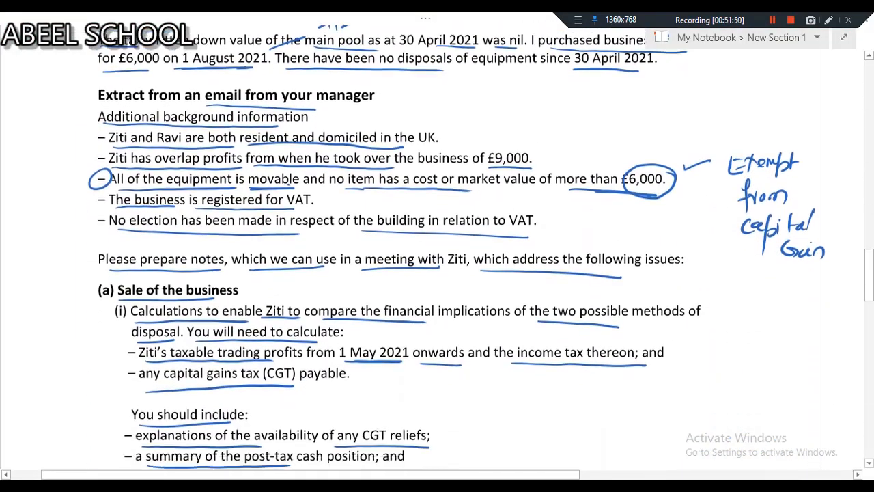
scroll(437, 252, up, 1)
scroll(437, 253, down, 6)
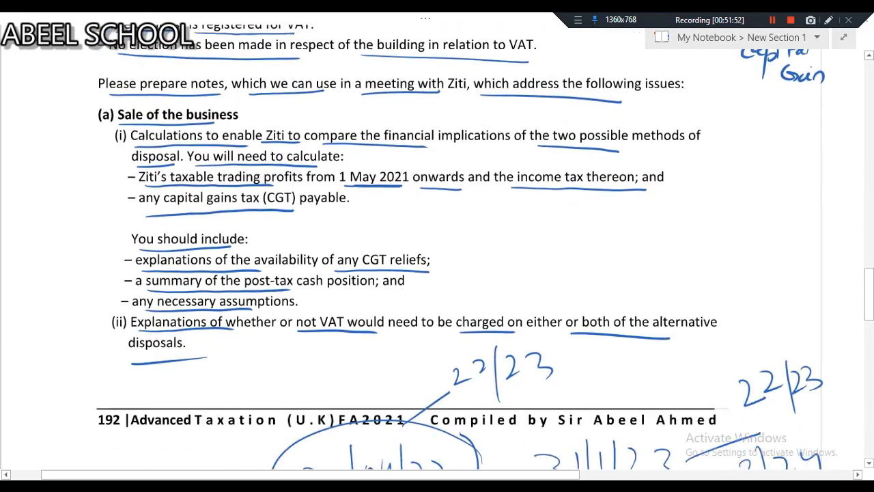
scroll(437, 253, down, 5)
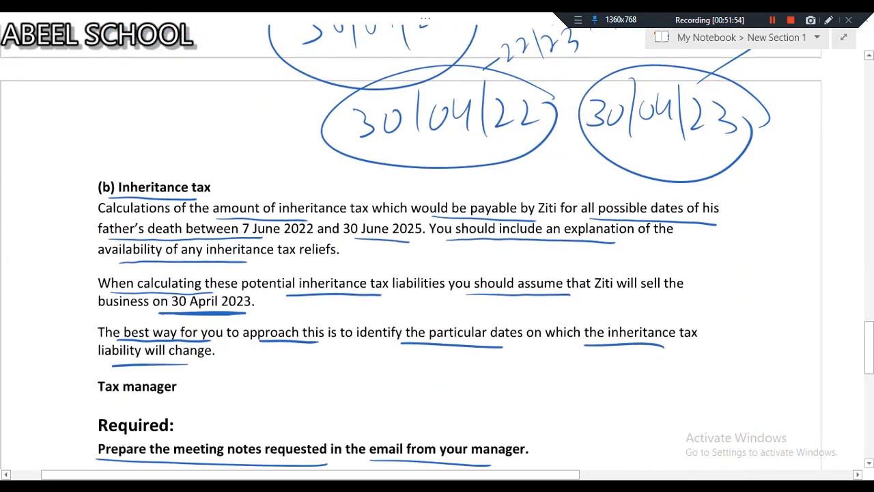
scroll(437, 253, down, 2)
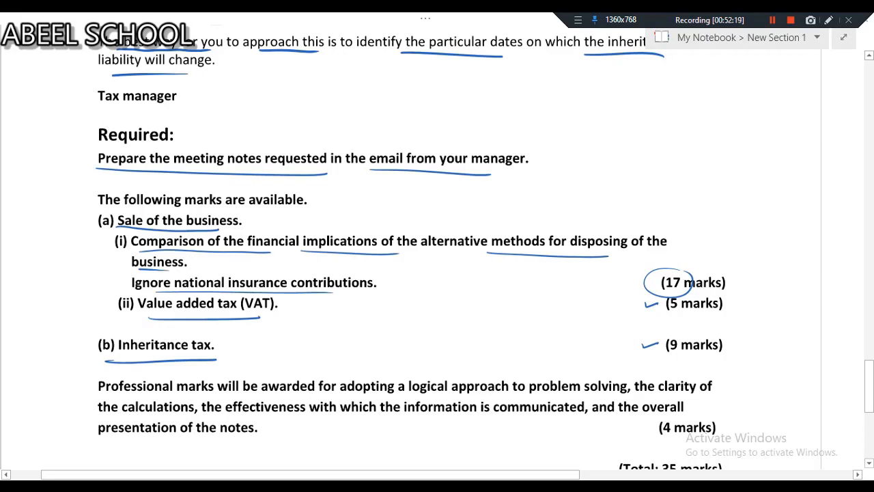
scroll(410, 260, up, 4)
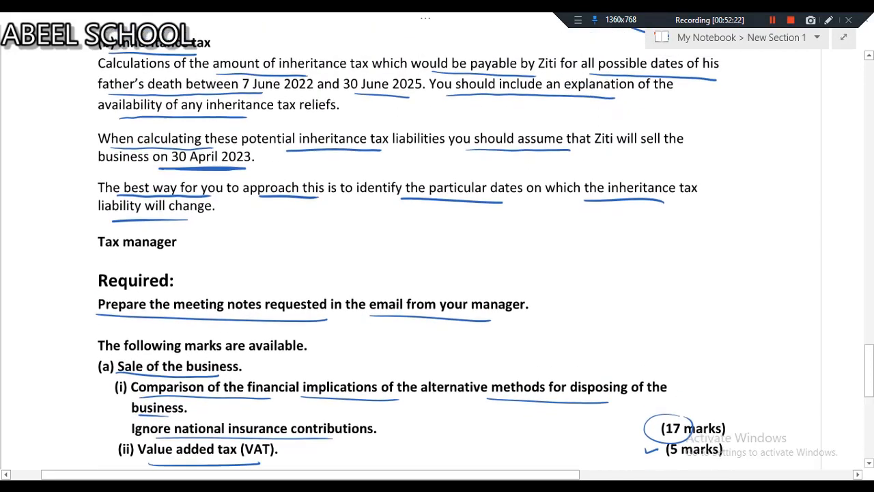
scroll(437, 260, up, 10)
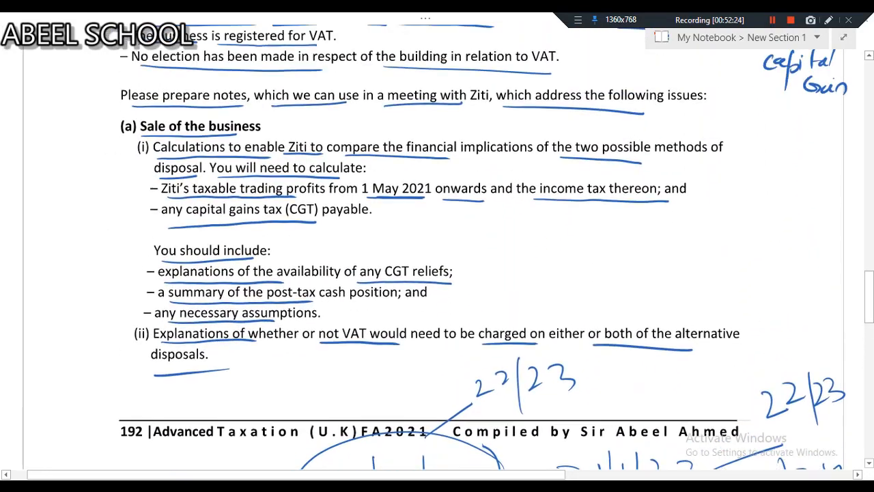
scroll(437, 260, up, 1)
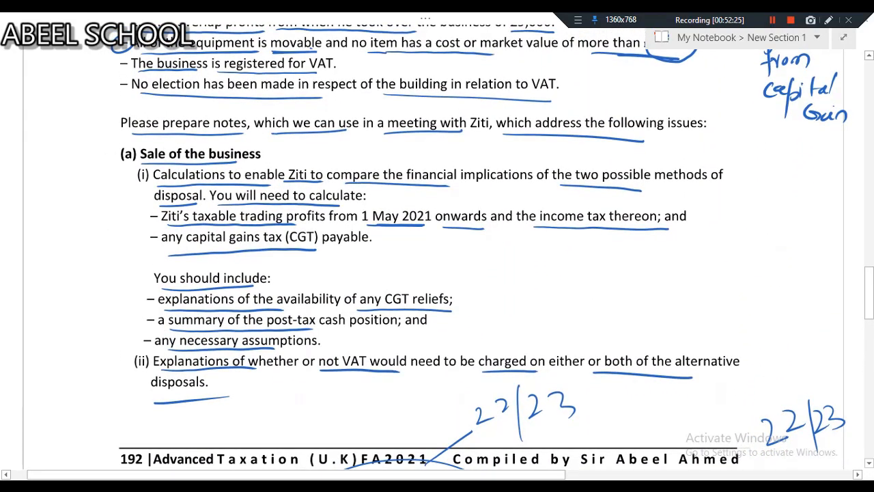
scroll(437, 260, up, 5)
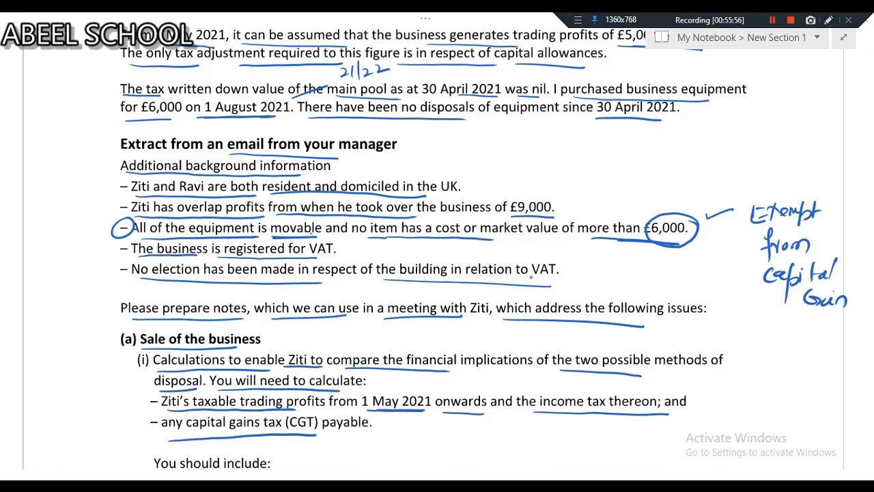
scroll(437, 259, down, 15)
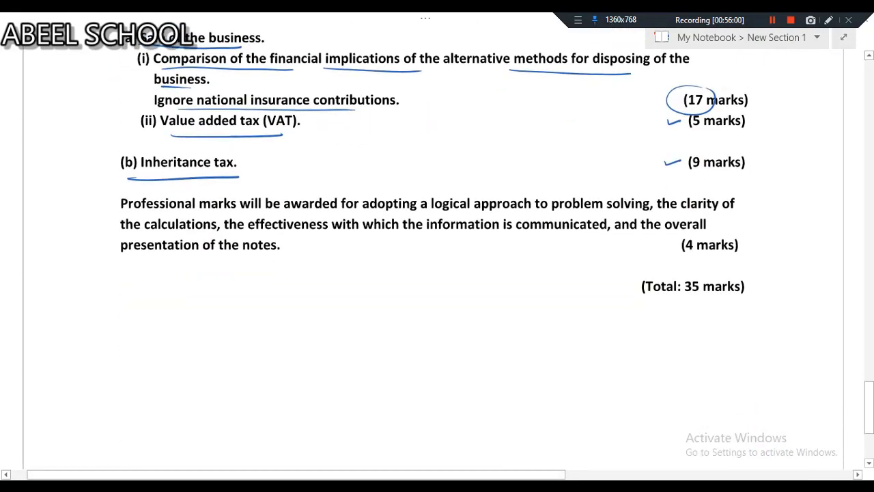
scroll(437, 260, up, 10)
scroll(437, 260, up, 5)
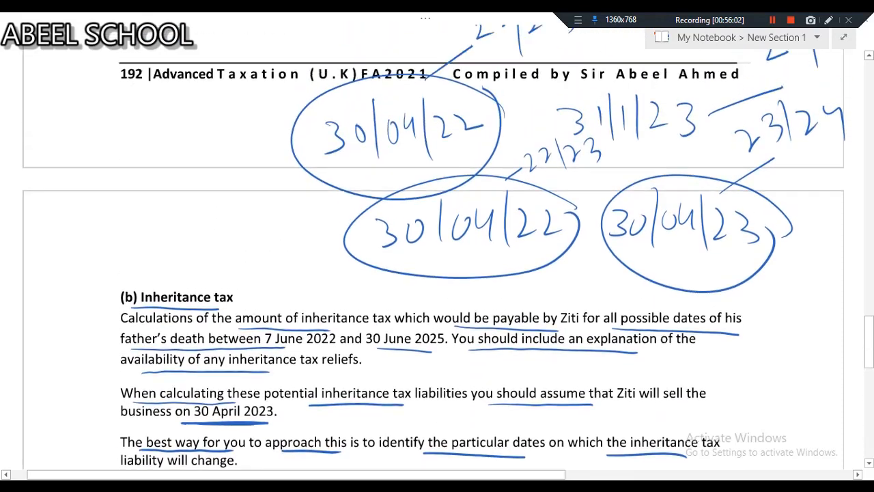
Underline "possible dates", 7 June 2022, 30 June 2025, the explanation requirement and 30 April 2023 in part (b) Inheritance tax.
scroll(437, 260, down, 4)
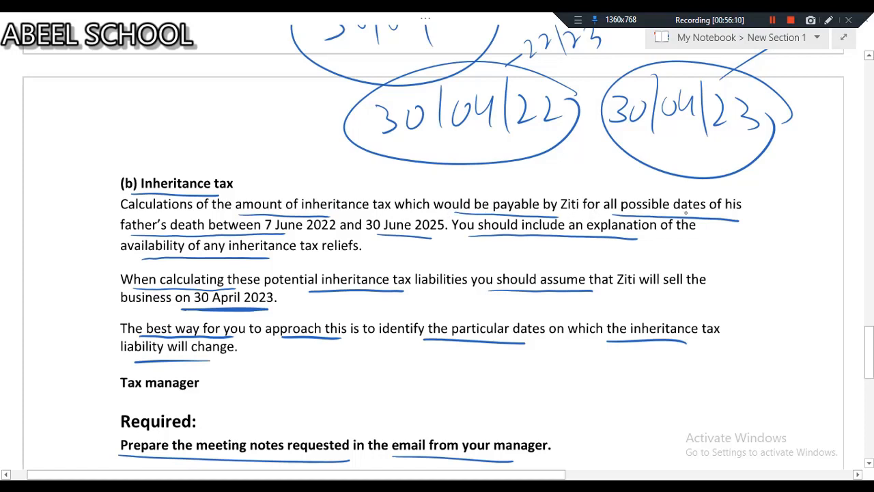
mouse_move(621, 214)
mouse_down()
mouse_move(702, 214)
mouse_move(631, 214)
mouse_up()
mouse_move(273, 233)
mouse_down()
mouse_move(431, 234)
mouse_move(403, 236)
mouse_up()
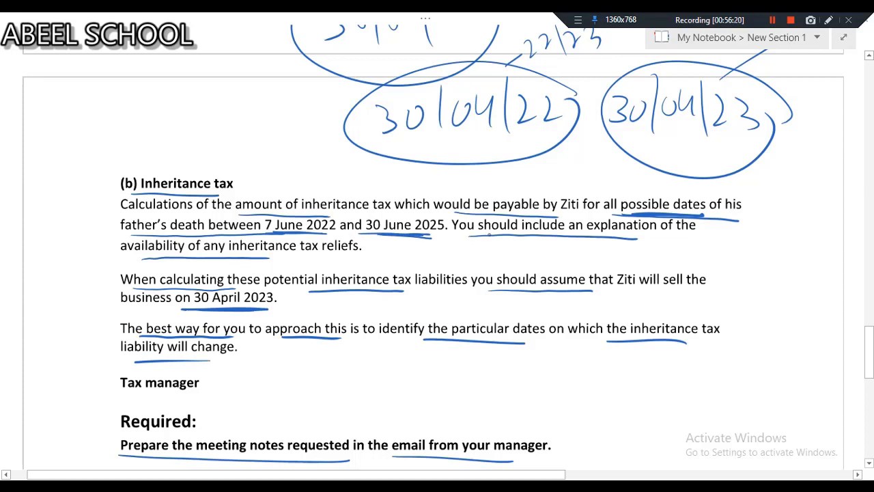
drag(489, 235, 563, 237)
drag(204, 307, 264, 309)
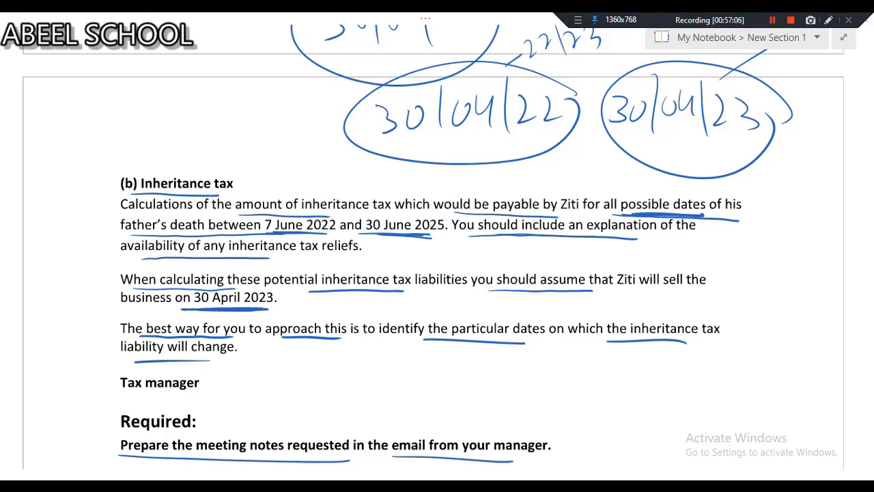
Switch back to the Book1 workbook in Excel, add a new blank worksheet and select its cell N10.
mouse_move(110, 487)
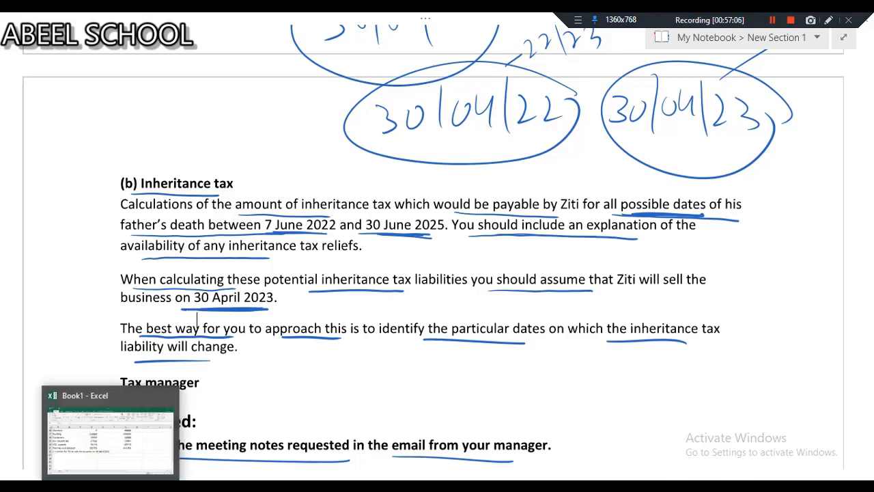
click(117, 462)
click(132, 453)
click(571, 273)
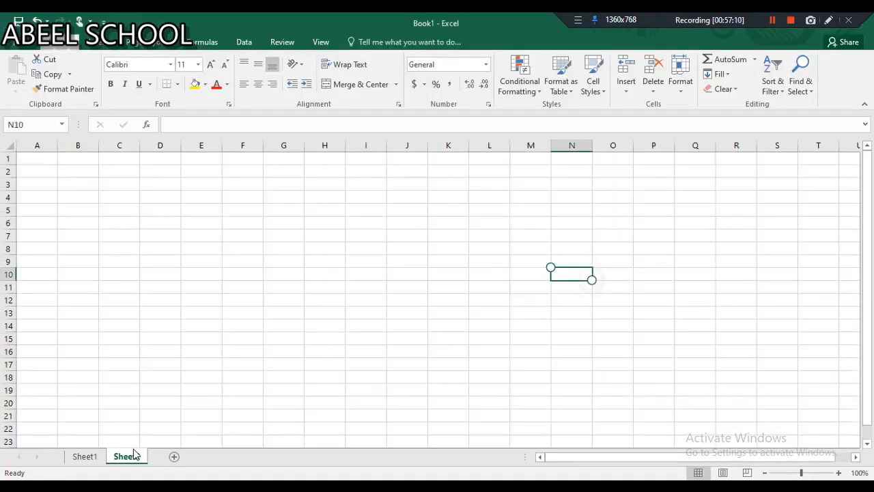
Return to Sheet1 and enter the heading "IHT" in A63, below the sale conclusion.
click(90, 456)
scroll(325, 370, down, 1)
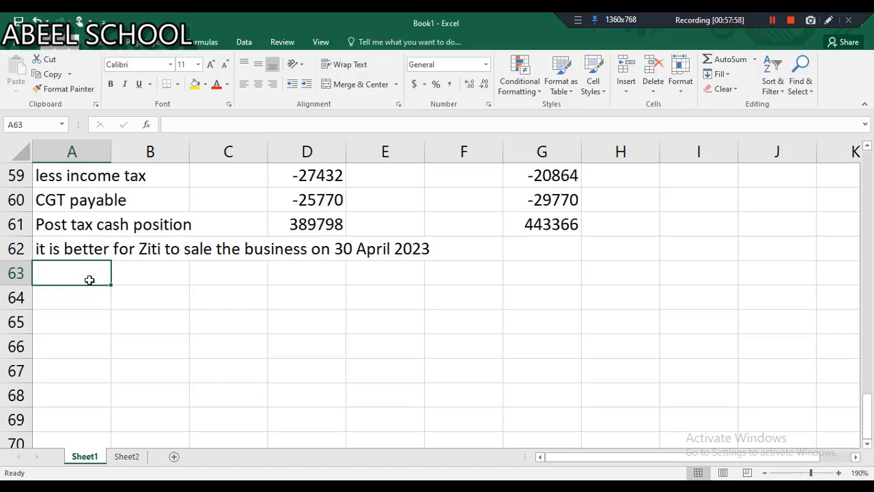
text(IHT)
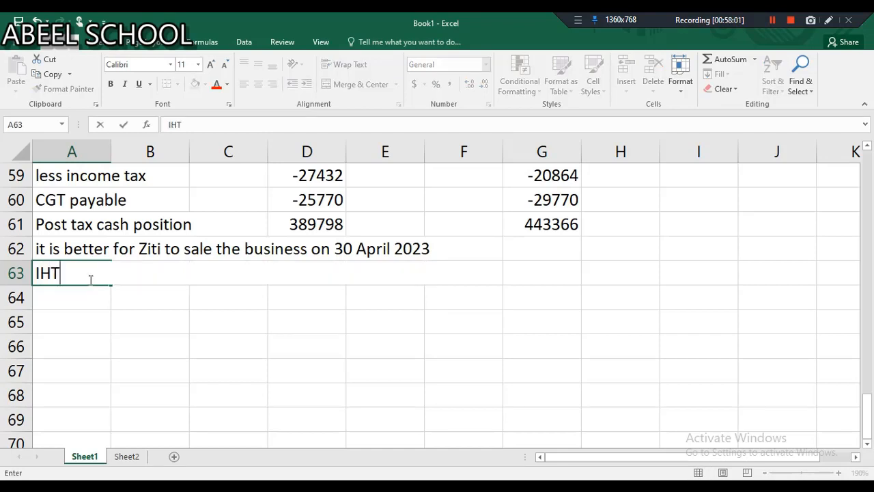
key(Return)
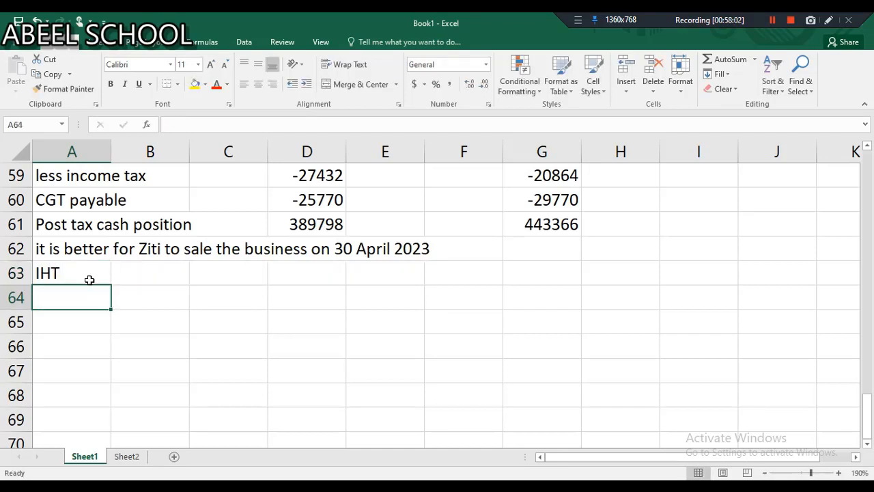
Note in A64 that if the father dies while the business is still held, no IHT arises due to 100% BPR.
text(if )
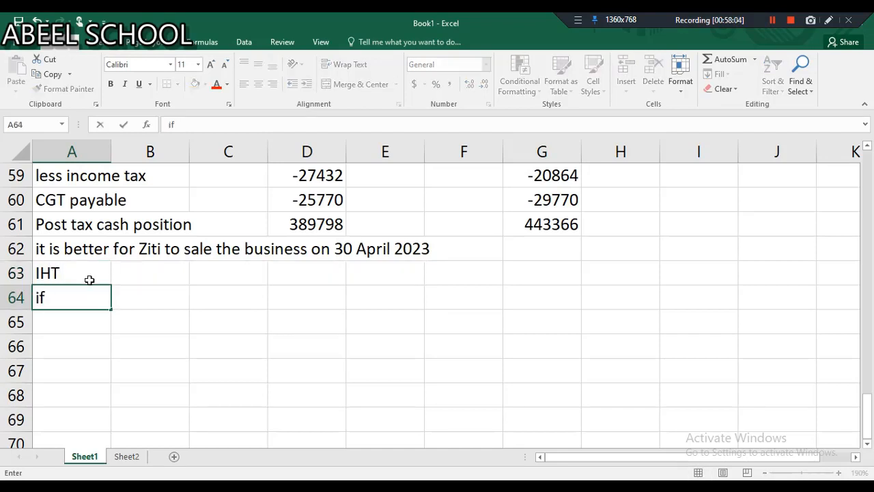
text(r)
key(BackSpace)
text(Ravi were t)
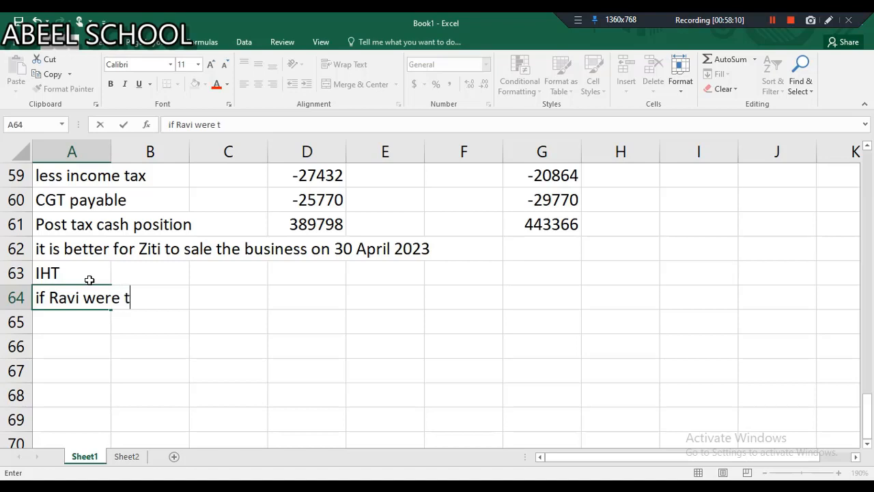
text(o die and )
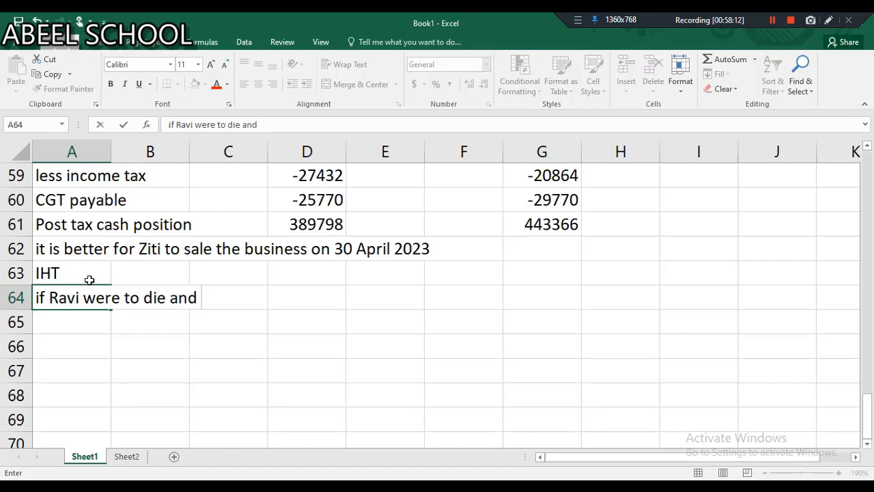
text(Ziti sit)
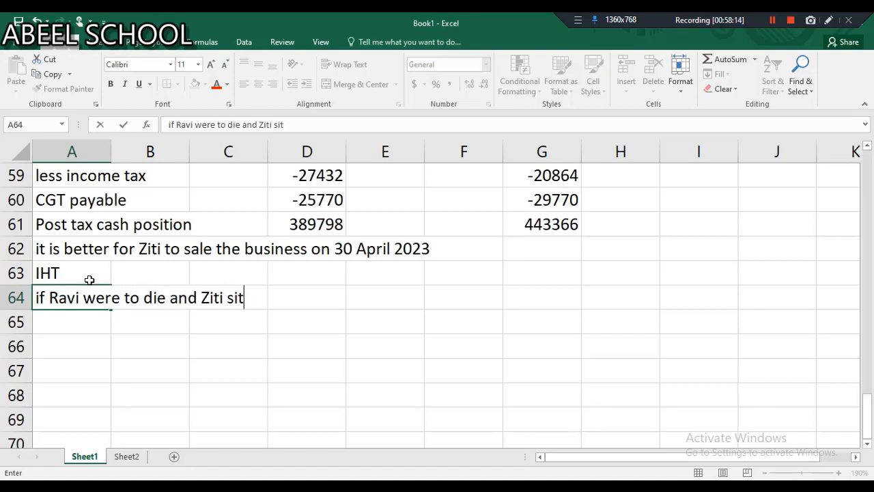
text(ll)
key(BackSpace)
key(BackSpace)
key(BackSpace)
key(BackSpace)
text(till holds)
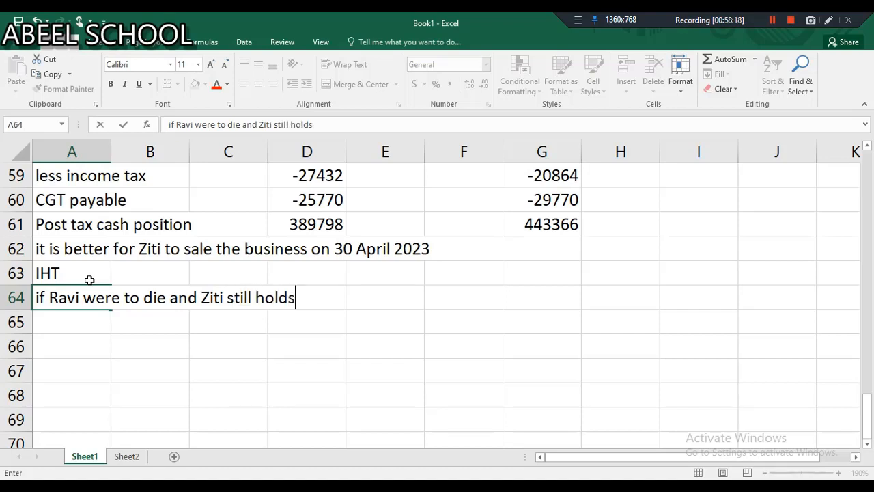
text( busines t)
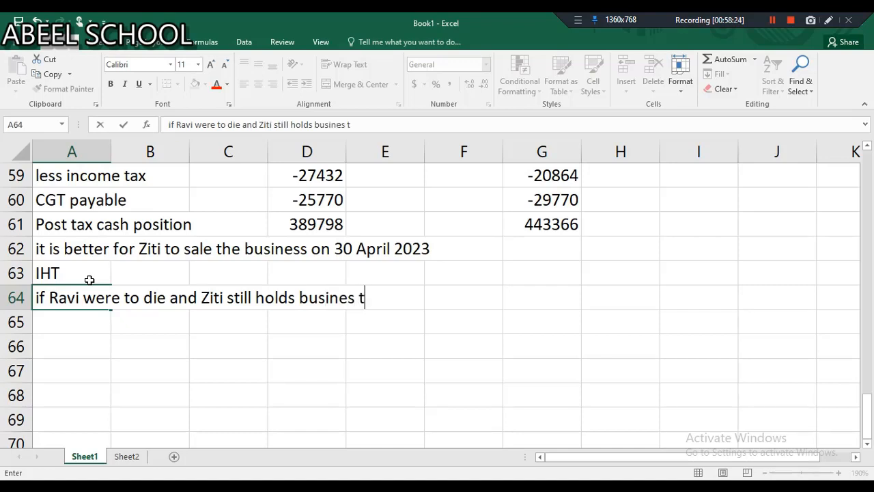
text(hen due )
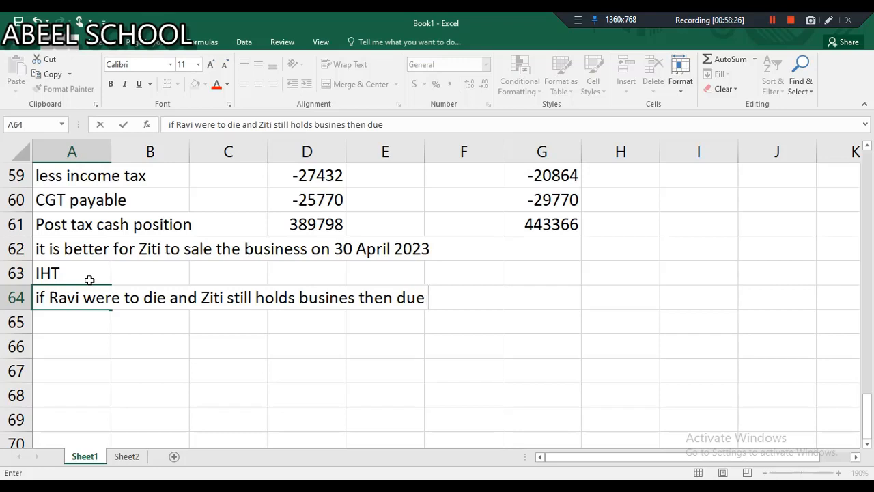
text(to 100)
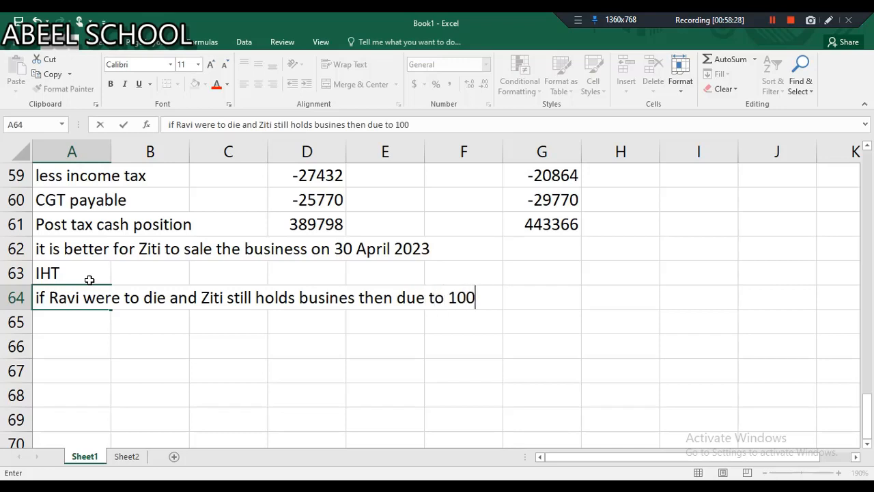
text(% B)
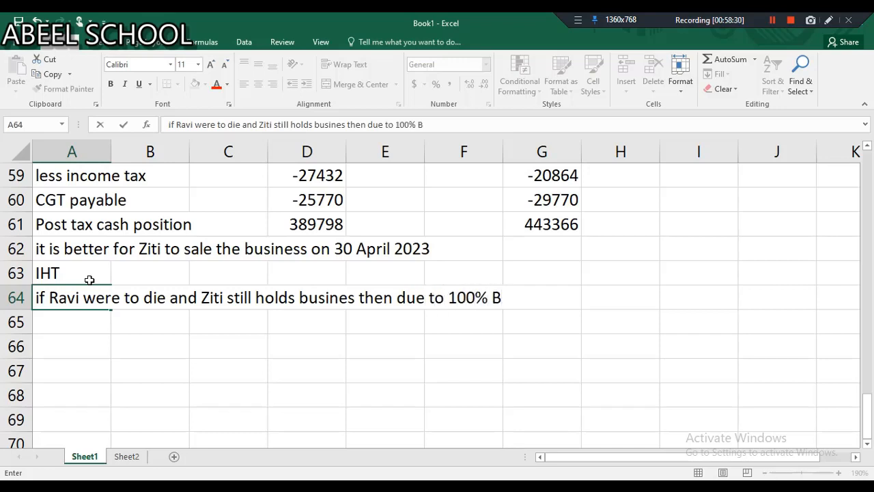
text(PR no )
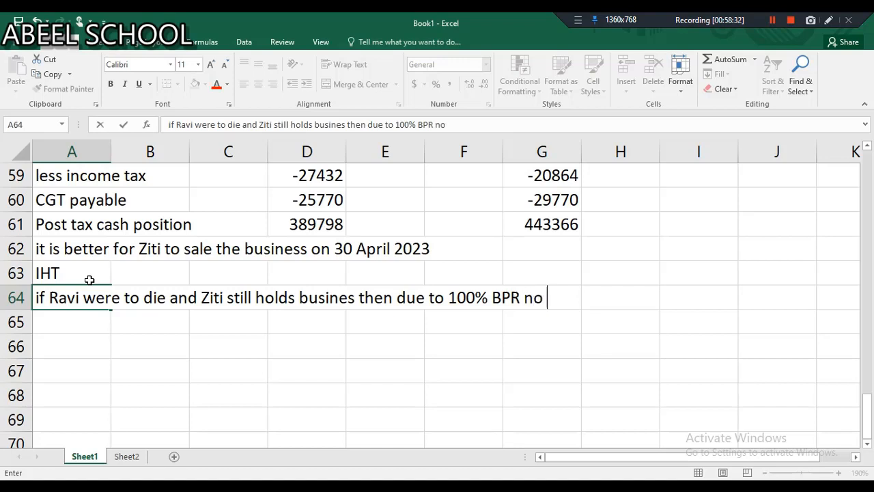
text(IHT a)
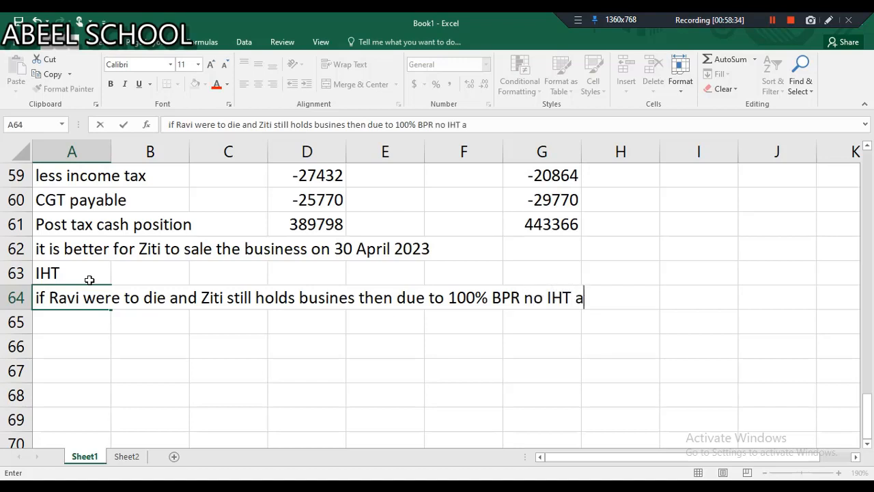
text(rises)
key(Return)
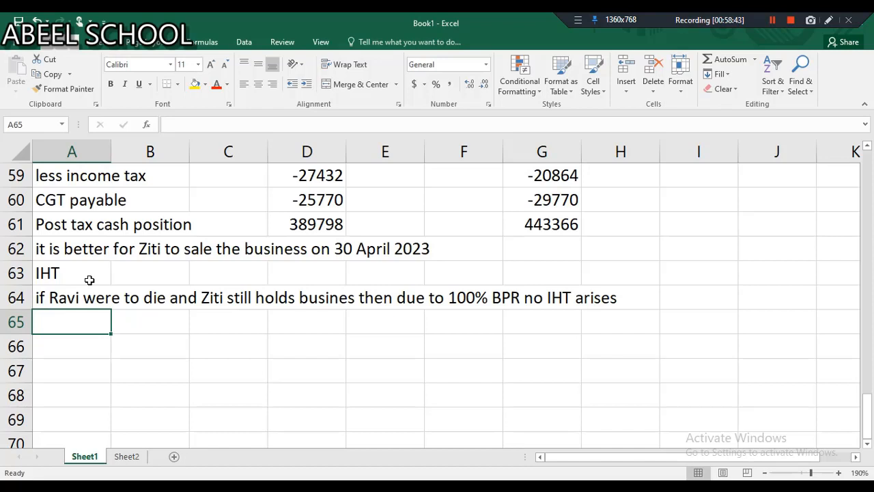
Note in A65 that IHT will arise if the business is not held at the father's death.
text(if)
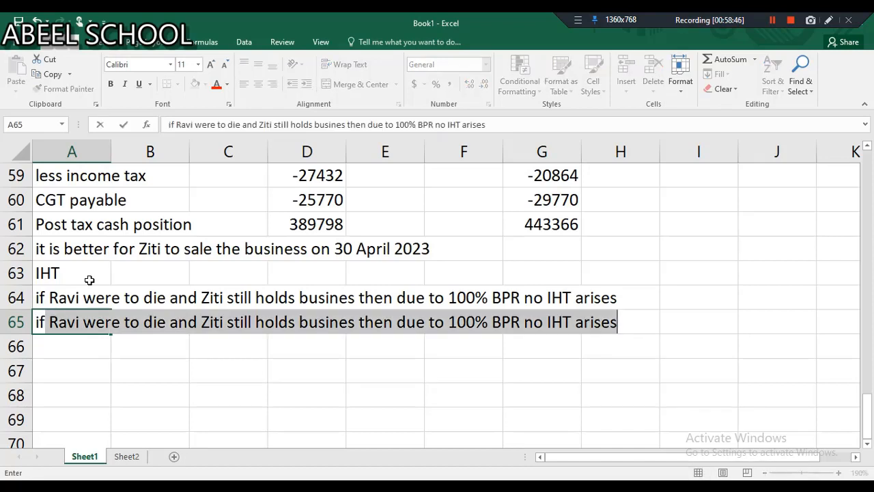
text( Zite)
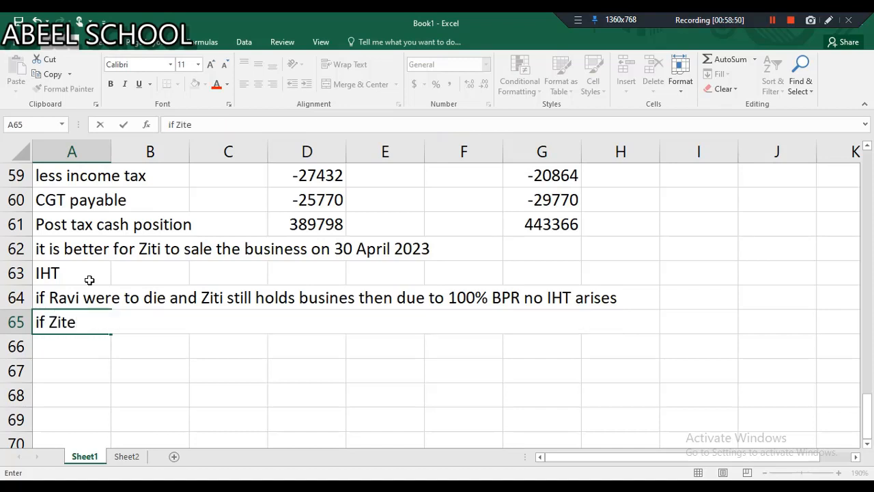
key(BackSpace)
text(i does n)
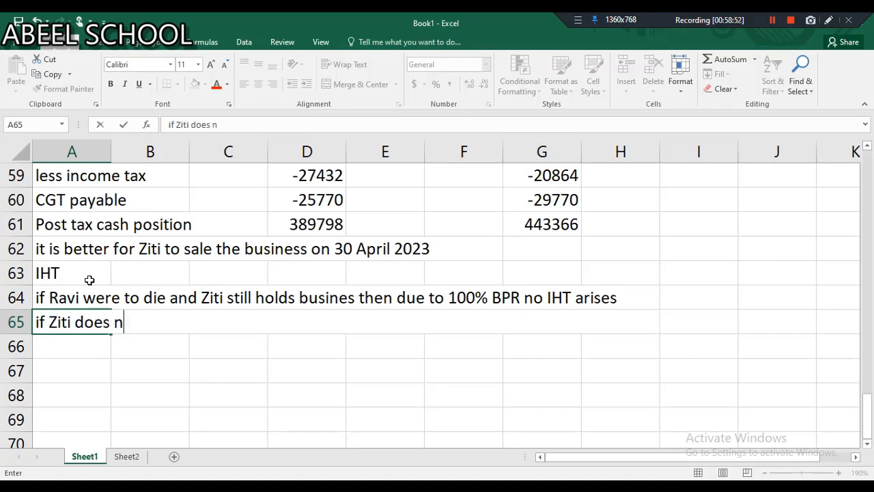
text(ot hold the )
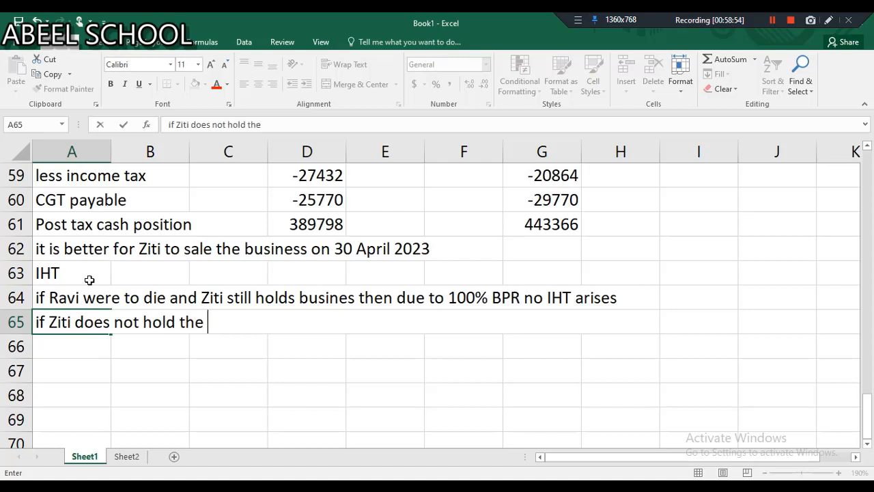
text(busines)
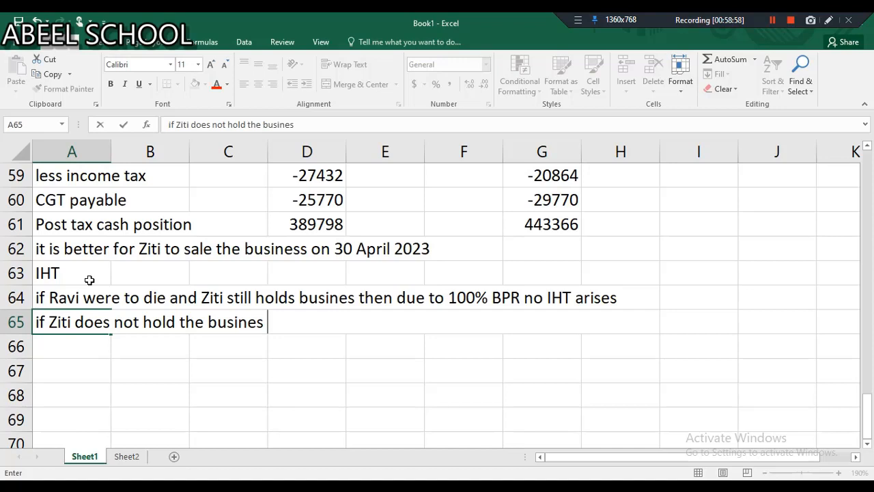
key(BackSpace)
text(s at the dea)
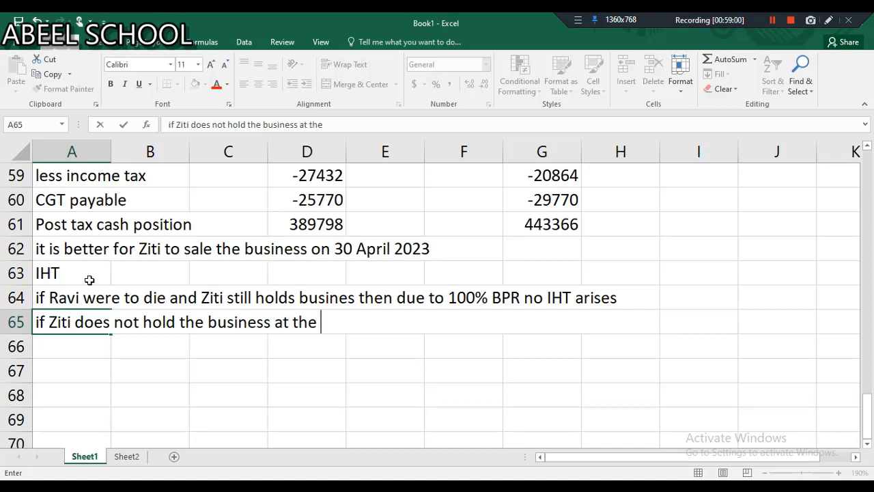
key(BackSpace)
text(deat to)
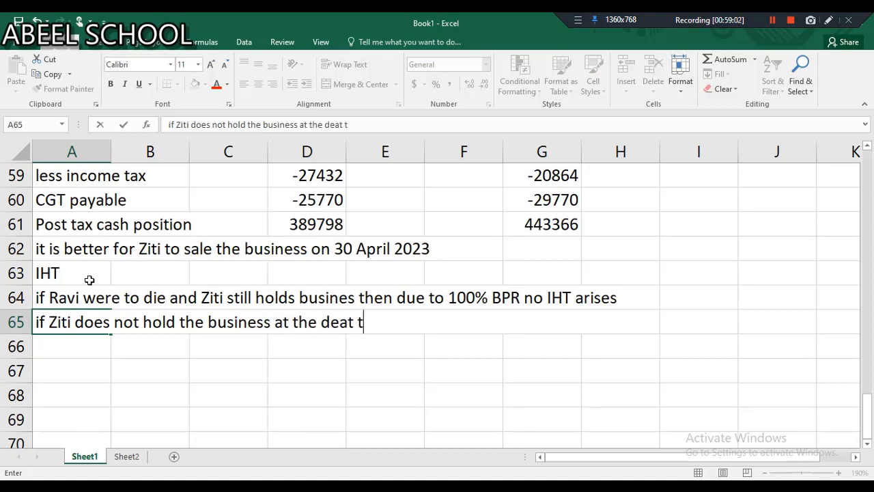
key(BackSpace)
key(BackSpace)
text(of Ravi then I)
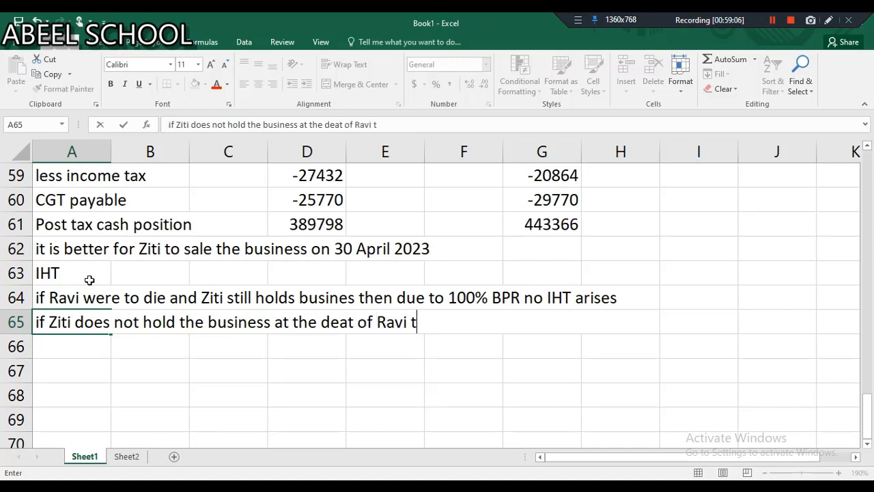
text(H)
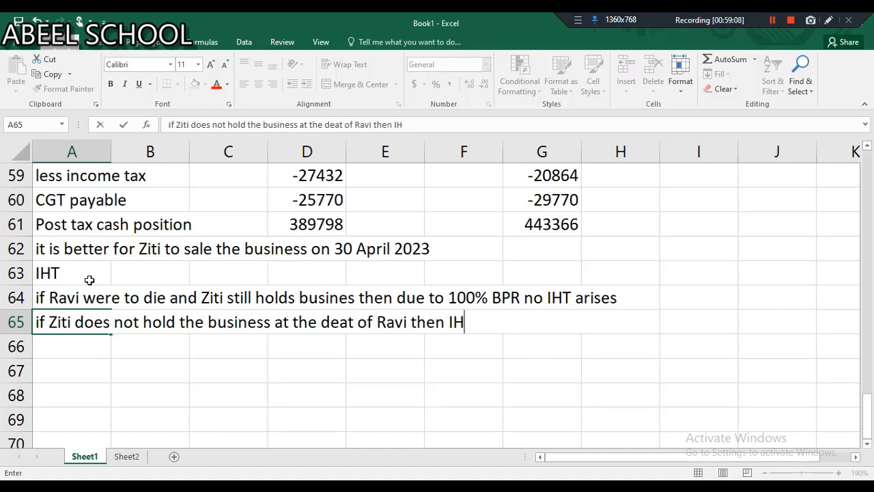
text(T will arise)
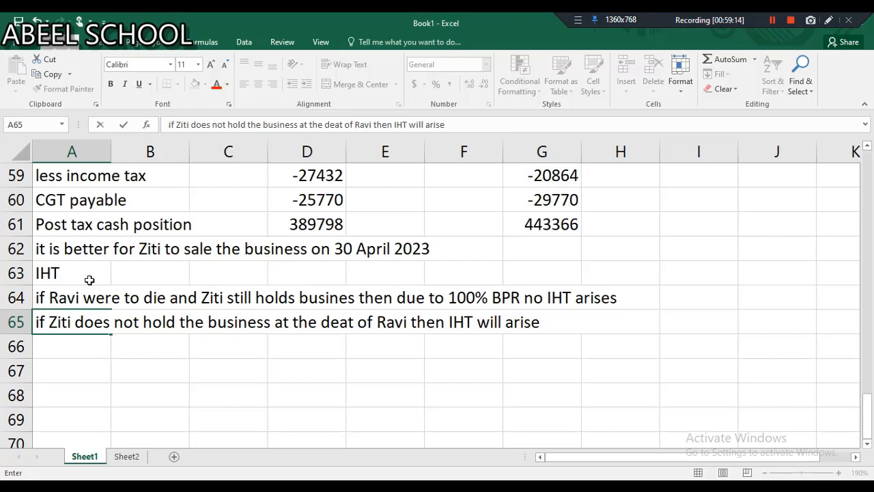
key(Return)
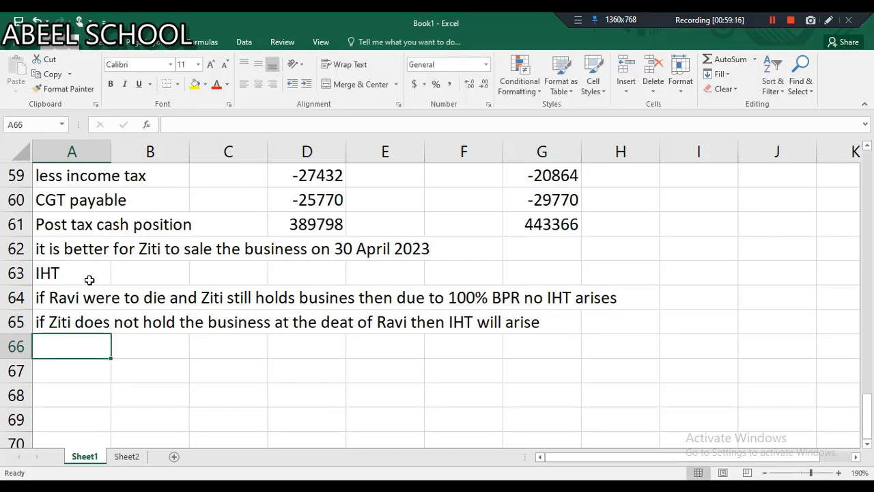
Enter a heading in A66 for the death tax if the father dies within 7 years of making the PET.
scroll(88, 280, down, 2)
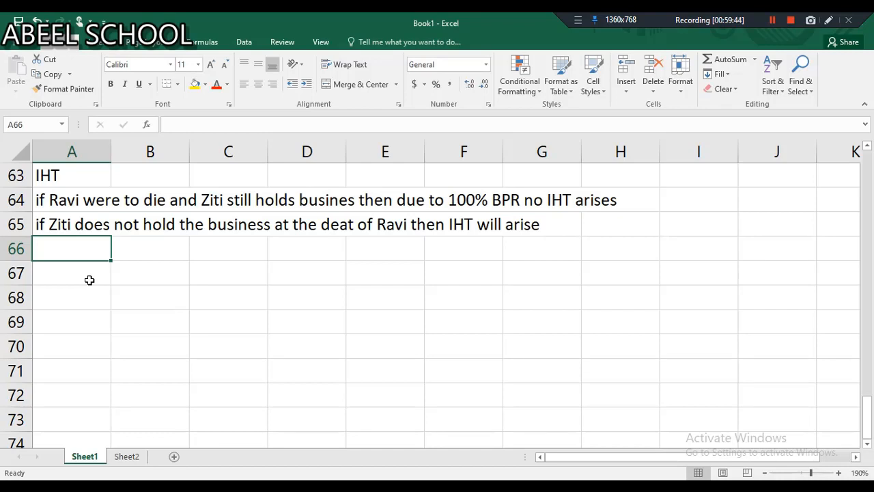
text(death t)
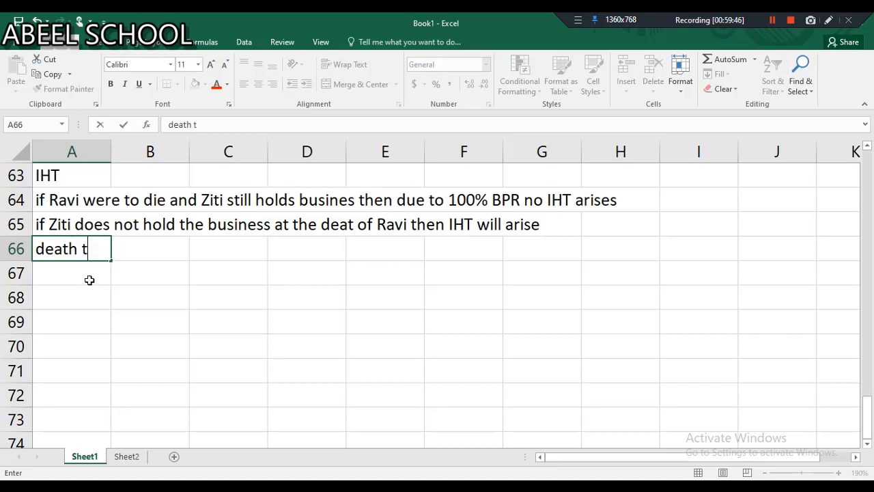
text(ax if)
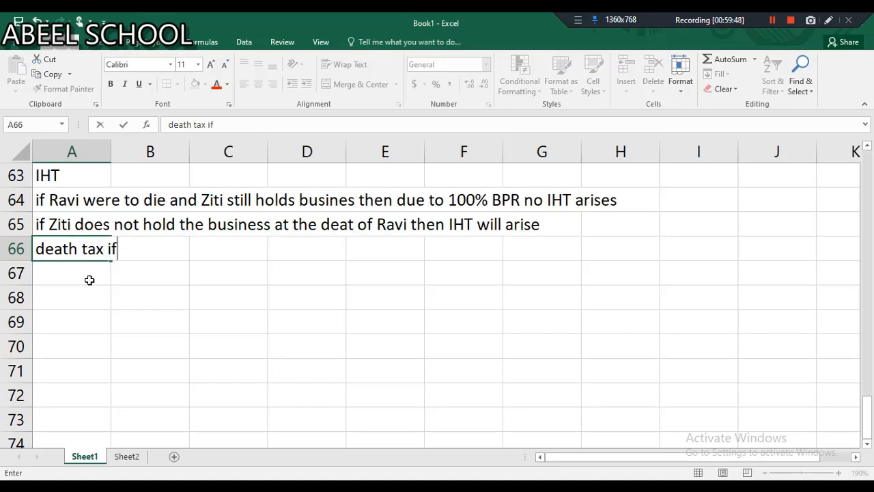
text( Ravi dies wi)
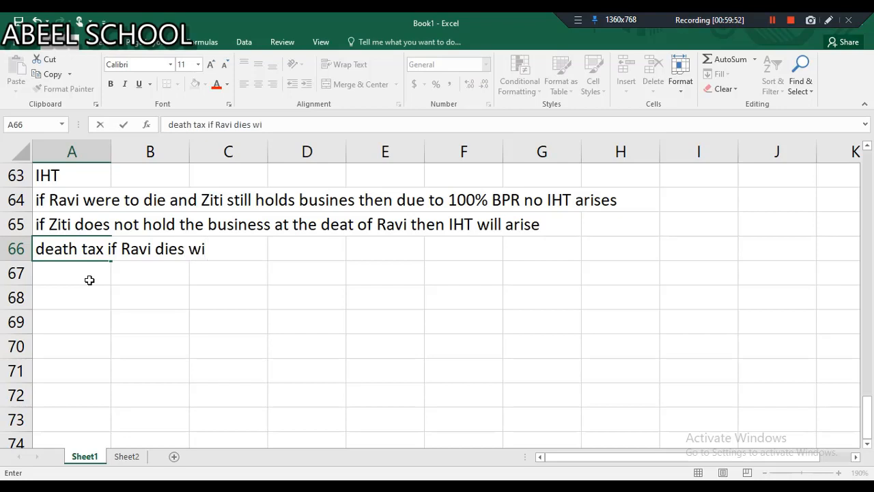
text(thin 7 years )
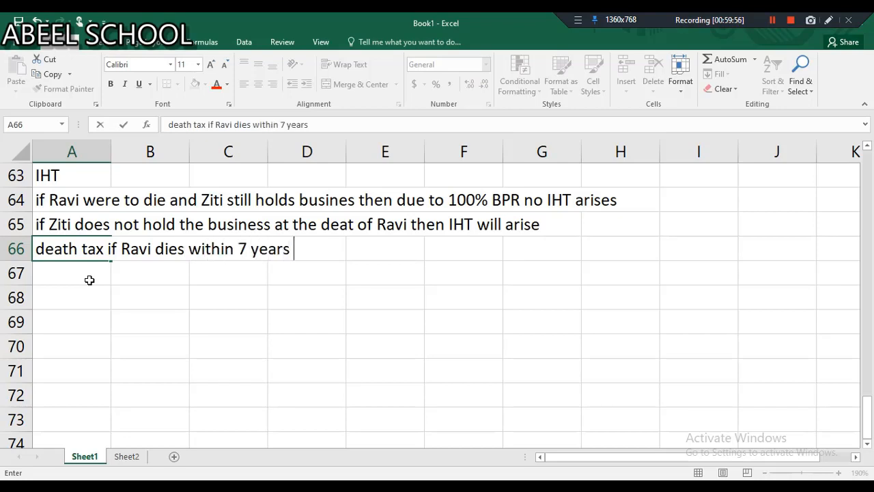
text(of maki)
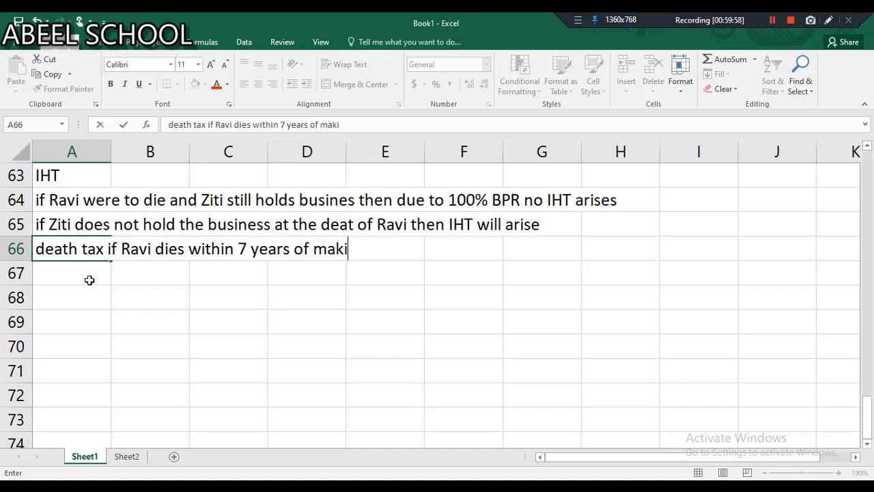
text(ng the )
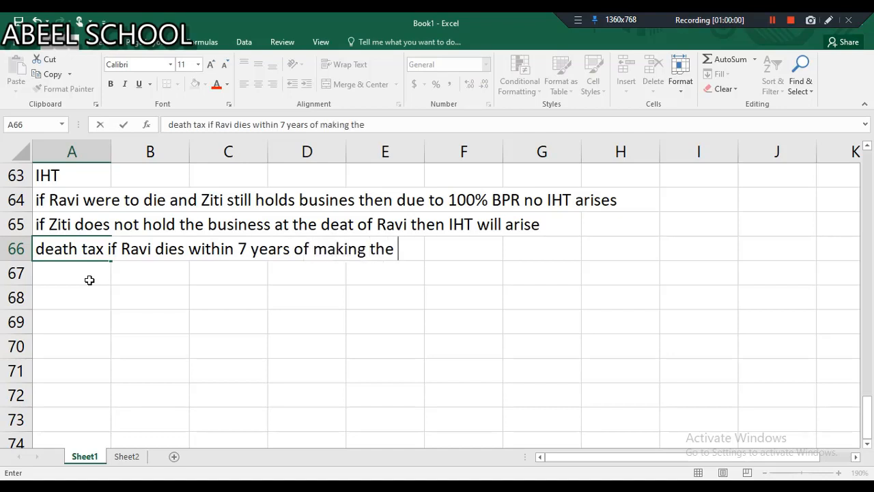
text(PET)
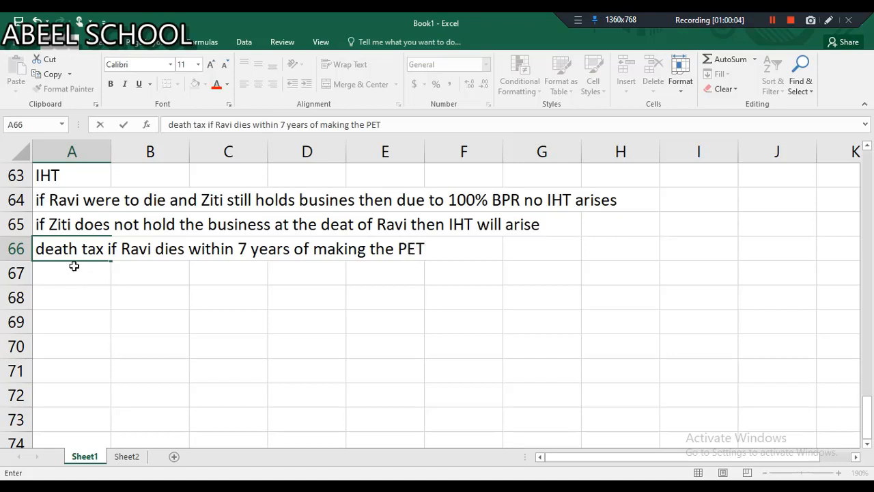
click(74, 266)
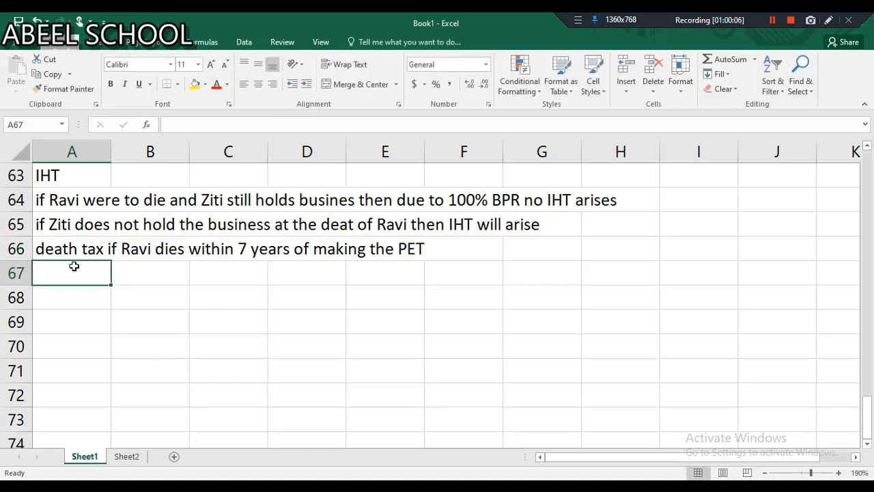
Enter the label "Value of transferred" in A67, below the death tax heading.
text(Va)
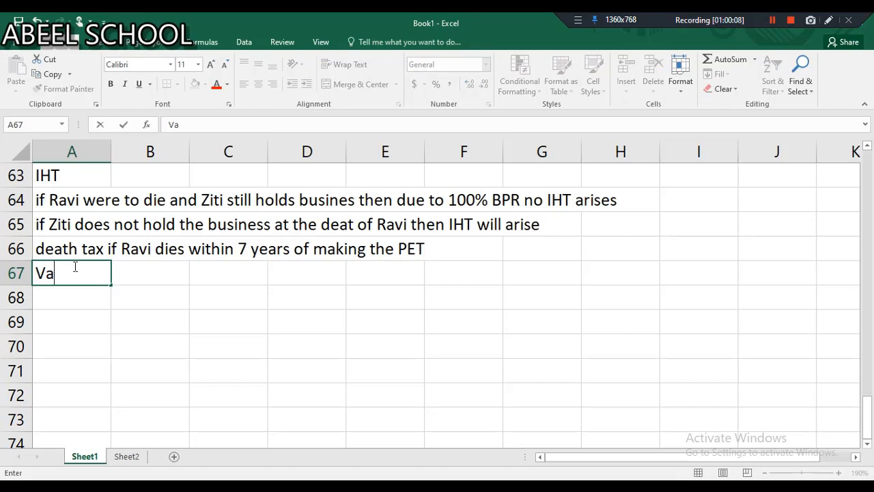
text(lu)
key(BackSpace)
text(lue of trans)
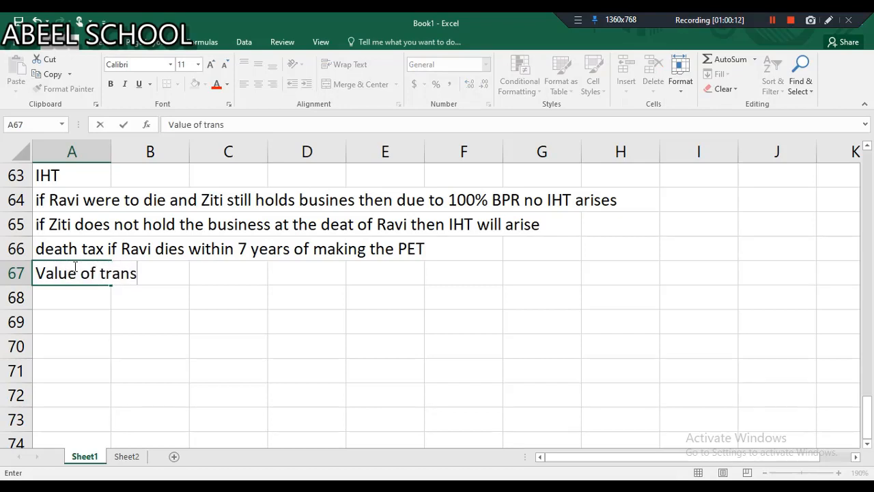
text(ferred)
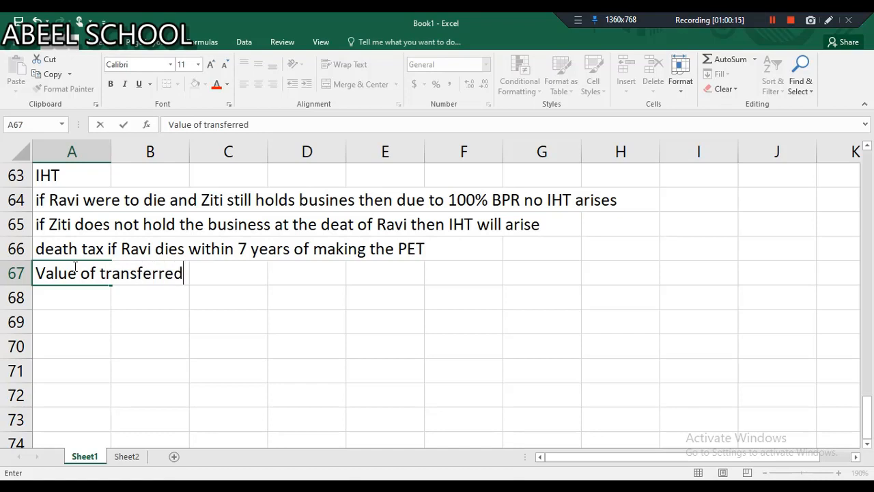
Calculate the value transferred in D67 with the formula =40000+300000+9000.
click(287, 276)
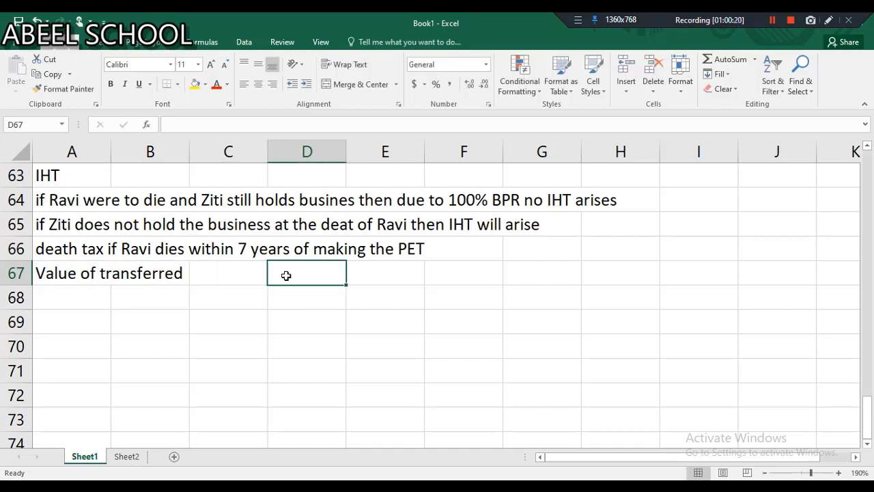
text(=4)
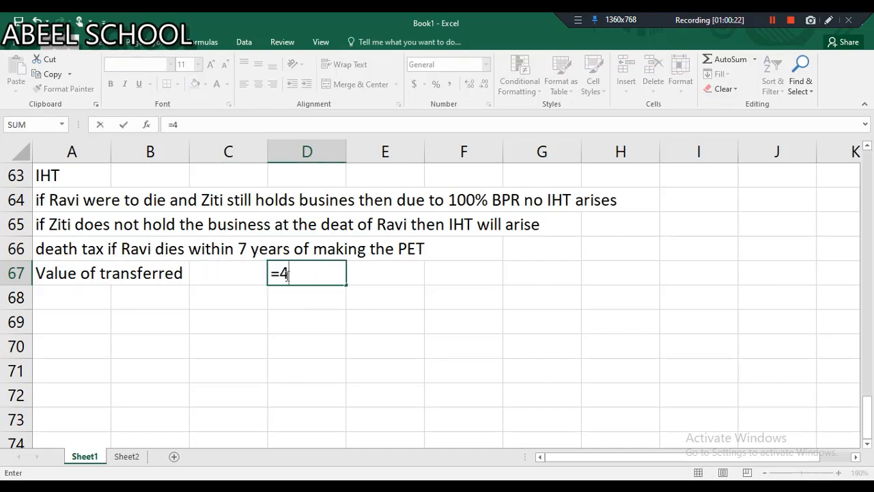
text(0000+)
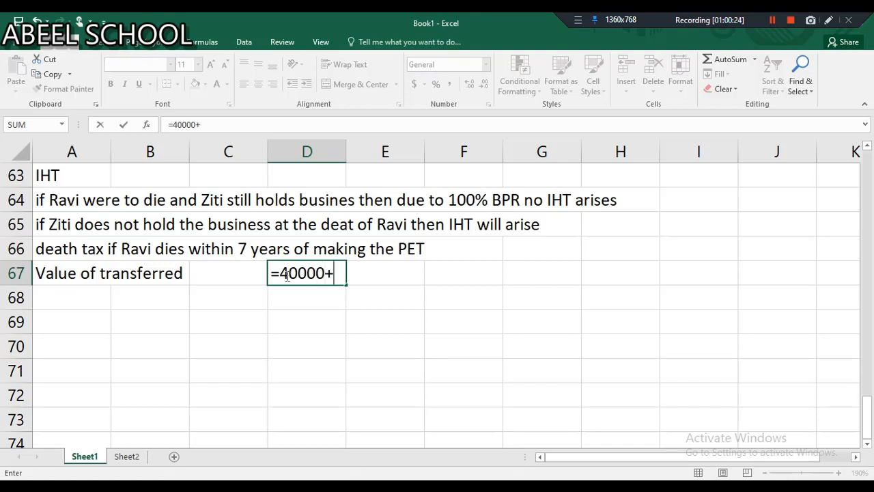
text(300000+)
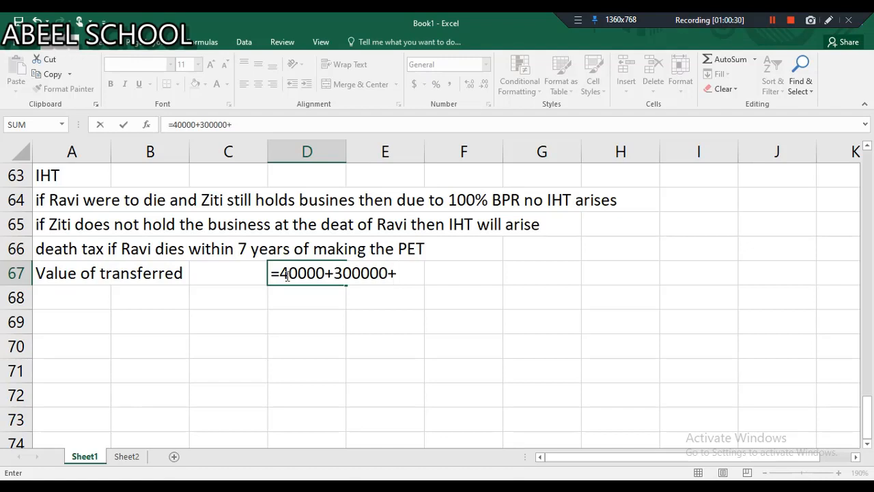
text(9000)
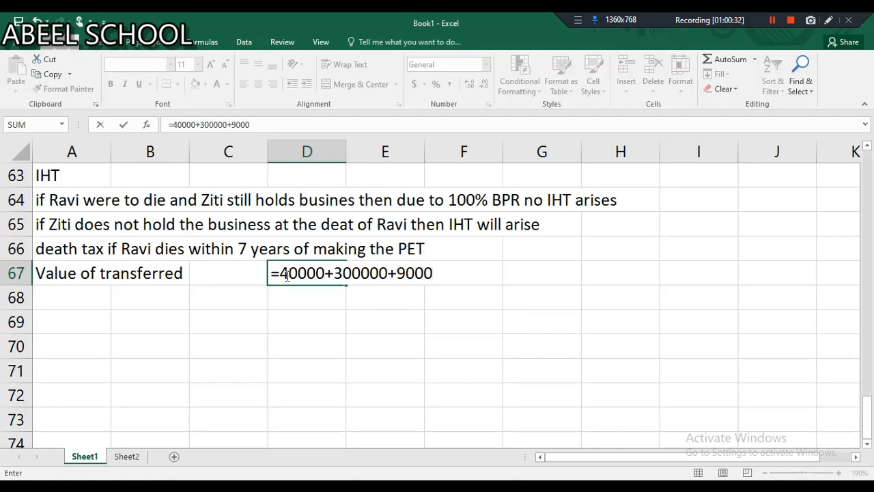
key(Return)
Enter the label "less annual exempt amount in tax year 18/19 and 17/18" in A68.
click(99, 294)
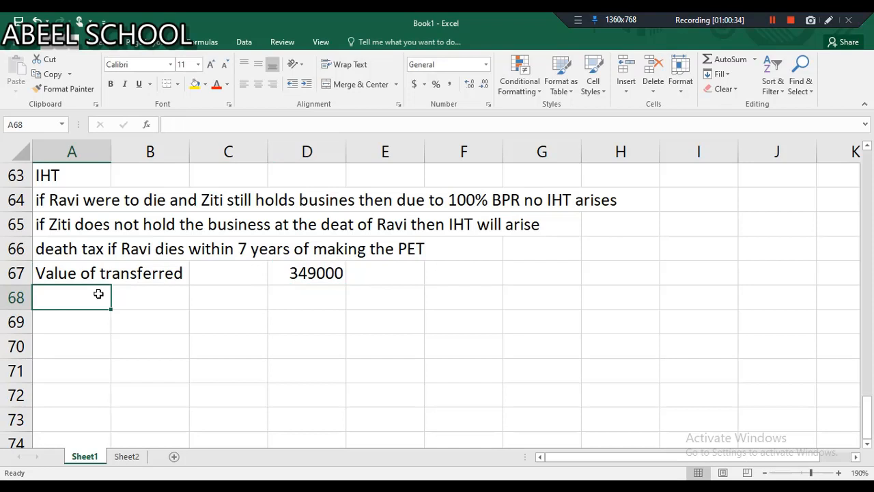
text(less)
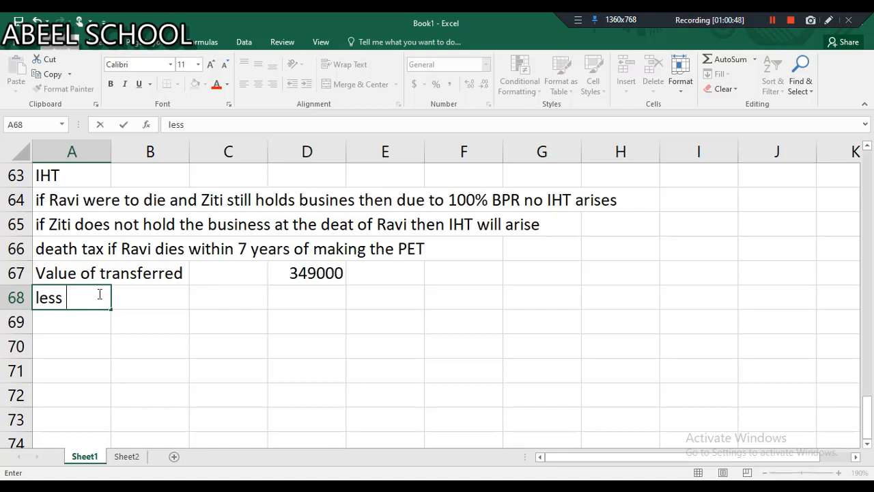
text(annual ex)
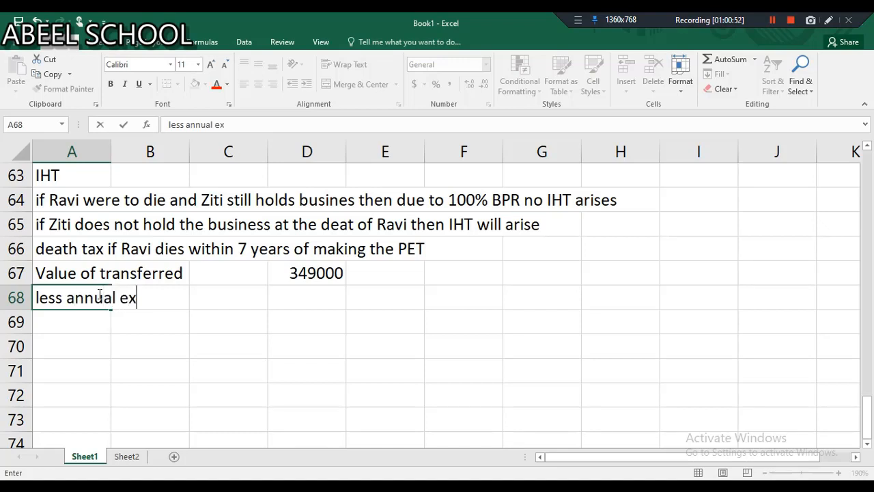
text(empt anoun)
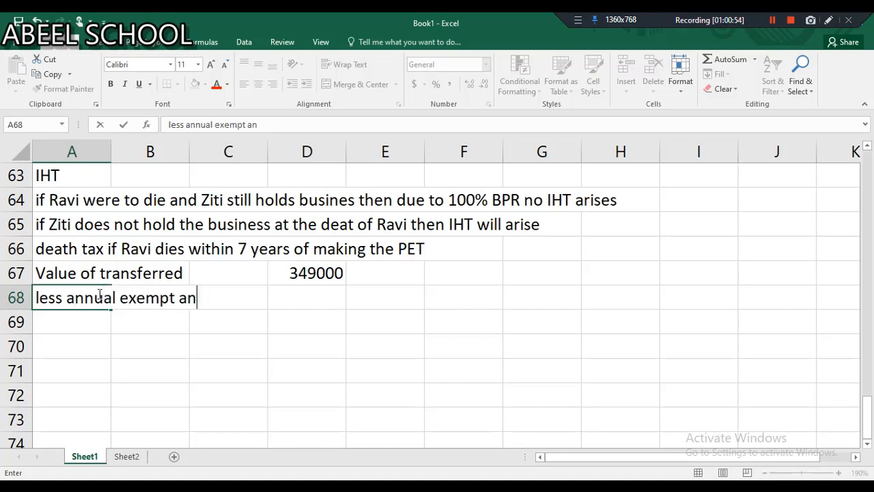
key(BackSpace)
key(BackSpace)
key(BackSpace)
key(BackSpace)
text(mount in tax ya)
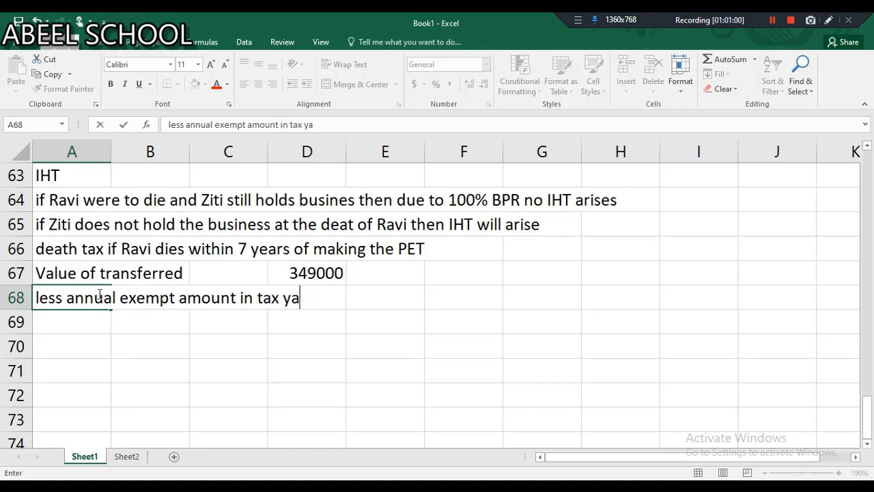
key(BackSpace)
text(ear 18/19 and)
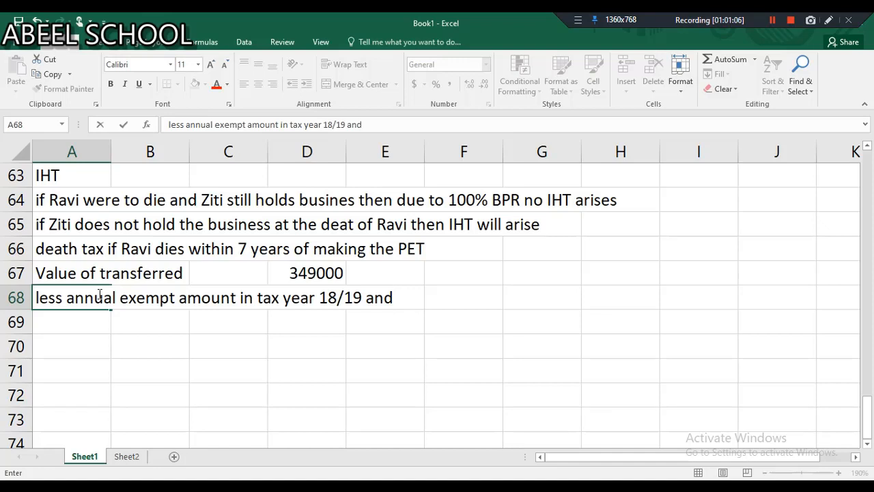
text(17/18)
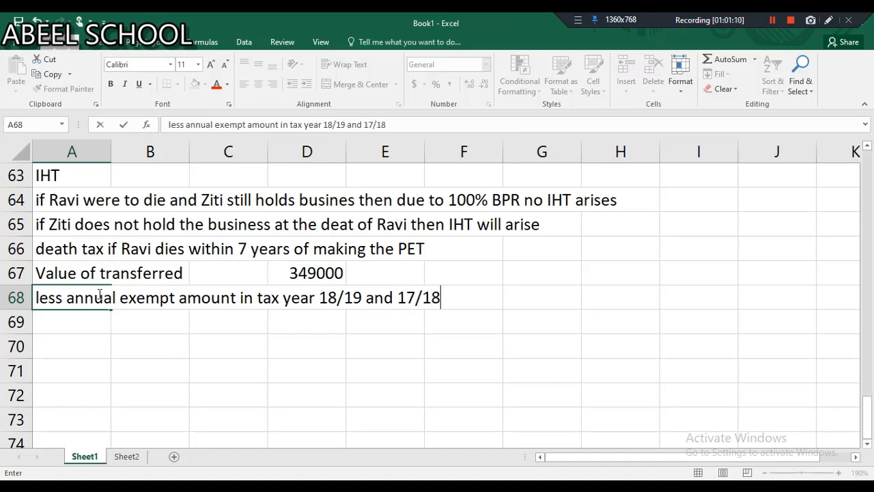
key(ctrl+Return)
Enter the annual exemption deduction as =-6000 in D68.
click(309, 318)
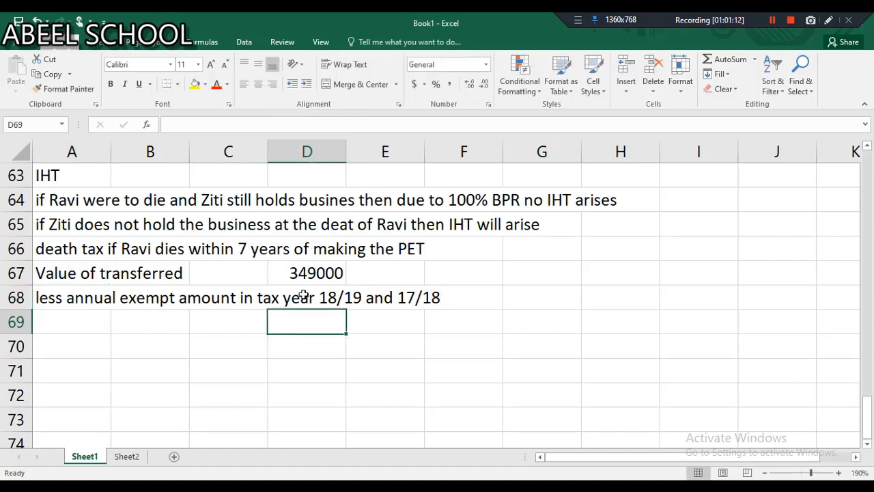
click(305, 295)
text(=-)
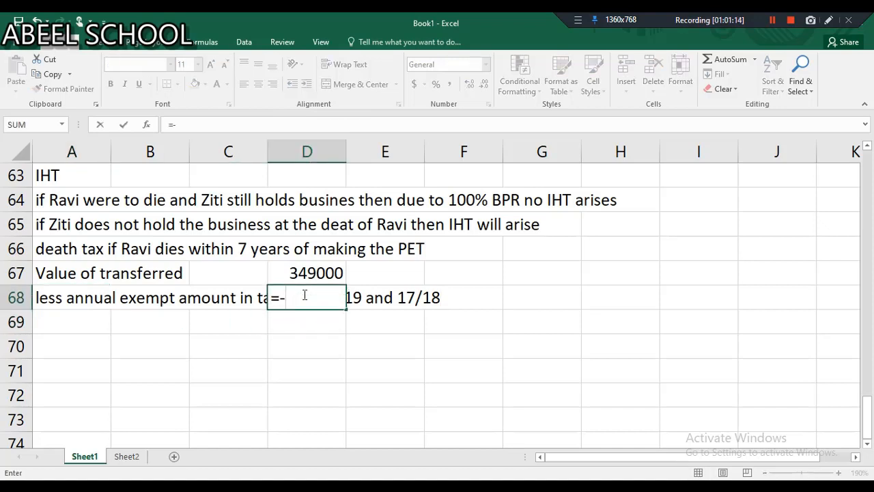
text(6000)
key(Return)
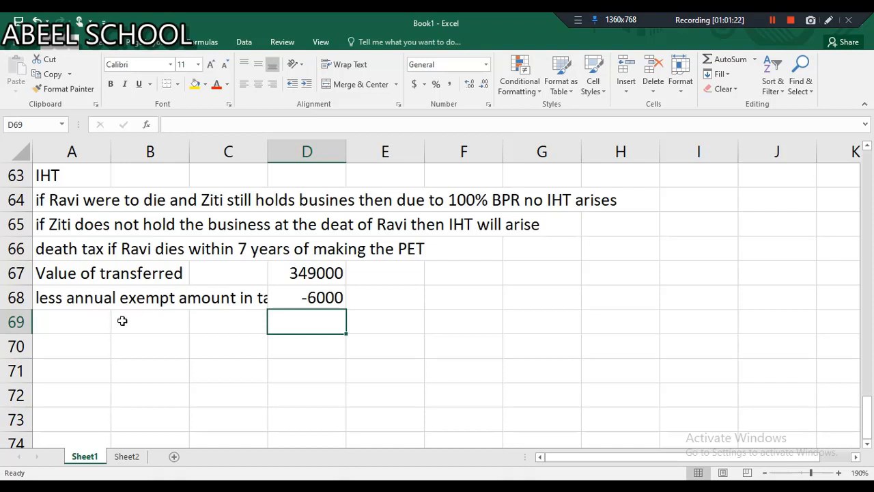
Enter the label "Gross chargeable amount" in A69.
click(100, 322)
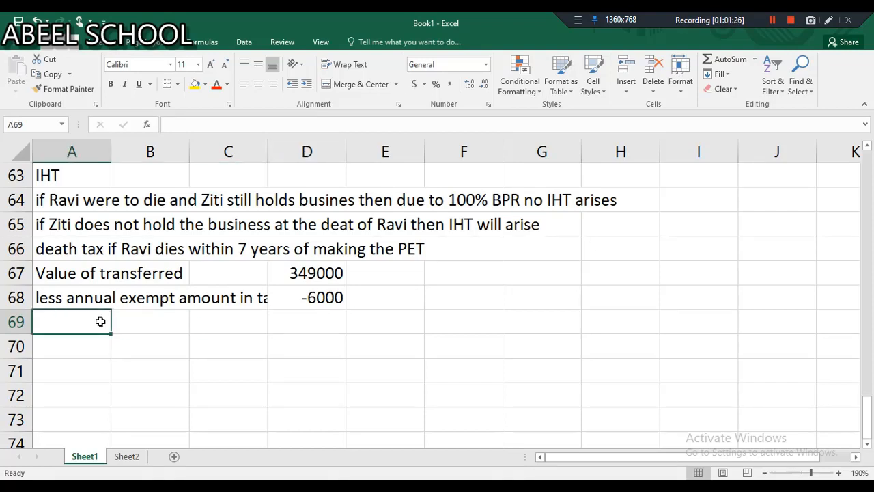
text(Gross )
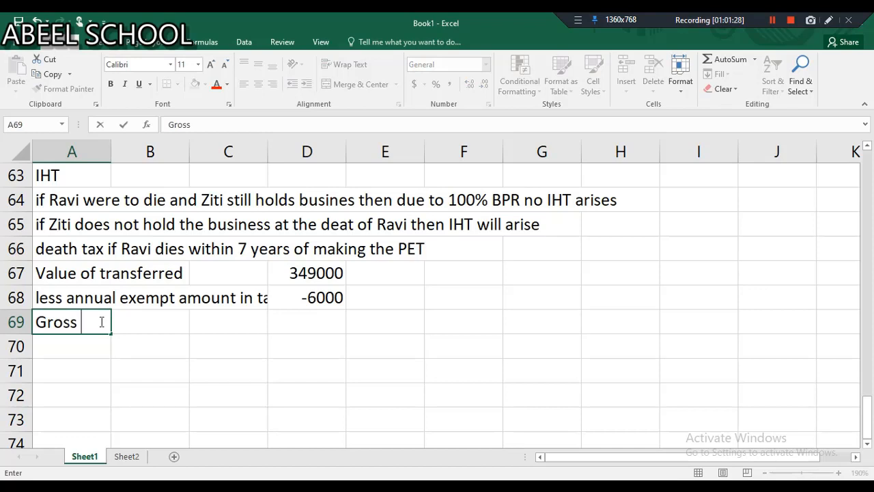
text(chag)
key(BackSpace)
text(rgeable )
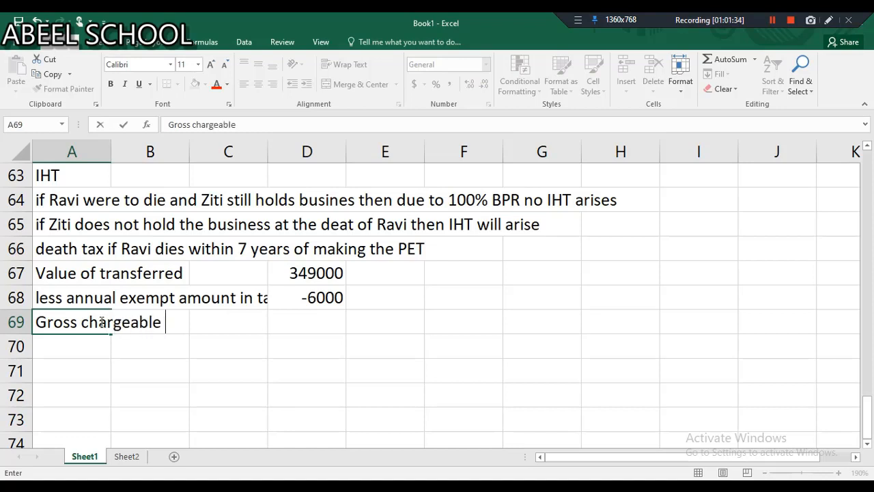
text(amount)
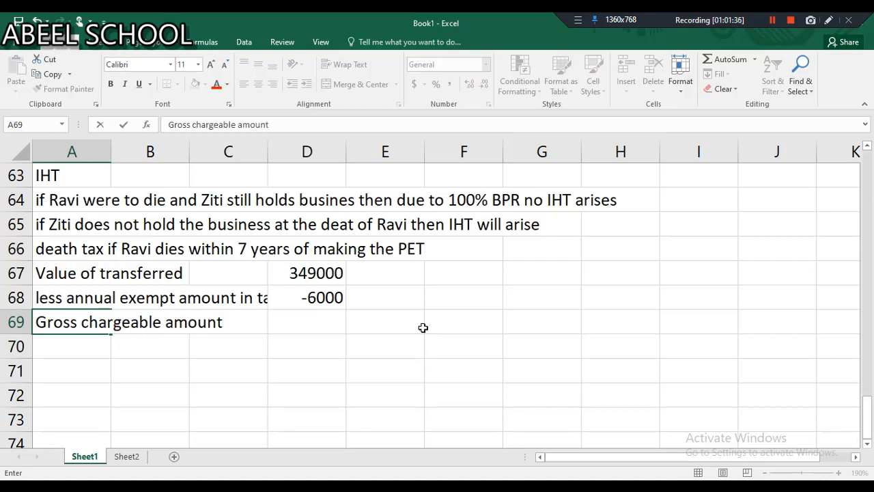
Calculate the gross chargeable amount in D69 by adding D67 and D68.
click(321, 325)
text(=)
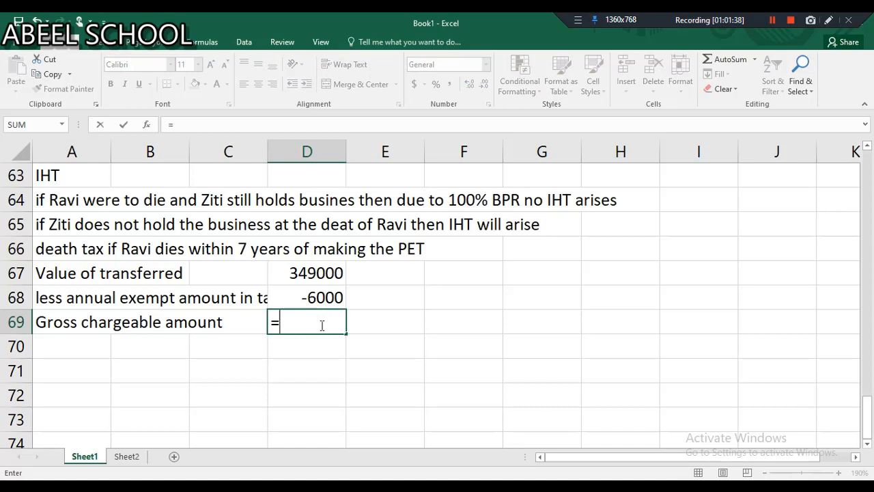
click(299, 281)
text(+)
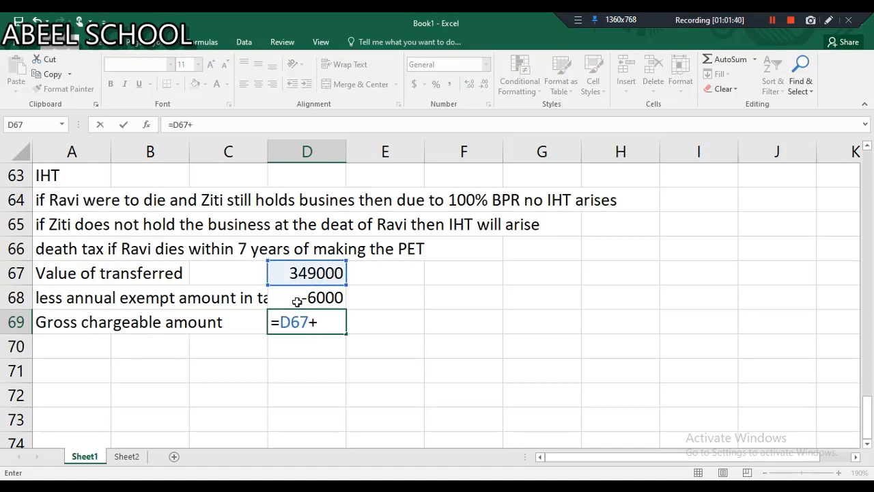
click(296, 299)
key(Return)
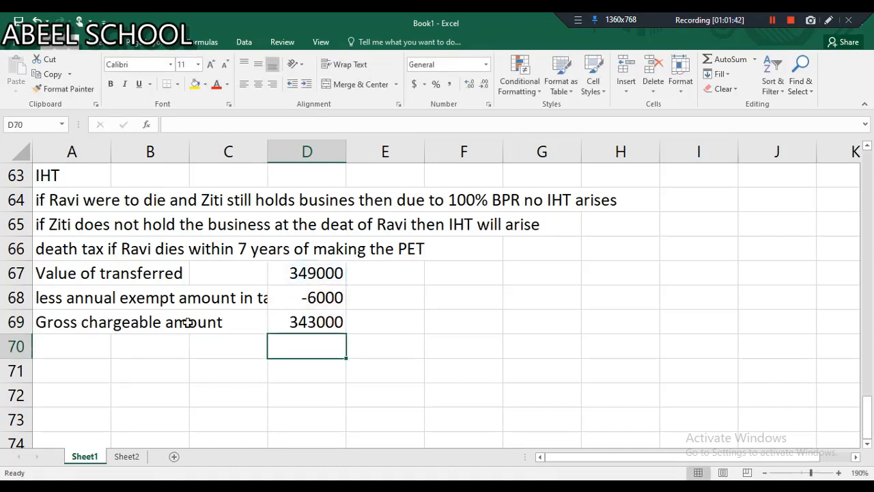
Label A70 "Nil rate band" and enter =325000 in C70.
click(83, 346)
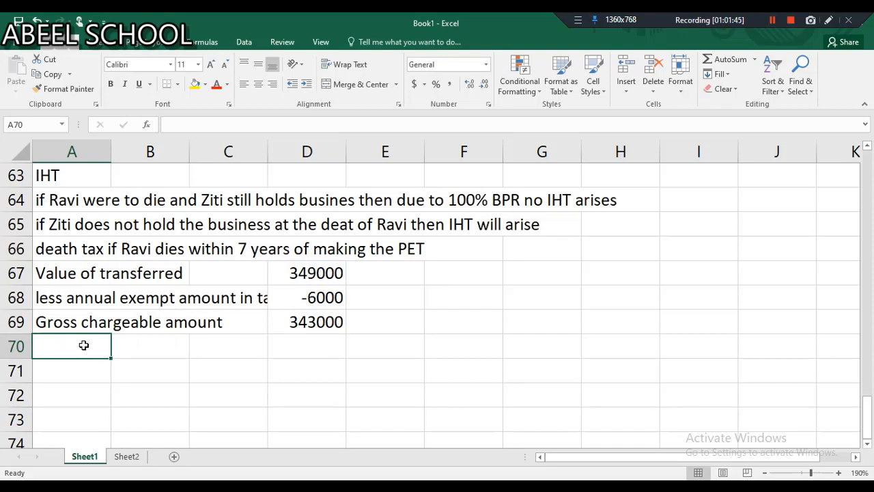
text(Ni)
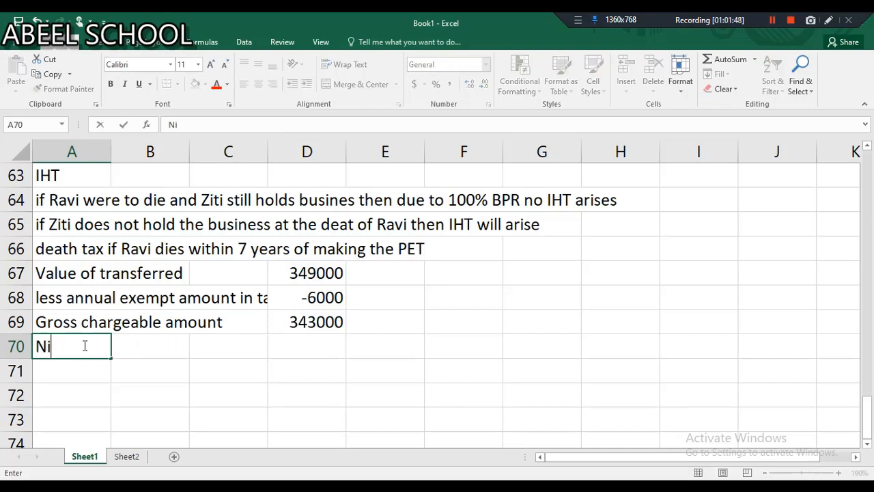
text(l rate band)
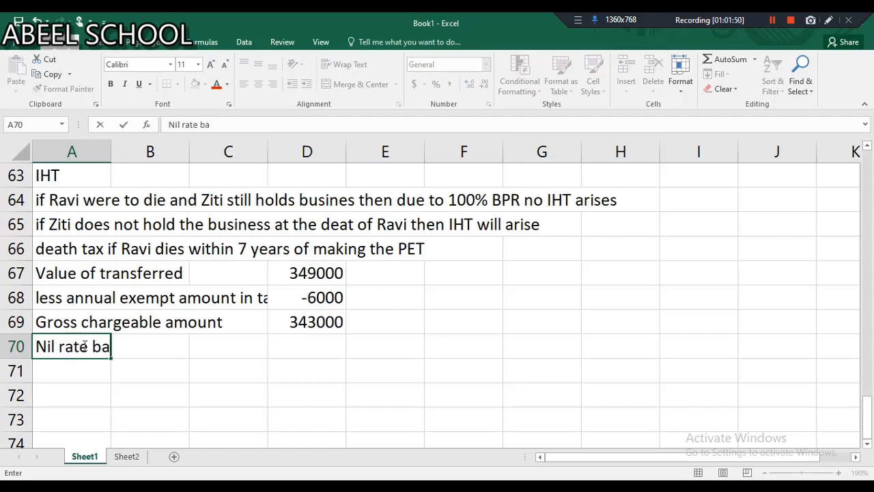
click(209, 355)
text(=)
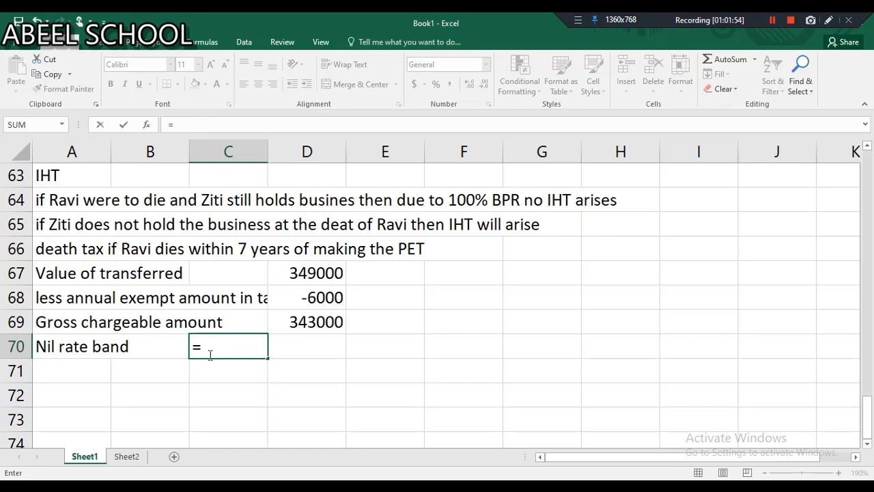
text(325000)
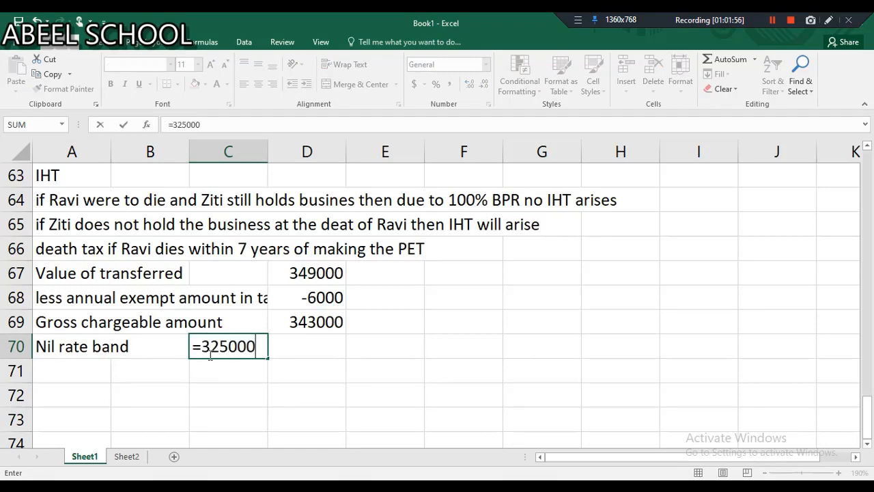
key(Return)
scroll(209, 354, down, 1)
scroll(209, 354, down, 2)
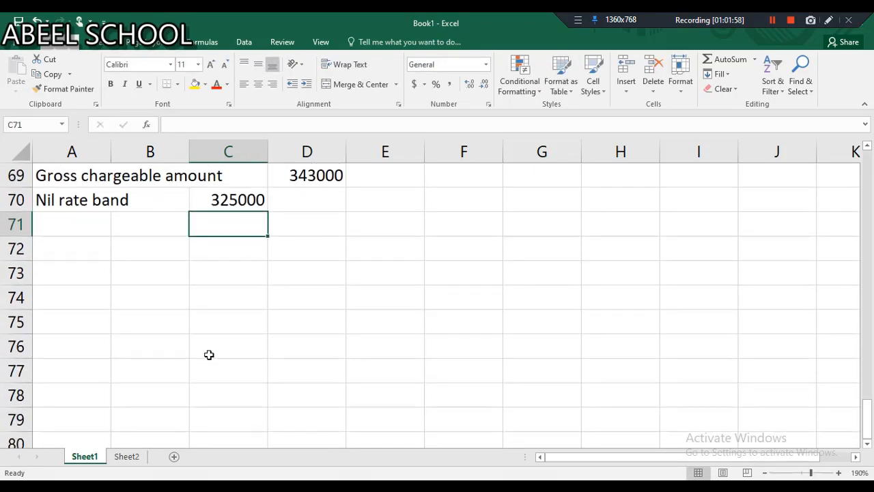
click(80, 228)
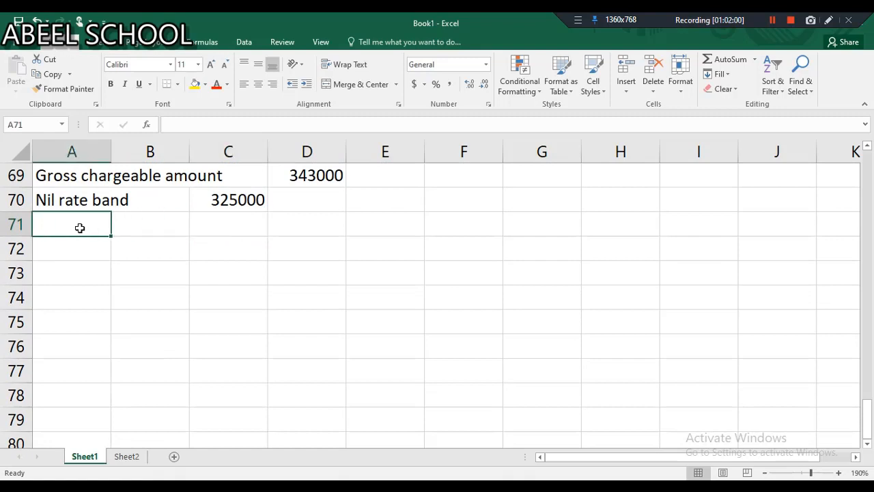
text(less)
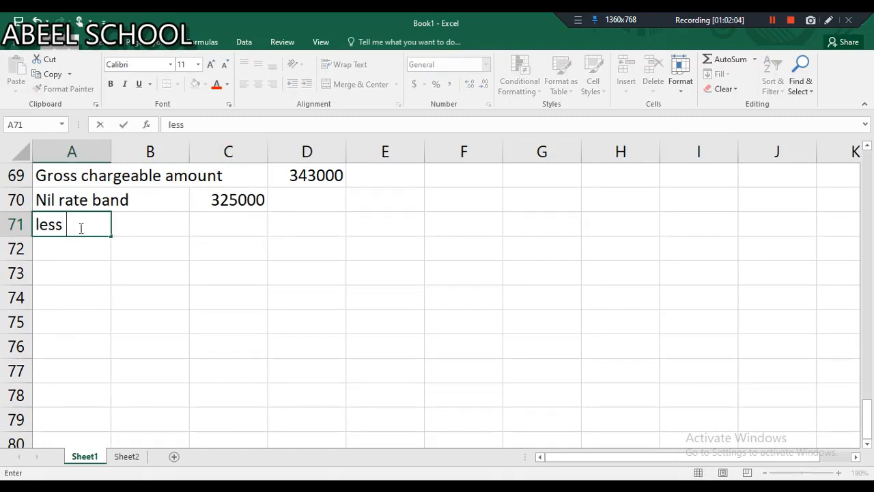
text( last 7 years)
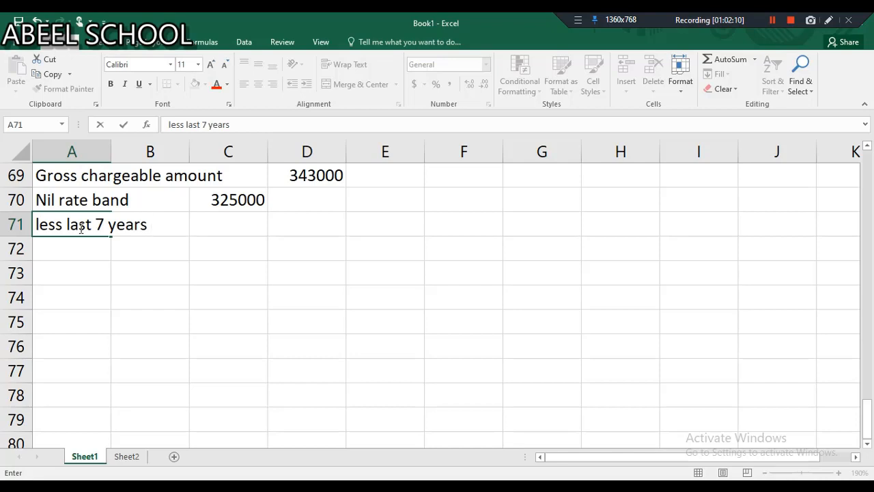
text( Gross )
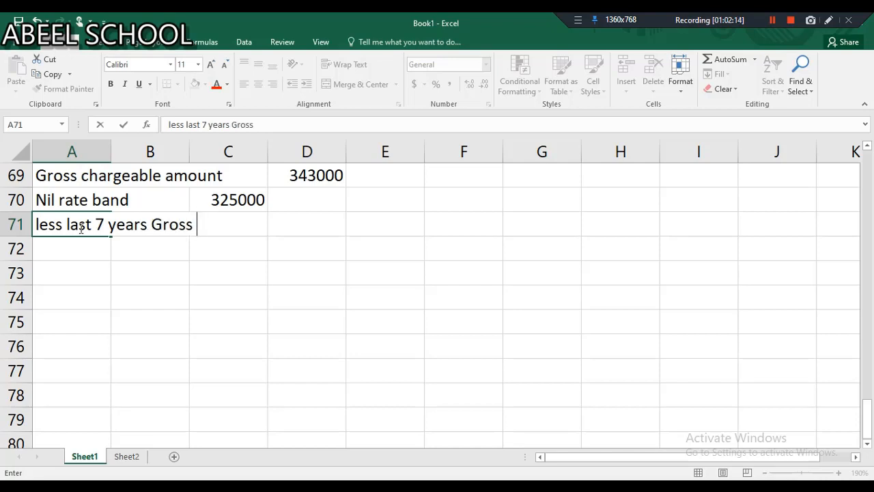
text(CLT prio)
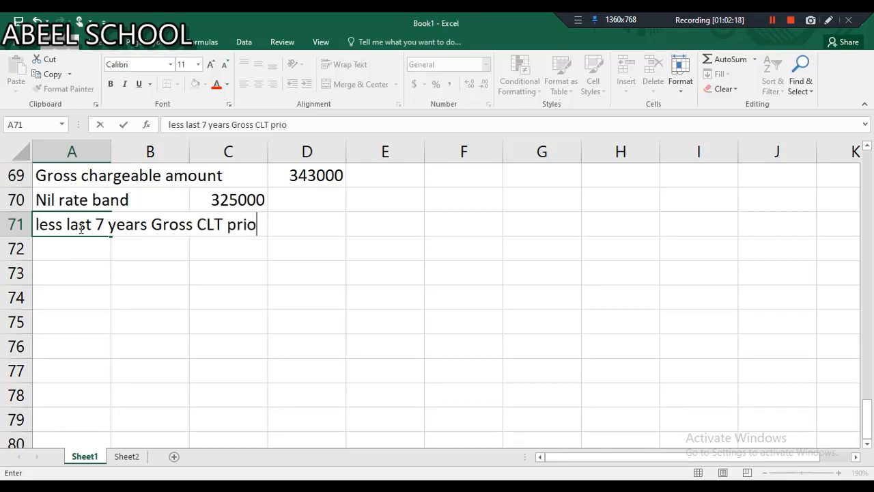
text(r to )
text(gine)
key(BackSpace)
key(BackSpace)
key(BackSpace)
text(f)
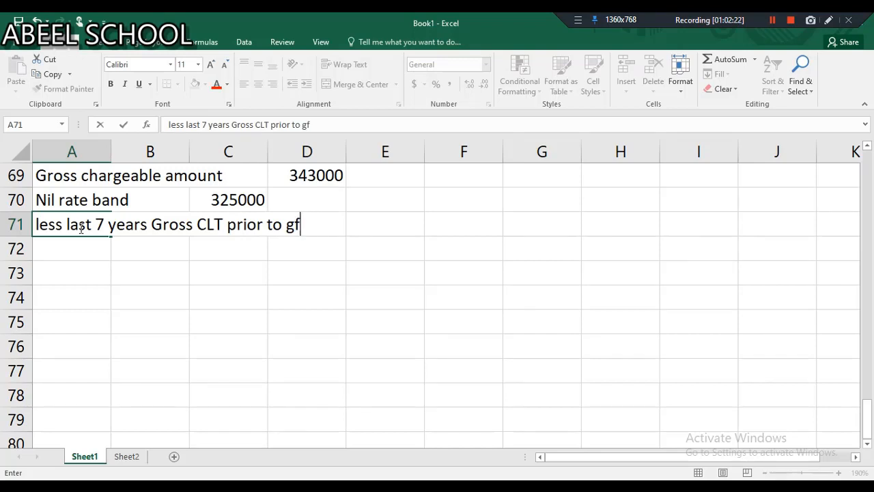
key(BackSpace)
text(ift)
text((190000)
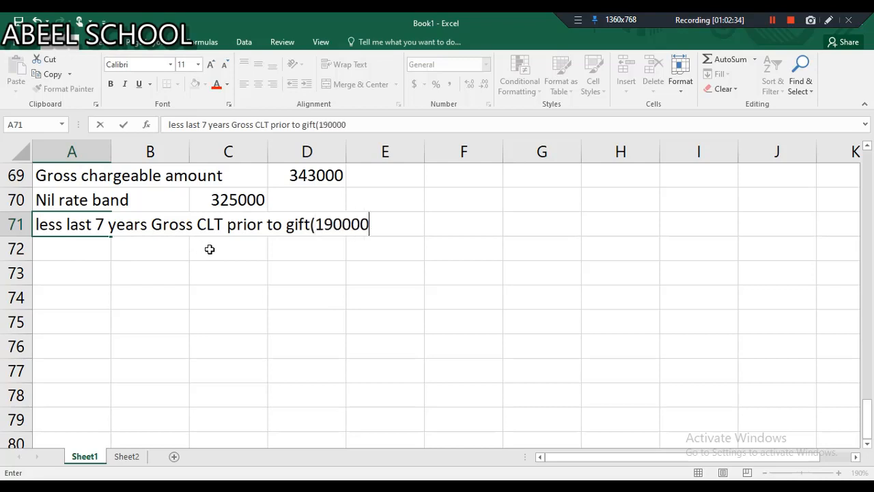
text(-6000))
key(Return)
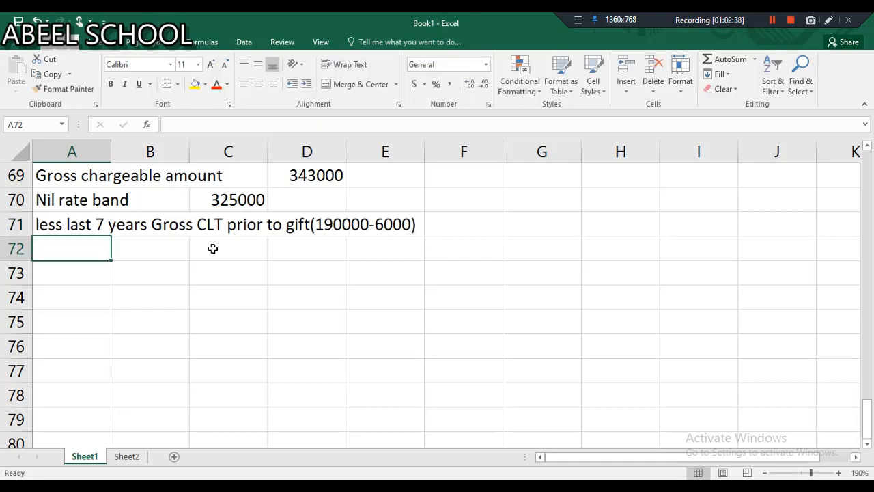
Enter the prior chargeable lifetime transfer deduction as =-184000 in C71.
click(234, 226)
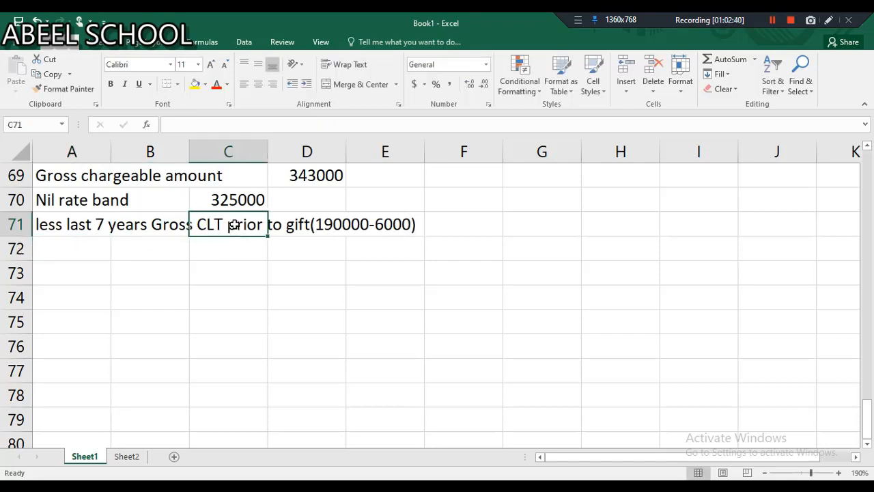
text(=-18)
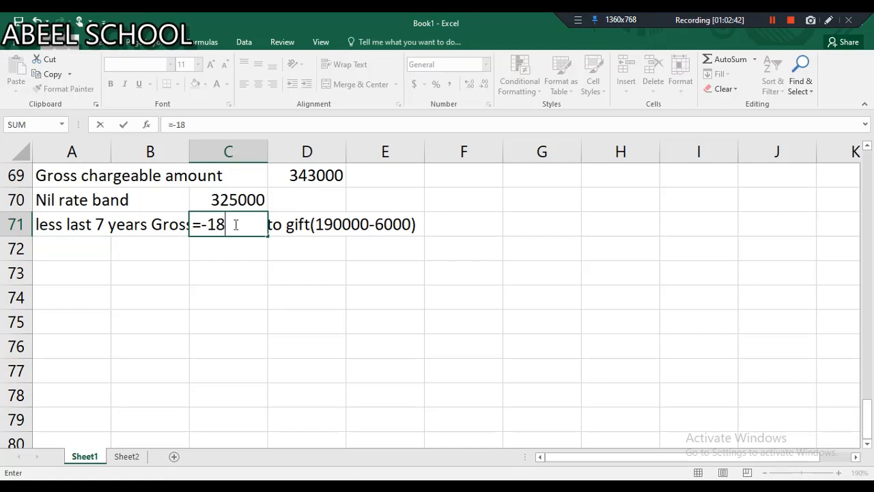
text(4000)
key(Return)
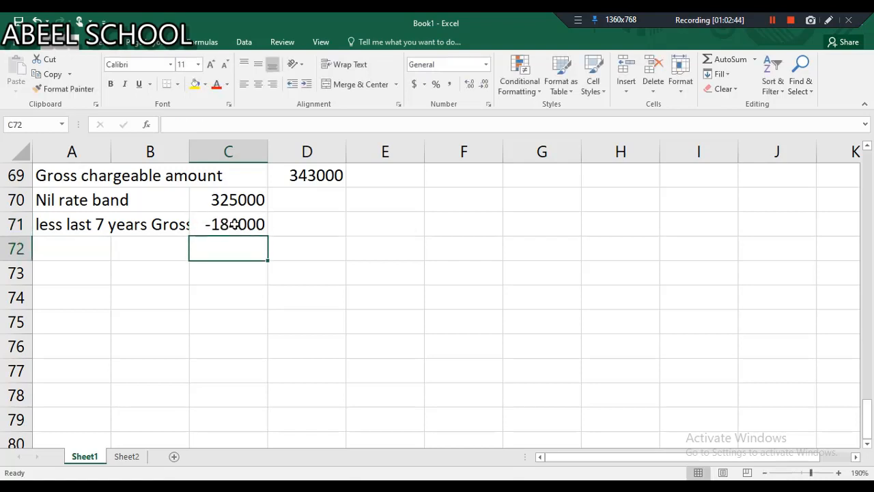
Calculate the remaining nil rate band as a deduction in D71 with the formula =-(C70+C71).
click(302, 231)
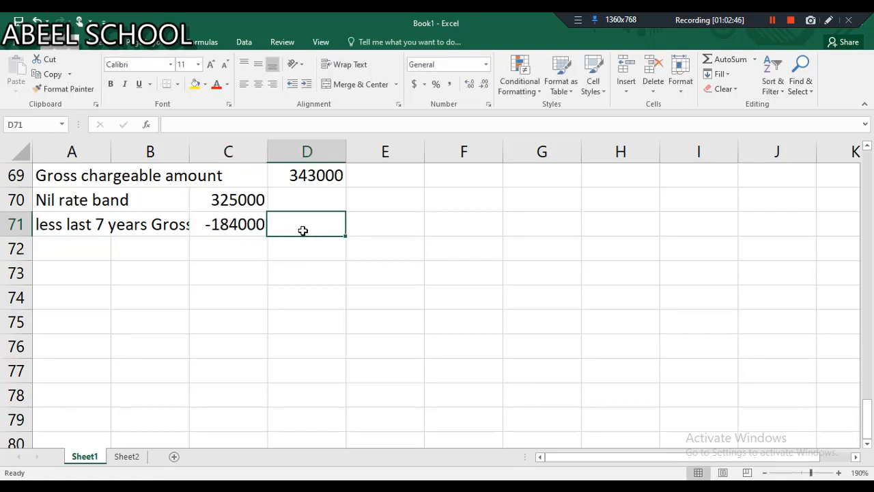
text(=)
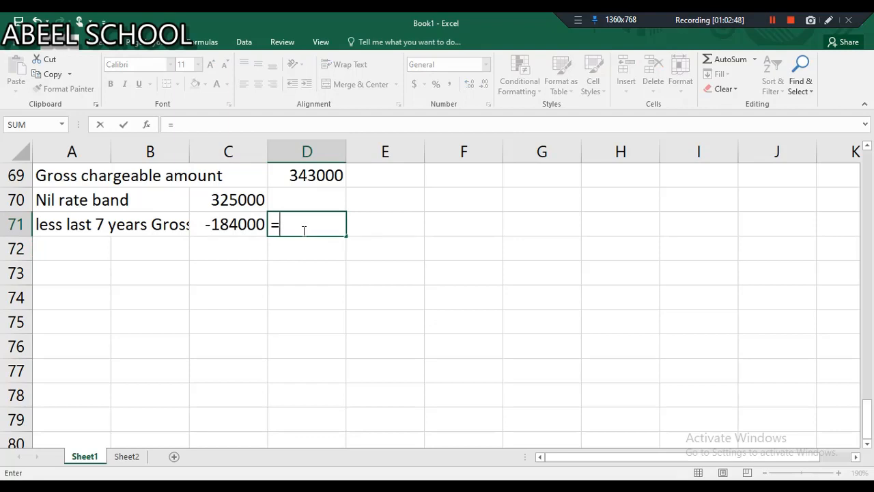
text(-()
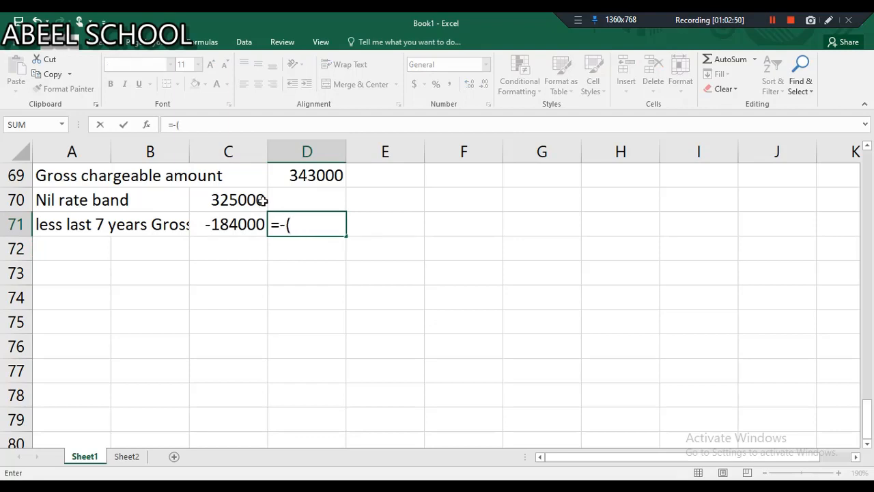
click(235, 200)
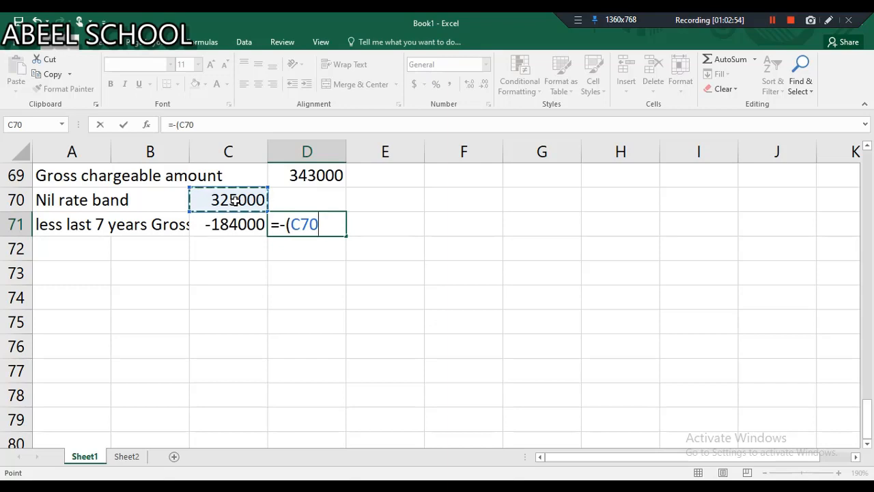
text(+)
click(216, 225)
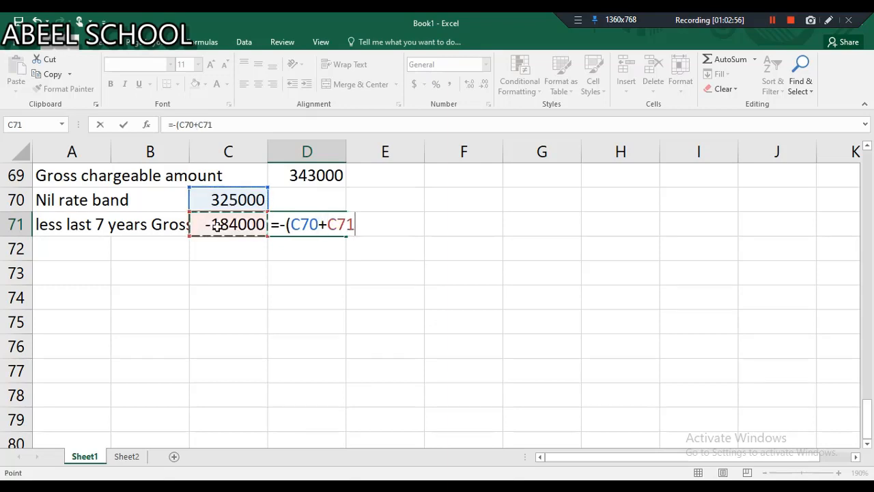
text())
key(Return)
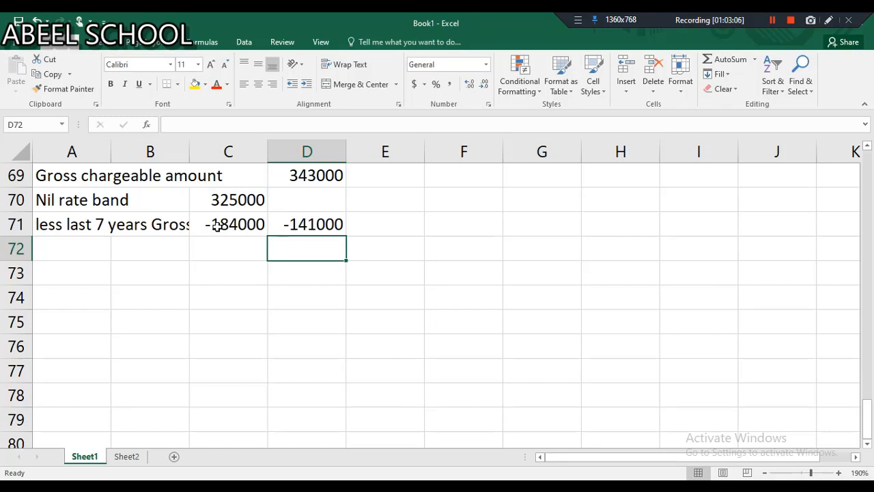
Calculate the taxable amount in D72 by adding D69 and D71.
text(=)
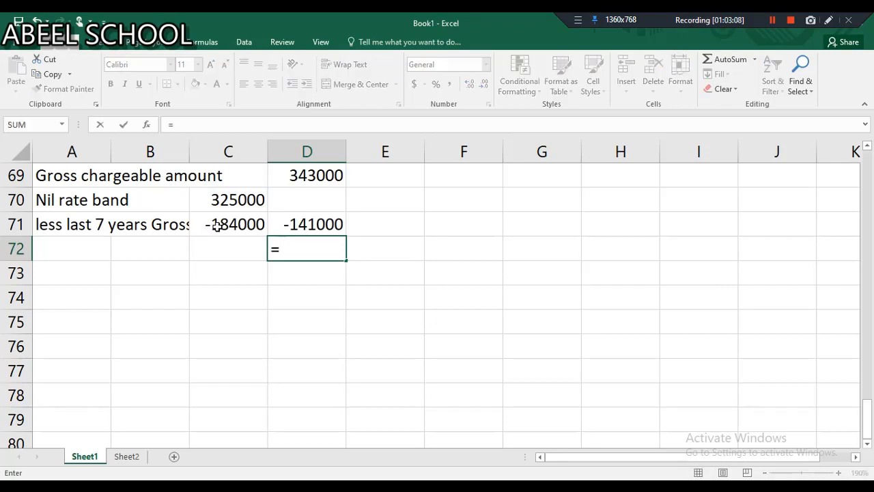
click(299, 180)
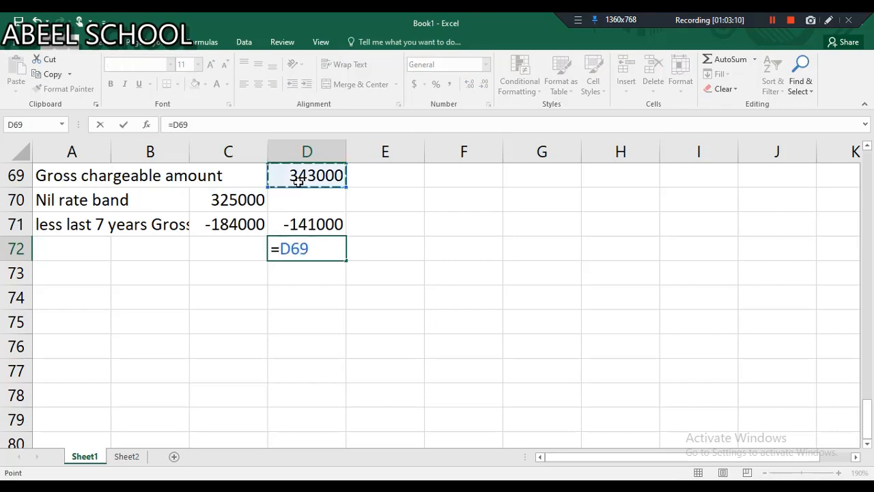
text(+)
click(307, 224)
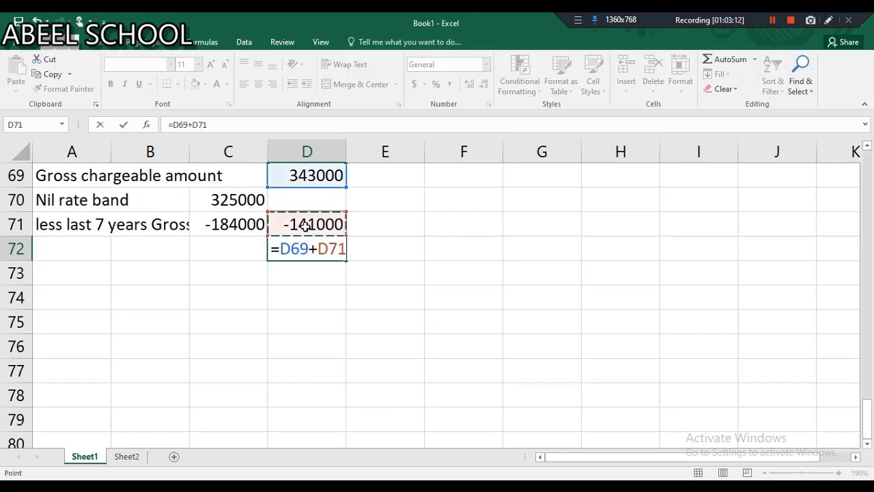
key(Return)
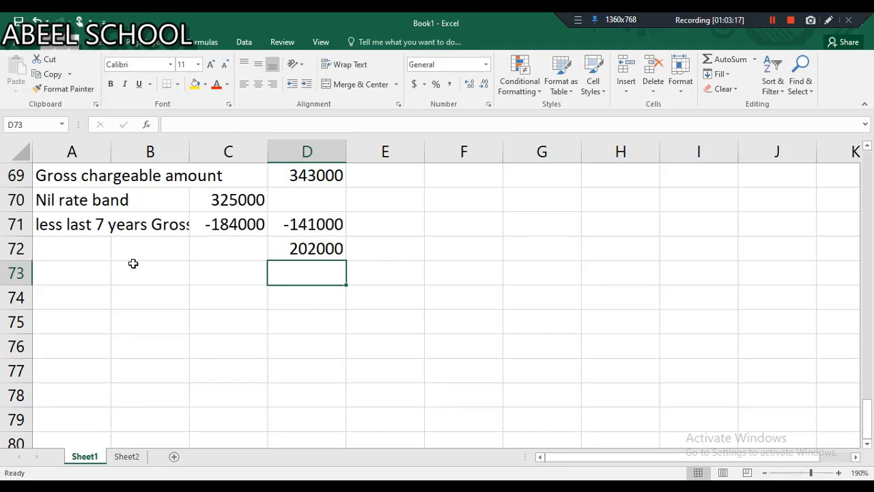
Label A72 "taxable amount".
click(84, 253)
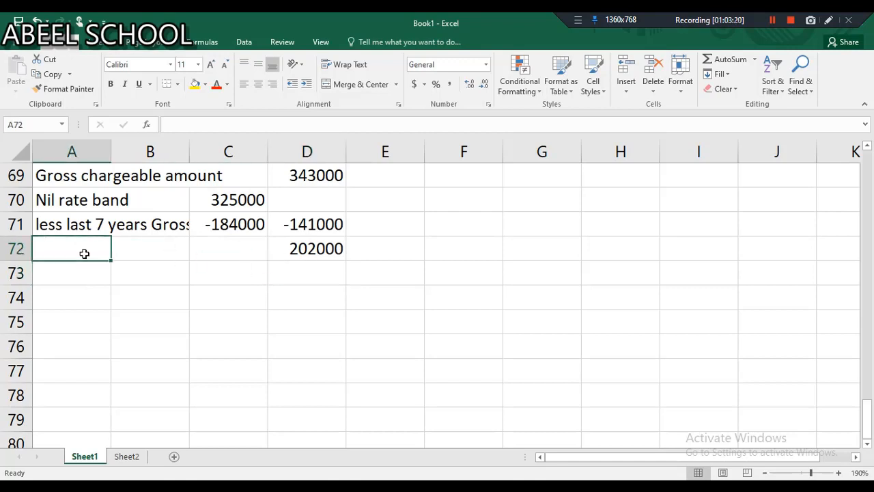
double_click(84, 254)
text(taxable amont)
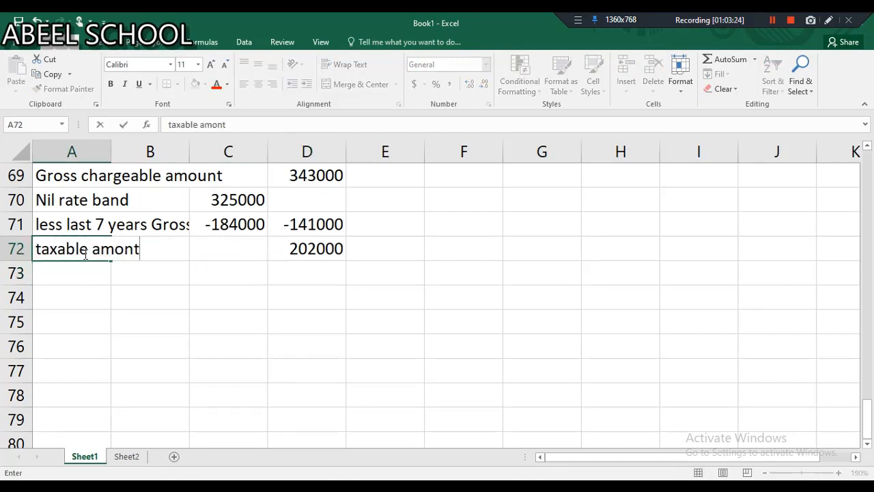
key(BackSpace)
key(BackSpace)
key(BackSpace)
text(ount)
Enter the label "IHT payable at 40%" in A73.
click(80, 278)
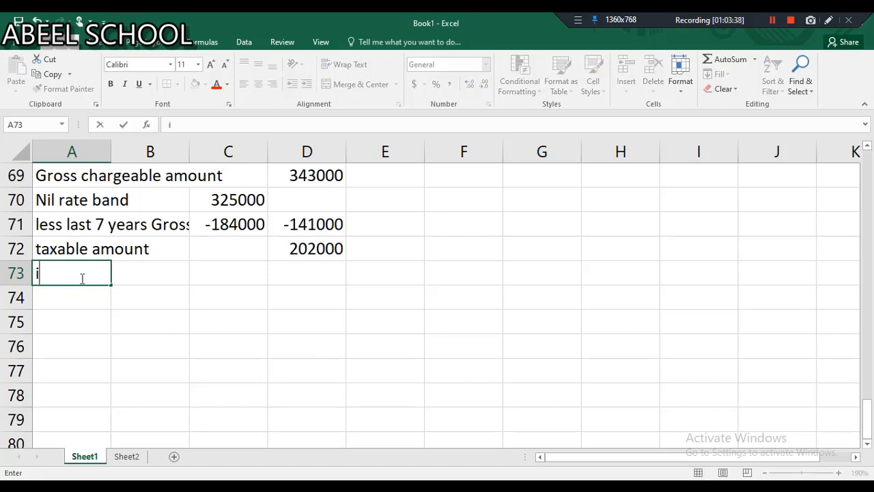
text(IHT payalbe)
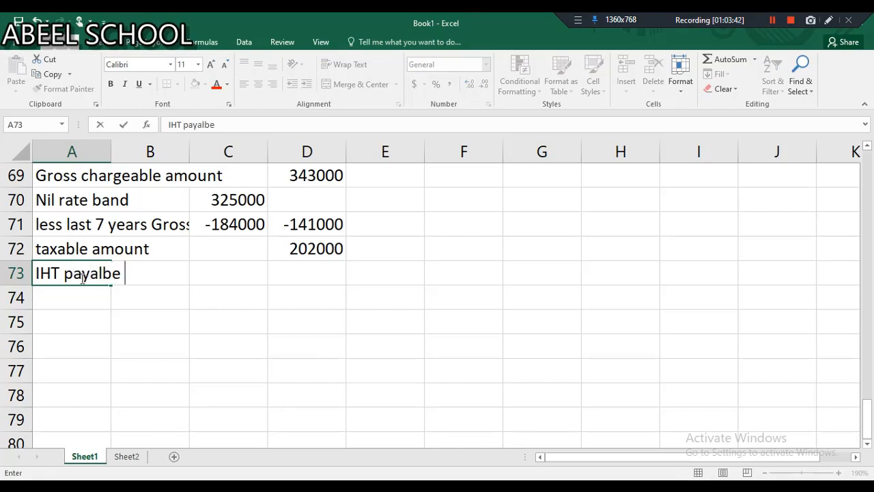
key(BackSpace)
key(BackSpace)
key(BackSpace)
text(ble at 4)
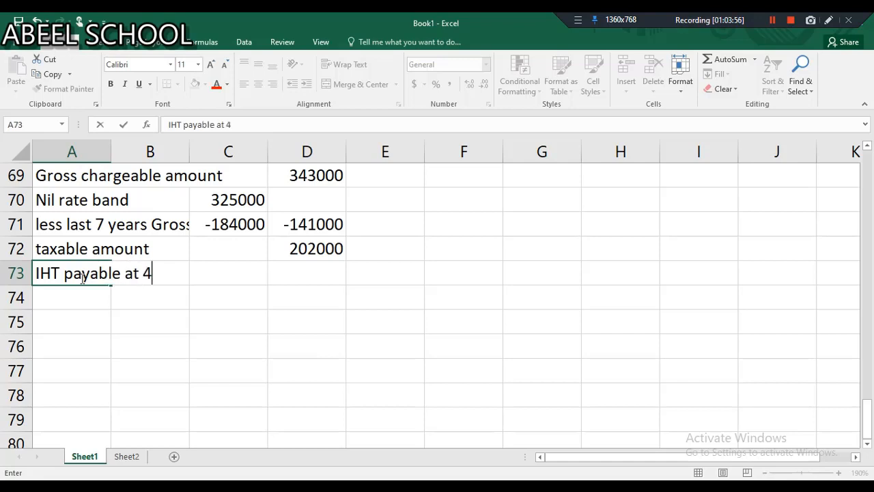
text(0%)
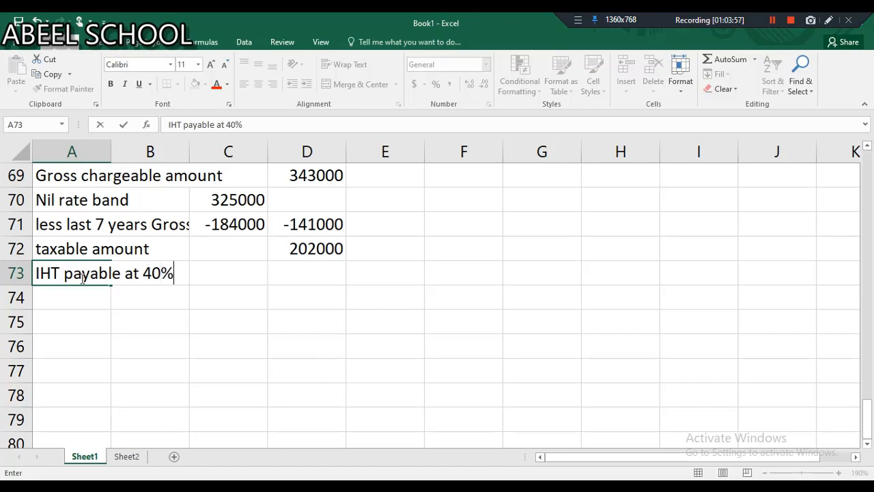
Calculate the inheritance tax payable in D73 with the formula =D72*40%.
click(290, 280)
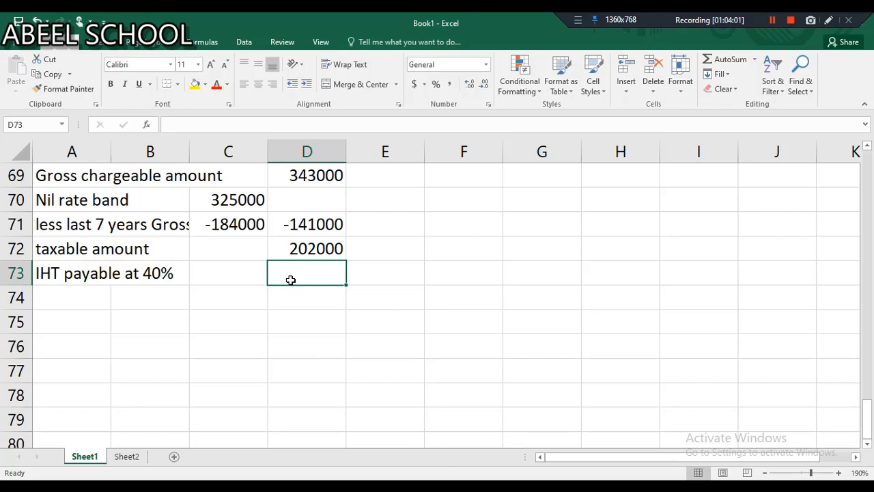
text(=)
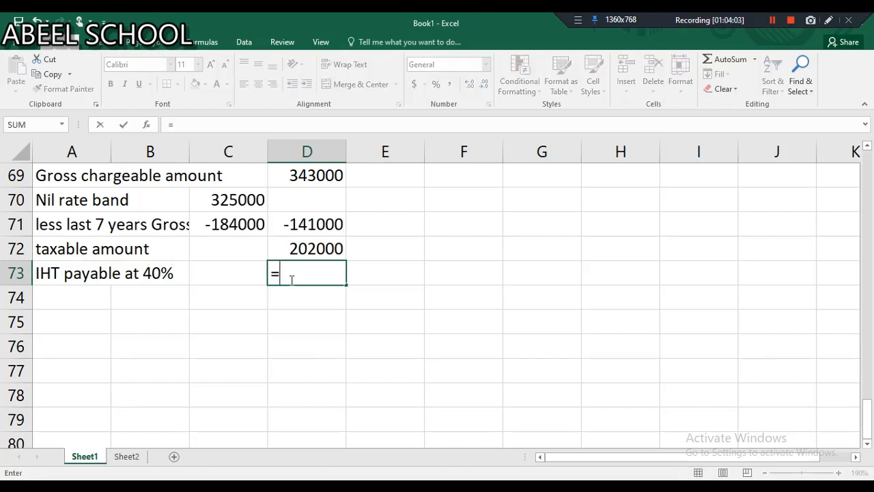
click(294, 254)
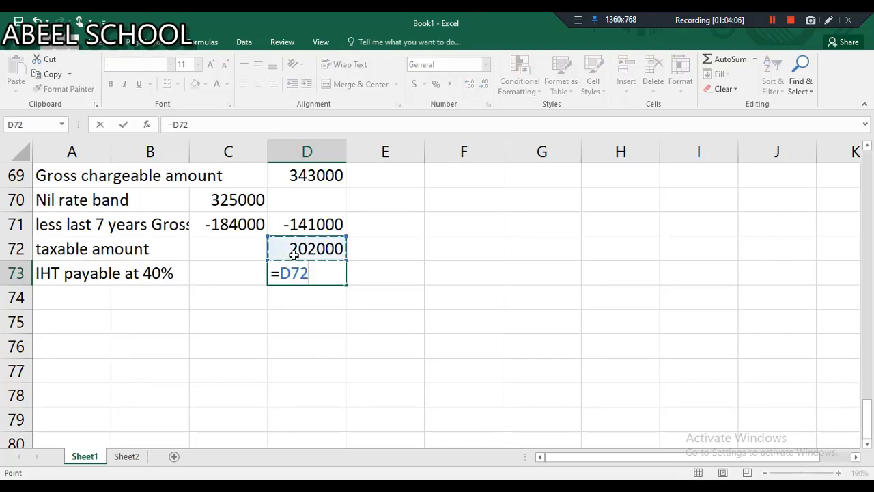
text(*40*)
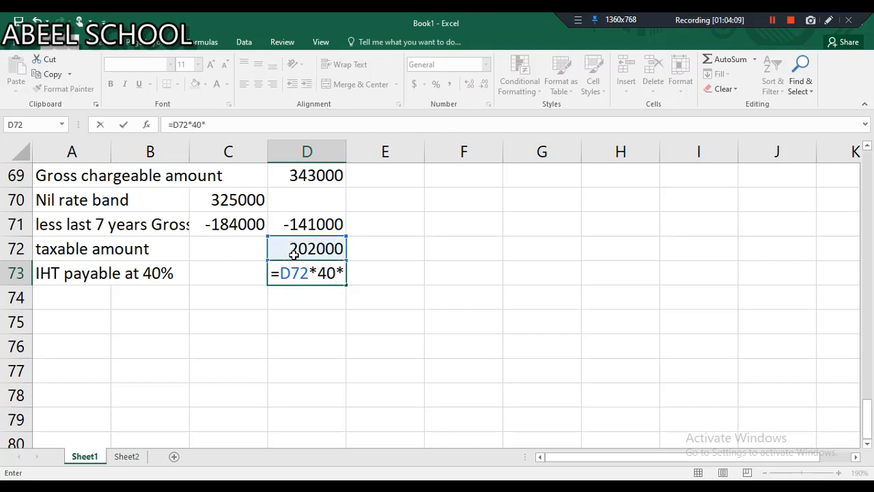
key(BackSpace)
text(%)
key(Return)
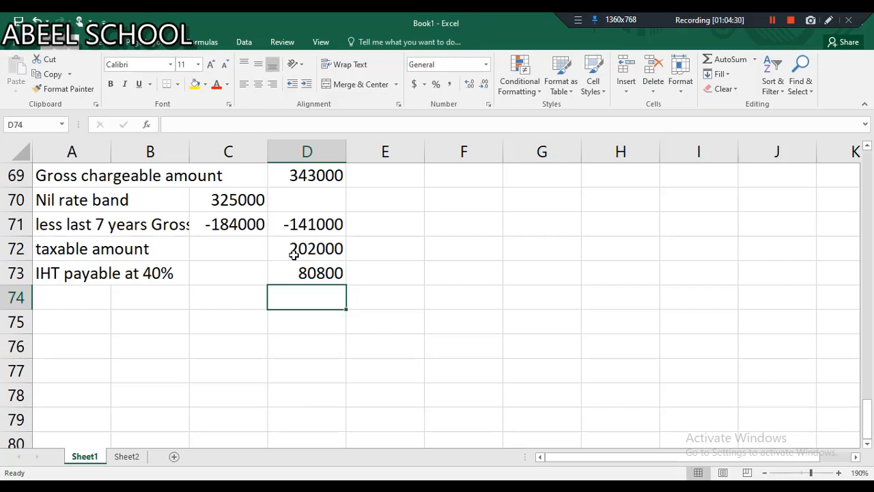
Enter the label "less Taper relief (4-5)years" in A74.
click(77, 298)
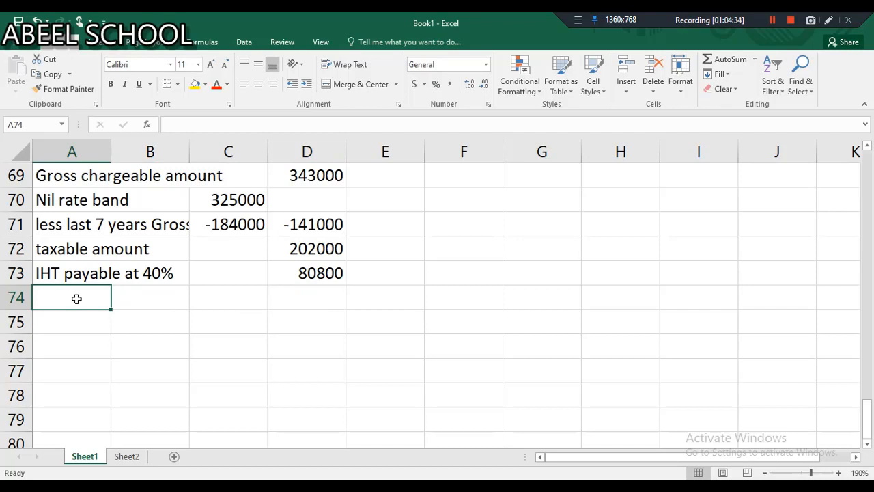
text(less)
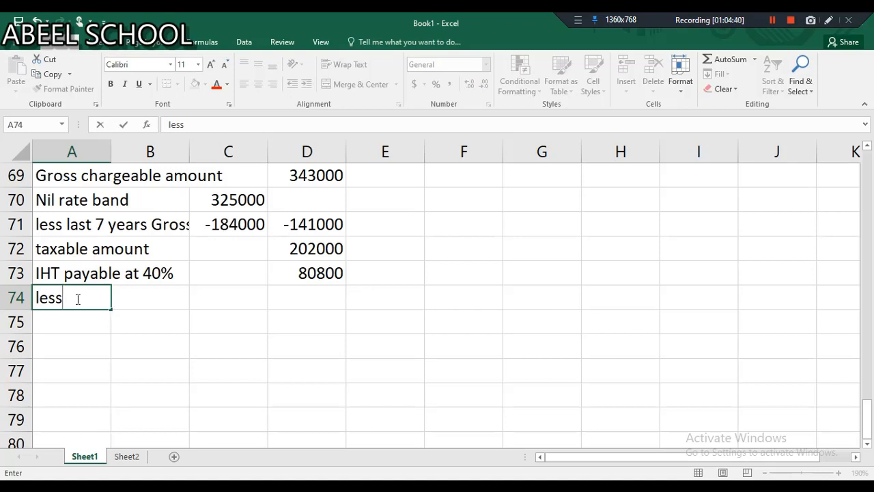
text(Taper relif)
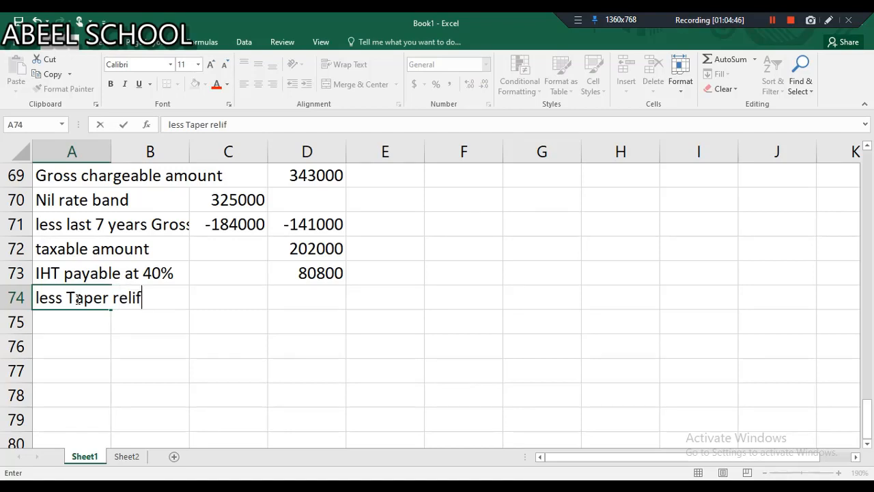
key(BackSpace)
text(ef (4)
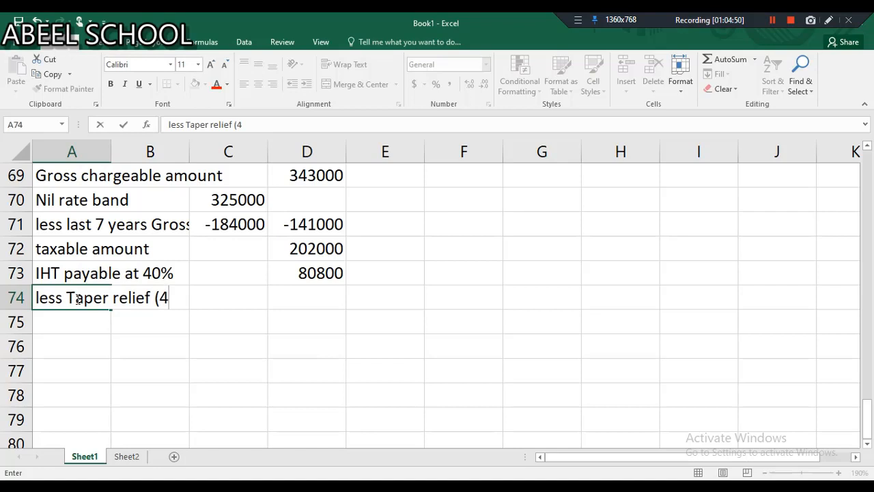
text(-5)years)
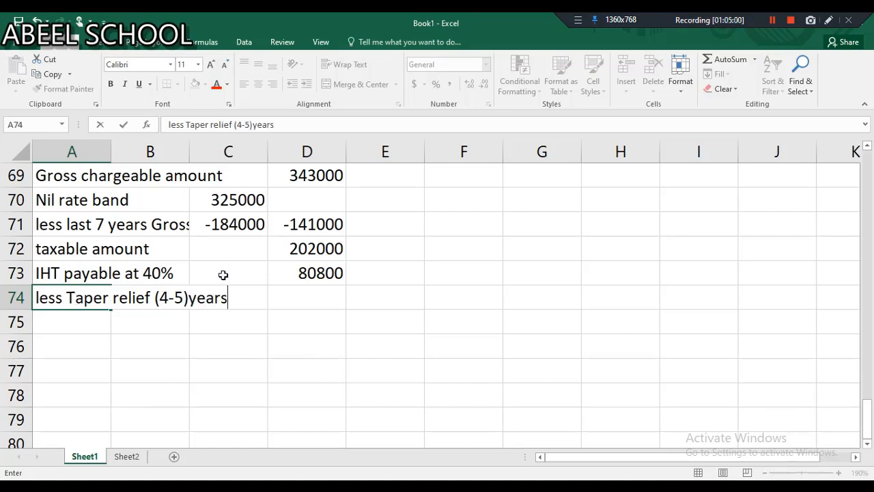
Calculate the taper relief deduction in D74 with the formula =-D73*40%.
click(291, 299)
text(=-)
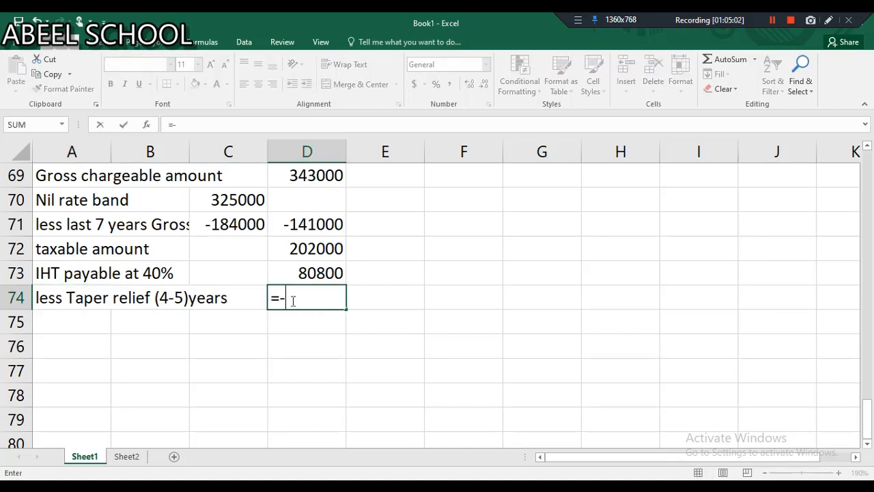
click(294, 276)
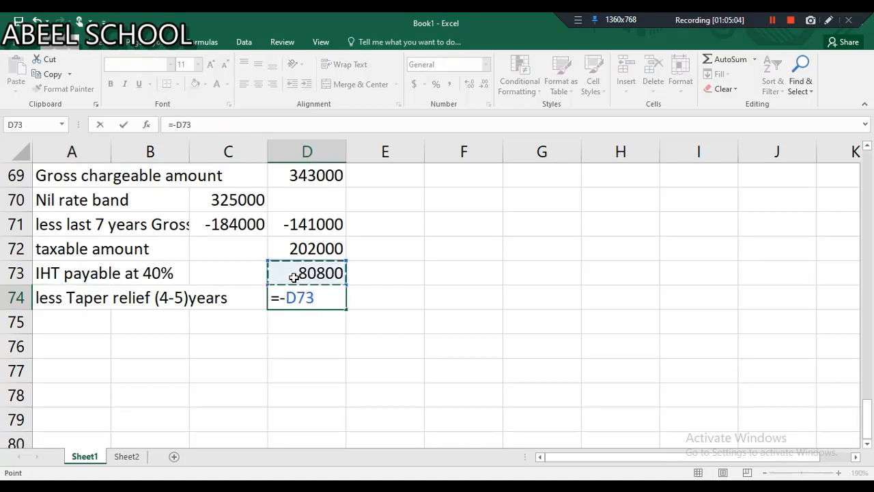
text(*40%)
key(Return)
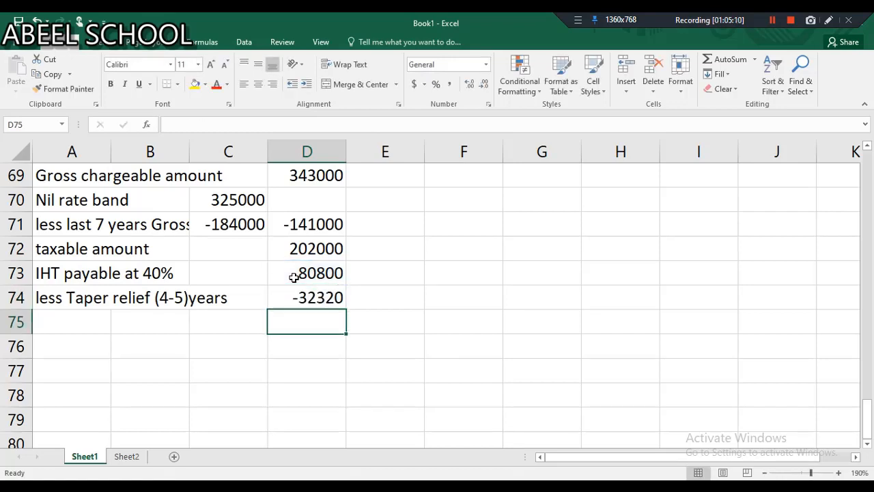
Calculate the inheritance tax after taper relief in D75 by adding D73 and D74.
text(=)
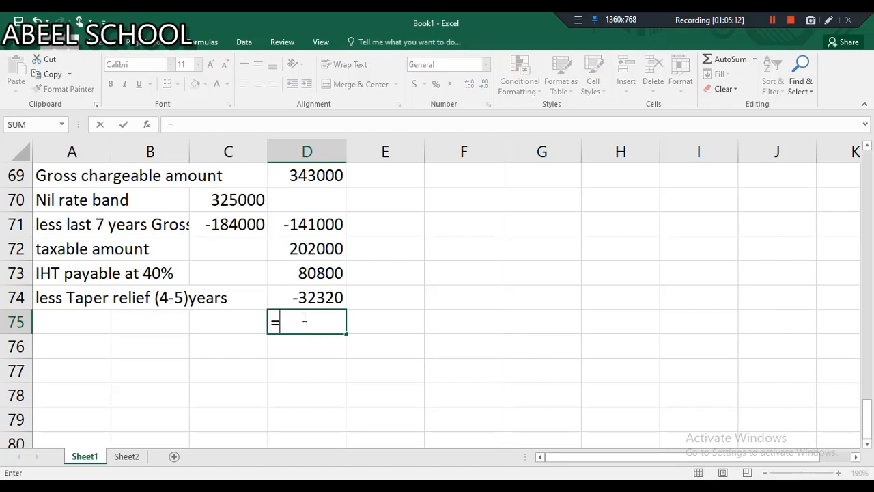
click(301, 277)
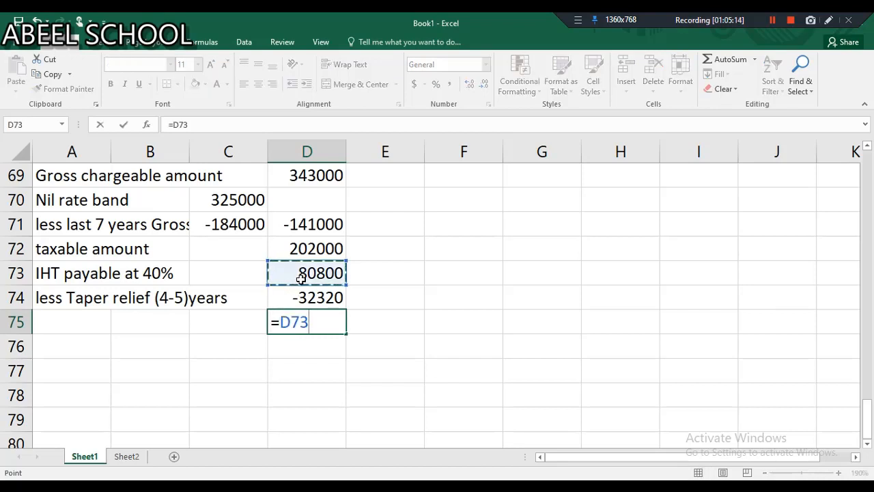
text(+)
click(302, 300)
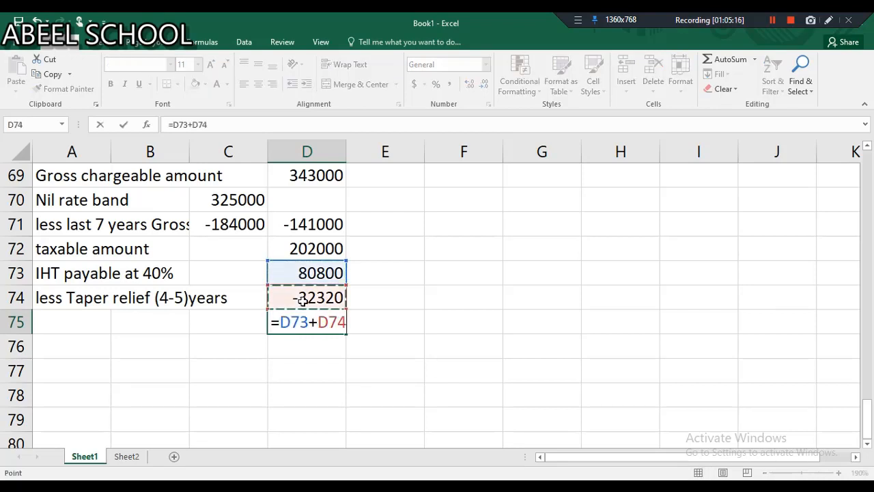
key(Return)
Label A75 "IHT payable at 40%".
click(84, 317)
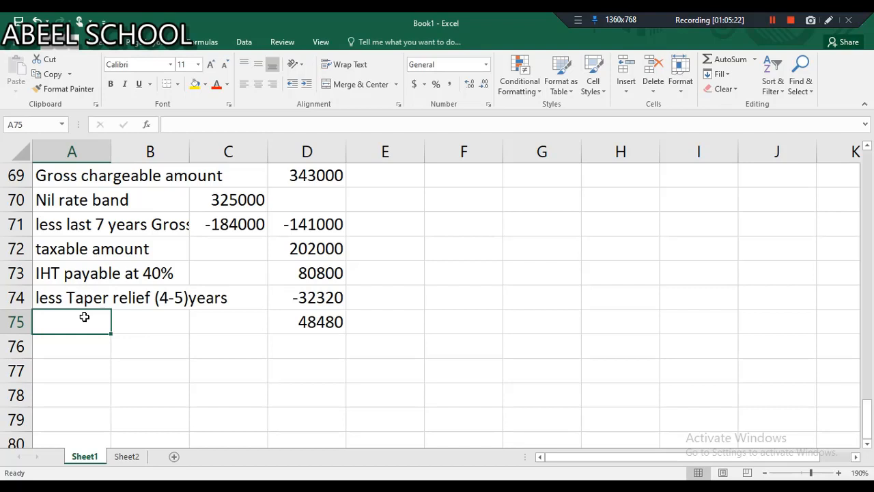
text(IHT pa)
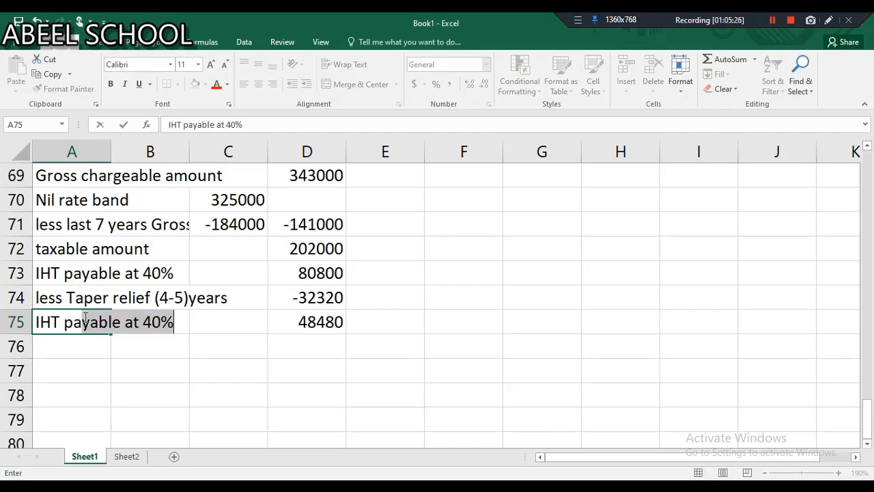
key(Return)
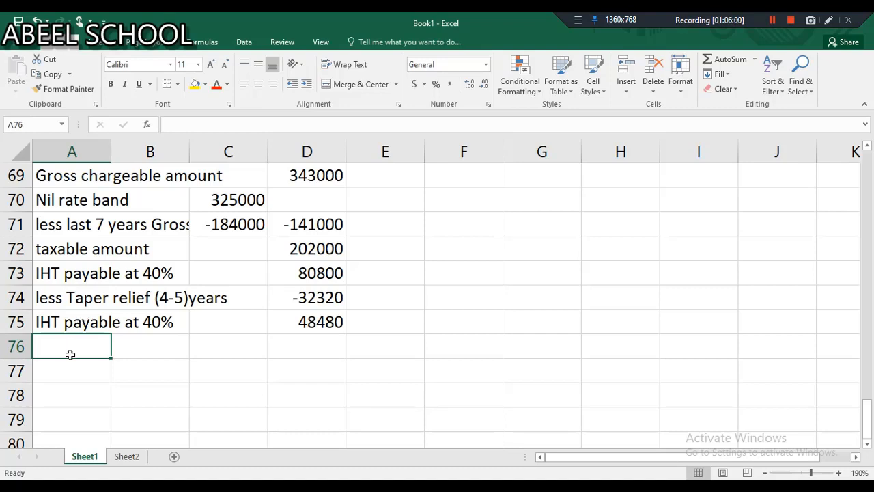
Enter a note in A77 that if the donor dies within 5 to 6 years of gift, taper relief is 60% so IHT is only 40%.
click(76, 376)
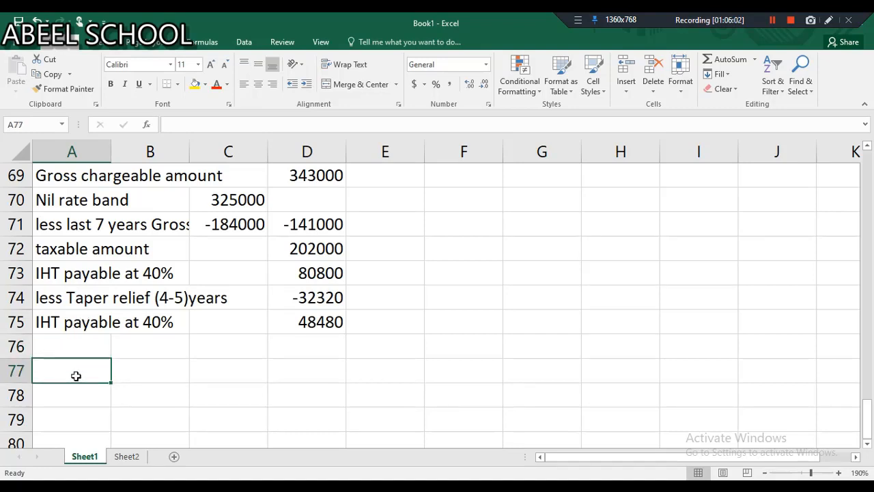
scroll(75, 376, down, 1)
text(if )
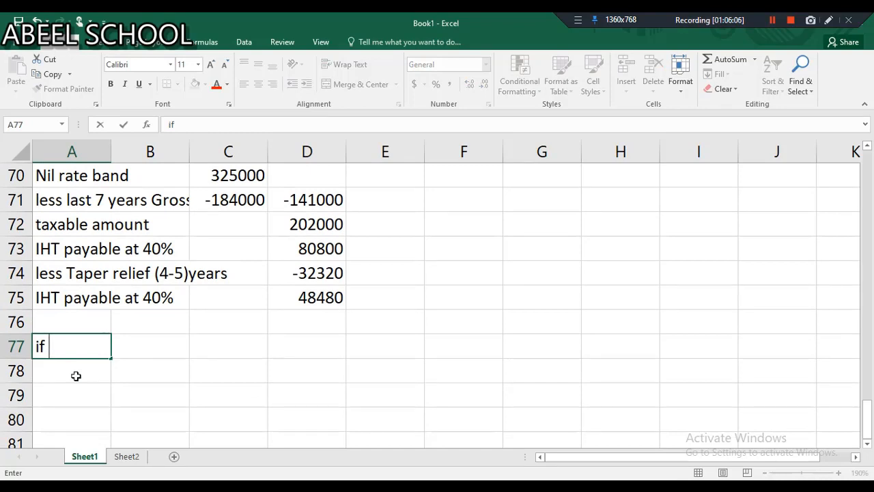
text(ra)
key(BackSpace)
key(BackSpace)
text(Ravi )
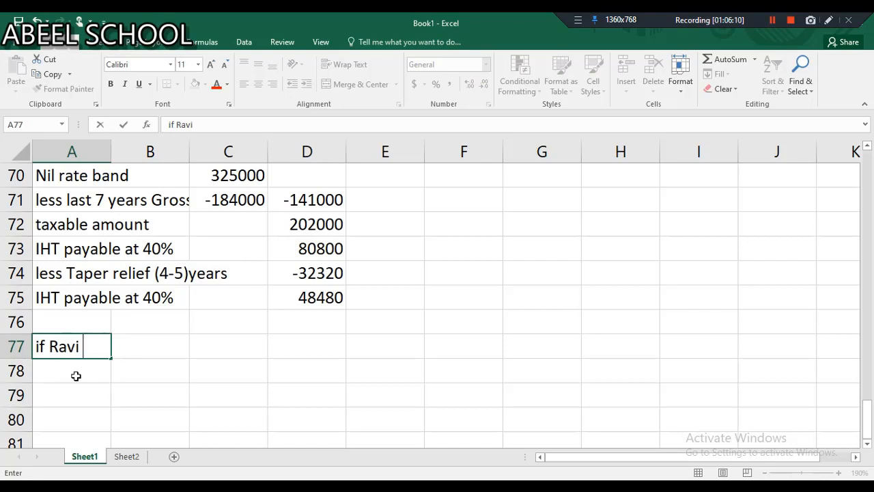
text(dies wi)
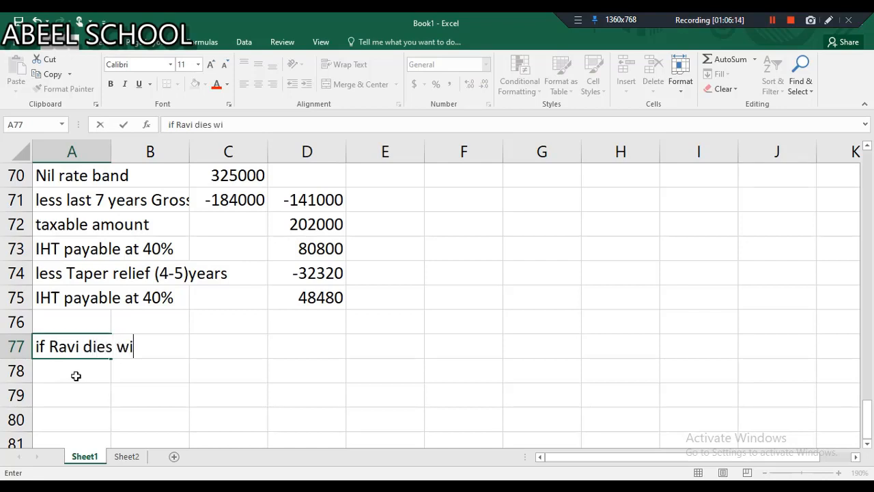
text(thin 5 )
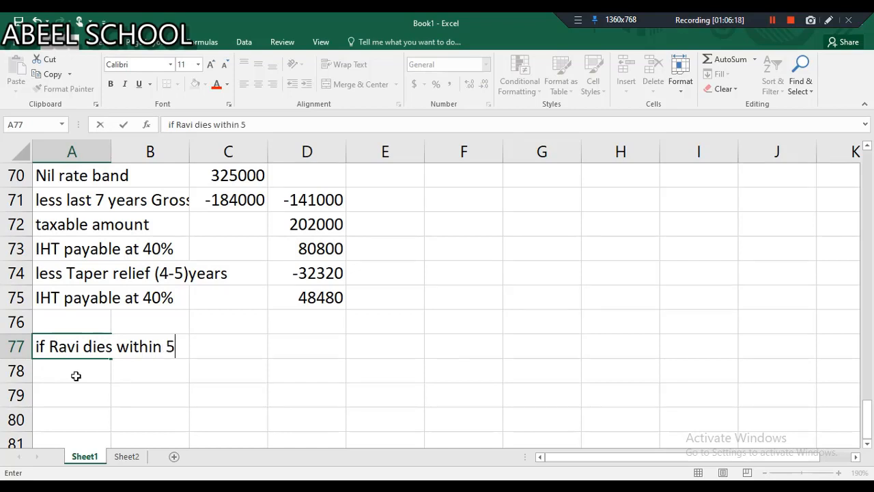
text(to 6 years of )
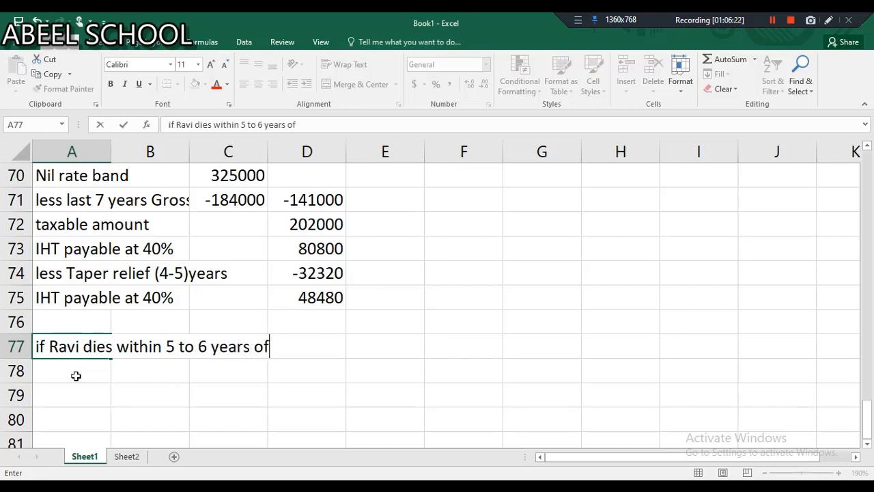
text(gift t)
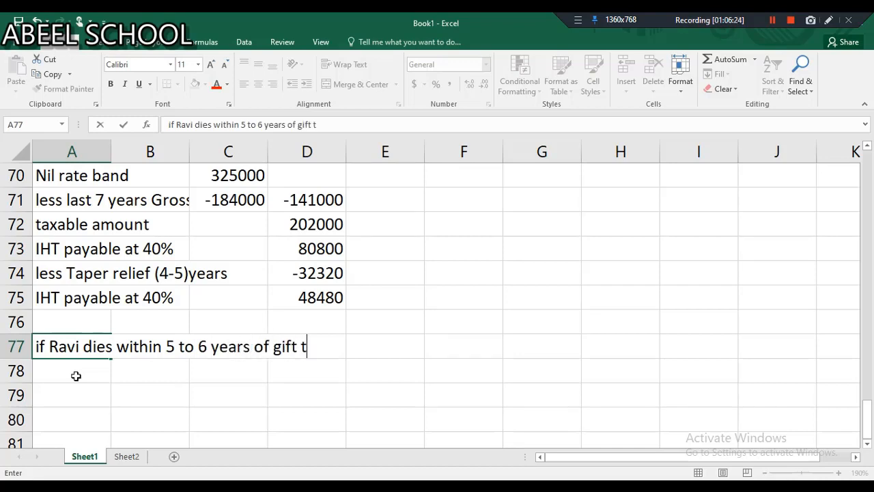
text(hen ta)
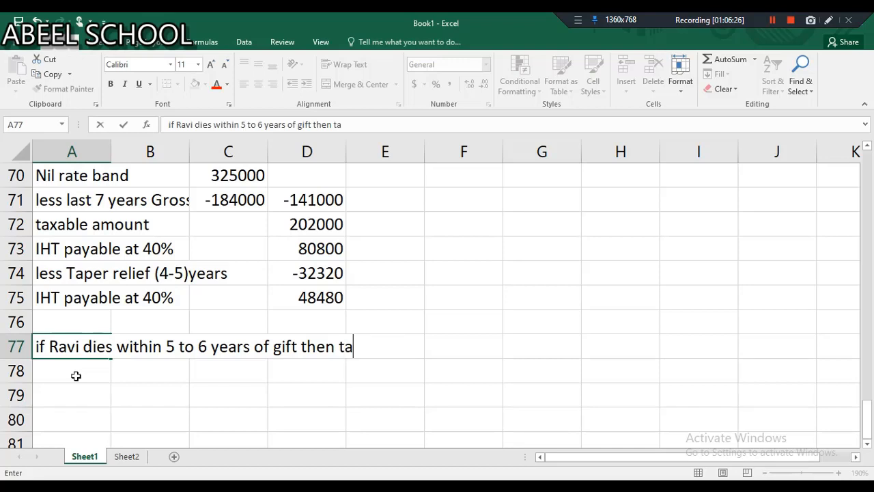
text(per relief is)
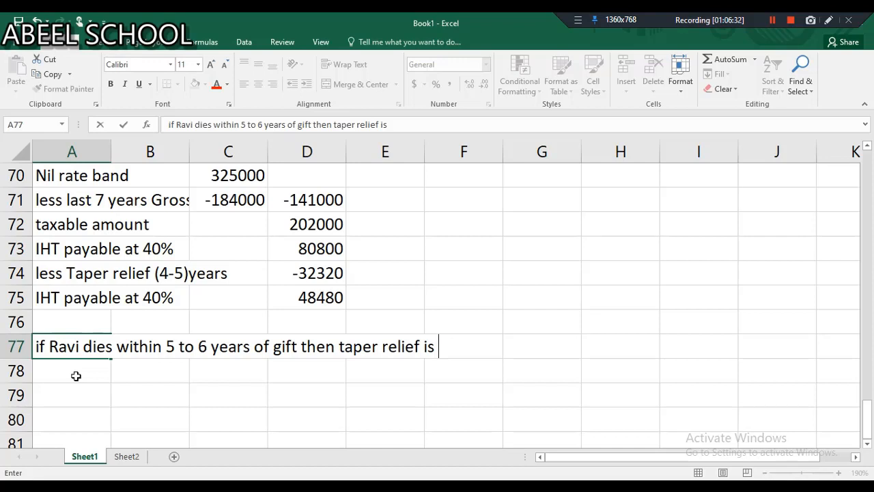
text( 60% s)
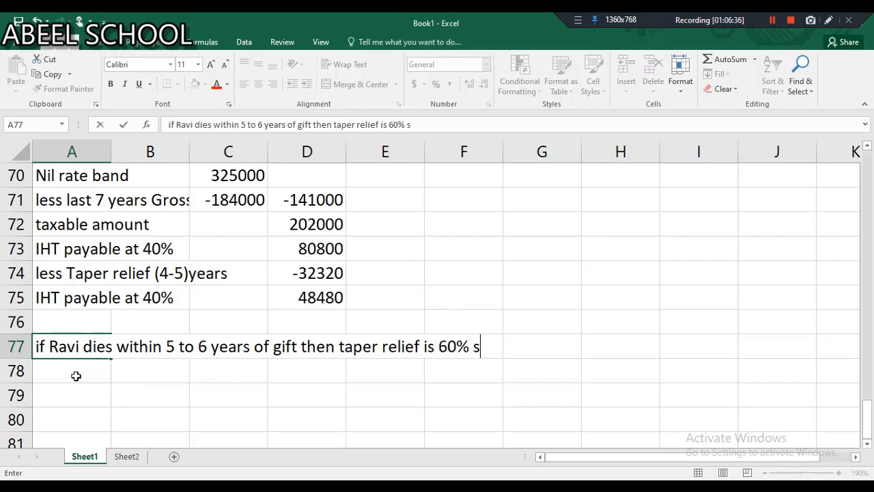
text(o IHT is on)
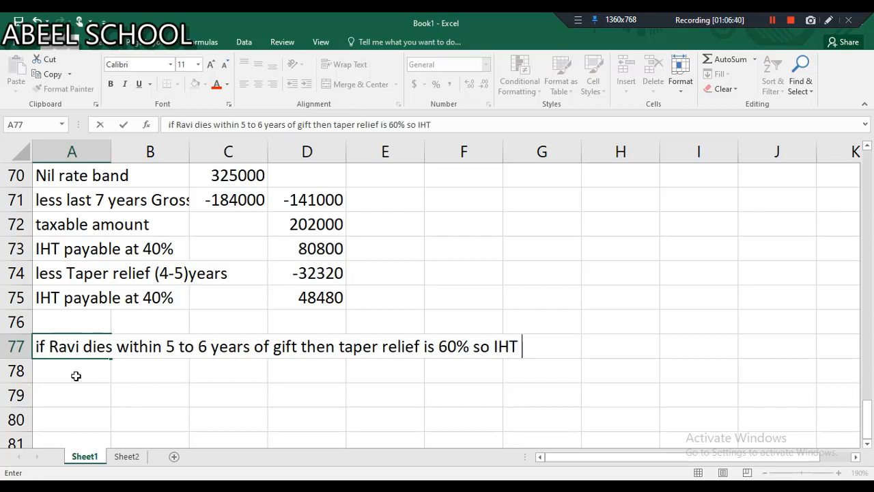
text(ly 40)
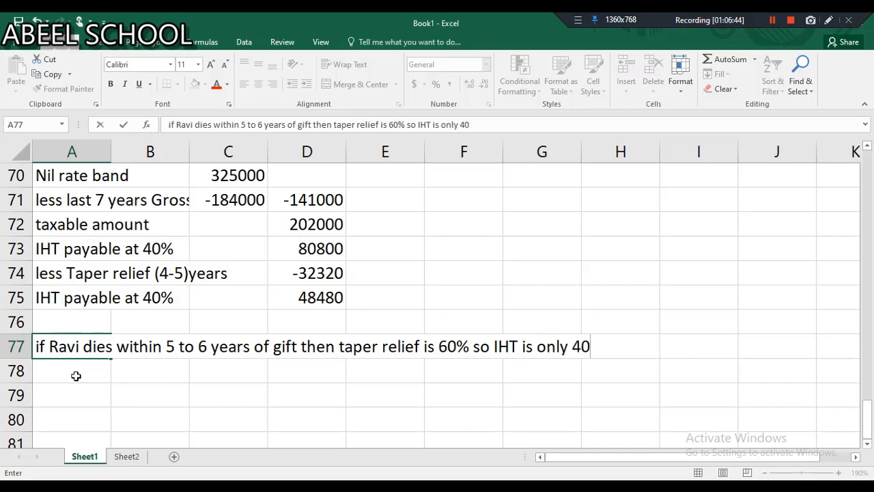
text(%)
Enter the label "IHT payable" in A78, below the note about taper relief.
click(90, 370)
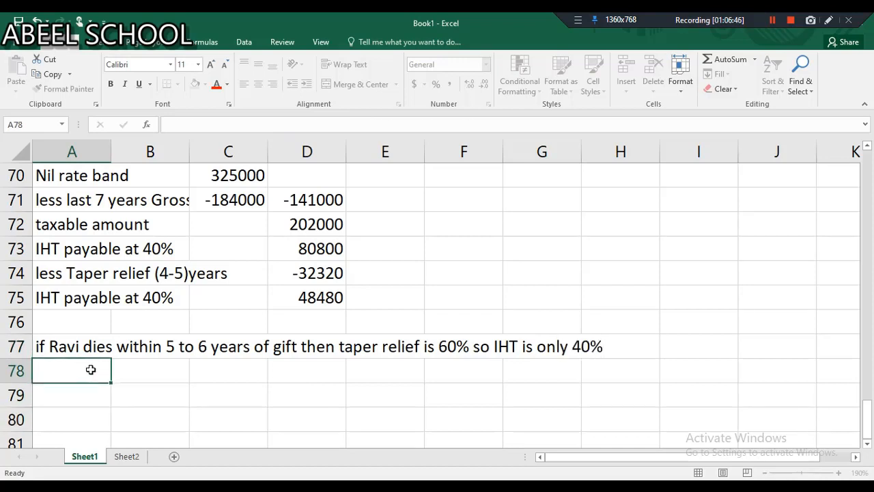
text(IH)
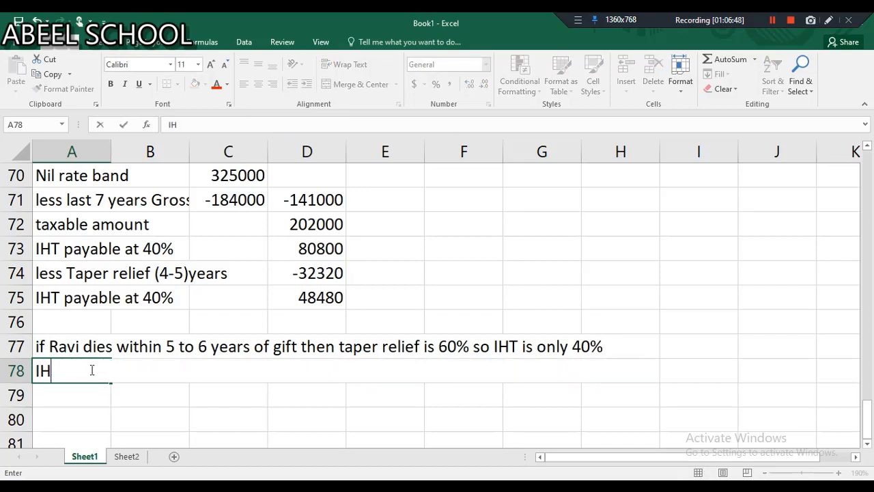
text(T payable)
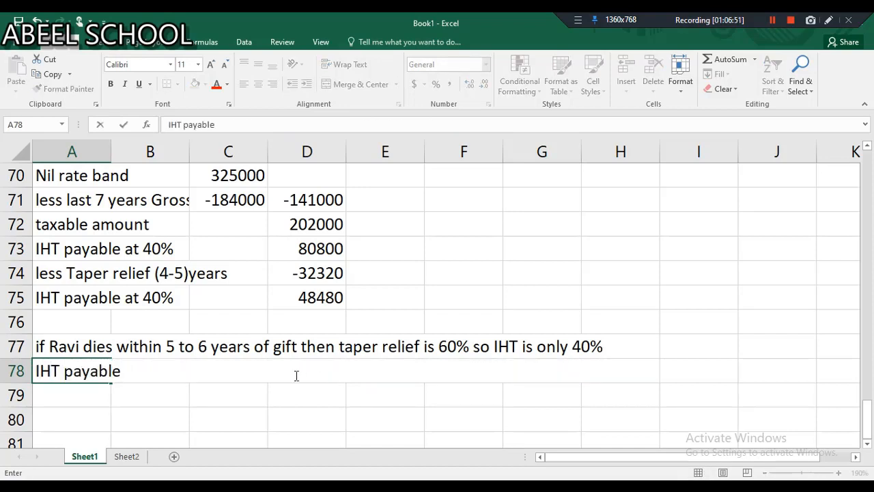
click(316, 410)
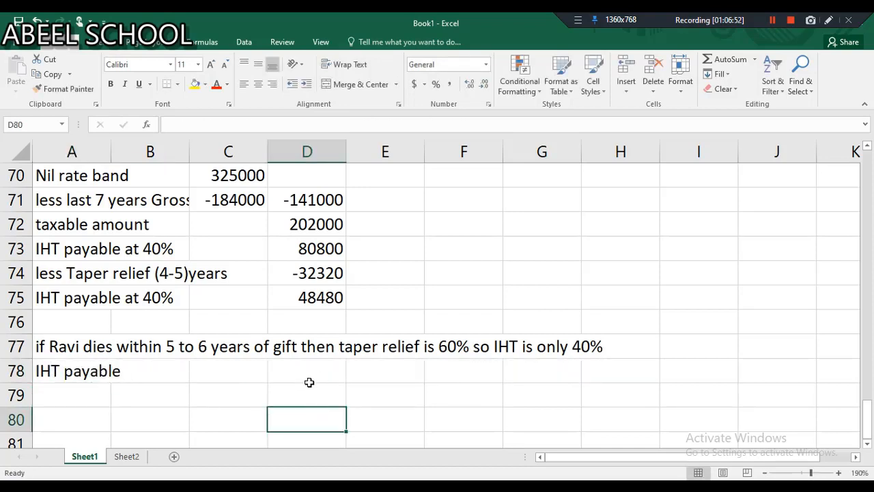
Calculate the inheritance tax payable for death within 5 to 6 years in D78 with the formula =D73*40%.
click(306, 373)
text(=)
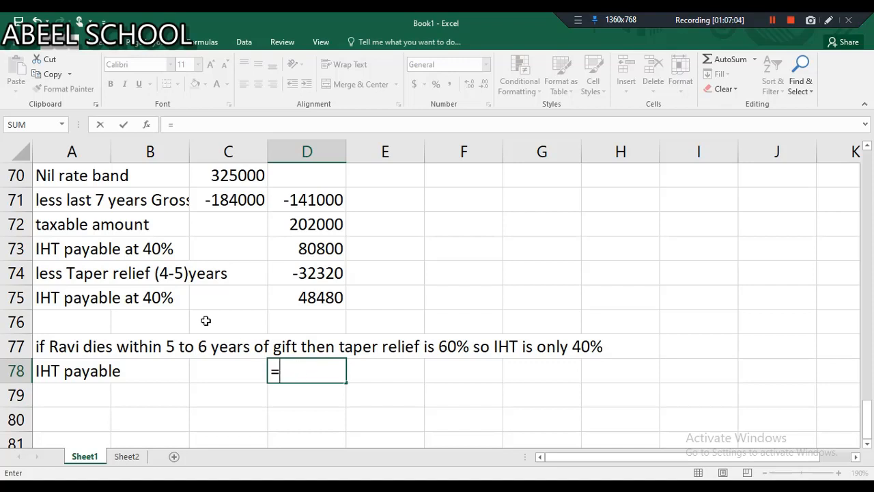
click(302, 249)
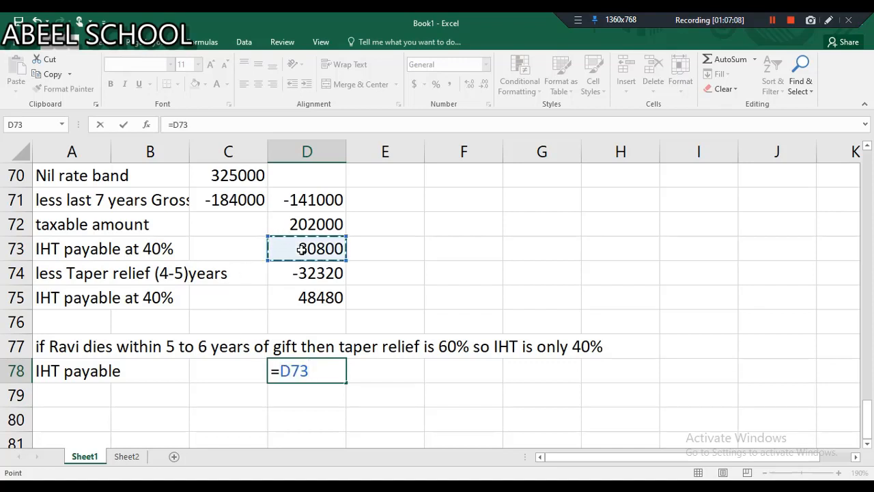
text(*4)
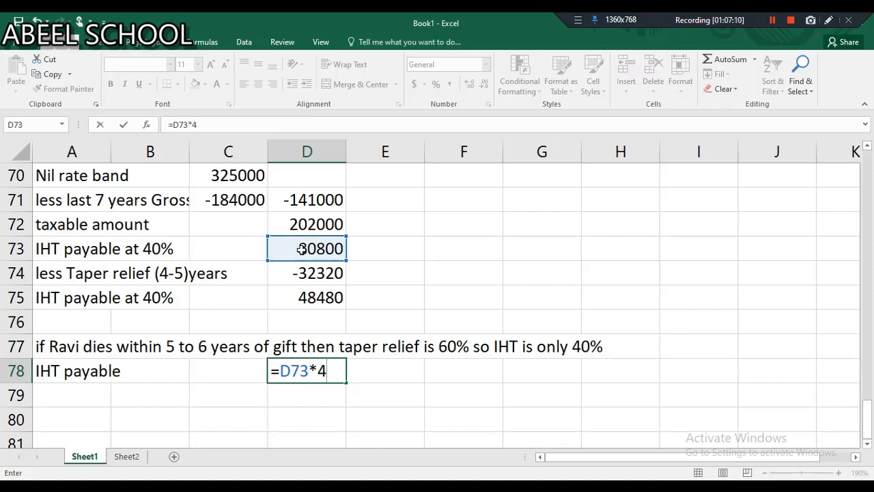
text(0%)
key(Return)
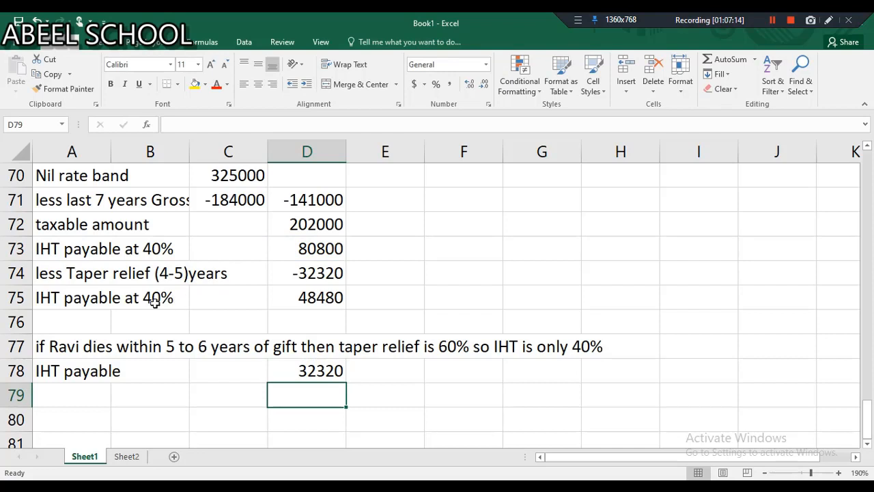
Shorten the label in A75 to "IHT payable".
click(63, 302)
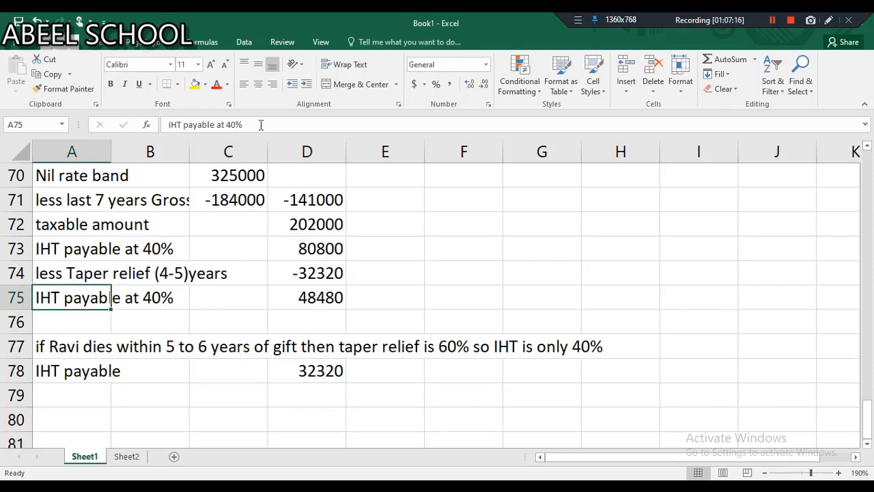
click(261, 125)
key(BackSpace)
key(BackSpace)
key(BackSpace)
key(BackSpace)
key(BackSpace)
key(BackSpace)
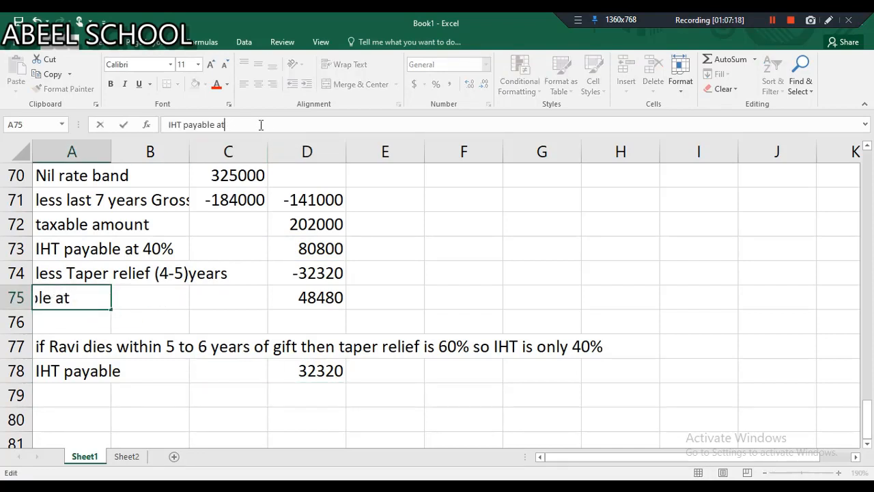
key(Return)
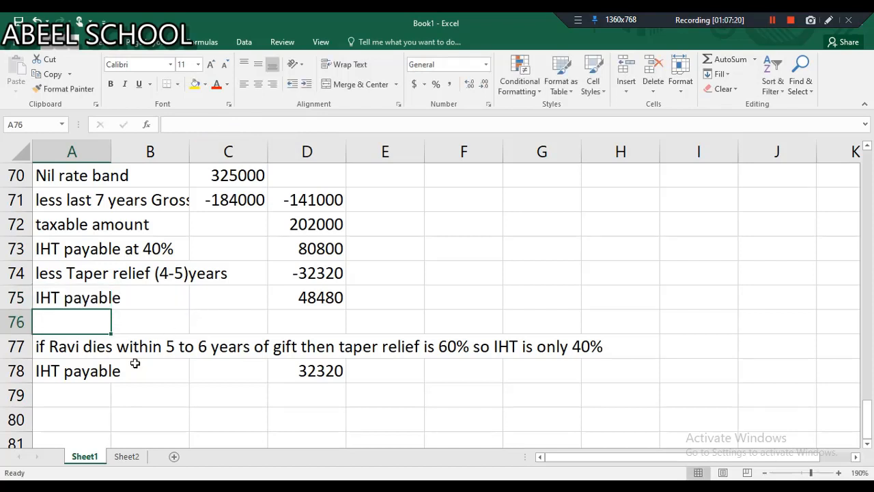
Repeat the taper relief note from A77 in A79, below the second IHT payable line.
click(95, 396)
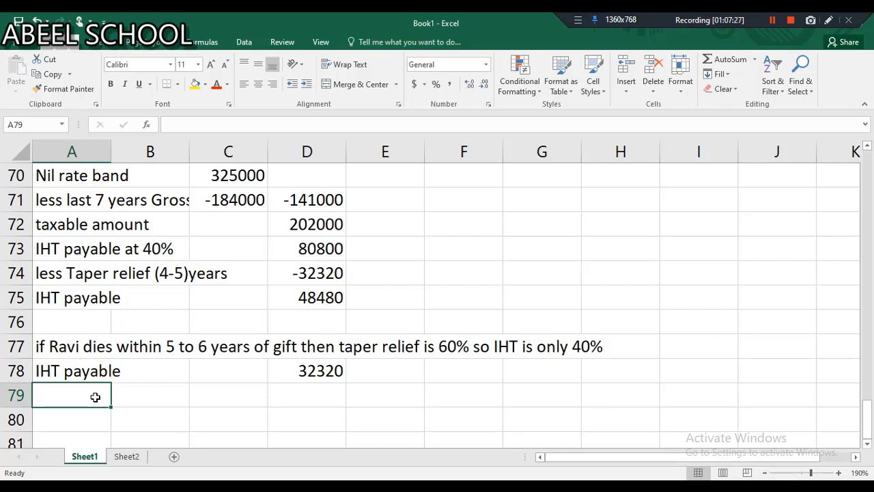
text(if)
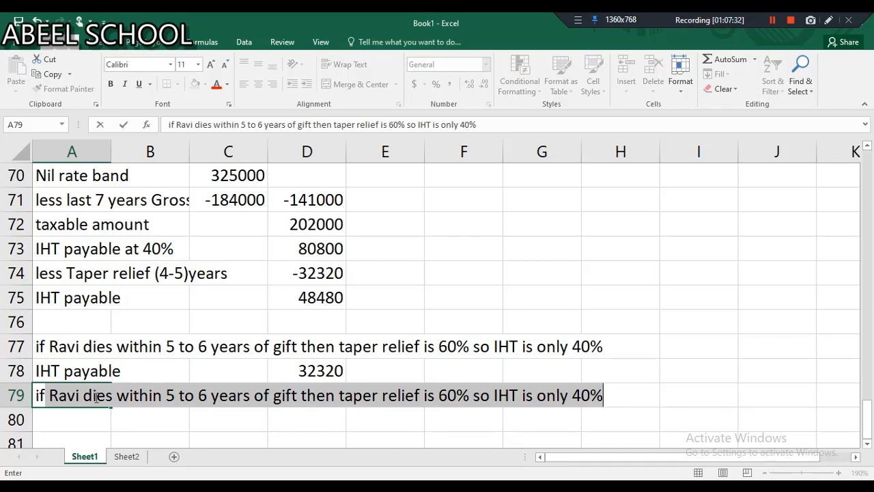
key(Return)
Change the period in the A79 note to death within "6 to 7" years of the gift.
click(56, 394)
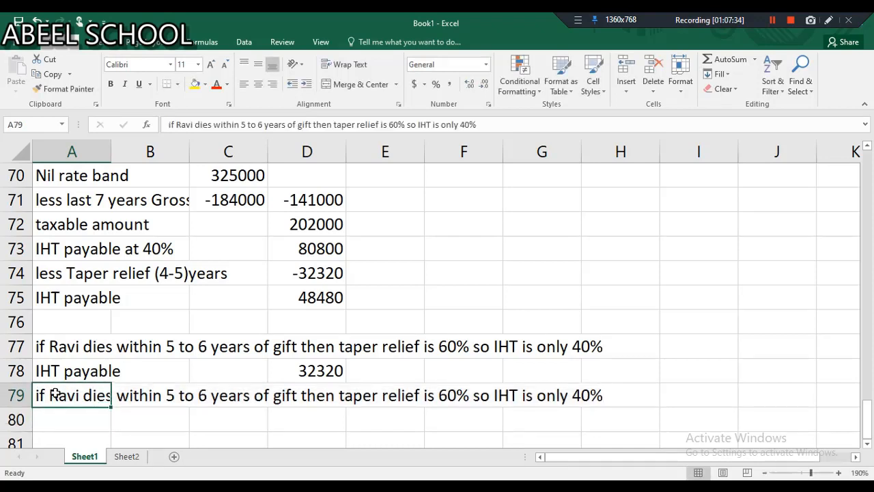
click(264, 125)
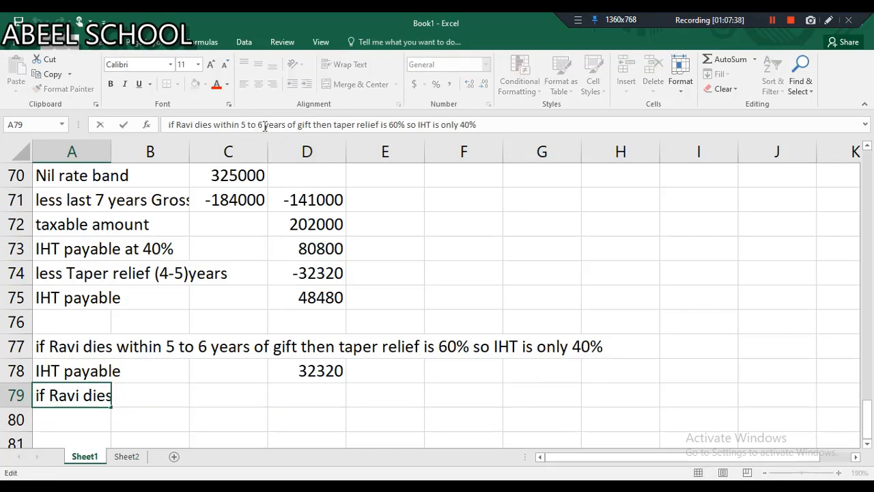
key(BackSpace)
key(BackSpace)
key(Delete)
key(BackSpace)
key(BackSpace)
key(BackSpace)
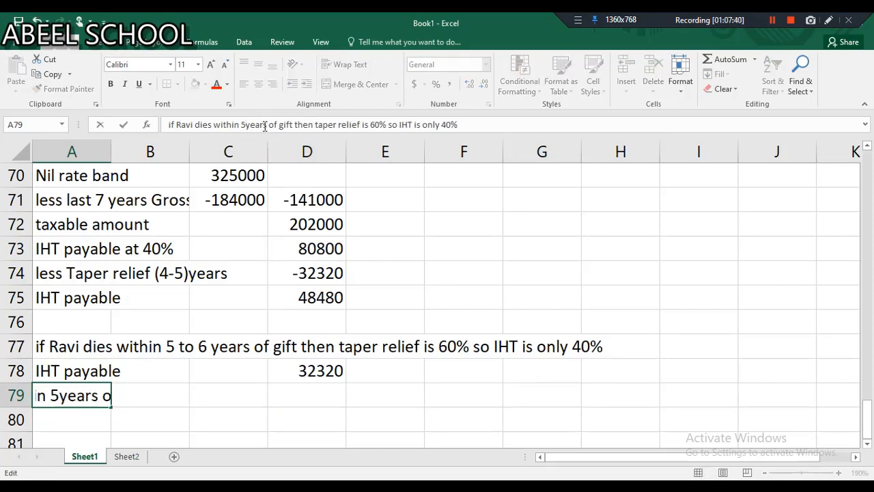
key(BackSpace)
text(6 to )
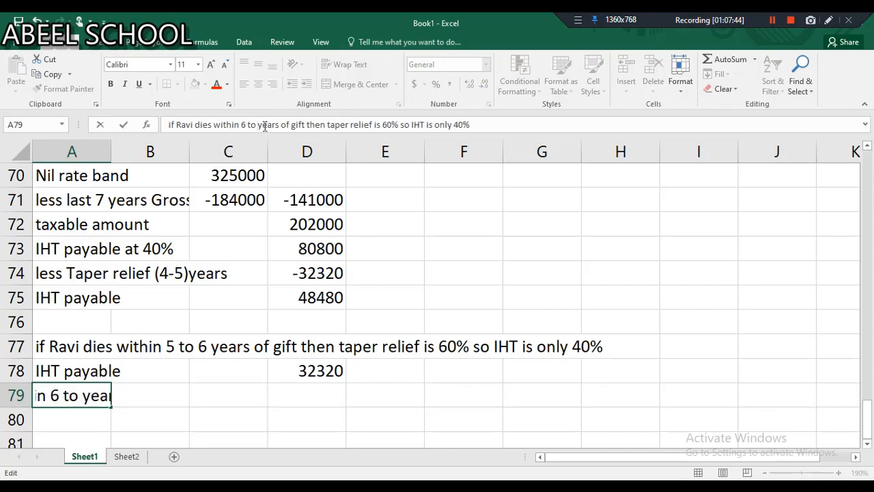
text(7)
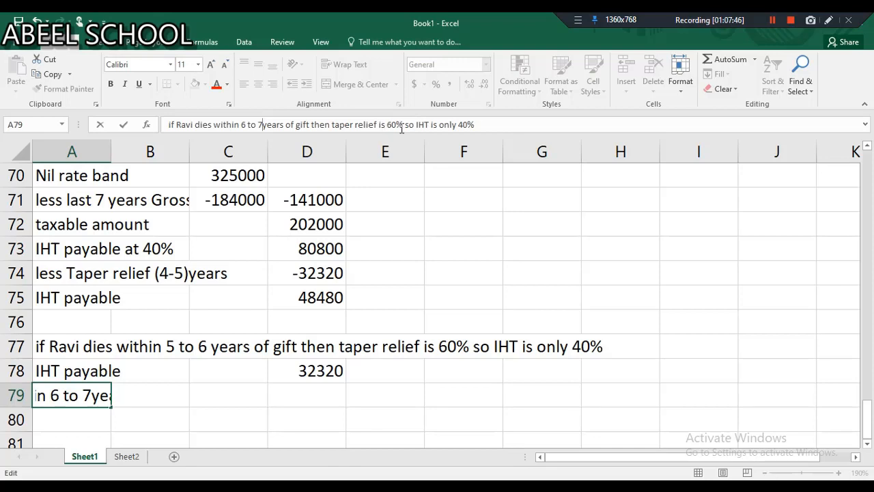
Set the A79 note's taper relief to 80% and its remaining IHT to only 20%.
key(BackSpace)
key(BackSpace)
key(BackSpace)
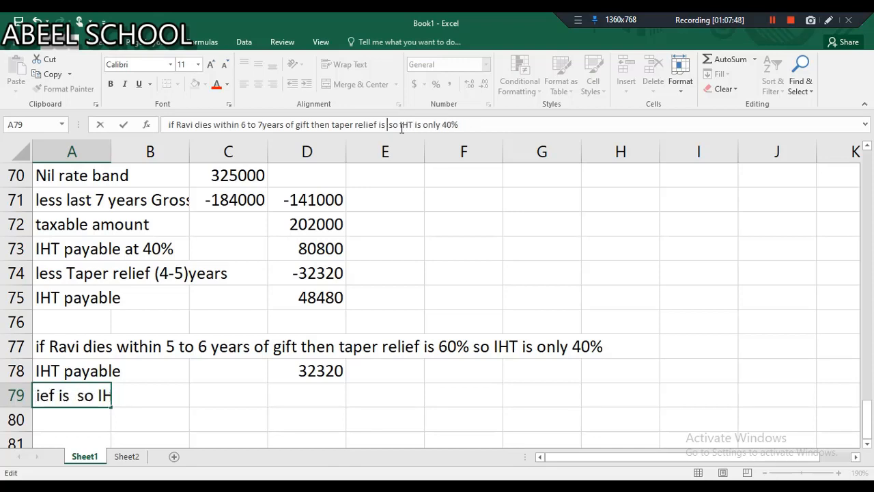
text(80%)
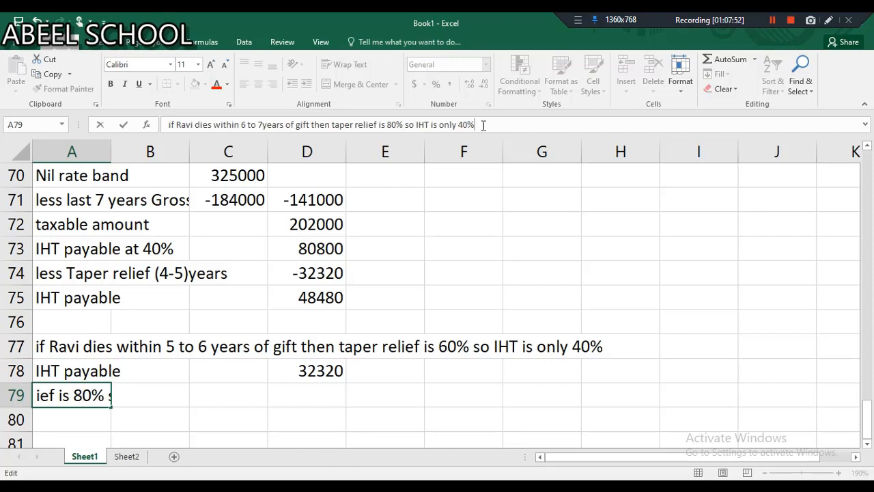
key(BackSpace)
key(BackSpace)
key(BackSpace)
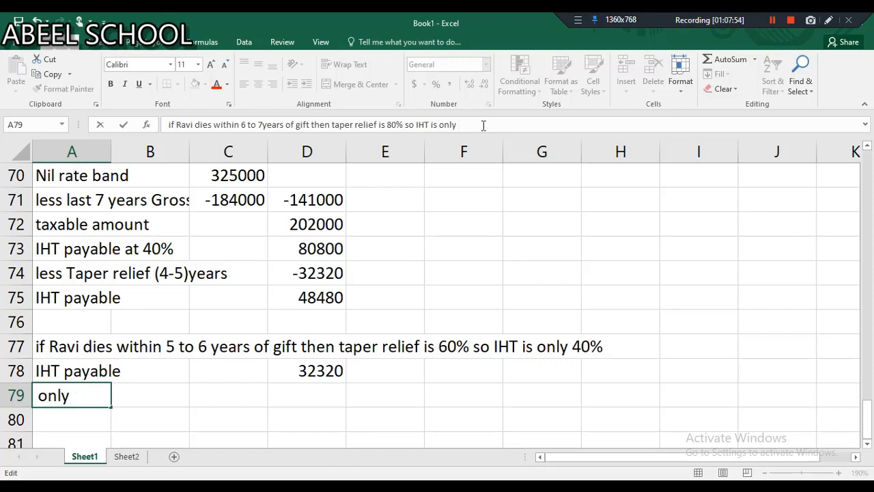
text(20%)
key(Return)
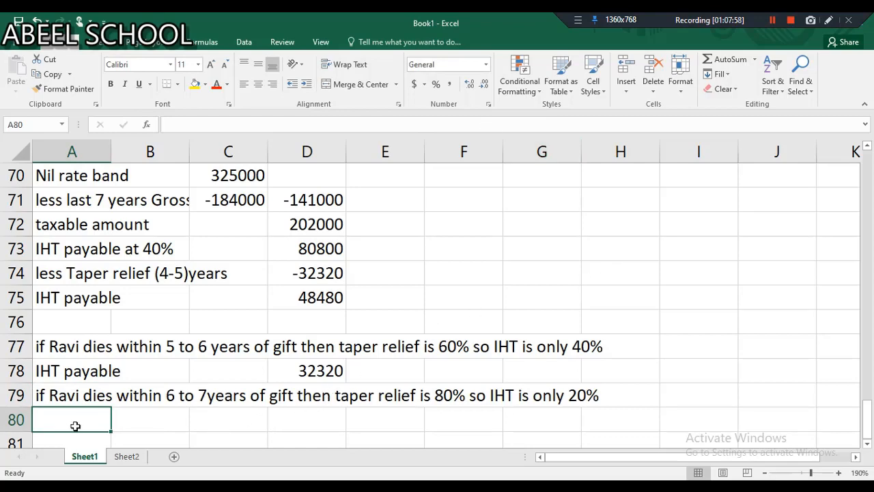
Label A80 "IHT payable" and calculate the tax for death within 6 to 7 years in D80 with =D73*20%.
text(IHT payable)
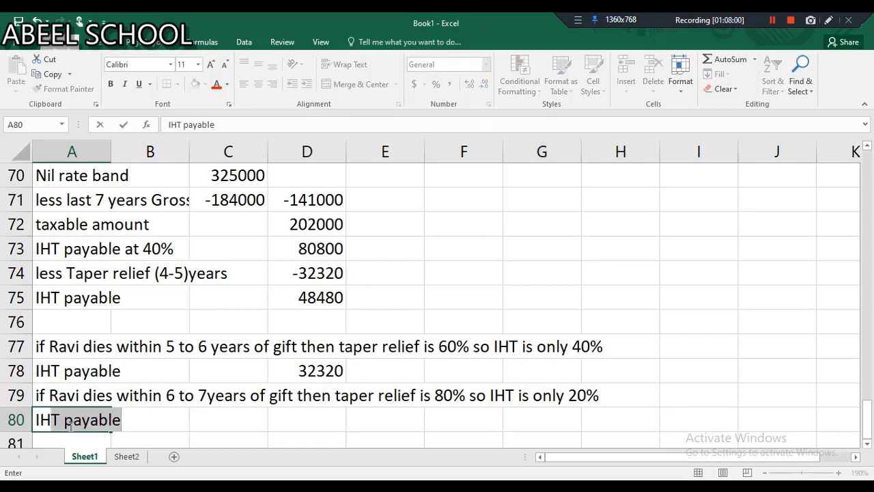
key(Return)
click(293, 397)
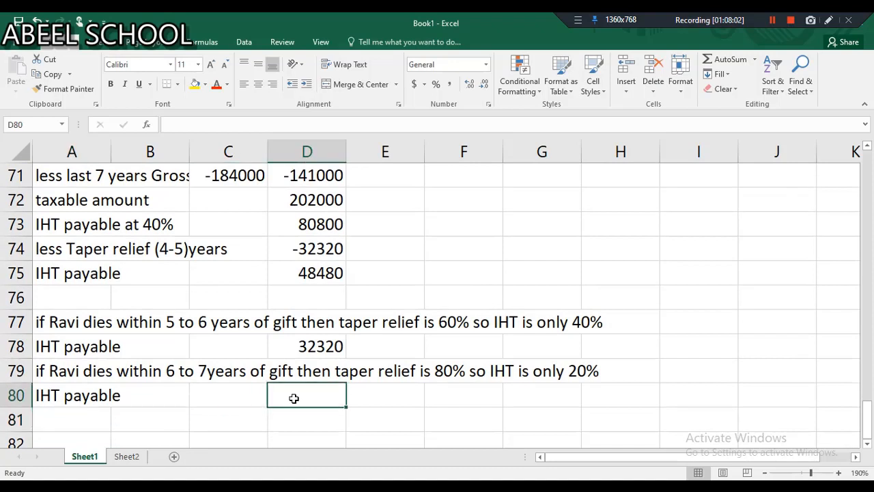
text(=)
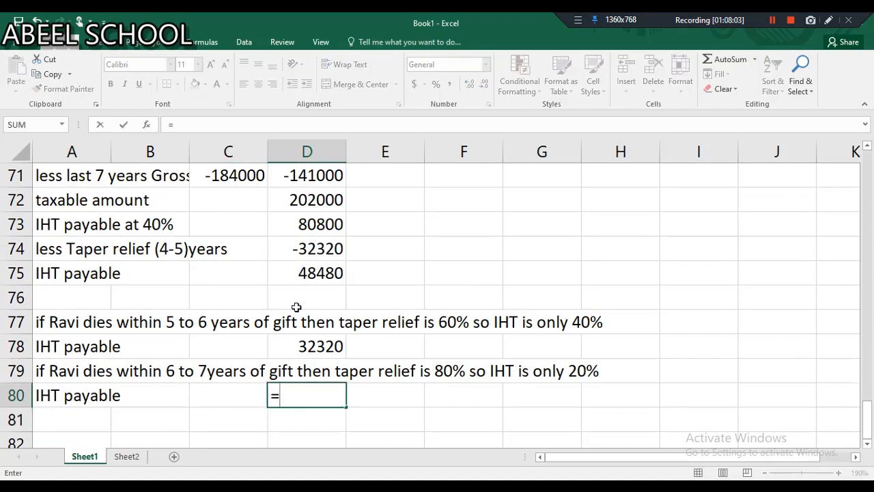
click(303, 227)
text(*20%)
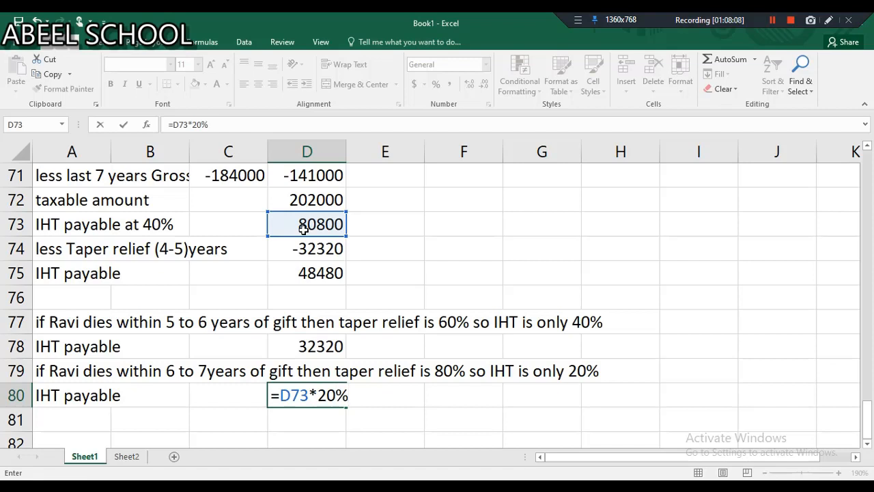
key(Return)
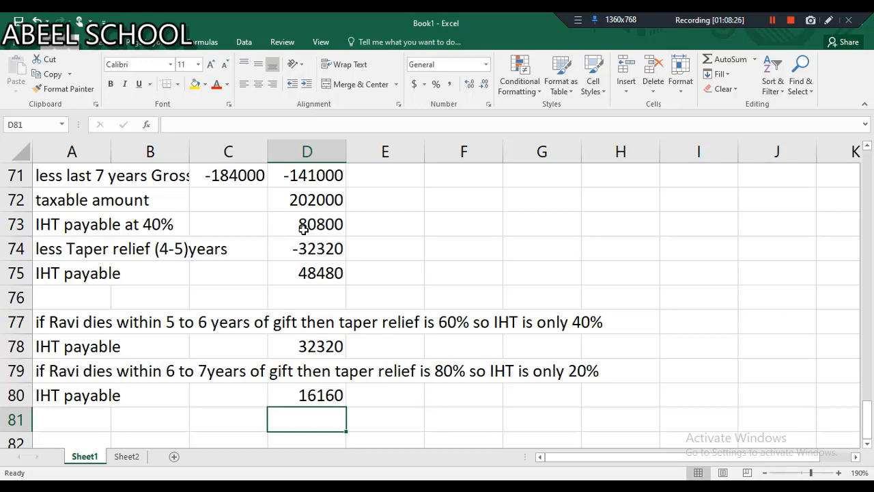
scroll(303, 230, up, 12)
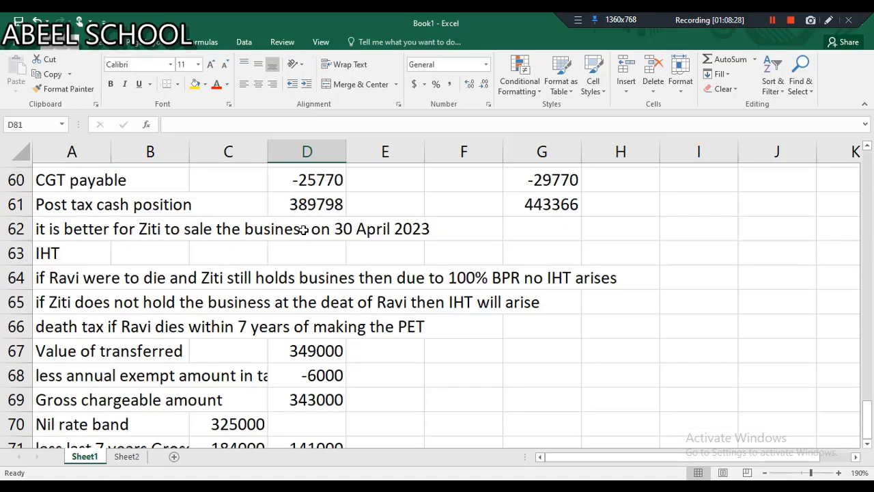
scroll(303, 229, up, 7)
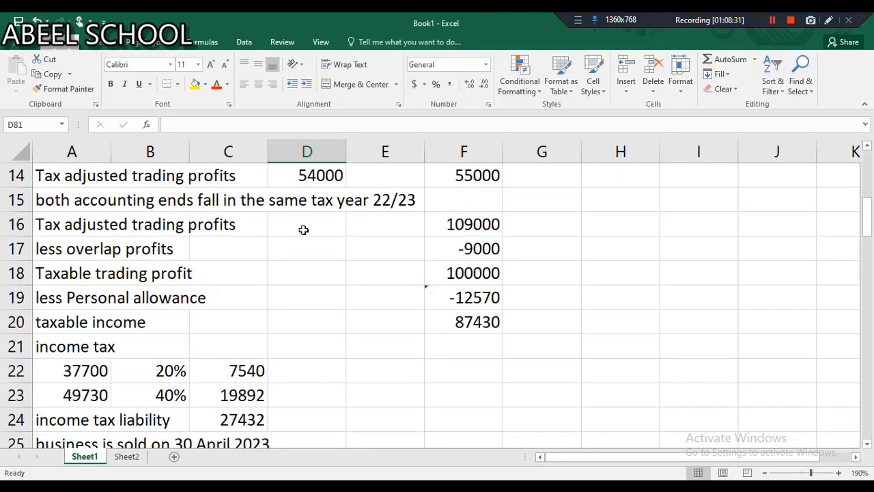
scroll(303, 230, up, 3)
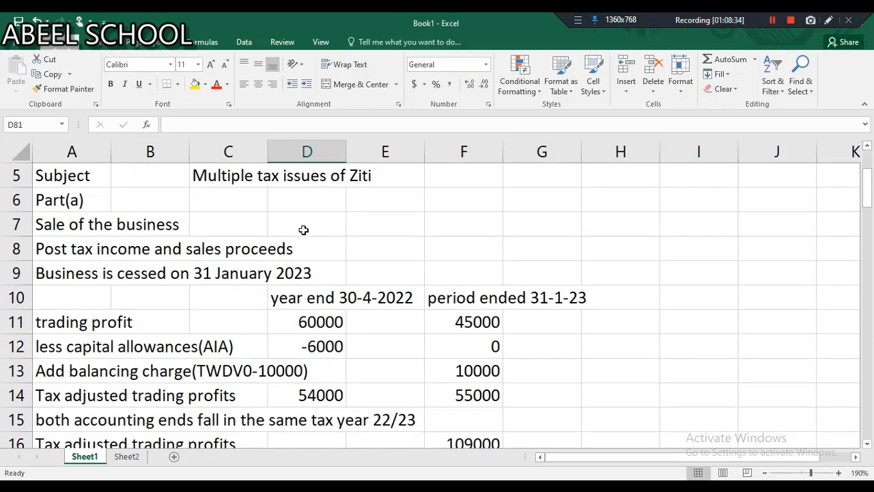
scroll(303, 230, up, 2)
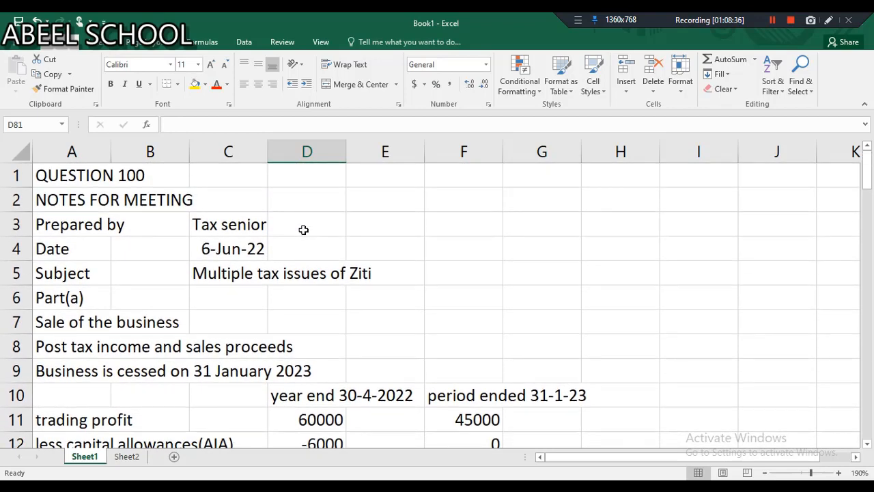